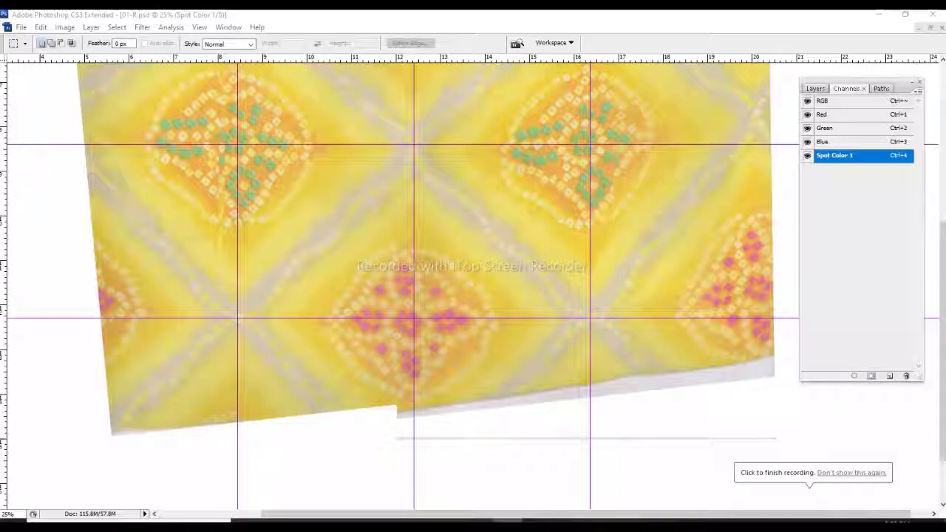
# Hide and delete the Spot Color 1 channel, leaving RGB, Red, Green and Blue
pyautogui.click(808, 156)
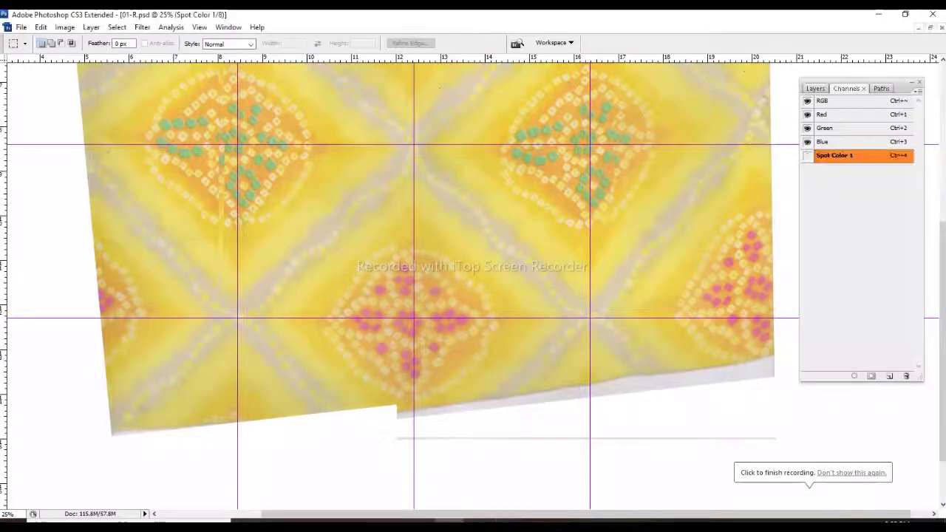
pyautogui.click(906, 376)
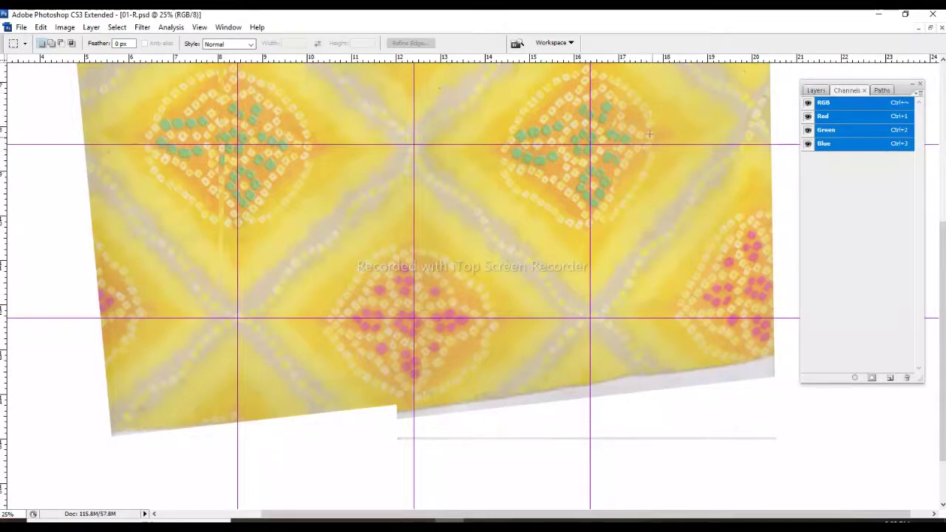
pyautogui.scroll(3, 650, 134)
pyautogui.scroll(3, 650, 134)
pyautogui.scroll(-1, 575, 248)
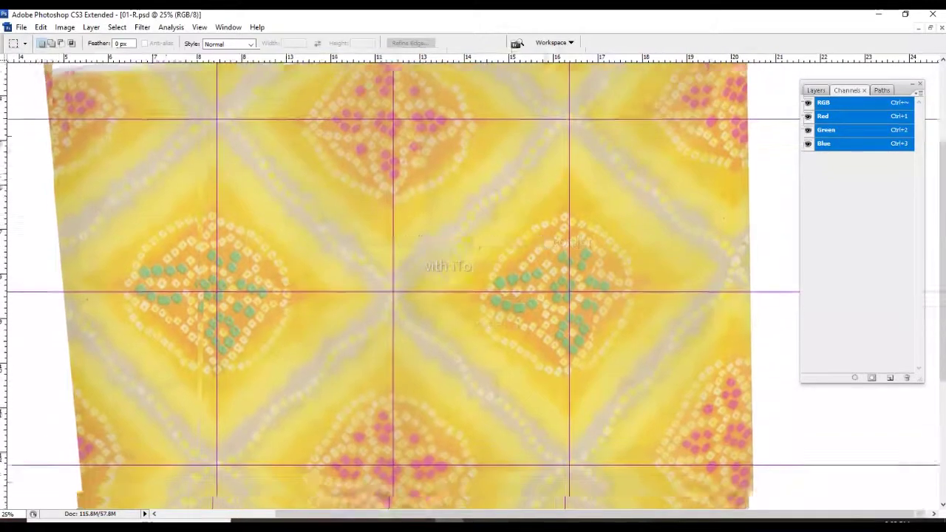
pyautogui.scroll(-2, 547, 244)
# Zoom and pan around the fabric scan, ending close in on a pink motif
pyautogui.scroll(1, 576, 273)
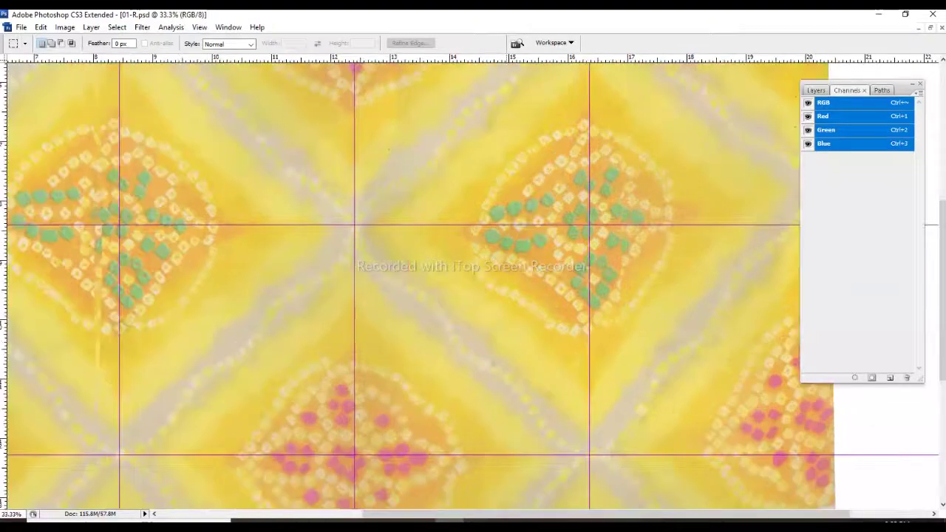
pyautogui.scroll(1, 562, 332)
pyautogui.scroll(-3, 473, 281)
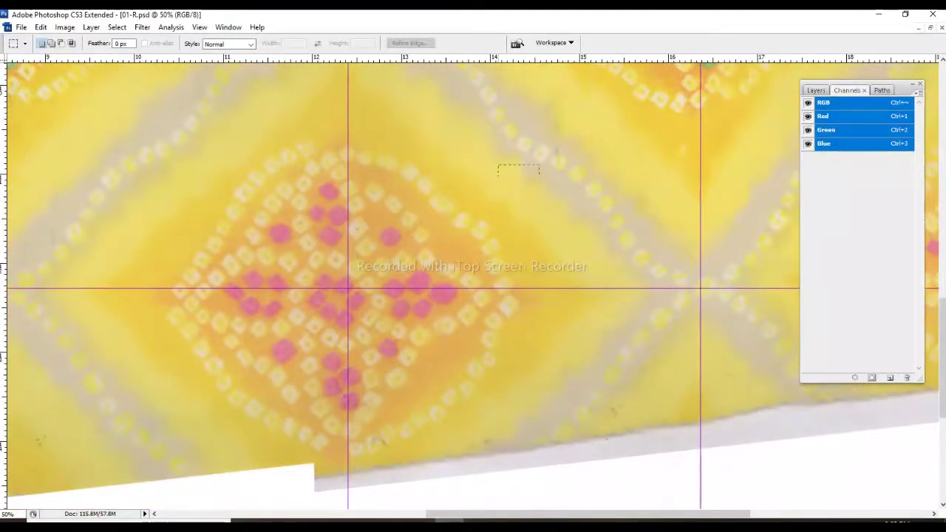
pyautogui.scroll(1, 209, 341)
pyautogui.moveTo(571, 163); pyautogui.dragTo(476, 238)
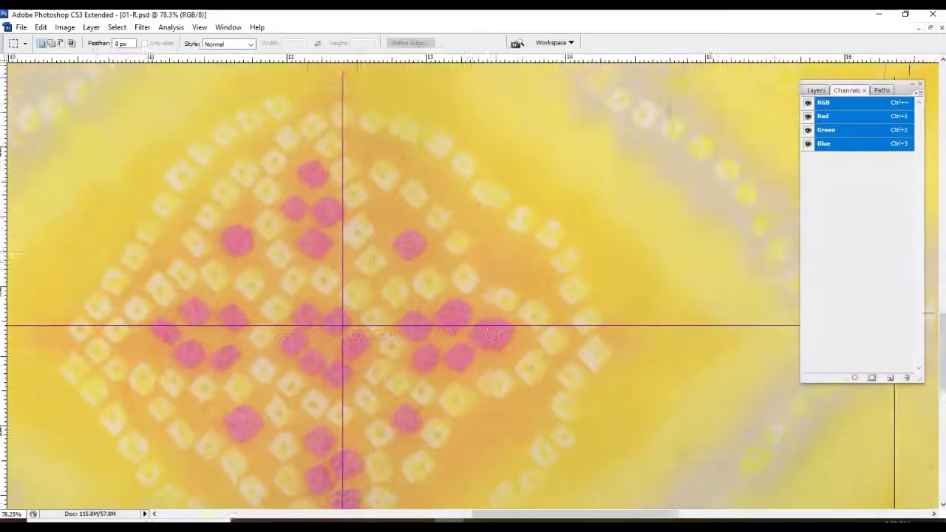
pyautogui.scroll(-2, 476, 237)
pyautogui.scroll(-1, 476, 237)
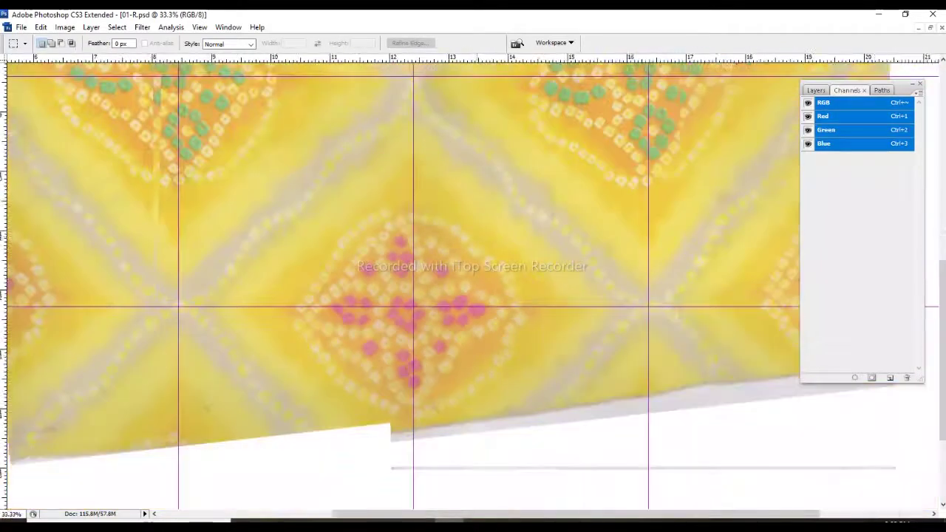
pyautogui.scroll(-1, 476, 237)
pyautogui.moveTo(692, 94); pyautogui.dragTo(652, 204)
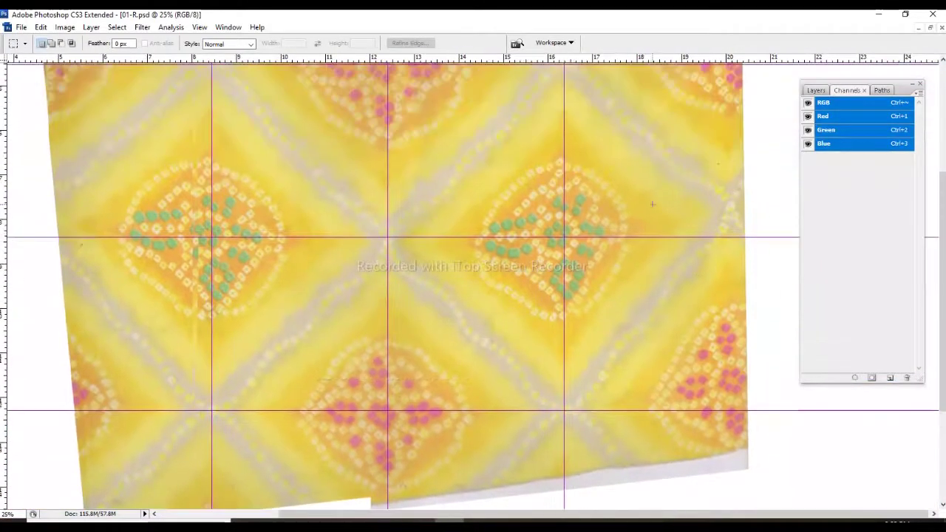
pyautogui.moveTo(473, 222)
pyautogui.mouseDown()
pyautogui.moveTo(473, 296)
pyautogui.moveTo(497, 148)
pyautogui.mouseUp()
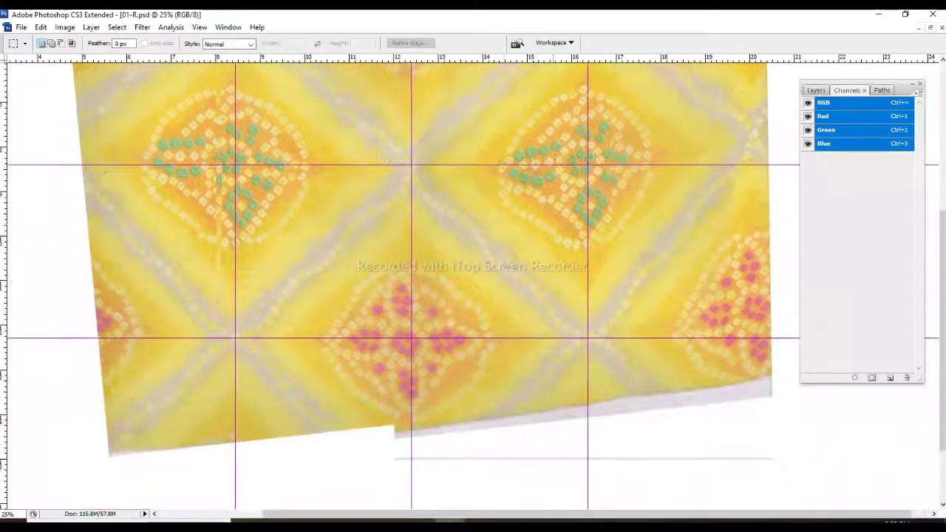
pyautogui.scroll(3, 435, 359)
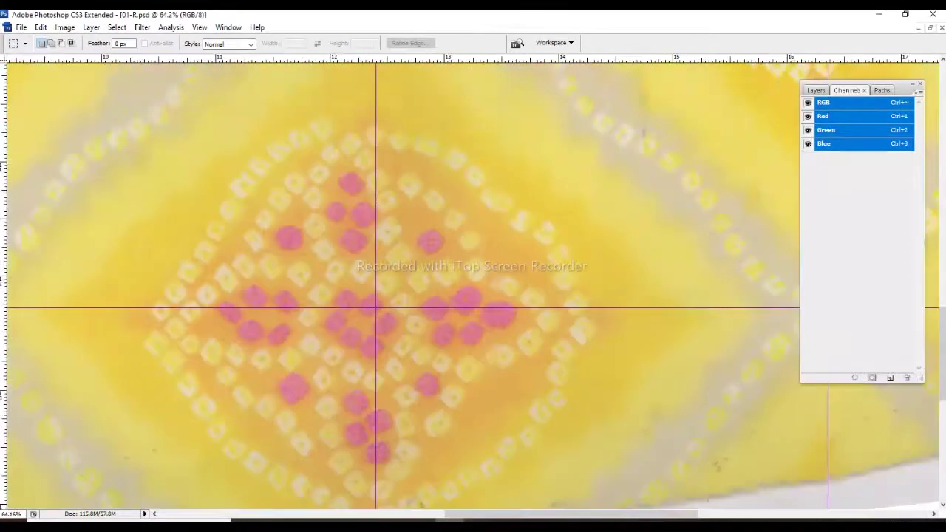
# Create a new alpha channel named 00 from the Channels panel menu
pyautogui.click(919, 93)
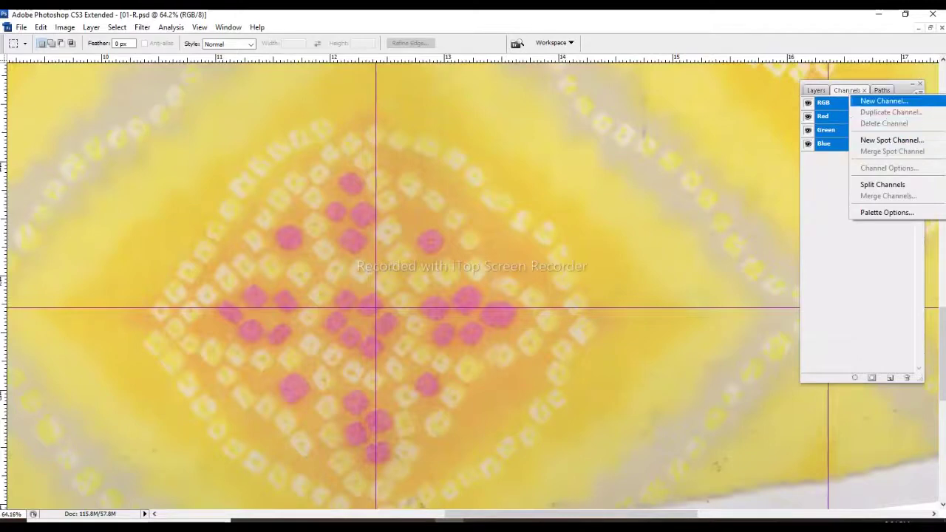
pyautogui.click(851, 99)
pyautogui.write('00')
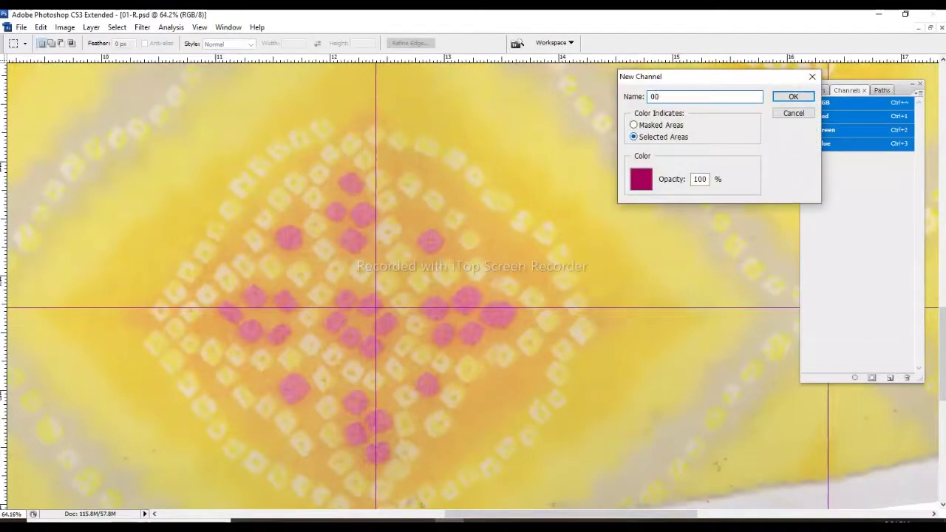
pyautogui.click(641, 179)
pyautogui.write('0')
pyautogui.press('Return')
pyautogui.press('Return')
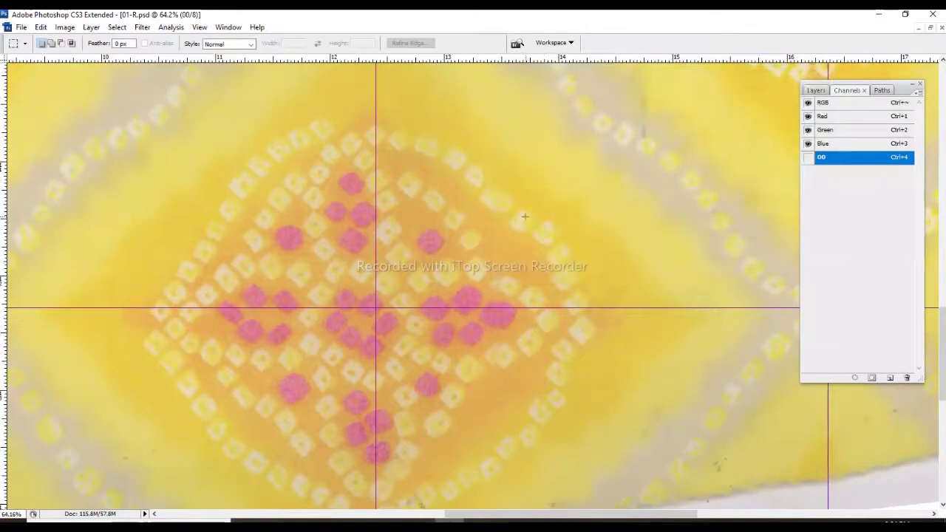
# Hide the guide lines over the fabric scan and switch to the Pencil tool
pyautogui.moveTo(475, 265); pyautogui.dragTo(490, 186)
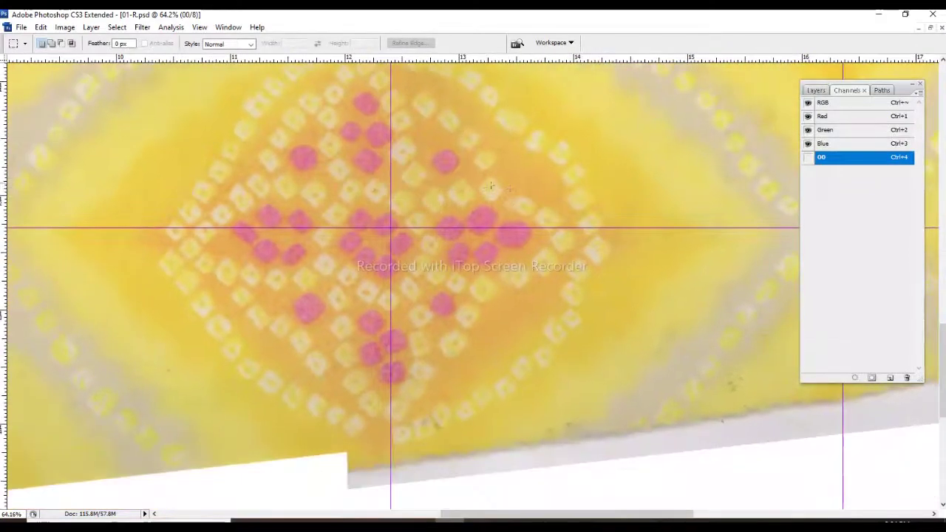
pyautogui.hotkey('ctrl', ';')
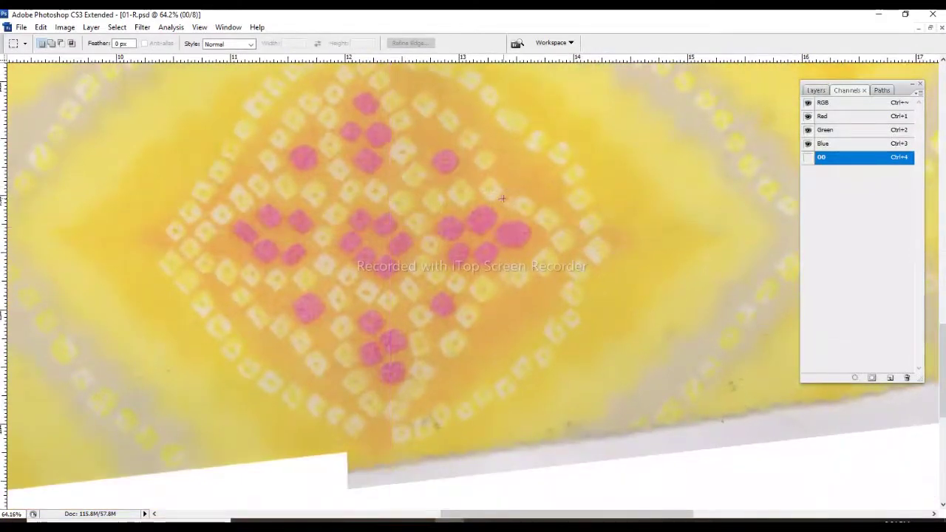
pyautogui.press('b')
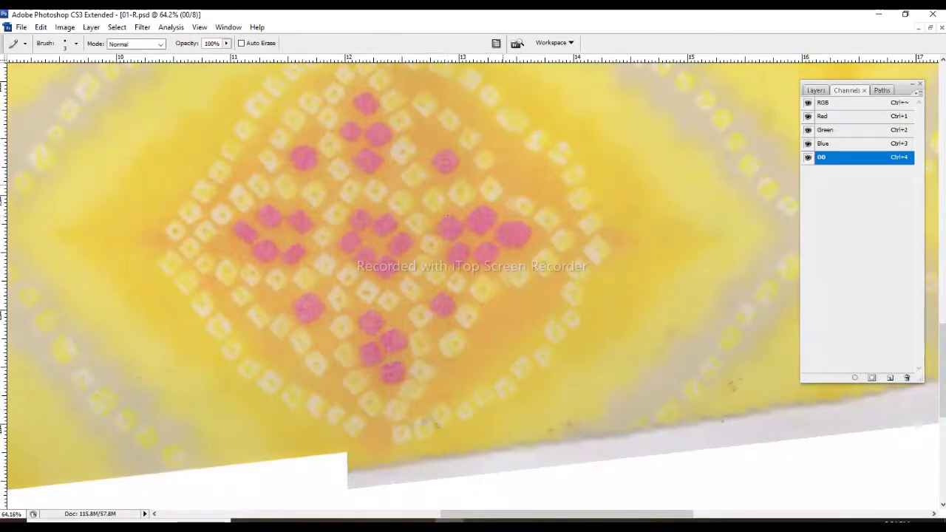
# Draw black diamond outlines around the first pale dots on the diagonal
pyautogui.scroll(3, 441, 232)
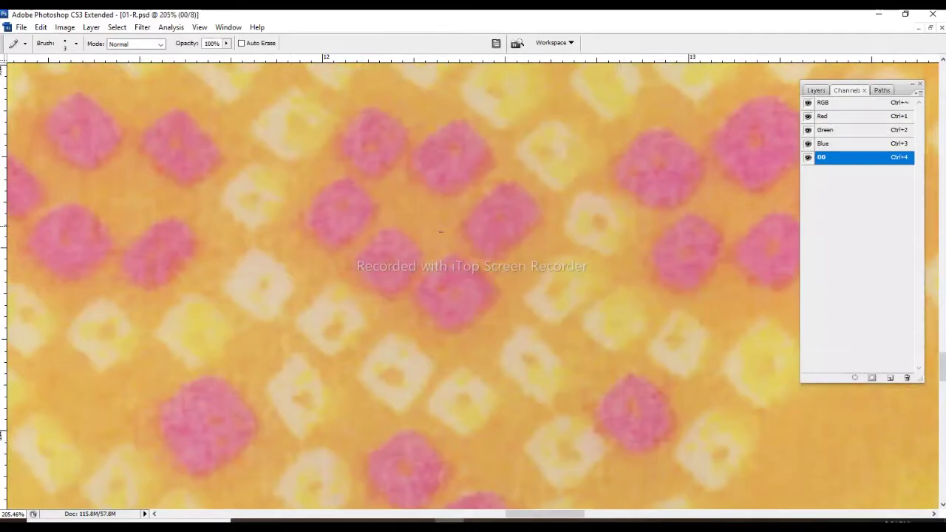
pyautogui.scroll(2, 375, 310)
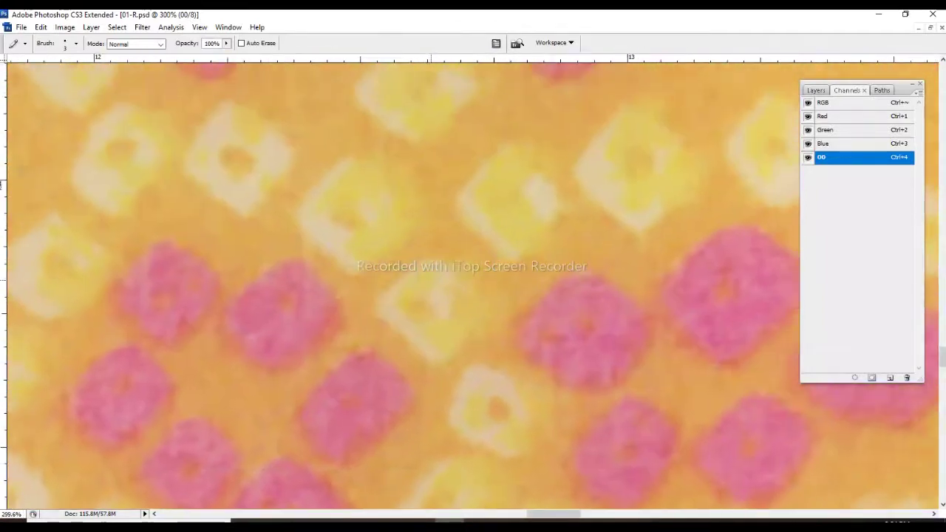
pyautogui.moveTo(375, 311)
pyautogui.mouseDown()
pyautogui.moveTo(417, 272)
pyautogui.moveTo(472, 309)
pyautogui.moveTo(453, 361)
pyautogui.moveTo(405, 361)
pyautogui.moveTo(368, 314)
pyautogui.moveTo(322, 392)
pyautogui.mouseUp()
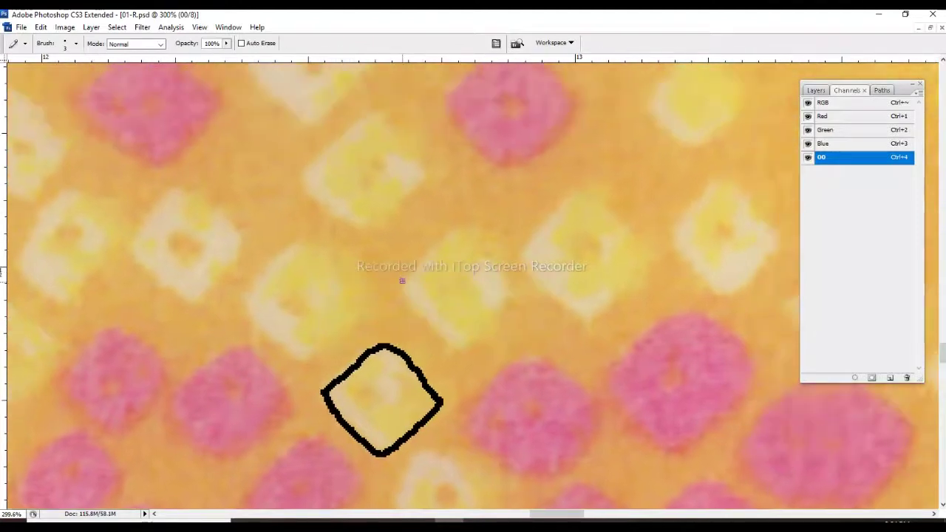
pyautogui.moveTo(398, 288)
pyautogui.mouseDown()
pyautogui.moveTo(449, 232)
pyautogui.moveTo(497, 267)
pyautogui.moveTo(517, 303)
pyautogui.moveTo(452, 361)
pyautogui.moveTo(397, 288)
pyautogui.moveTo(293, 312)
pyautogui.mouseUp()
pyautogui.moveTo(414, 272)
pyautogui.mouseDown()
pyautogui.moveTo(479, 213)
pyautogui.moveTo(551, 288)
pyautogui.moveTo(484, 348)
pyautogui.moveTo(414, 272)
pyautogui.mouseUp()
pyautogui.hscroll(2, 476, 244)
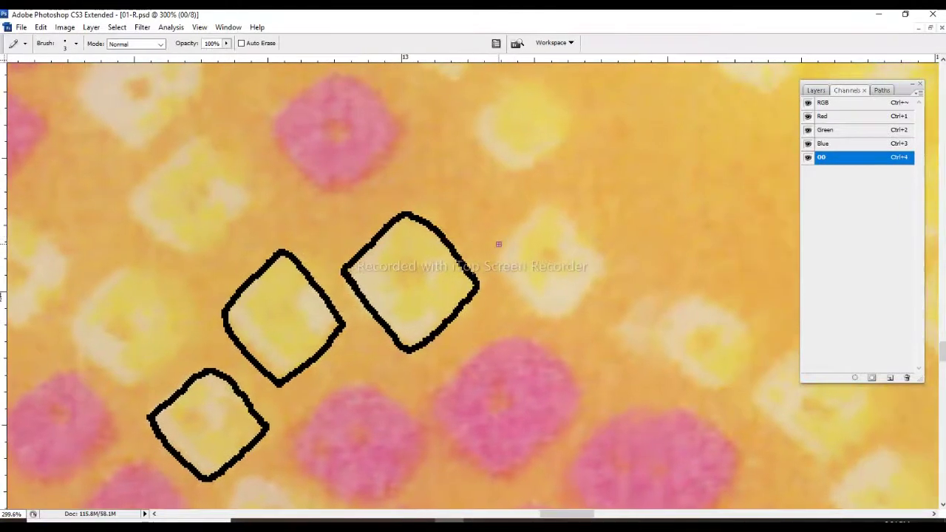
pyautogui.moveTo(498, 244)
pyautogui.mouseDown()
pyautogui.moveTo(545, 205)
pyautogui.moveTo(608, 270)
pyautogui.moveTo(549, 321)
pyautogui.moveTo(499, 268)
pyautogui.moveTo(496, 237)
pyautogui.mouseUp()
# Outline two more pale dots further along the diagonal row
pyautogui.scroll(3, 546, 242)
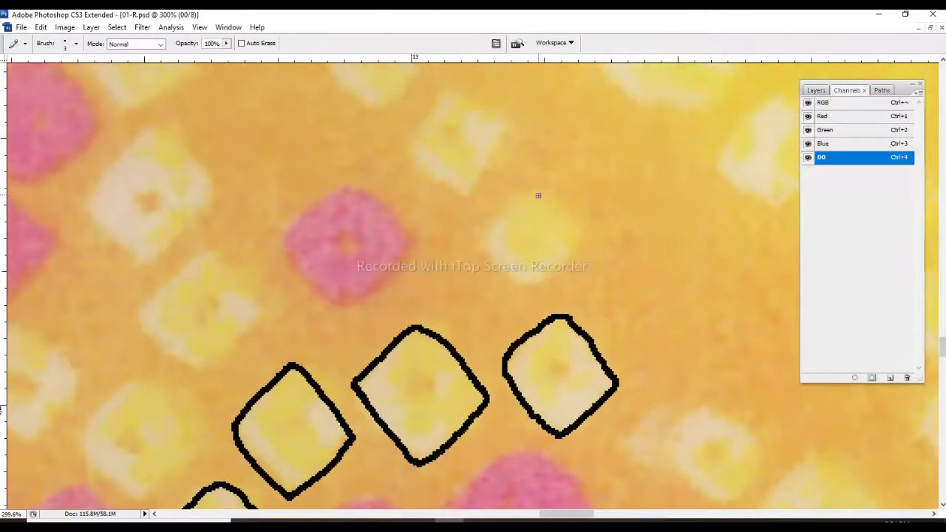
pyautogui.moveTo(538, 195)
pyautogui.mouseDown()
pyautogui.moveTo(571, 228)
pyautogui.moveTo(559, 270)
pyautogui.moveTo(518, 292)
pyautogui.moveTo(483, 234)
pyautogui.moveTo(535, 191)
pyautogui.mouseUp()
pyautogui.scroll(3, 536, 191)
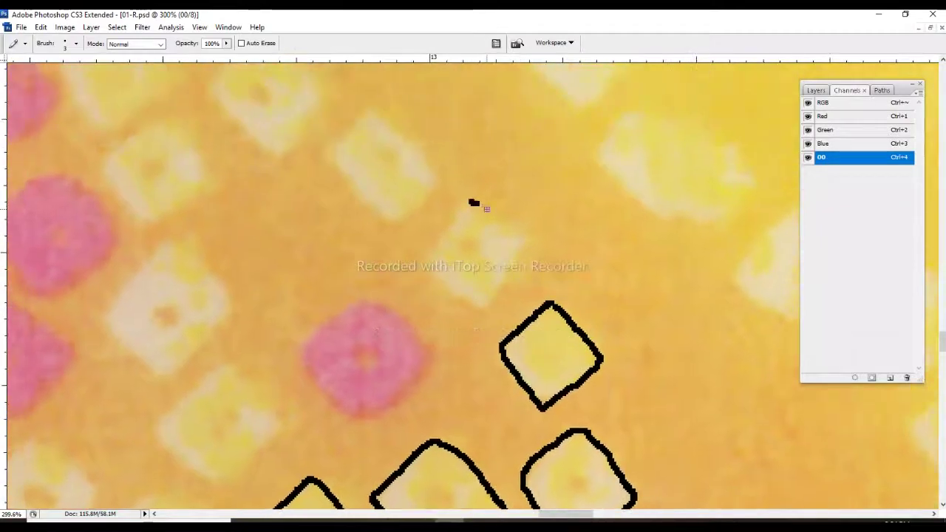
pyautogui.moveTo(473, 203)
pyautogui.mouseDown()
pyautogui.moveTo(536, 237)
pyautogui.moveTo(496, 309)
pyautogui.moveTo(445, 277)
pyautogui.moveTo(449, 218)
pyautogui.moveTo(469, 201)
pyautogui.moveTo(540, 232)
pyautogui.moveTo(517, 285)
pyautogui.moveTo(463, 273)
pyautogui.moveTo(443, 214)
pyautogui.moveTo(490, 179)
pyautogui.moveTo(499, 232)
pyautogui.moveTo(488, 291)
pyautogui.moveTo(452, 320)
pyautogui.moveTo(396, 252)
pyautogui.moveTo(454, 188)
pyautogui.mouseUp()
pyautogui.scroll(2, 469, 202)
pyautogui.hscroll(-3, 468, 201)
pyautogui.scroll(3, 479, 187)
pyautogui.hscroll(-2, 479, 186)
pyautogui.scroll(-1, 454, 188)
pyautogui.hscroll(-1, 454, 188)
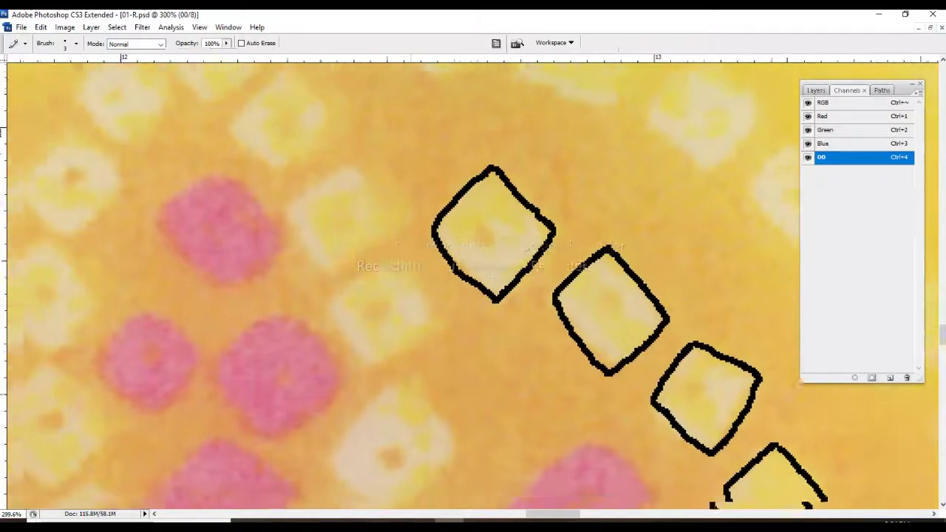
pyautogui.scroll(-1, 509, 228)
pyautogui.hscroll(-3, 509, 229)
# Outline another pale dot, then move left along the row toward the untraced dots
pyautogui.moveTo(510, 220)
pyautogui.mouseDown()
pyautogui.moveTo(530, 255)
pyautogui.moveTo(521, 307)
pyautogui.moveTo(457, 333)
pyautogui.moveTo(433, 272)
pyautogui.moveTo(510, 221)
pyautogui.moveTo(514, 273)
pyautogui.moveTo(442, 310)
pyautogui.moveTo(410, 243)
pyautogui.moveTo(477, 199)
pyautogui.moveTo(507, 239)
pyautogui.moveTo(462, 297)
pyautogui.moveTo(411, 276)
pyautogui.moveTo(432, 226)
pyautogui.moveTo(459, 204)
pyautogui.moveTo(482, 250)
pyautogui.moveTo(442, 301)
pyautogui.moveTo(399, 293)
pyautogui.moveTo(384, 244)
pyautogui.moveTo(435, 198)
pyautogui.moveTo(467, 250)
pyautogui.moveTo(427, 299)
pyautogui.moveTo(377, 262)
pyautogui.moveTo(409, 186)
pyautogui.mouseUp()
pyautogui.scroll(2, 510, 221)
pyautogui.hscroll(-1, 510, 220)
pyautogui.scroll(2, 473, 198)
pyautogui.hscroll(-1, 474, 198)
pyautogui.scroll(1, 466, 196)
pyautogui.scroll(2, 473, 222)
pyautogui.hscroll(-1, 473, 221)
pyautogui.scroll(-1, 435, 200)
pyautogui.hscroll(-1, 435, 199)
pyautogui.scroll(-1, 421, 191)
pyautogui.hscroll(-1, 422, 191)
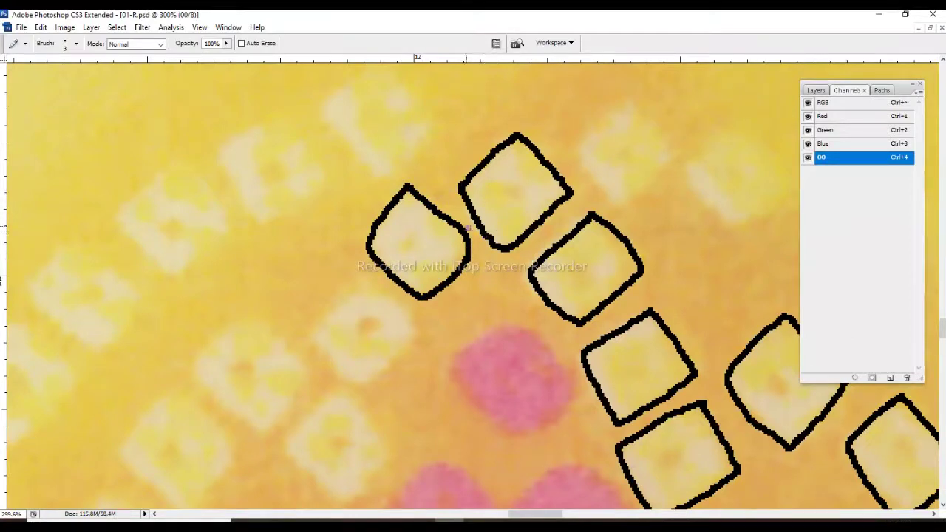
# Erase the bad top corner of the left diamond with a Block-mode Eraser
pyautogui.press('e')
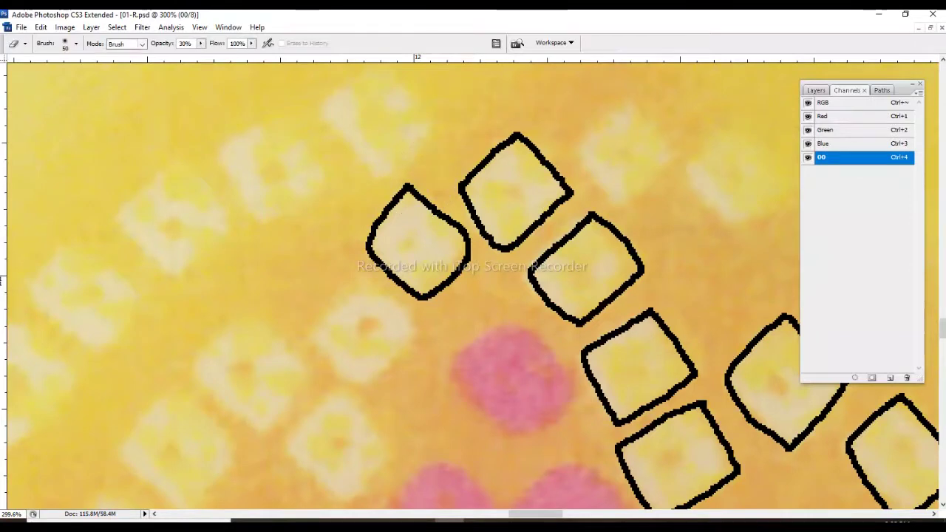
pyautogui.click(125, 43)
pyautogui.click(118, 72)
pyautogui.moveTo(408, 185); pyautogui.dragTo(399, 198)
# Trace pencil outlines around the pale dots below the left diamond, redoing one stroke
pyautogui.press('b')
pyautogui.moveTo(358, 277); pyautogui.dragTo(414, 323)
pyautogui.hotkey('ctrl', 'z')
pyautogui.moveTo(358, 278)
pyautogui.mouseDown()
pyautogui.moveTo(418, 329)
pyautogui.moveTo(370, 384)
pyautogui.moveTo(324, 356)
pyautogui.moveTo(320, 311)
pyautogui.moveTo(422, 197)
pyautogui.mouseUp()
pyautogui.moveTo(400, 311)
pyautogui.mouseDown()
pyautogui.moveTo(457, 361)
pyautogui.moveTo(411, 414)
pyautogui.moveTo(355, 377)
pyautogui.moveTo(348, 357)
pyautogui.moveTo(398, 310)
pyautogui.moveTo(493, 334)
pyautogui.mouseUp()
pyautogui.moveTo(408, 260)
pyautogui.mouseDown()
pyautogui.moveTo(452, 298)
pyautogui.moveTo(460, 331)
pyautogui.moveTo(408, 375)
pyautogui.moveTo(348, 310)
pyautogui.moveTo(398, 260)
pyautogui.moveTo(400, 238)
pyautogui.moveTo(451, 293)
pyautogui.moveTo(437, 325)
pyautogui.moveTo(385, 344)
pyautogui.moveTo(342, 288)
pyautogui.moveTo(393, 237)
pyautogui.mouseUp()
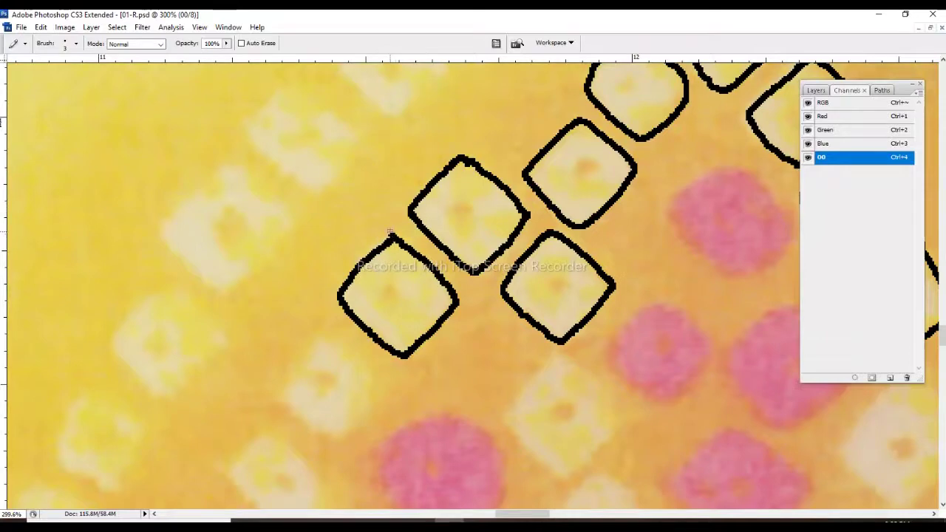
# Finish outlining the remaining pale diamond dots at lower left
pyautogui.moveTo(378, 277); pyautogui.dragTo(420, 207)
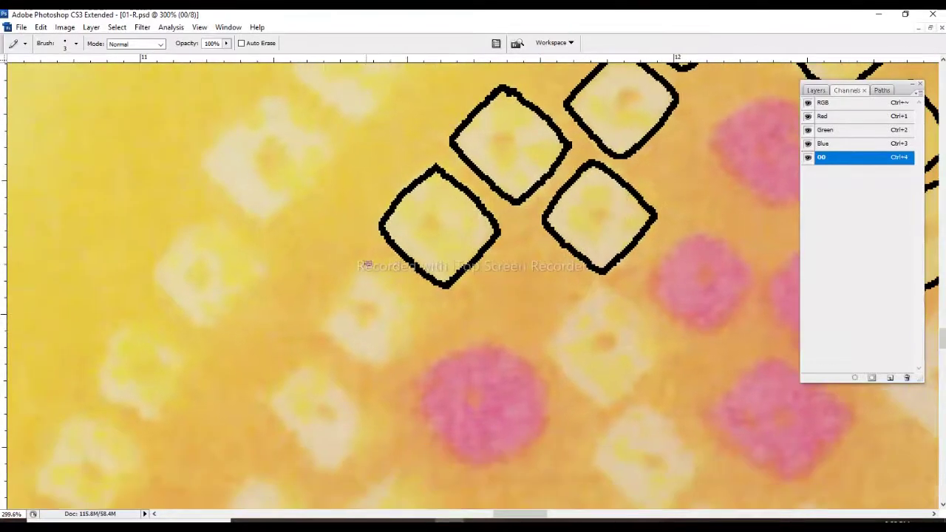
pyautogui.moveTo(367, 263)
pyautogui.mouseDown()
pyautogui.moveTo(321, 334)
pyautogui.moveTo(364, 264)
pyautogui.mouseUp()
pyautogui.moveTo(428, 333); pyautogui.dragTo(448, 262)
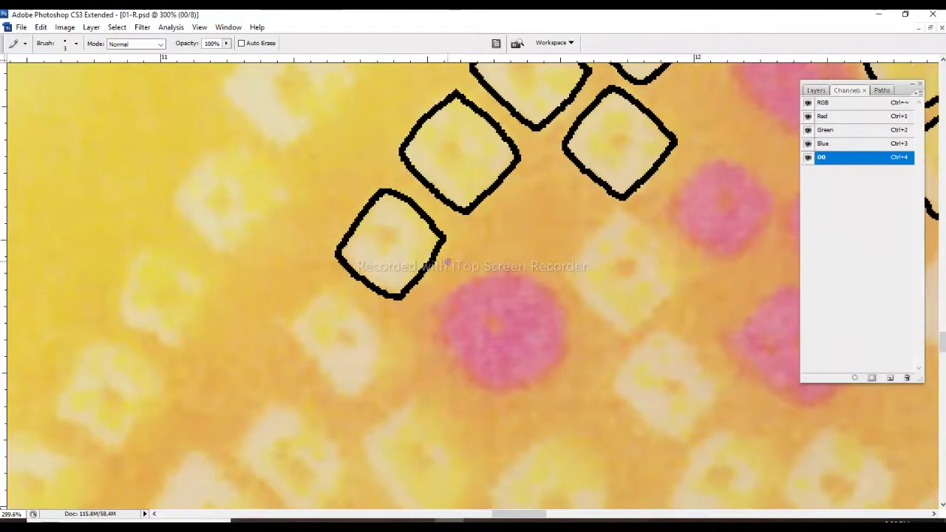
pyautogui.moveTo(539, 238)
pyautogui.mouseDown()
pyautogui.moveTo(386, 258)
pyautogui.moveTo(312, 293)
pyautogui.mouseUp()
# Outline two pink dots, undoing the stray curved strokes along the way
pyautogui.moveTo(547, 258)
pyautogui.mouseDown()
pyautogui.moveTo(503, 306)
pyautogui.moveTo(447, 285)
pyautogui.mouseUp()
pyautogui.hotkey('ctrl', 'z')
pyautogui.moveTo(502, 305)
pyautogui.mouseDown()
pyautogui.moveTo(479, 309)
pyautogui.moveTo(440, 266)
pyautogui.moveTo(442, 241)
pyautogui.moveTo(488, 215)
pyautogui.moveTo(525, 216)
pyautogui.mouseUp()
pyautogui.hotkey('ctrl', 'z')
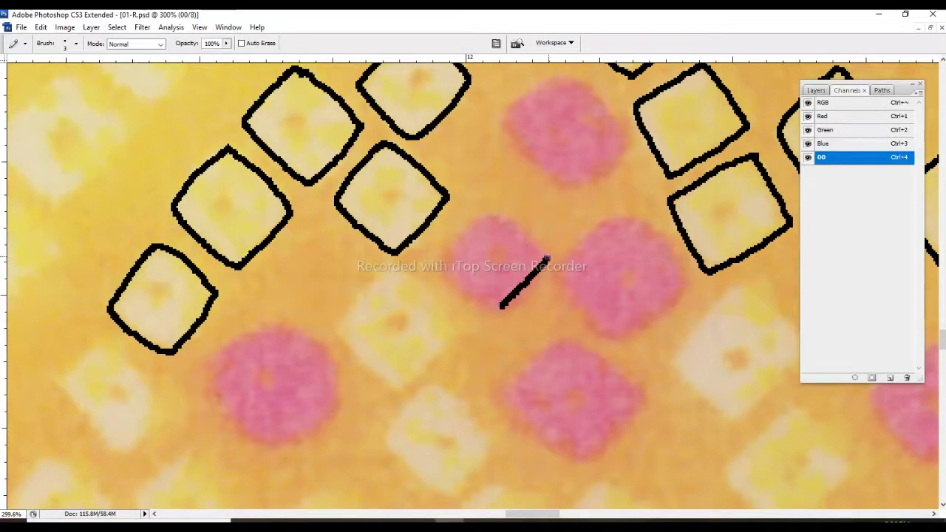
pyautogui.moveTo(547, 258)
pyautogui.mouseDown()
pyautogui.moveTo(490, 211)
pyautogui.moveTo(438, 255)
pyautogui.moveTo(436, 271)
pyautogui.moveTo(464, 297)
pyautogui.moveTo(490, 312)
pyautogui.moveTo(503, 303)
pyautogui.moveTo(444, 422)
pyautogui.mouseUp()
pyautogui.moveTo(502, 199)
pyautogui.mouseDown()
pyautogui.moveTo(553, 236)
pyautogui.moveTo(554, 275)
pyautogui.moveTo(513, 306)
pyautogui.moveTo(459, 278)
pyautogui.moveTo(441, 244)
pyautogui.moveTo(474, 206)
pyautogui.moveTo(503, 195)
pyautogui.mouseUp()
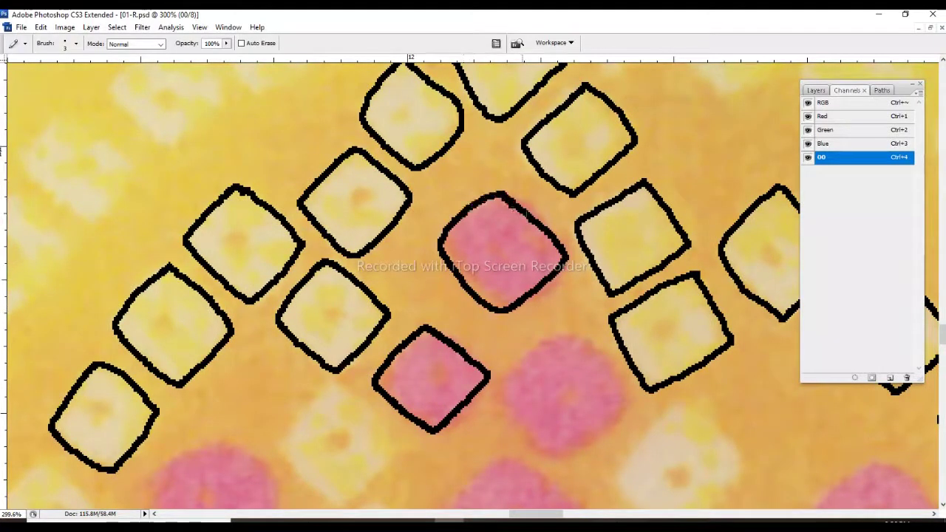
# Outline the pink dots beside the traced group
pyautogui.moveTo(591, 341)
pyautogui.mouseDown()
pyautogui.moveTo(519, 249)
pyautogui.moveTo(556, 307)
pyautogui.moveTo(494, 359)
pyautogui.moveTo(456, 343)
pyautogui.moveTo(429, 292)
pyautogui.moveTo(468, 255)
pyautogui.moveTo(508, 239)
pyautogui.mouseUp()
pyautogui.moveTo(446, 356)
pyautogui.mouseDown()
pyautogui.moveTo(437, 294)
pyautogui.moveTo(485, 349)
pyautogui.moveTo(491, 377)
pyautogui.moveTo(441, 418)
pyautogui.moveTo(388, 385)
pyautogui.moveTo(369, 351)
pyautogui.moveTo(406, 309)
pyautogui.mouseUp()
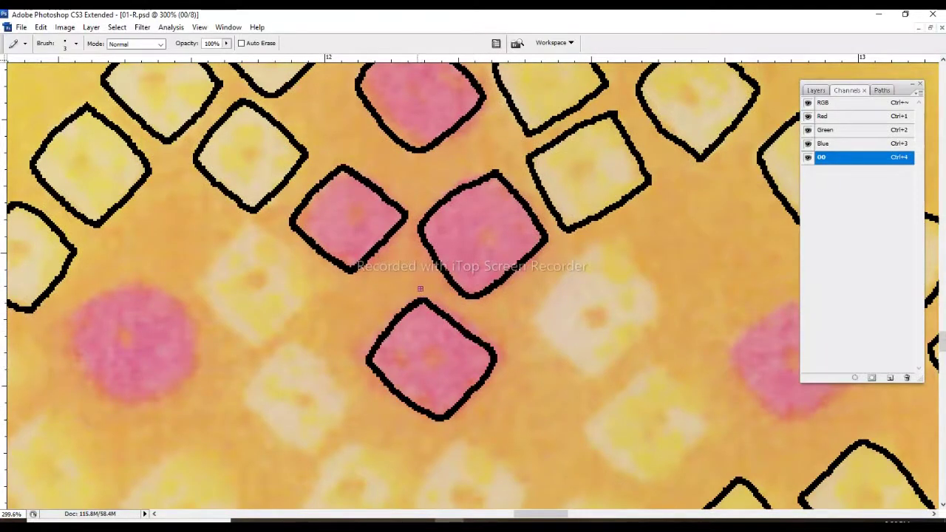
pyautogui.moveTo(320, 352)
pyautogui.mouseDown()
pyautogui.moveTo(422, 291)
pyautogui.moveTo(464, 330)
pyautogui.moveTo(428, 378)
pyautogui.moveTo(363, 352)
pyautogui.moveTo(377, 297)
pyautogui.moveTo(403, 276)
pyautogui.moveTo(444, 364)
pyautogui.mouseUp()
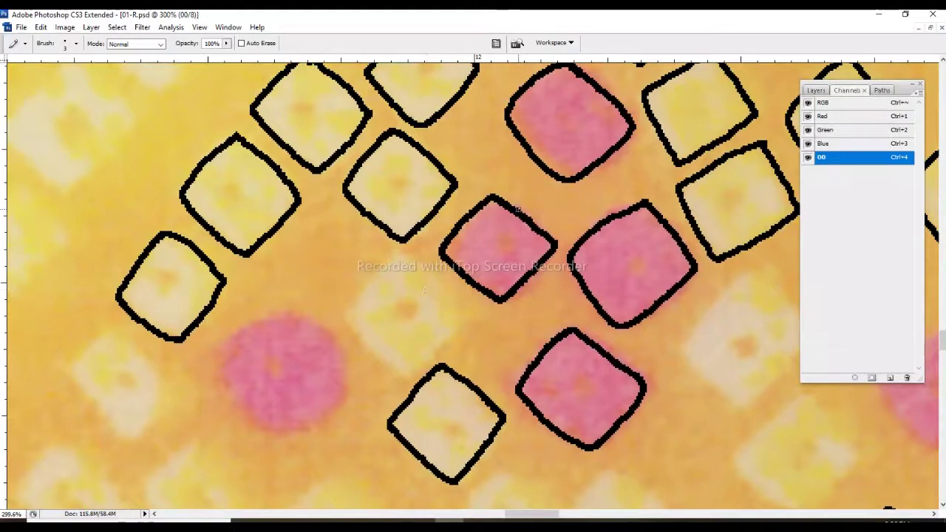
pyautogui.moveTo(402, 259)
pyautogui.mouseDown()
pyautogui.moveTo(464, 319)
pyautogui.moveTo(434, 348)
pyautogui.moveTo(387, 364)
pyautogui.moveTo(337, 304)
pyautogui.moveTo(404, 256)
pyautogui.mouseUp()
pyautogui.moveTo(381, 296); pyautogui.dragTo(477, 215)
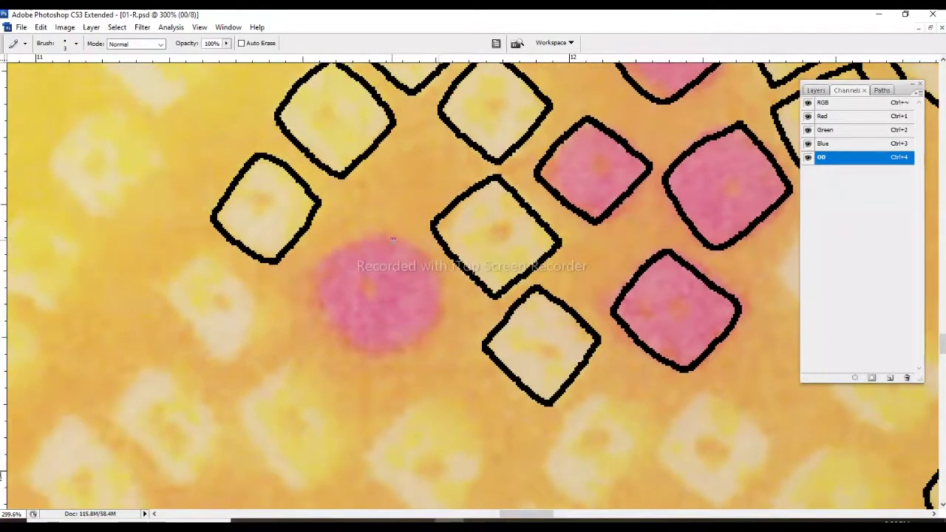
pyautogui.moveTo(385, 236)
pyautogui.mouseDown()
pyautogui.moveTo(442, 299)
pyautogui.moveTo(400, 346)
pyautogui.moveTo(354, 344)
pyautogui.moveTo(312, 296)
pyautogui.moveTo(346, 247)
pyautogui.mouseUp()
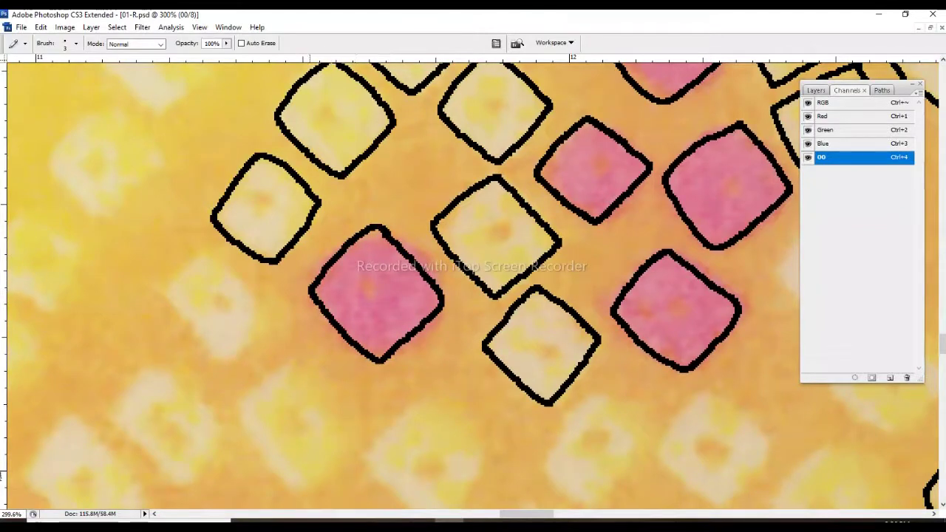
# Trace closed outlines around the pale square dots at left
pyautogui.moveTo(473, 296); pyautogui.dragTo(667, 255)
pyautogui.moveTo(403, 205); pyautogui.dragTo(439, 235)
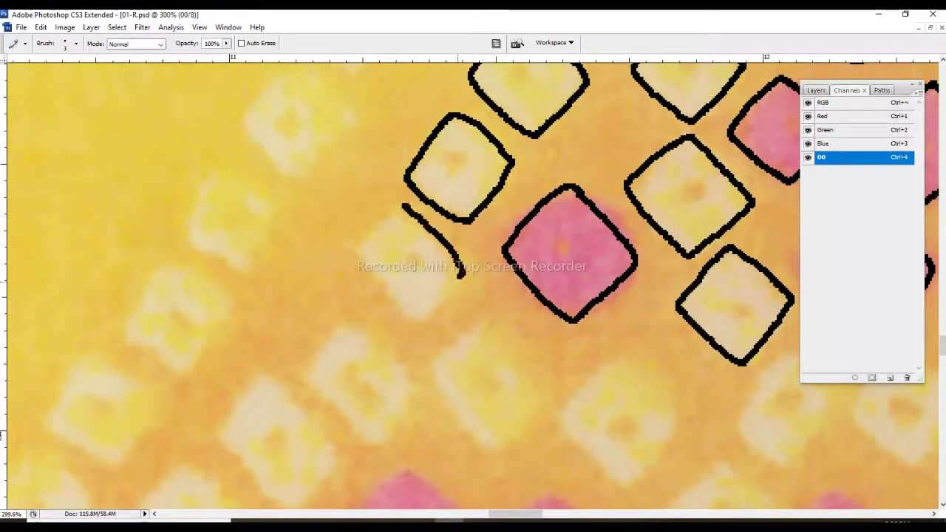
pyautogui.moveTo(460, 276); pyautogui.dragTo(411, 326)
pyautogui.moveTo(352, 265); pyautogui.dragTo(402, 205)
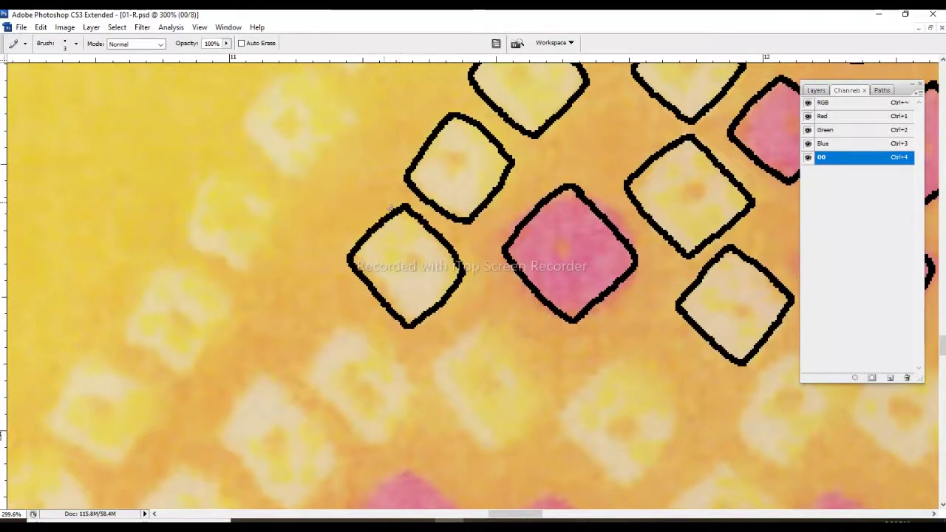
pyautogui.moveTo(301, 68)
pyautogui.mouseDown()
pyautogui.moveTo(388, 257)
pyautogui.moveTo(428, 292)
pyautogui.mouseUp()
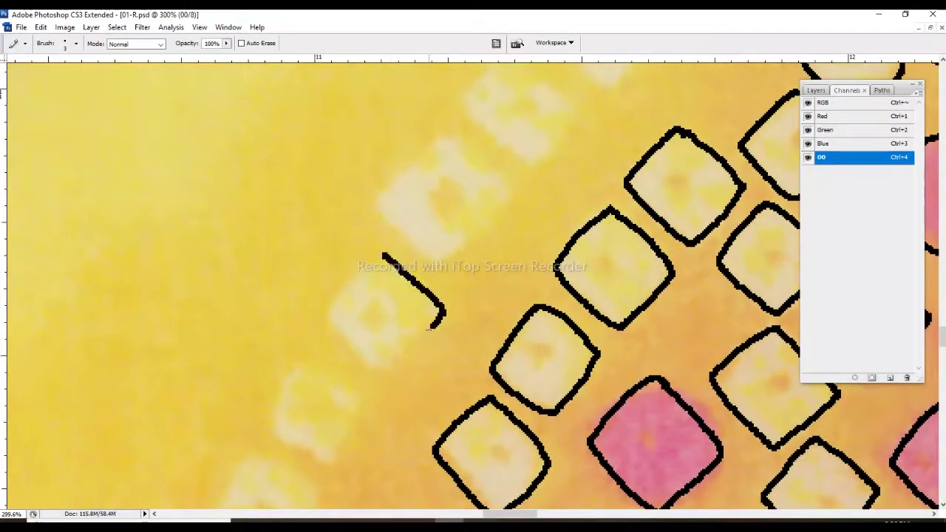
pyautogui.moveTo(431, 327)
pyautogui.mouseDown()
pyautogui.moveTo(383, 377)
pyautogui.moveTo(319, 317)
pyautogui.mouseUp()
pyautogui.moveTo(361, 263)
pyautogui.mouseDown()
pyautogui.moveTo(385, 253)
pyautogui.moveTo(356, 341)
pyautogui.mouseUp()
pyautogui.moveTo(482, 280)
pyautogui.mouseDown()
pyautogui.moveTo(447, 337)
pyautogui.moveTo(390, 347)
pyautogui.moveTo(344, 292)
pyautogui.moveTo(409, 232)
pyautogui.mouseUp()
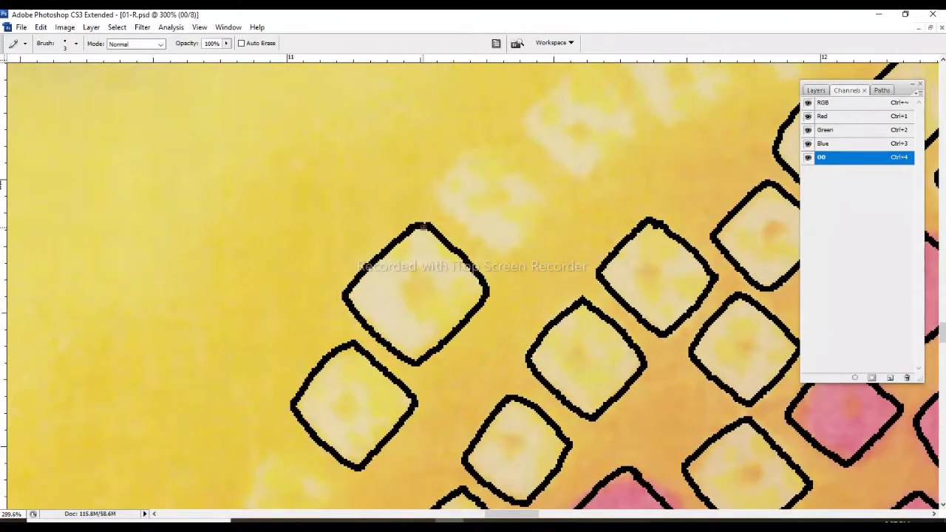
# Outline the next pale dots further up the pattern
pyautogui.moveTo(505, 159)
pyautogui.mouseDown()
pyautogui.moveTo(421, 244)
pyautogui.moveTo(441, 251)
pyautogui.mouseUp()
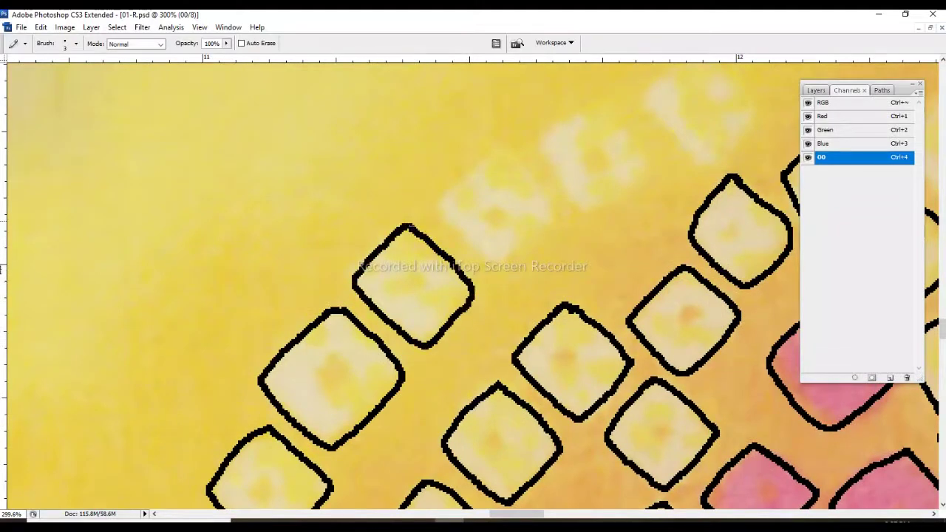
pyautogui.moveTo(522, 173); pyautogui.dragTo(436, 231)
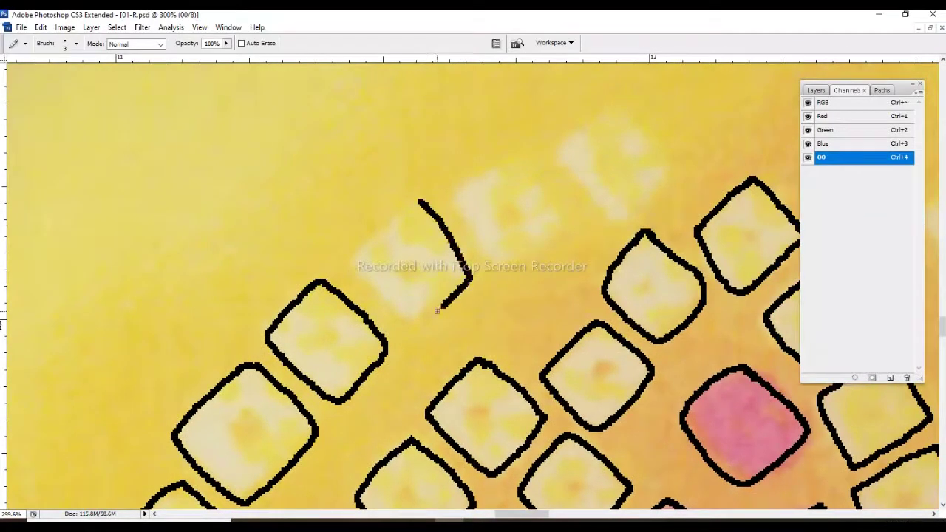
pyautogui.moveTo(436, 312); pyautogui.dragTo(375, 286)
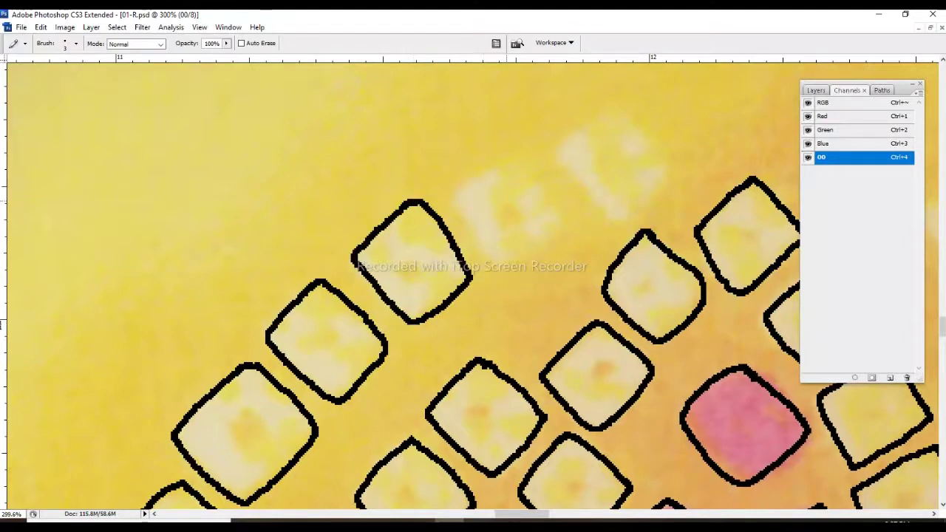
pyautogui.moveTo(537, 167); pyautogui.dragTo(445, 208)
pyautogui.moveTo(474, 271); pyautogui.dragTo(369, 255)
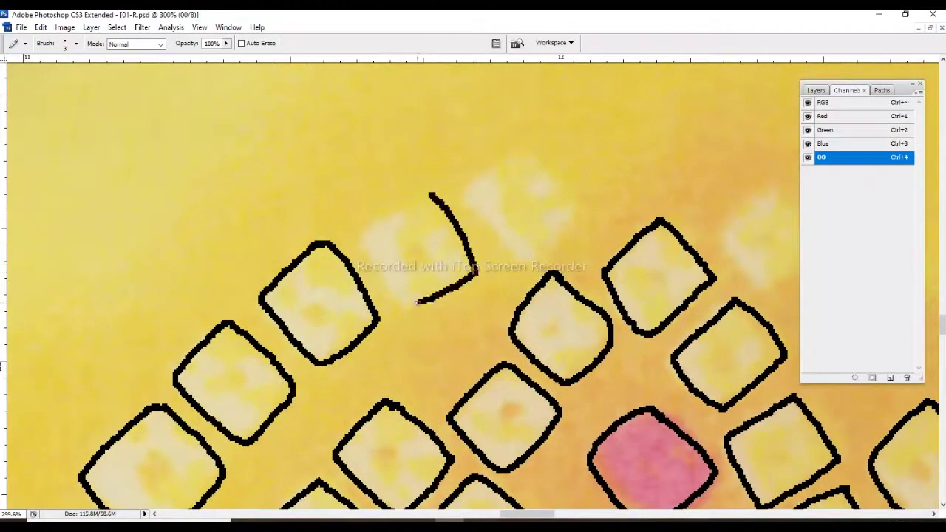
pyautogui.moveTo(426, 191); pyautogui.dragTo(344, 222)
pyautogui.moveTo(459, 178)
pyautogui.mouseDown()
pyautogui.moveTo(497, 257)
pyautogui.moveTo(415, 264)
pyautogui.mouseUp()
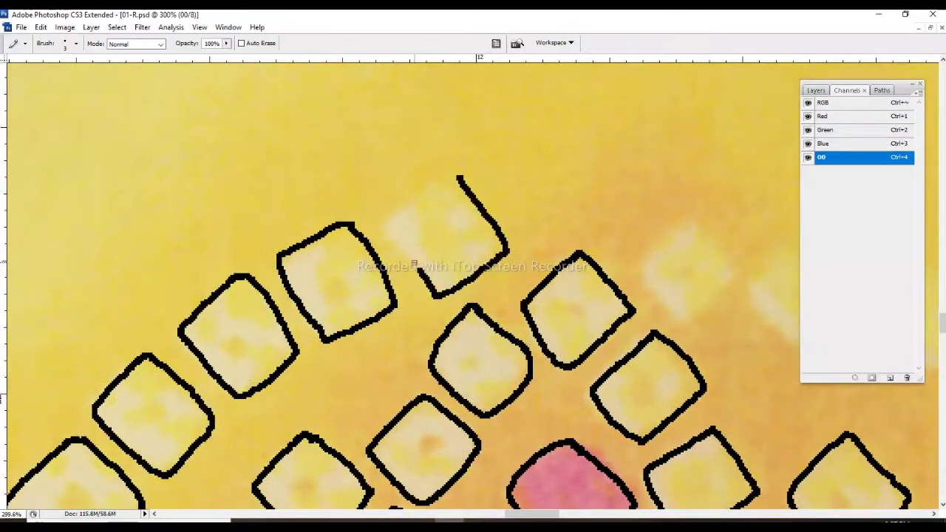
pyautogui.moveTo(732, 264)
pyautogui.mouseDown()
pyautogui.moveTo(584, 232)
pyautogui.moveTo(488, 247)
pyautogui.moveTo(427, 298)
pyautogui.moveTo(386, 232)
pyautogui.mouseUp()
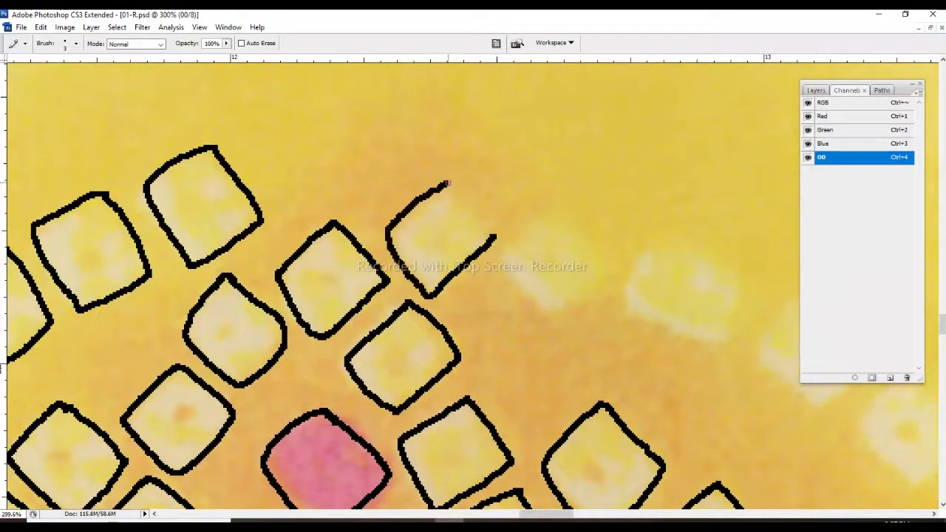
# Close the outlines of the pale tiles toward the right of the pattern
pyautogui.moveTo(448, 183); pyautogui.dragTo(496, 235)
pyautogui.moveTo(599, 238); pyautogui.dragTo(557, 248)
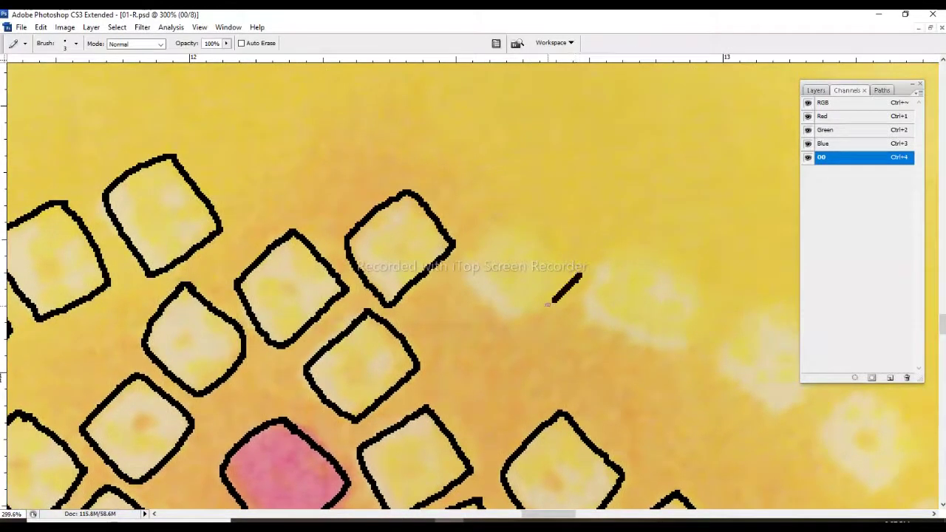
pyautogui.moveTo(487, 295)
pyautogui.mouseDown()
pyautogui.moveTo(480, 235)
pyautogui.moveTo(544, 211)
pyautogui.moveTo(588, 274)
pyautogui.moveTo(451, 238)
pyautogui.mouseUp()
pyautogui.moveTo(570, 256)
pyautogui.mouseDown()
pyautogui.moveTo(556, 315)
pyautogui.moveTo(467, 292)
pyautogui.moveTo(465, 228)
pyautogui.mouseUp()
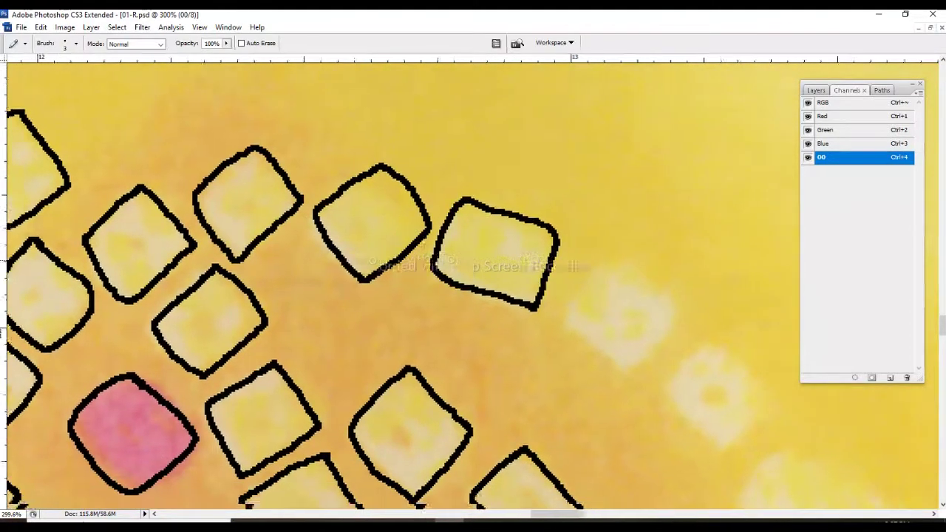
pyautogui.moveTo(702, 308); pyautogui.dragTo(606, 241)
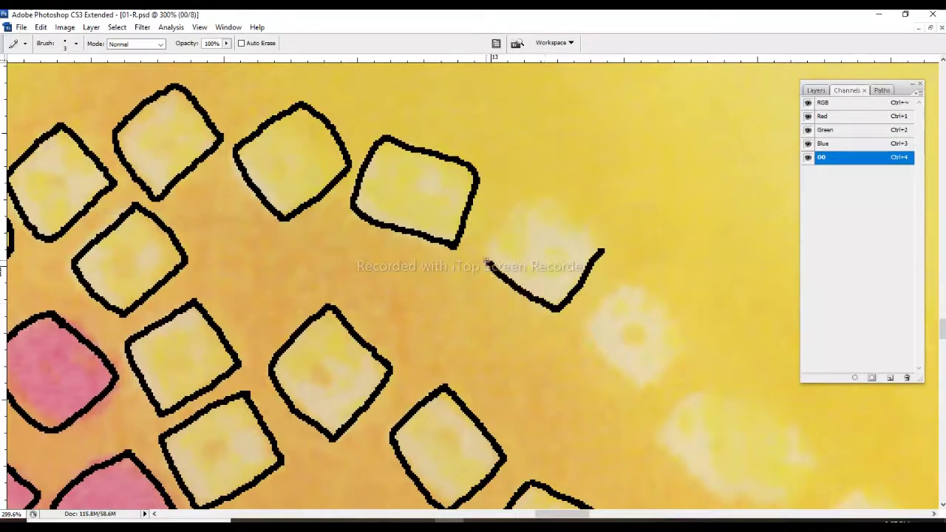
pyautogui.moveTo(516, 207)
pyautogui.mouseDown()
pyautogui.moveTo(568, 213)
pyautogui.moveTo(604, 252)
pyautogui.mouseUp()
pyautogui.moveTo(698, 340)
pyautogui.mouseDown()
pyautogui.moveTo(596, 270)
pyautogui.moveTo(580, 247)
pyautogui.moveTo(524, 297)
pyautogui.moveTo(468, 248)
pyautogui.moveTo(518, 183)
pyautogui.moveTo(576, 231)
pyautogui.mouseUp()
pyautogui.moveTo(697, 349); pyautogui.dragTo(573, 249)
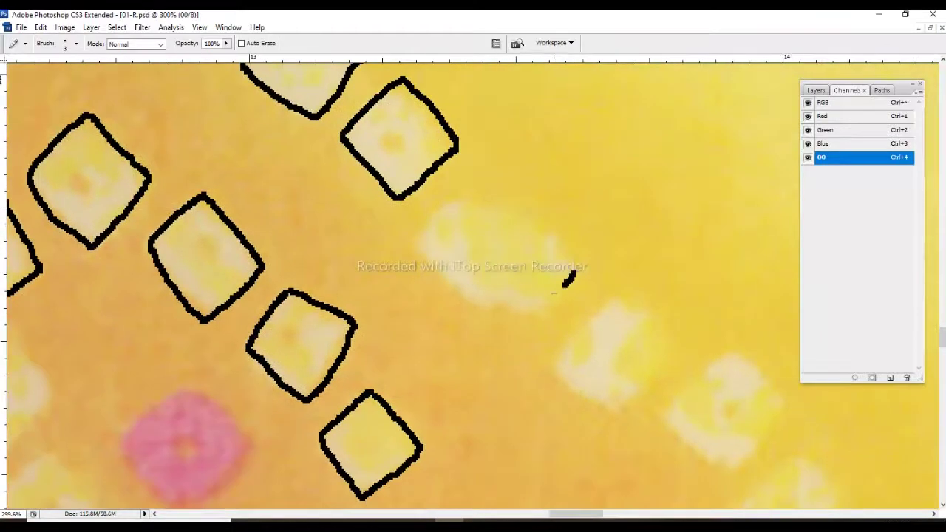
# Redraw a misdrawn tile outline, trim an overshoot, and outline the next pale tile
pyautogui.moveTo(563, 286)
pyautogui.mouseDown()
pyautogui.moveTo(486, 311)
pyautogui.moveTo(412, 249)
pyautogui.moveTo(534, 239)
pyautogui.mouseUp()
pyautogui.hotkey('ctrl', 'z')
pyautogui.moveTo(517, 319)
pyautogui.mouseDown()
pyautogui.moveTo(486, 316)
pyautogui.moveTo(412, 225)
pyautogui.moveTo(492, 182)
pyautogui.moveTo(564, 251)
pyautogui.mouseUp()
pyautogui.moveTo(661, 331)
pyautogui.mouseDown()
pyautogui.moveTo(568, 249)
pyautogui.moveTo(530, 327)
pyautogui.mouseUp()
pyautogui.moveTo(486, 303); pyautogui.dragTo(496, 226)
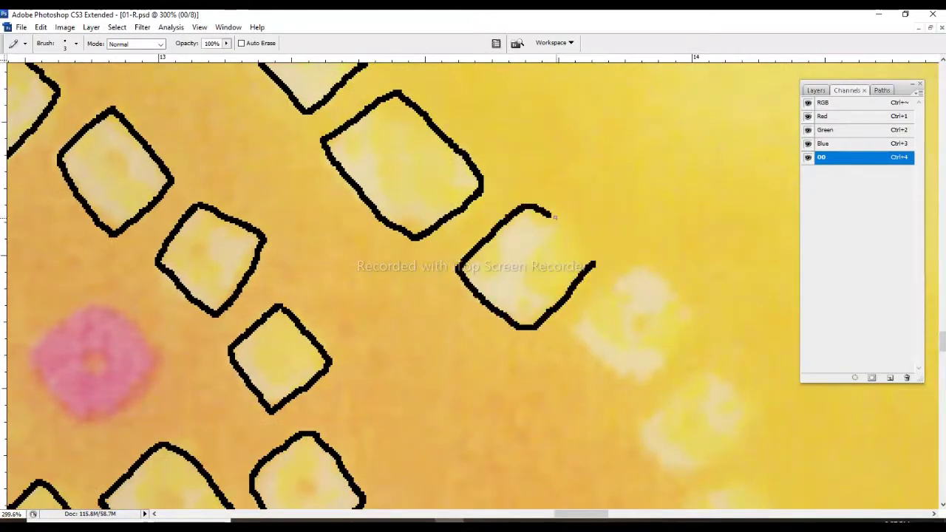
pyautogui.moveTo(591, 264)
pyautogui.mouseDown()
pyautogui.moveTo(529, 228)
pyautogui.moveTo(505, 193)
pyautogui.mouseUp()
pyautogui.press('e')
pyautogui.press('b')
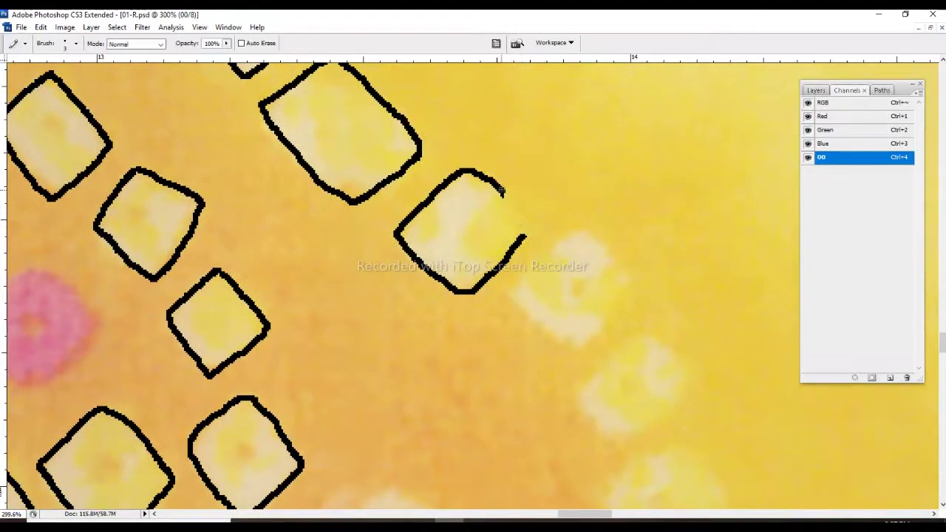
pyautogui.moveTo(572, 228)
pyautogui.mouseDown()
pyautogui.moveTo(514, 297)
pyautogui.moveTo(578, 353)
pyautogui.moveTo(641, 290)
pyautogui.moveTo(597, 241)
pyautogui.moveTo(550, 303)
pyautogui.mouseUp()
# Draw a closed black outline around the first pale dot in the lower row
pyautogui.scroll(-3, 581, 240)
pyautogui.hscroll(3, 567, 200)
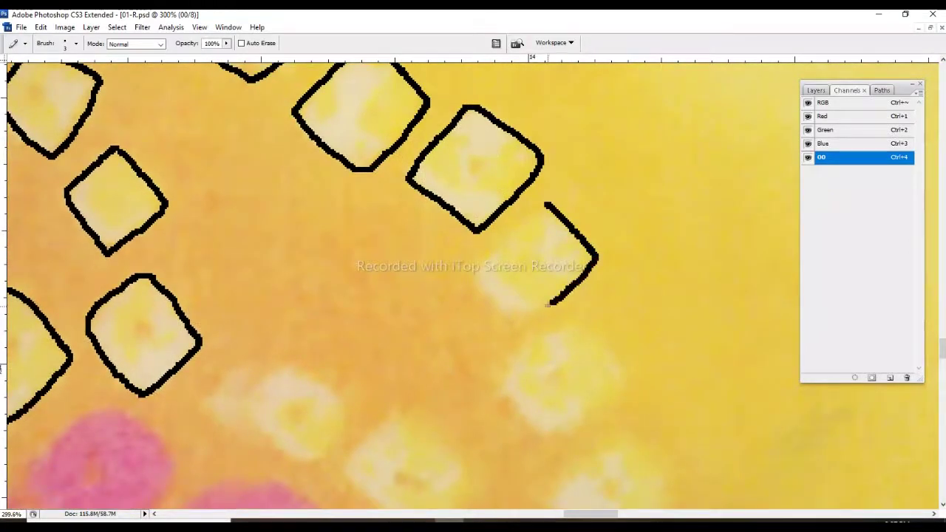
pyautogui.scroll(-3, 547, 205)
pyautogui.hscroll(2, 547, 205)
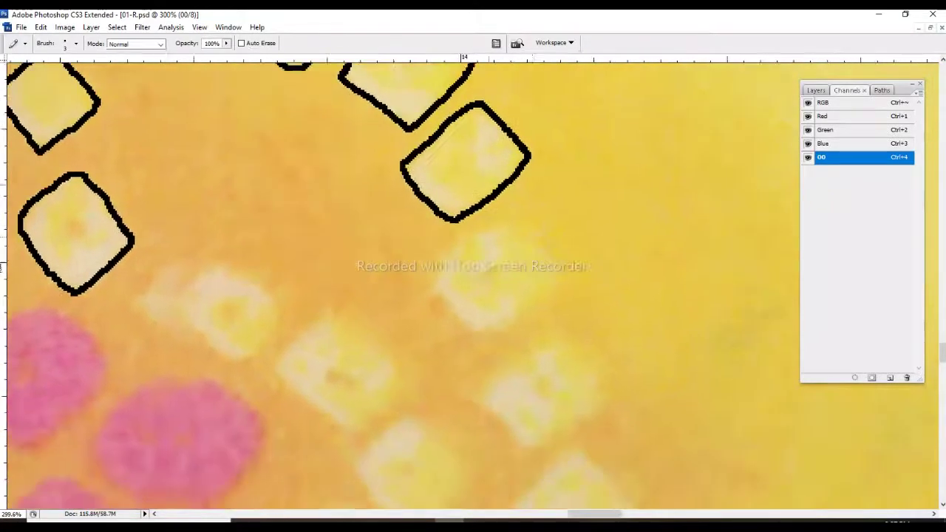
pyautogui.moveTo(510, 218)
pyautogui.mouseDown()
pyautogui.moveTo(558, 281)
pyautogui.moveTo(486, 336)
pyautogui.mouseUp()
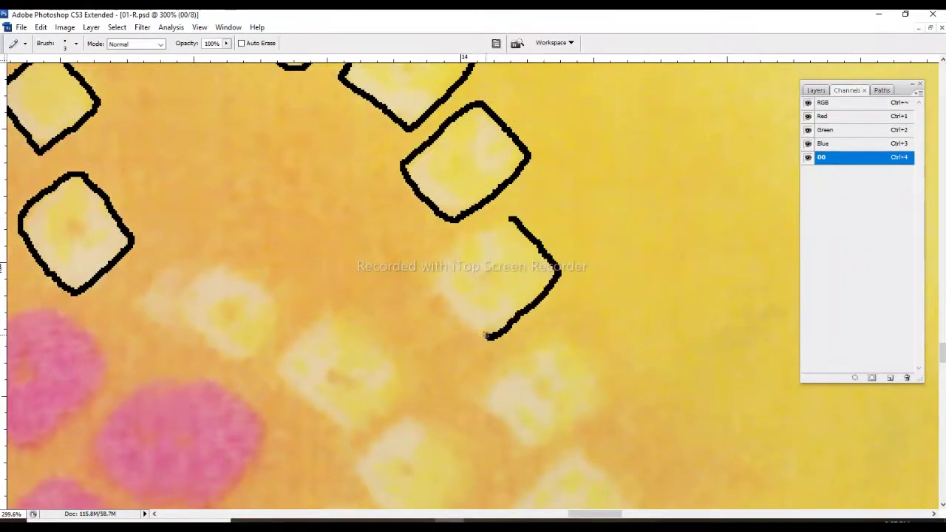
pyautogui.moveTo(436, 275)
pyautogui.mouseDown()
pyautogui.moveTo(509, 216)
pyautogui.moveTo(566, 268)
pyautogui.moveTo(488, 321)
pyautogui.mouseUp()
# Move further down the diagonal and outline a second pale dot
pyautogui.scroll(-4, 518, 215)
pyautogui.hscroll(1, 525, 210)
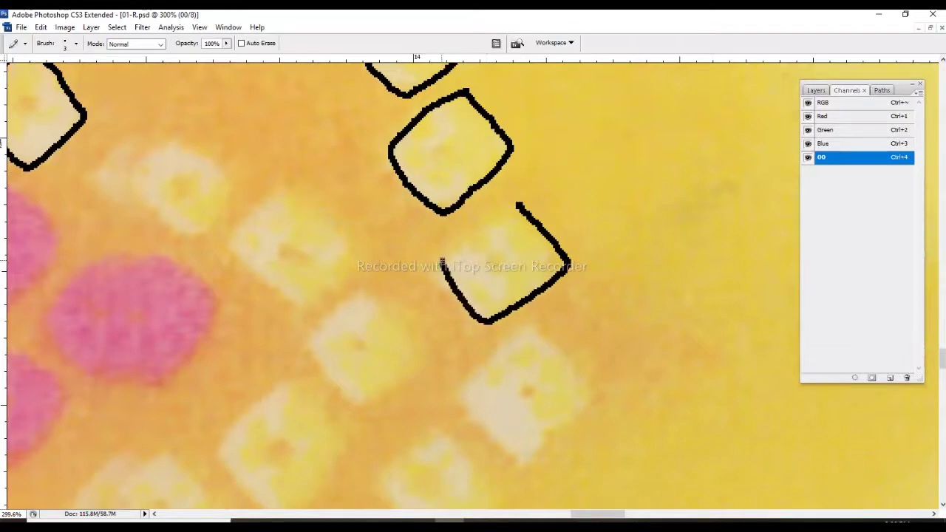
pyautogui.scroll(-3, 519, 210)
pyautogui.hscroll(1, 519, 210)
pyautogui.scroll(-1, 502, 218)
pyautogui.moveTo(485, 224)
pyautogui.mouseDown()
pyautogui.moveTo(534, 270)
pyautogui.moveTo(532, 312)
pyautogui.moveTo(470, 361)
pyautogui.moveTo(411, 295)
pyautogui.moveTo(470, 232)
pyautogui.moveTo(522, 264)
pyautogui.mouseUp()
pyautogui.scroll(-3, 464, 215)
pyautogui.hscroll(-2, 465, 215)
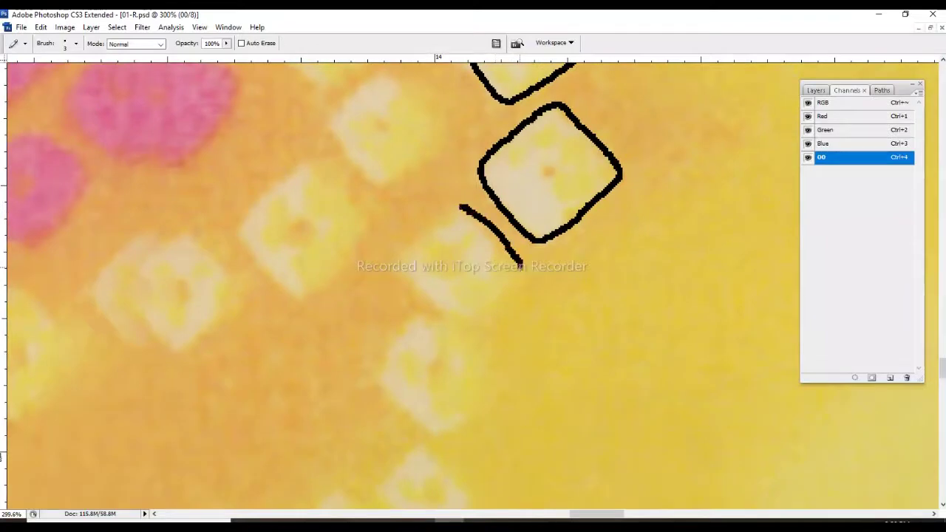
pyautogui.moveTo(466, 323)
pyautogui.mouseDown()
pyautogui.moveTo(403, 263)
pyautogui.moveTo(461, 207)
pyautogui.mouseUp()
# Outline a third pale dot, undoing a misdrawn stroke and redrawing it closed
pyautogui.scroll(-2, 458, 211)
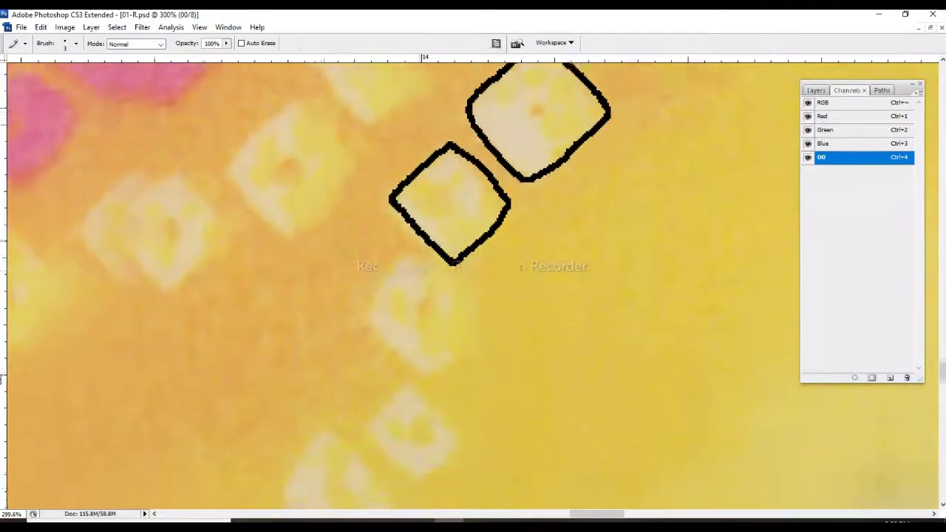
pyautogui.scroll(-1, 410, 225)
pyautogui.moveTo(409, 220)
pyautogui.mouseDown()
pyautogui.moveTo(465, 268)
pyautogui.moveTo(444, 337)
pyautogui.moveTo(386, 307)
pyautogui.moveTo(386, 243)
pyautogui.moveTo(446, 278)
pyautogui.mouseUp()
pyautogui.scroll(-3, 411, 244)
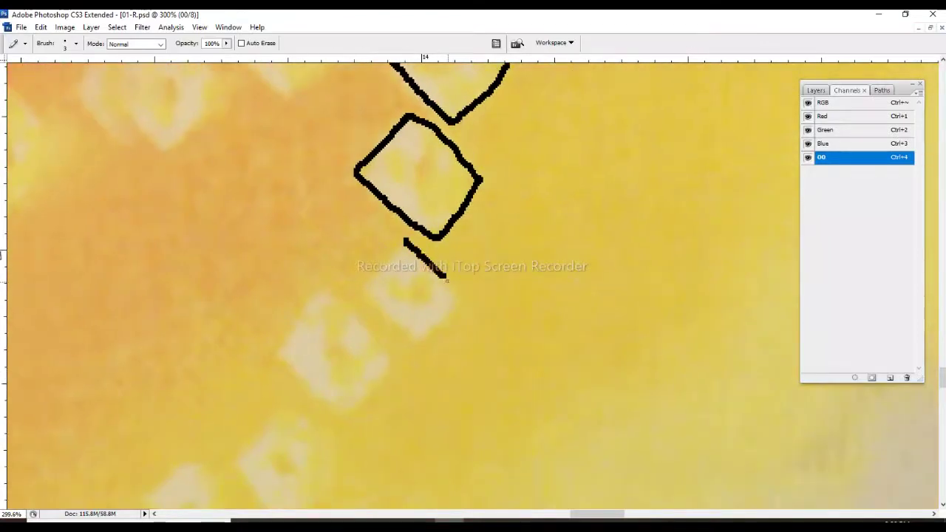
pyautogui.moveTo(434, 331)
pyautogui.mouseDown()
pyautogui.moveTo(374, 310)
pyautogui.moveTo(403, 241)
pyautogui.moveTo(468, 292)
pyautogui.mouseUp()
pyautogui.hotkey('ctrl', 'z')
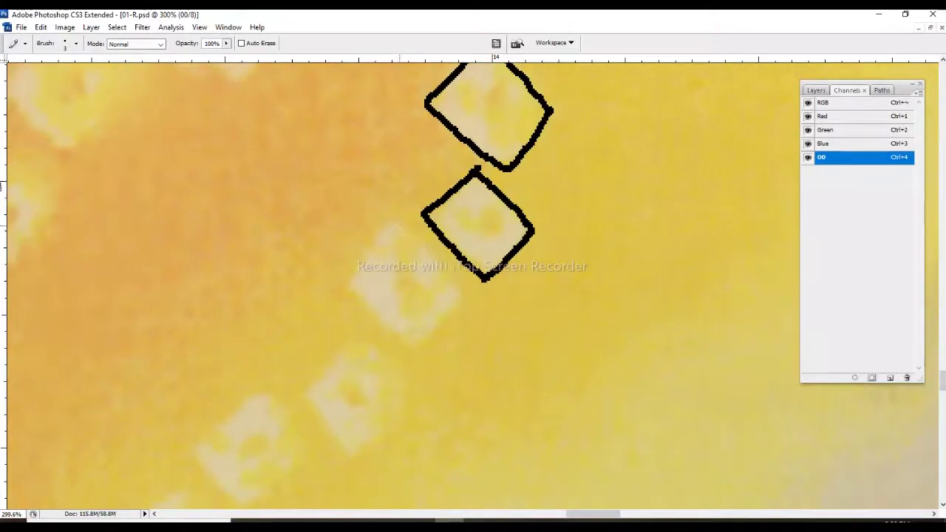
pyautogui.moveTo(397, 222); pyautogui.dragTo(442, 270)
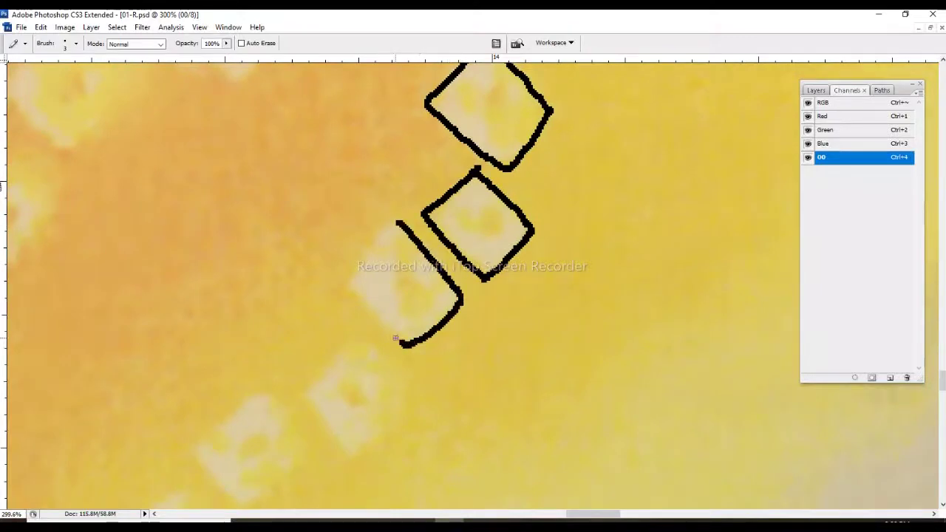
pyautogui.moveTo(396, 339); pyautogui.dragTo(397, 220)
# Close the second rounded square outline and outline the next pale dot, sealing its top gap
pyautogui.moveTo(363, 338); pyautogui.dragTo(405, 243)
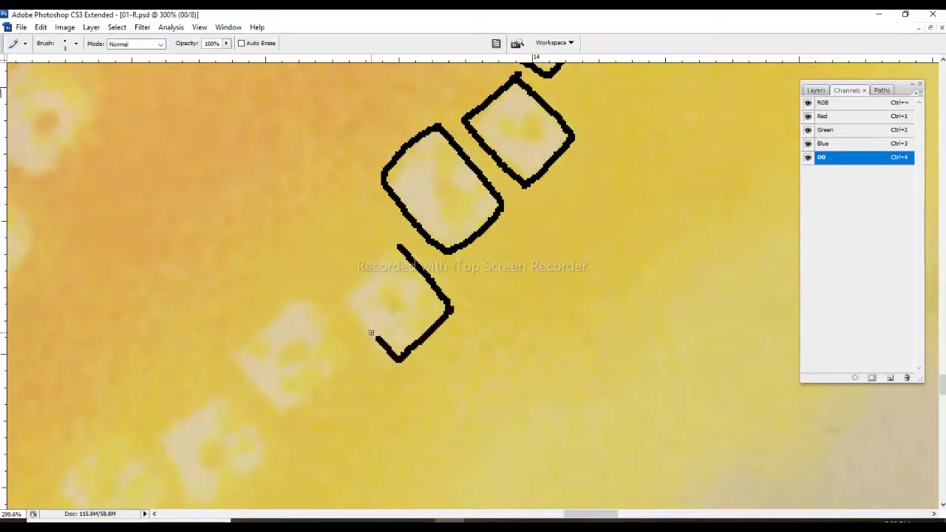
pyautogui.moveTo(355, 281); pyautogui.dragTo(526, 164)
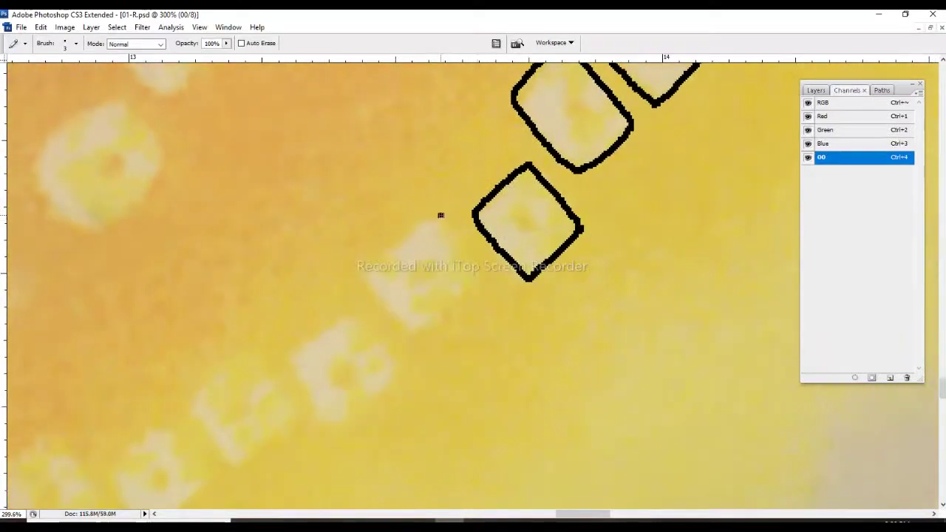
pyautogui.moveTo(441, 215)
pyautogui.mouseDown()
pyautogui.moveTo(483, 280)
pyautogui.moveTo(412, 328)
pyautogui.moveTo(360, 264)
pyautogui.mouseUp()
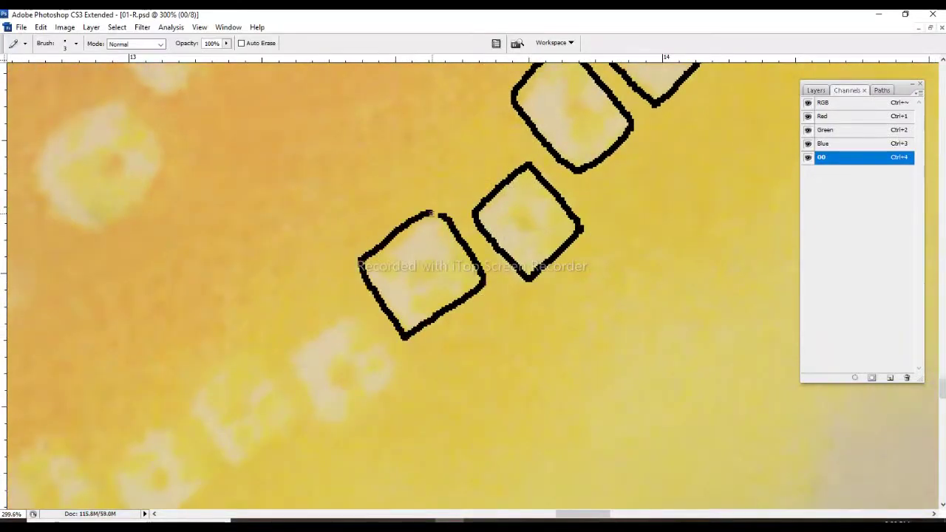
pyautogui.moveTo(429, 213); pyautogui.dragTo(440, 216)
# Undo a stray stroke, redraw the outline below the dot, and outline another pale dot
pyautogui.moveTo(346, 317); pyautogui.dragTo(412, 247)
pyautogui.moveTo(454, 277); pyautogui.dragTo(468, 303)
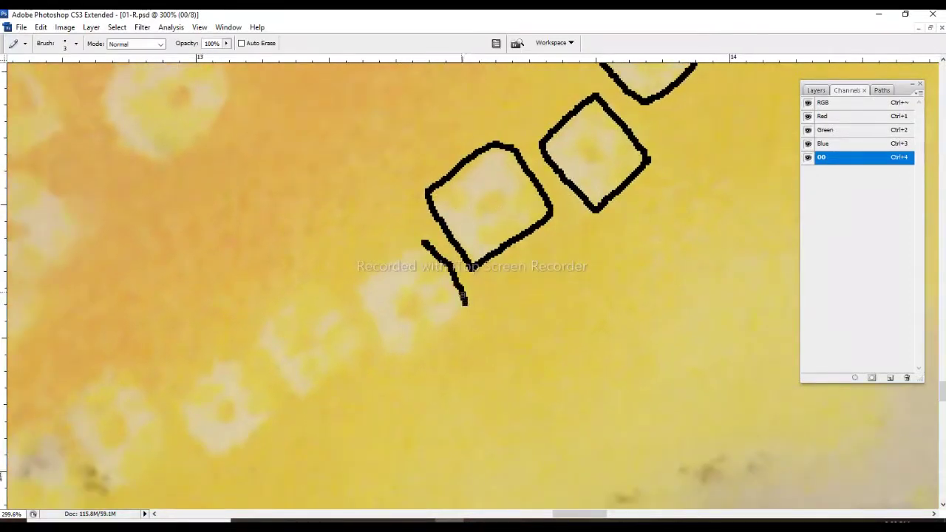
pyautogui.hotkey('ctrl', 'z')
pyautogui.moveTo(422, 240)
pyautogui.mouseDown()
pyautogui.moveTo(465, 309)
pyautogui.moveTo(405, 349)
pyautogui.moveTo(359, 291)
pyautogui.moveTo(396, 249)
pyautogui.moveTo(575, 200)
pyautogui.mouseUp()
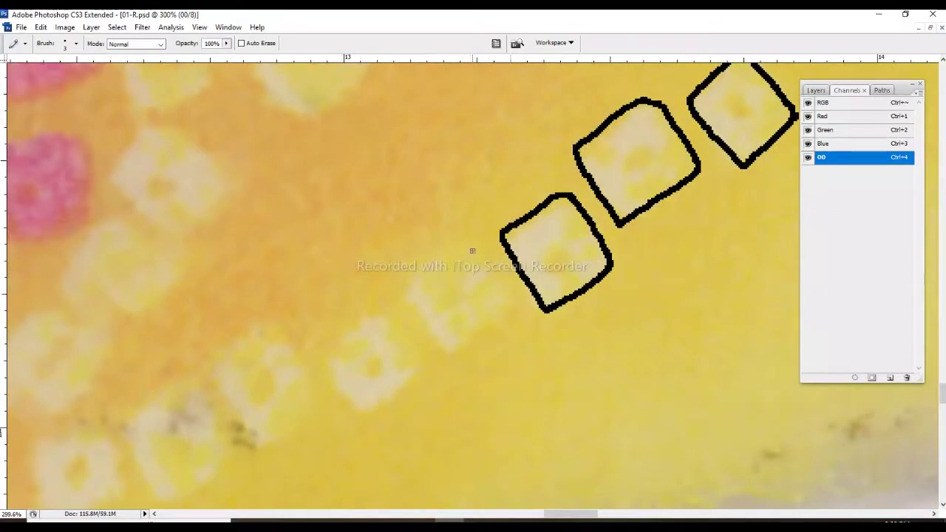
pyautogui.moveTo(467, 241)
pyautogui.mouseDown()
pyautogui.moveTo(507, 299)
pyautogui.moveTo(452, 348)
pyautogui.moveTo(401, 290)
pyautogui.moveTo(527, 187)
pyautogui.moveTo(494, 316)
pyautogui.moveTo(442, 351)
pyautogui.moveTo(399, 290)
pyautogui.moveTo(453, 251)
pyautogui.mouseUp()
pyautogui.moveTo(352, 277)
pyautogui.mouseDown()
pyautogui.moveTo(492, 220)
pyautogui.moveTo(540, 292)
pyautogui.moveTo(481, 329)
pyautogui.moveTo(440, 252)
pyautogui.moveTo(550, 178)
pyautogui.mouseUp()
pyautogui.moveTo(466, 229)
pyautogui.mouseDown()
pyautogui.moveTo(504, 300)
pyautogui.moveTo(458, 343)
pyautogui.moveTo(411, 304)
pyautogui.mouseUp()
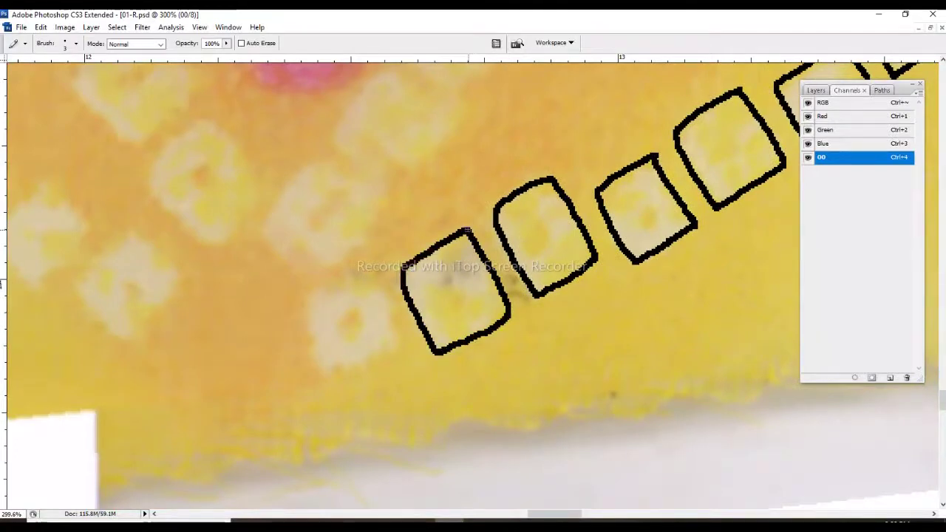
# Close the left side of the current outline and outline the next dot above the row
pyautogui.moveTo(468, 231); pyautogui.dragTo(601, 165)
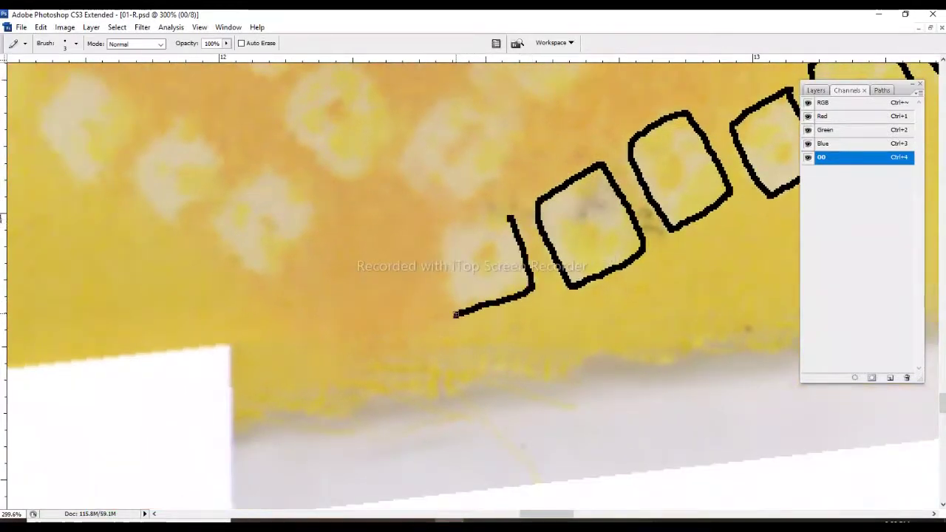
pyautogui.moveTo(456, 315); pyautogui.dragTo(444, 235)
pyautogui.moveTo(507, 217); pyautogui.dragTo(522, 373)
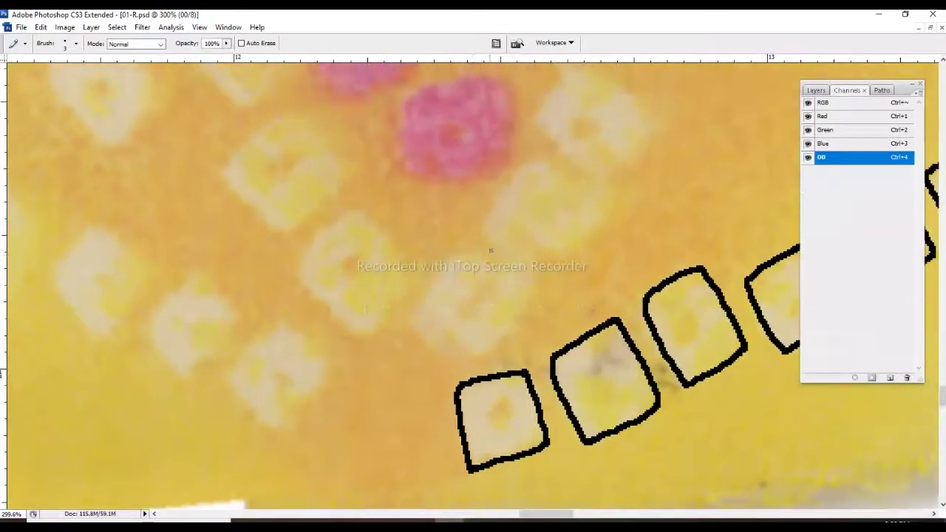
pyautogui.moveTo(468, 253); pyautogui.dragTo(492, 266)
pyautogui.moveTo(516, 314); pyautogui.dragTo(460, 365)
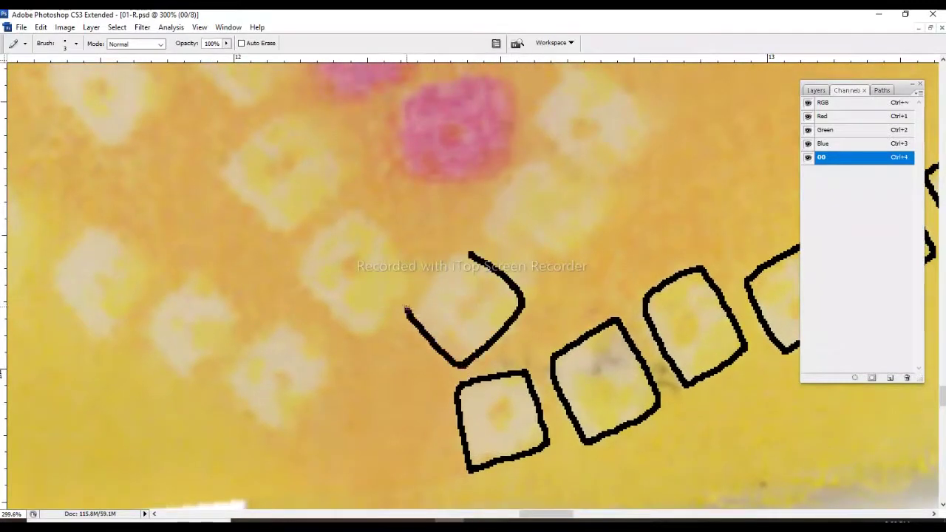
pyautogui.moveTo(406, 309); pyautogui.dragTo(464, 255)
# Outline further pale dots up the diagonal toward the pink dot cluster
pyautogui.moveTo(514, 196); pyautogui.dragTo(496, 250)
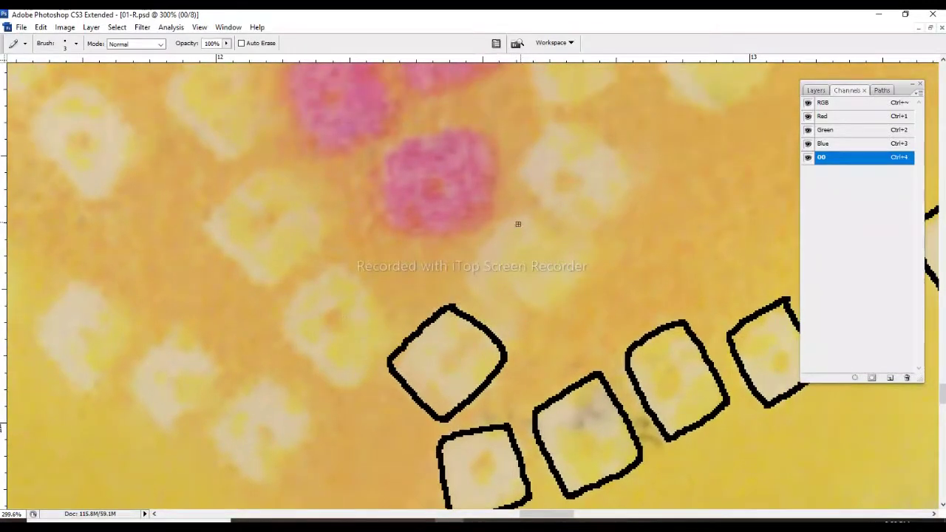
pyautogui.moveTo(524, 222)
pyautogui.mouseDown()
pyautogui.moveTo(568, 259)
pyautogui.moveTo(540, 309)
pyautogui.mouseUp()
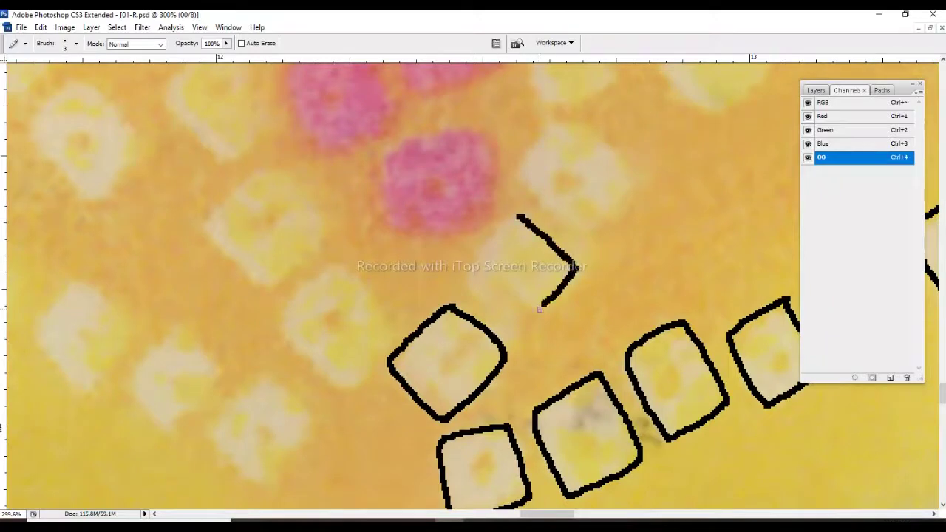
pyautogui.moveTo(460, 273); pyautogui.dragTo(518, 216)
pyautogui.moveTo(561, 155); pyautogui.dragTo(532, 229)
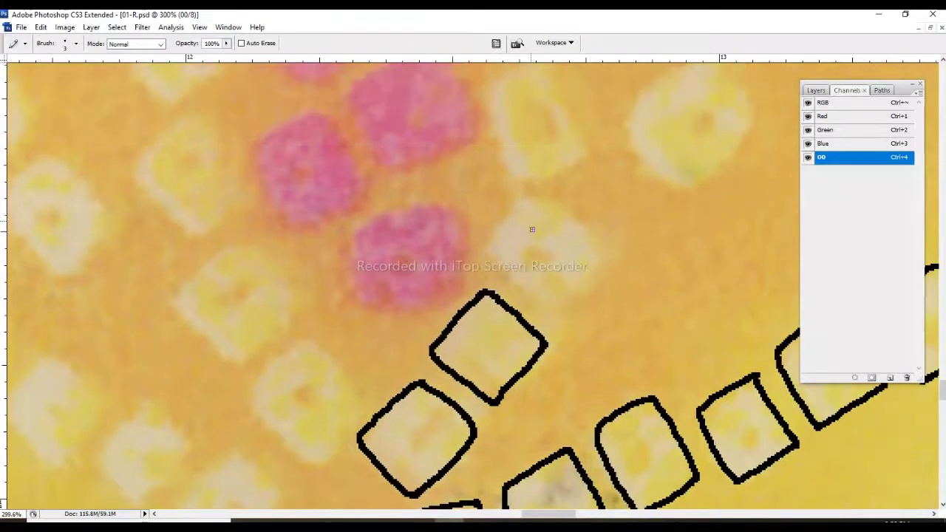
pyautogui.moveTo(488, 249); pyautogui.dragTo(552, 311)
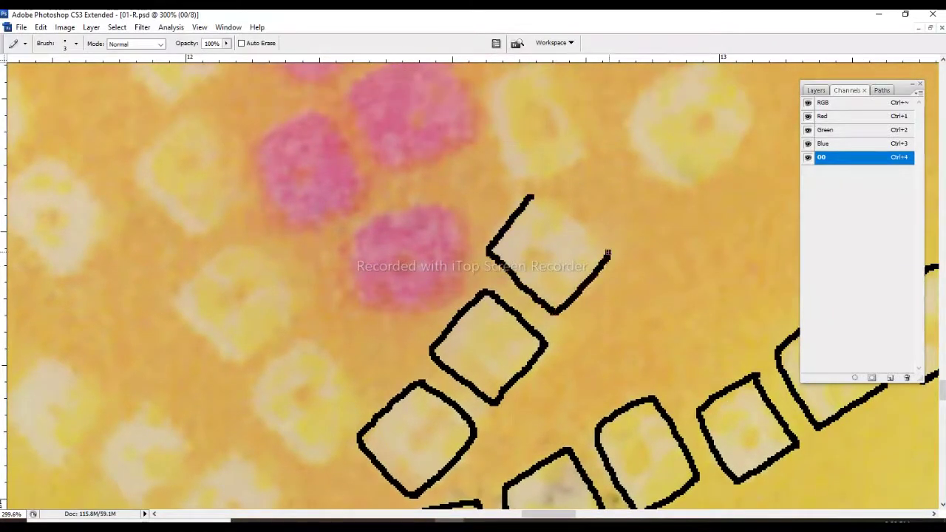
pyautogui.scroll(3, 537, 197)
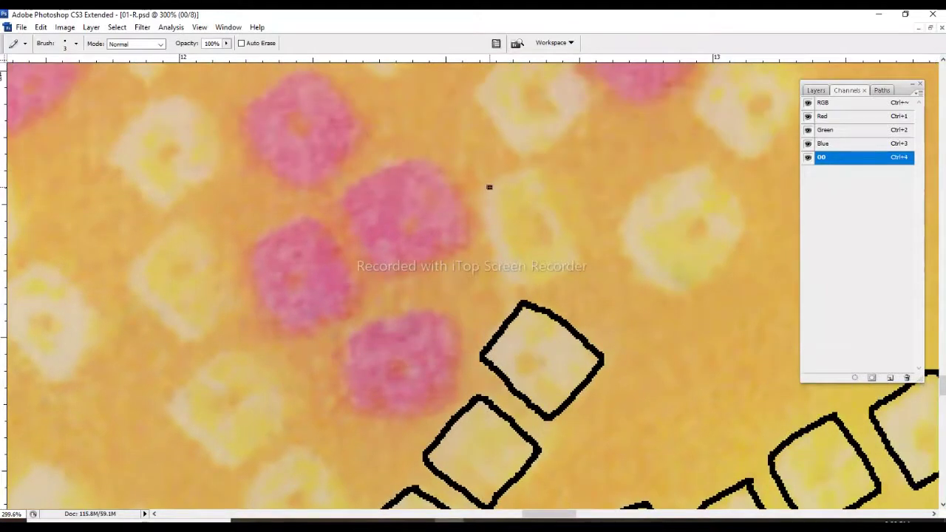
pyautogui.moveTo(490, 187)
pyautogui.mouseDown()
pyautogui.moveTo(554, 173)
pyautogui.moveTo(582, 255)
pyautogui.moveTo(522, 284)
pyautogui.moveTo(483, 210)
pyautogui.moveTo(593, 193)
pyautogui.mouseUp()
pyautogui.moveTo(442, 200)
pyautogui.mouseDown()
pyautogui.moveTo(517, 169)
pyautogui.moveTo(554, 232)
pyautogui.mouseUp()
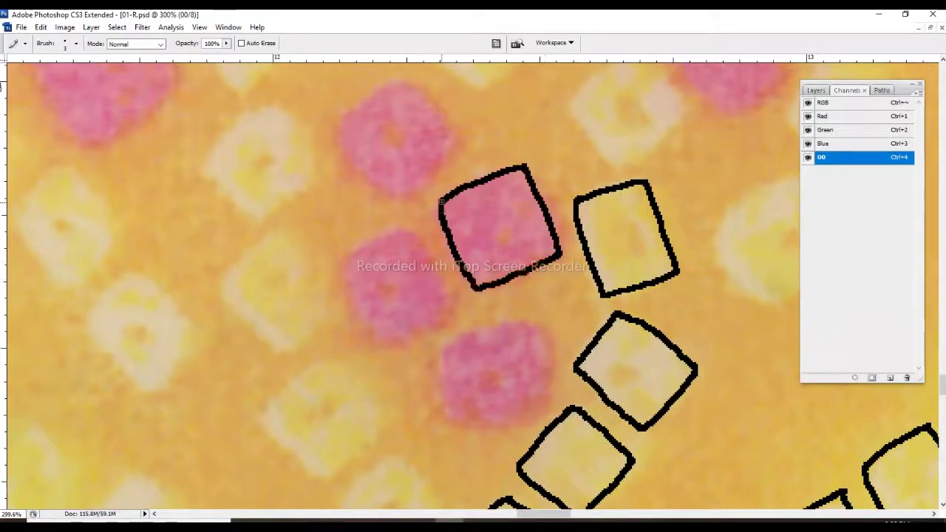
# Finish the open square outline and outline the next dot and its neighbour
pyautogui.moveTo(344, 269)
pyautogui.mouseDown()
pyautogui.moveTo(377, 351)
pyautogui.moveTo(452, 315)
pyautogui.moveTo(420, 238)
pyautogui.mouseUp()
pyautogui.moveTo(418, 130); pyautogui.dragTo(467, 252)
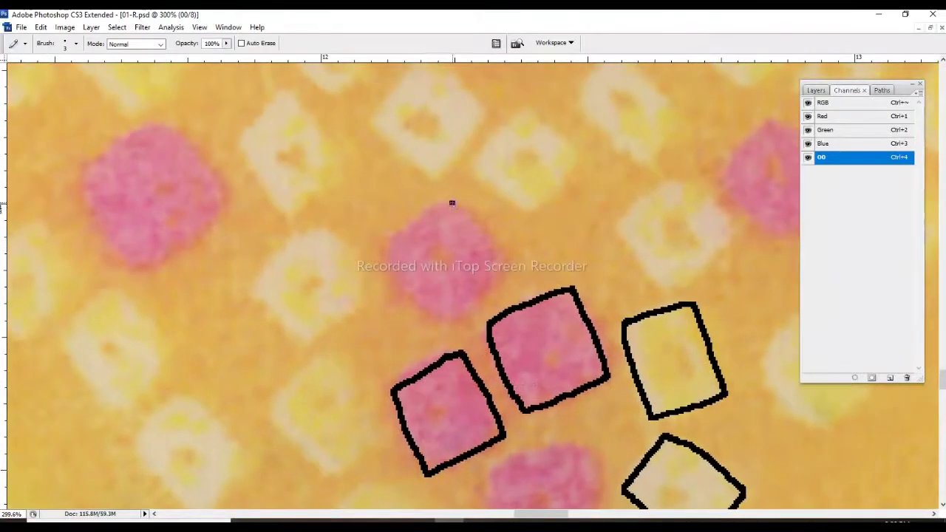
pyautogui.moveTo(451, 203); pyautogui.dragTo(508, 268)
pyautogui.moveTo(389, 245)
pyautogui.mouseDown()
pyautogui.moveTo(451, 202)
pyautogui.moveTo(405, 301)
pyautogui.mouseUp()
pyautogui.moveTo(474, 204); pyautogui.dragTo(423, 255)
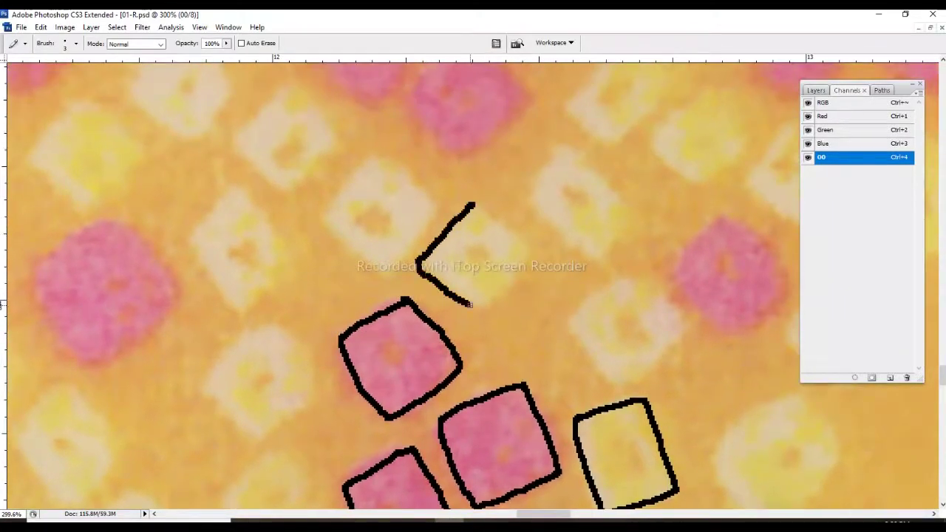
pyautogui.moveTo(470, 304)
pyautogui.mouseDown()
pyautogui.moveTo(474, 207)
pyautogui.moveTo(568, 260)
pyautogui.mouseUp()
pyautogui.moveTo(469, 204)
pyautogui.mouseDown()
pyautogui.moveTo(507, 229)
pyautogui.moveTo(414, 329)
pyautogui.moveTo(469, 207)
pyautogui.mouseUp()
# Outline several more light square dots and a pink dot in black
pyautogui.moveTo(340, 244)
pyautogui.mouseDown()
pyautogui.moveTo(482, 178)
pyautogui.moveTo(434, 266)
pyautogui.moveTo(477, 181)
pyautogui.mouseUp()
pyautogui.moveTo(512, 310)
pyautogui.mouseDown()
pyautogui.moveTo(481, 215)
pyautogui.moveTo(421, 311)
pyautogui.moveTo(473, 222)
pyautogui.mouseUp()
pyautogui.moveTo(500, 354)
pyautogui.mouseDown()
pyautogui.moveTo(468, 242)
pyautogui.moveTo(440, 368)
pyautogui.moveTo(425, 225)
pyautogui.mouseUp()
pyautogui.moveTo(425, 225)
pyautogui.mouseDown()
pyautogui.moveTo(429, 357)
pyautogui.moveTo(426, 227)
pyautogui.mouseUp()
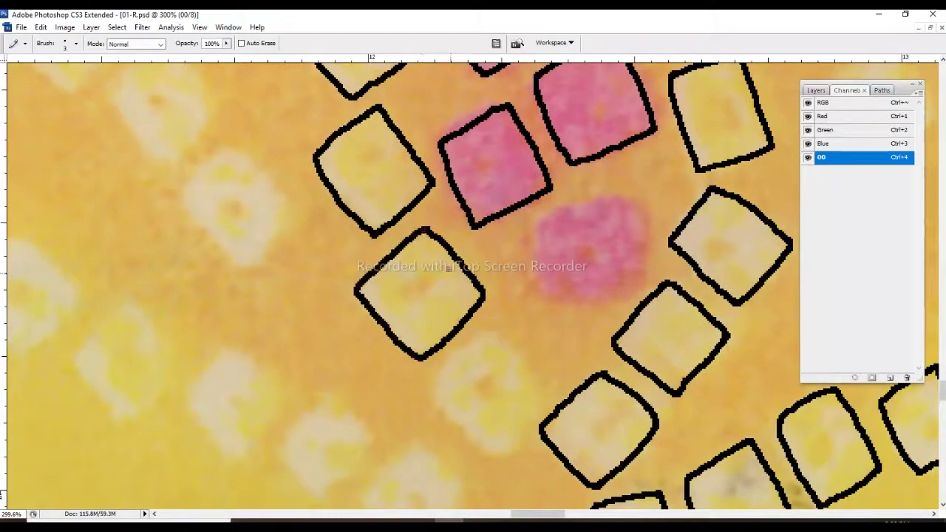
pyautogui.moveTo(448, 269); pyautogui.dragTo(406, 195)
pyautogui.moveTo(444, 259)
pyautogui.mouseDown()
pyautogui.moveTo(507, 317)
pyautogui.moveTo(444, 258)
pyautogui.moveTo(380, 332)
pyautogui.mouseUp()
pyautogui.moveTo(526, 218)
pyautogui.mouseDown()
pyautogui.moveTo(533, 279)
pyautogui.moveTo(481, 212)
pyautogui.moveTo(528, 218)
pyautogui.mouseUp()
pyautogui.moveTo(747, 74)
pyautogui.mouseDown()
pyautogui.moveTo(464, 218)
pyautogui.moveTo(473, 360)
pyautogui.moveTo(463, 218)
pyautogui.mouseUp()
# Undo a misdrawn outline, redraw it, and outline more light dots and a pink dot
pyautogui.moveTo(534, 87)
pyautogui.mouseDown()
pyautogui.moveTo(497, 210)
pyautogui.moveTo(516, 337)
pyautogui.moveTo(498, 210)
pyautogui.moveTo(549, 232)
pyautogui.moveTo(447, 289)
pyautogui.moveTo(498, 210)
pyautogui.mouseUp()
pyautogui.hotkey('ctrl', 'alt', 'z')
pyautogui.hotkey('ctrl', 'alt', 'z')
pyautogui.moveTo(451, 63)
pyautogui.mouseDown()
pyautogui.moveTo(517, 226)
pyautogui.moveTo(471, 275)
pyautogui.moveTo(518, 223)
pyautogui.mouseUp()
pyautogui.moveTo(438, 186); pyautogui.dragTo(517, 211)
pyautogui.moveTo(386, 284)
pyautogui.mouseDown()
pyautogui.moveTo(465, 195)
pyautogui.moveTo(522, 259)
pyautogui.moveTo(467, 194)
pyautogui.mouseUp()
pyautogui.moveTo(530, 303); pyautogui.dragTo(477, 224)
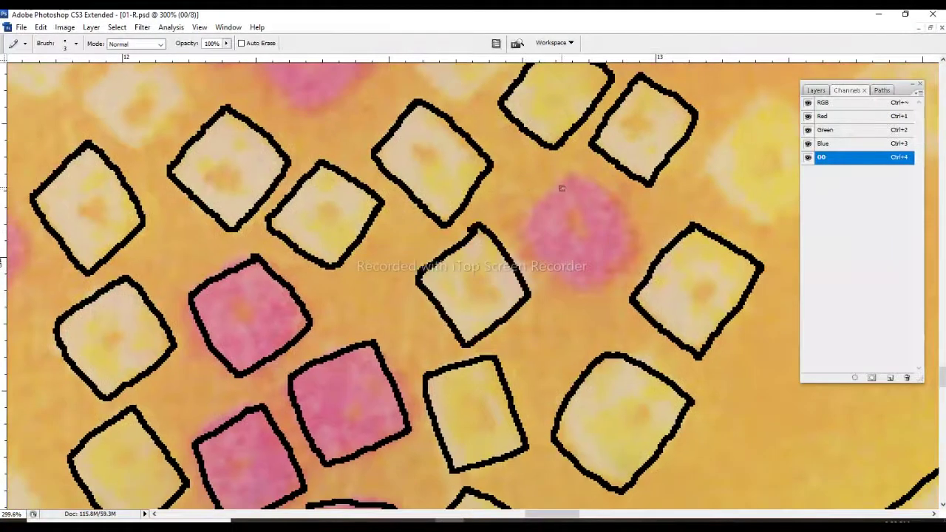
pyautogui.moveTo(562, 189)
pyautogui.mouseDown()
pyautogui.moveTo(614, 285)
pyautogui.moveTo(565, 184)
pyautogui.mouseUp()
# Outline another light dot and a pair of pink dots further along
pyautogui.moveTo(565, 185); pyautogui.dragTo(608, 301)
pyautogui.moveTo(501, 141); pyautogui.dragTo(522, 194)
pyautogui.moveTo(522, 194)
pyautogui.mouseDown()
pyautogui.moveTo(521, 299)
pyautogui.moveTo(523, 196)
pyautogui.moveTo(596, 284)
pyautogui.mouseUp()
pyautogui.moveTo(517, 175)
pyautogui.mouseDown()
pyautogui.moveTo(581, 222)
pyautogui.moveTo(459, 266)
pyautogui.moveTo(518, 175)
pyautogui.mouseUp()
pyautogui.moveTo(447, 284)
pyautogui.mouseDown()
pyautogui.moveTo(506, 344)
pyautogui.moveTo(408, 311)
pyautogui.moveTo(447, 285)
pyautogui.mouseUp()
pyautogui.moveTo(481, 192)
pyautogui.mouseDown()
pyautogui.moveTo(410, 244)
pyautogui.moveTo(479, 194)
pyautogui.moveTo(422, 290)
pyautogui.moveTo(466, 220)
pyautogui.mouseUp()
pyautogui.moveTo(466, 220)
pyautogui.mouseDown()
pyautogui.moveTo(507, 117)
pyautogui.moveTo(410, 284)
pyautogui.moveTo(473, 216)
pyautogui.mouseUp()
pyautogui.moveTo(473, 216)
pyautogui.mouseDown()
pyautogui.moveTo(418, 134)
pyautogui.moveTo(431, 267)
pyautogui.moveTo(482, 212)
pyautogui.mouseUp()
pyautogui.moveTo(429, 244); pyautogui.dragTo(554, 300)
# Outline a cream dot, the next dot, and another pink dot
pyautogui.moveTo(490, 207)
pyautogui.mouseDown()
pyautogui.moveTo(431, 277)
pyautogui.moveTo(490, 207)
pyautogui.mouseUp()
pyautogui.moveTo(429, 244); pyautogui.dragTo(554, 300)
pyautogui.moveTo(501, 218)
pyautogui.mouseDown()
pyautogui.moveTo(464, 291)
pyautogui.moveTo(500, 216)
pyautogui.moveTo(525, 307)
pyautogui.mouseUp()
pyautogui.moveTo(526, 180)
pyautogui.mouseDown()
pyautogui.moveTo(583, 231)
pyautogui.moveTo(492, 259)
pyautogui.moveTo(526, 180)
pyautogui.mouseUp()
pyautogui.moveTo(513, 172)
pyautogui.mouseDown()
pyautogui.moveTo(560, 196)
pyautogui.moveTo(576, 311)
pyautogui.moveTo(562, 199)
pyautogui.mouseUp()
pyautogui.moveTo(462, 130)
pyautogui.mouseDown()
pyautogui.moveTo(508, 153)
pyautogui.moveTo(510, 270)
pyautogui.mouseUp()
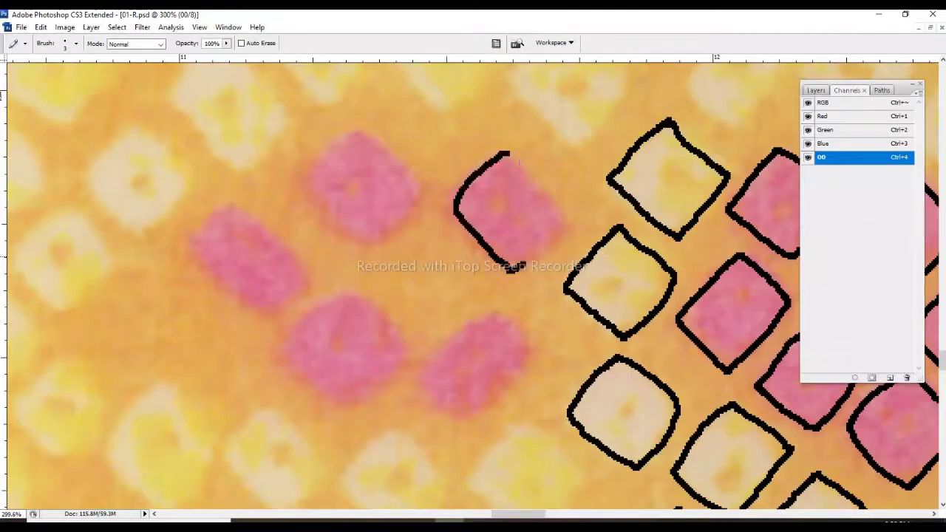
pyautogui.moveTo(518, 157); pyautogui.dragTo(519, 269)
# Outline two more cream dots and the pink dot between them
pyautogui.moveTo(502, 279)
pyautogui.mouseDown()
pyautogui.moveTo(503, 190)
pyautogui.moveTo(469, 314)
pyautogui.moveTo(434, 258)
pyautogui.mouseUp()
pyautogui.moveTo(473, 295); pyautogui.dragTo(444, 237)
pyautogui.moveTo(453, 217)
pyautogui.mouseDown()
pyautogui.moveTo(451, 338)
pyautogui.moveTo(392, 268)
pyautogui.mouseUp()
pyautogui.moveTo(392, 267); pyautogui.dragTo(373, 161)
pyautogui.moveTo(457, 222)
pyautogui.mouseDown()
pyautogui.moveTo(448, 370)
pyautogui.moveTo(452, 245)
pyautogui.mouseUp()
pyautogui.moveTo(414, 374)
pyautogui.mouseDown()
pyautogui.moveTo(456, 225)
pyautogui.moveTo(473, 327)
pyautogui.moveTo(458, 225)
pyautogui.mouseUp()
pyautogui.moveTo(517, 332)
pyautogui.mouseDown()
pyautogui.moveTo(473, 222)
pyautogui.moveTo(454, 311)
pyautogui.moveTo(480, 210)
pyautogui.moveTo(655, 384)
pyautogui.mouseUp()
# Outline more square dots and start the next dot's outline
pyautogui.moveTo(505, 211)
pyautogui.mouseDown()
pyautogui.moveTo(522, 231)
pyautogui.moveTo(451, 326)
pyautogui.moveTo(510, 210)
pyautogui.mouseUp()
pyautogui.moveTo(473, 222); pyautogui.dragTo(579, 295)
pyautogui.moveTo(444, 251); pyautogui.dragTo(547, 370)
pyautogui.moveTo(517, 295); pyautogui.dragTo(457, 418)
pyautogui.moveTo(522, 209)
pyautogui.mouseDown()
pyautogui.moveTo(477, 243)
pyautogui.moveTo(543, 225)
pyautogui.mouseUp()
# Outline the cream dot and the neighbouring pink dots in black on the 00 channel
pyautogui.scroll(3, 543, 225)
pyautogui.moveTo(544, 285)
pyautogui.mouseDown()
pyautogui.moveTo(510, 318)
pyautogui.moveTo(510, 207)
pyautogui.moveTo(547, 259)
pyautogui.mouseUp()
pyautogui.scroll(3, 517, 222)
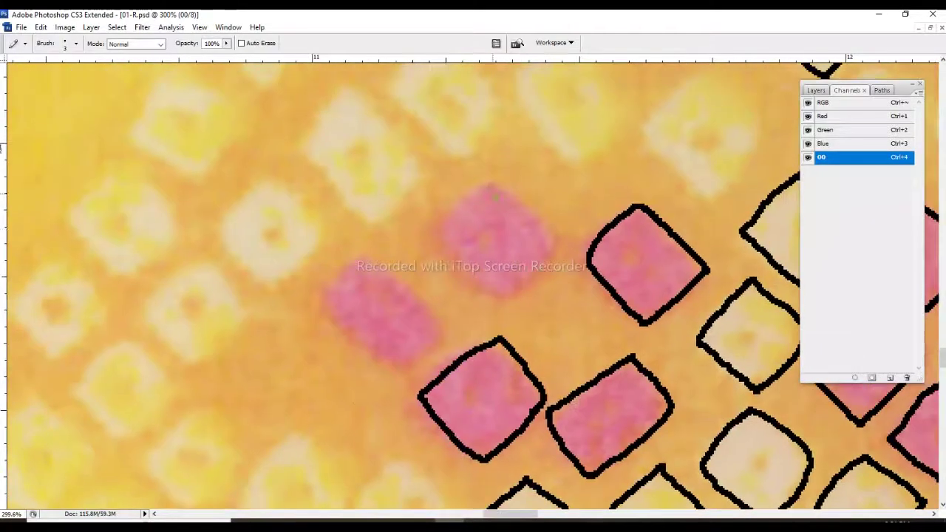
pyautogui.moveTo(496, 195); pyautogui.dragTo(510, 194)
pyautogui.moveTo(387, 274)
pyautogui.mouseDown()
pyautogui.moveTo(476, 200)
pyautogui.moveTo(533, 232)
pyautogui.mouseUp()
pyautogui.moveTo(408, 320)
pyautogui.mouseDown()
pyautogui.moveTo(477, 197)
pyautogui.moveTo(480, 303)
pyautogui.moveTo(517, 207)
pyautogui.moveTo(443, 325)
pyautogui.moveTo(473, 214)
pyautogui.moveTo(444, 325)
pyautogui.moveTo(474, 221)
pyautogui.moveTo(510, 332)
pyautogui.moveTo(508, 243)
pyautogui.moveTo(510, 314)
pyautogui.moveTo(447, 236)
pyautogui.mouseUp()
pyautogui.scroll(2, 478, 211)
pyautogui.scroll(-3, 475, 225)
pyautogui.scroll(3, 473, 222)
pyautogui.scroll(3, 508, 243)
pyautogui.scroll(3, 447, 237)
pyautogui.moveTo(534, 201)
pyautogui.mouseDown()
pyautogui.moveTo(595, 266)
pyautogui.moveTo(524, 202)
pyautogui.moveTo(518, 322)
pyautogui.moveTo(494, 183)
pyautogui.moveTo(515, 253)
pyautogui.moveTo(526, 174)
pyautogui.moveTo(511, 244)
pyautogui.moveTo(547, 155)
pyautogui.moveTo(507, 232)
pyautogui.moveTo(559, 159)
pyautogui.moveTo(546, 296)
pyautogui.mouseUp()
# Trace black outlines around the pale and pink diamond dots on the right of the motif
pyautogui.scroll(3, 524, 202)
pyautogui.scroll(3, 494, 182)
pyautogui.hscroll(3, 526, 174)
pyautogui.hscroll(3, 547, 155)
pyautogui.scroll(-3, 560, 159)
pyautogui.hscroll(5, 561, 185)
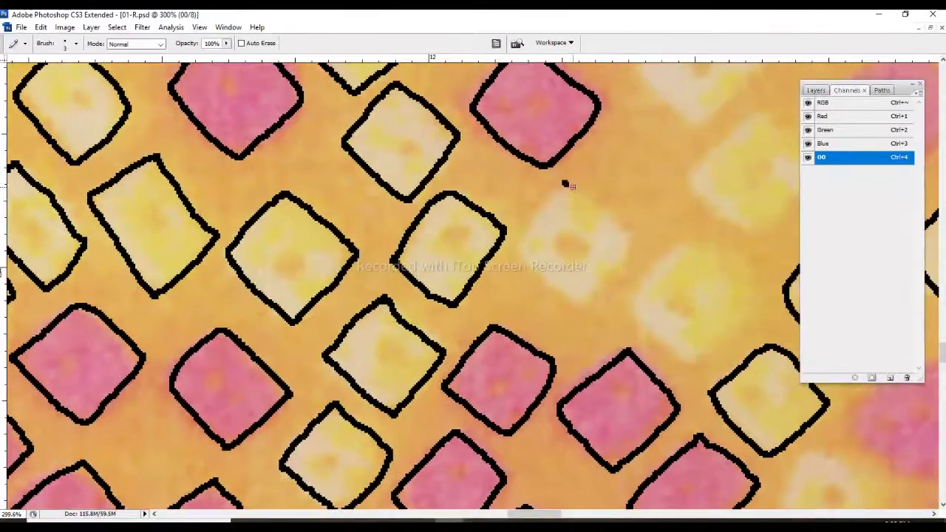
pyautogui.moveTo(567, 184); pyautogui.dragTo(591, 198)
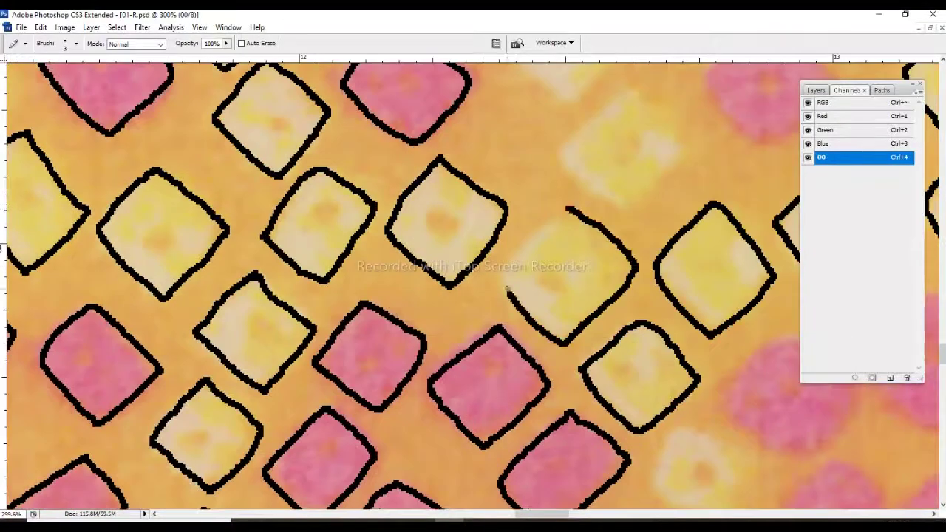
pyautogui.moveTo(612, 238)
pyautogui.mouseDown()
pyautogui.moveTo(565, 209)
pyautogui.moveTo(541, 261)
pyautogui.mouseUp()
pyautogui.moveTo(577, 158)
pyautogui.mouseDown()
pyautogui.moveTo(635, 235)
pyautogui.moveTo(577, 160)
pyautogui.mouseUp()
pyautogui.scroll(4, 578, 160)
pyautogui.moveTo(560, 194)
pyautogui.mouseDown()
pyautogui.moveTo(591, 251)
pyautogui.moveTo(517, 219)
pyautogui.mouseUp()
pyautogui.scroll(-2, 518, 218)
pyautogui.hscroll(4, 517, 218)
pyautogui.moveTo(551, 169)
pyautogui.mouseDown()
pyautogui.moveTo(485, 220)
pyautogui.moveTo(551, 168)
pyautogui.mouseUp()
pyautogui.hscroll(5, 551, 169)
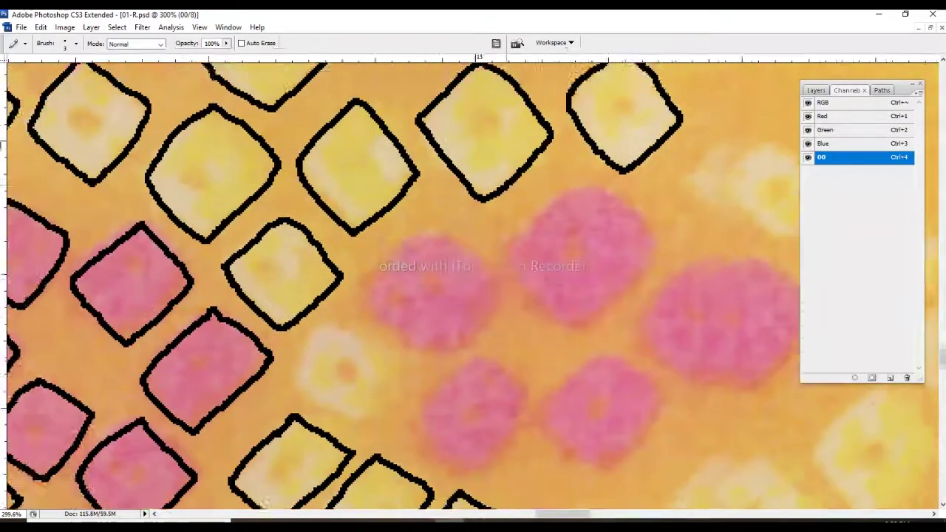
pyautogui.hscroll(2, 481, 214)
pyautogui.moveTo(445, 222)
pyautogui.mouseDown()
pyautogui.moveTo(453, 244)
pyautogui.moveTo(473, 193)
pyautogui.moveTo(418, 247)
pyautogui.moveTo(492, 226)
pyautogui.mouseUp()
# Outline the next pink and pale diamond dots further toward the right edge
pyautogui.hscroll(-3, 453, 244)
pyautogui.scroll(-3, 418, 247)
pyautogui.hscroll(-2, 418, 248)
pyautogui.scroll(-2, 501, 192)
pyautogui.hscroll(3, 501, 192)
pyautogui.moveTo(501, 191)
pyautogui.mouseDown()
pyautogui.moveTo(451, 259)
pyautogui.moveTo(502, 192)
pyautogui.moveTo(518, 300)
pyautogui.moveTo(549, 205)
pyautogui.moveTo(545, 287)
pyautogui.moveTo(507, 180)
pyautogui.mouseUp()
pyautogui.hscroll(2, 549, 184)
pyautogui.scroll(3, 549, 205)
pyautogui.scroll(3, 507, 180)
pyautogui.hscroll(1, 508, 179)
pyautogui.moveTo(482, 235)
pyautogui.mouseDown()
pyautogui.moveTo(566, 216)
pyautogui.moveTo(471, 257)
pyautogui.mouseUp()
pyautogui.scroll(-3, 471, 257)
pyautogui.hscroll(3, 471, 256)
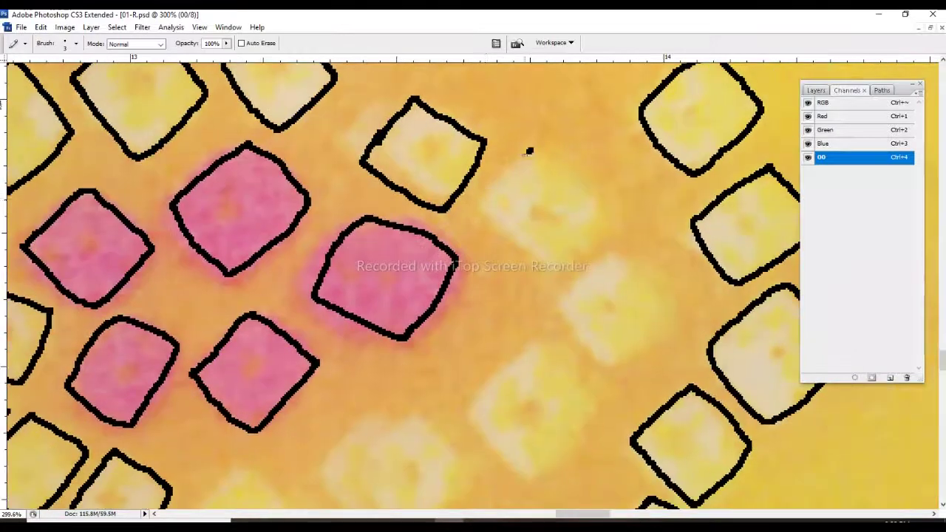
pyautogui.moveTo(528, 150)
pyautogui.mouseDown()
pyautogui.moveTo(569, 238)
pyautogui.moveTo(545, 146)
pyautogui.moveTo(519, 160)
pyautogui.moveTo(545, 228)
pyautogui.moveTo(489, 178)
pyautogui.moveTo(511, 161)
pyautogui.mouseUp()
pyautogui.scroll(-3, 517, 177)
pyautogui.hscroll(2, 517, 177)
# Outline the still-undrawn pale diamonds in the lower part of the motif
pyautogui.scroll(-3, 545, 147)
pyautogui.scroll(-3, 519, 159)
pyautogui.scroll(-2, 490, 178)
pyautogui.hscroll(-3, 489, 178)
pyautogui.scroll(-3, 510, 162)
pyautogui.hscroll(1, 510, 161)
pyautogui.scroll(-5, 568, 237)
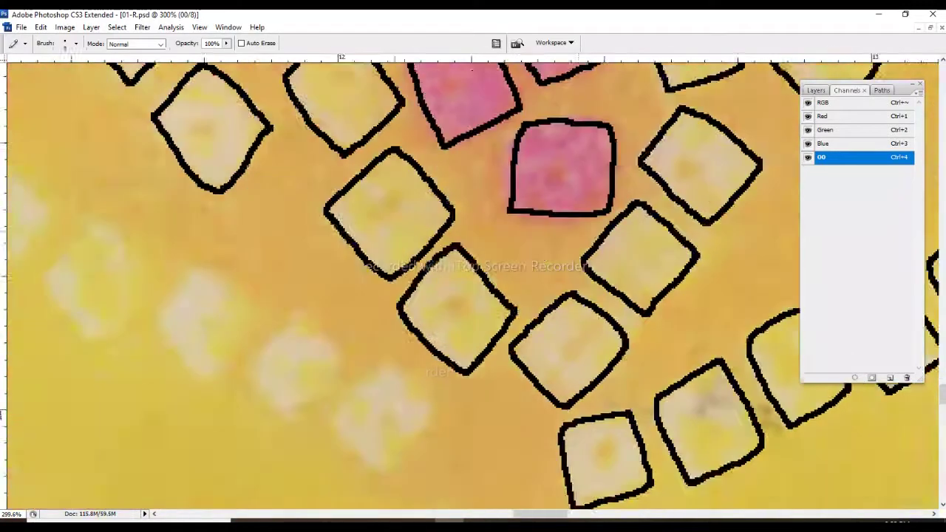
pyautogui.scroll(-3, 520, 259)
pyautogui.moveTo(521, 258)
pyautogui.mouseDown()
pyautogui.moveTo(469, 317)
pyautogui.moveTo(529, 256)
pyautogui.moveTo(553, 262)
pyautogui.moveTo(522, 238)
pyautogui.moveTo(494, 256)
pyautogui.moveTo(473, 348)
pyautogui.mouseUp()
pyautogui.hscroll(-2, 529, 257)
pyautogui.scroll(1, 522, 238)
pyautogui.hscroll(-2, 522, 238)
pyautogui.scroll(1, 507, 231)
pyautogui.hscroll(-2, 507, 231)
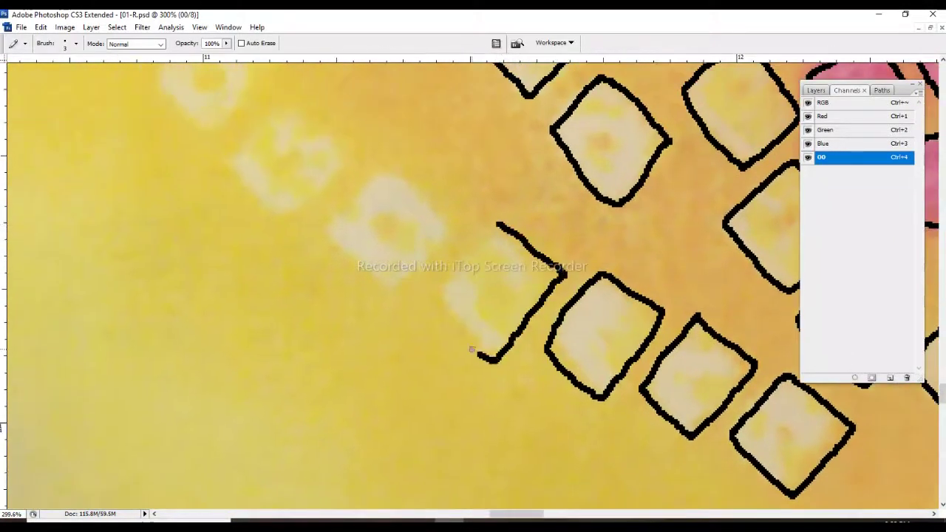
pyautogui.scroll(1, 513, 247)
pyautogui.hscroll(-2, 513, 247)
pyautogui.moveTo(517, 244); pyautogui.dragTo(476, 363)
pyautogui.scroll(1, 538, 294)
pyautogui.hscroll(-2, 538, 293)
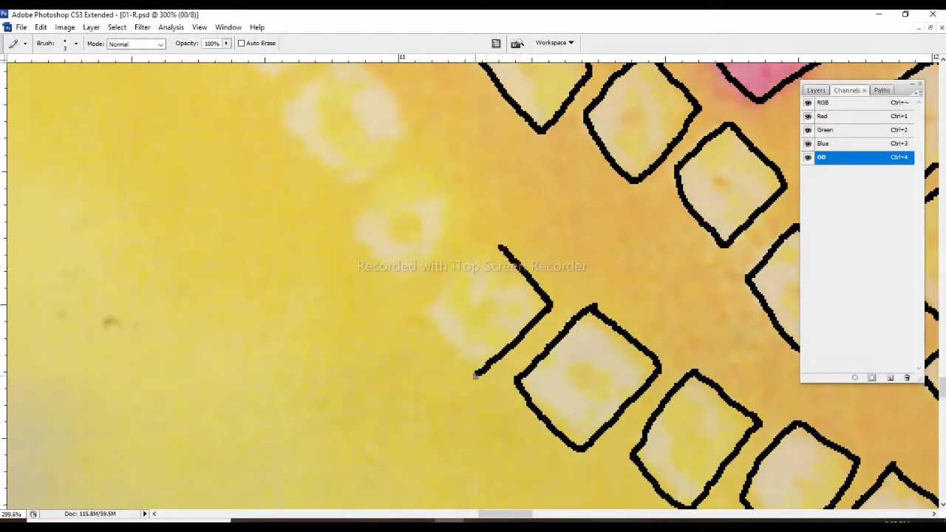
pyautogui.moveTo(538, 293); pyautogui.dragTo(429, 285)
# Outline the last pale diamonds on the left side, panning up across the motif
pyautogui.scroll(1, 429, 285)
pyautogui.hscroll(-2, 429, 284)
pyautogui.scroll(1, 504, 237)
pyautogui.hscroll(-2, 504, 237)
pyautogui.moveTo(532, 300)
pyautogui.mouseDown()
pyautogui.moveTo(504, 237)
pyautogui.moveTo(405, 229)
pyautogui.mouseUp()
pyautogui.scroll(1, 480, 232)
pyautogui.hscroll(-2, 479, 232)
pyautogui.scroll(1, 465, 226)
pyautogui.hscroll(-2, 466, 226)
pyautogui.scroll(1, 455, 235)
pyautogui.hscroll(-2, 455, 235)
pyautogui.scroll(1, 405, 229)
pyautogui.hscroll(-2, 405, 230)
pyautogui.moveTo(496, 264); pyautogui.dragTo(484, 262)
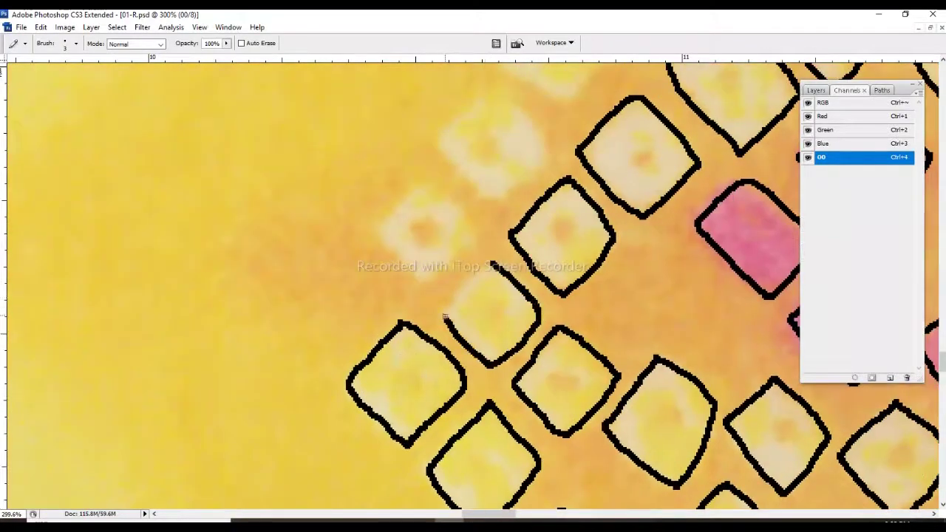
pyautogui.scroll(1, 485, 262)
pyautogui.hscroll(-2, 484, 263)
pyautogui.moveTo(452, 235)
pyautogui.mouseDown()
pyautogui.moveTo(481, 231)
pyautogui.moveTo(459, 232)
pyautogui.moveTo(465, 235)
pyautogui.mouseUp()
pyautogui.scroll(1, 450, 234)
pyautogui.hscroll(-2, 449, 233)
pyautogui.scroll(1, 481, 230)
pyautogui.hscroll(-2, 481, 230)
pyautogui.scroll(1, 458, 232)
pyautogui.hscroll(-2, 459, 233)
pyautogui.scroll(1, 473, 235)
pyautogui.hscroll(-2, 473, 235)
pyautogui.scroll(1, 465, 235)
pyautogui.hscroll(-2, 465, 235)
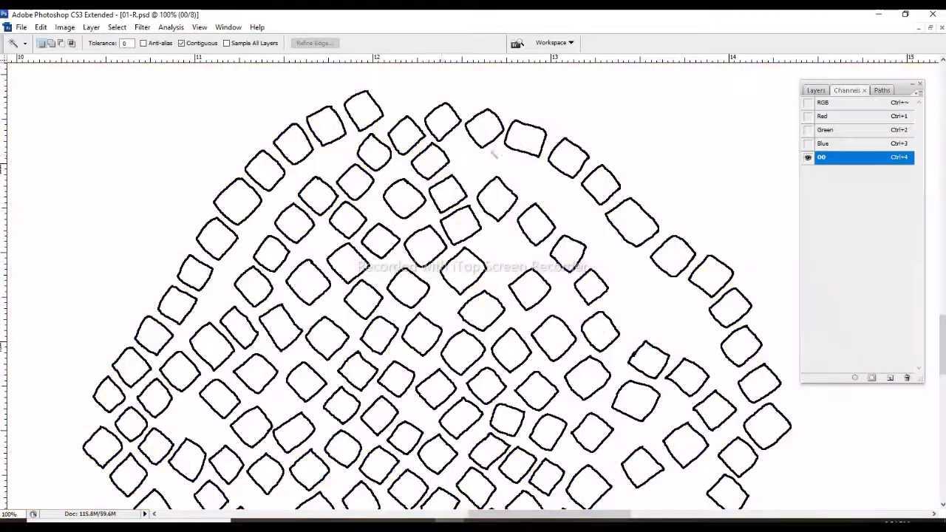
# Paste centre dots into the top diamond and the left-row diamonds of the 00 channel
pyautogui.moveTo(493, 154); pyautogui.dragTo(559, 224)
pyautogui.click(435, 185)
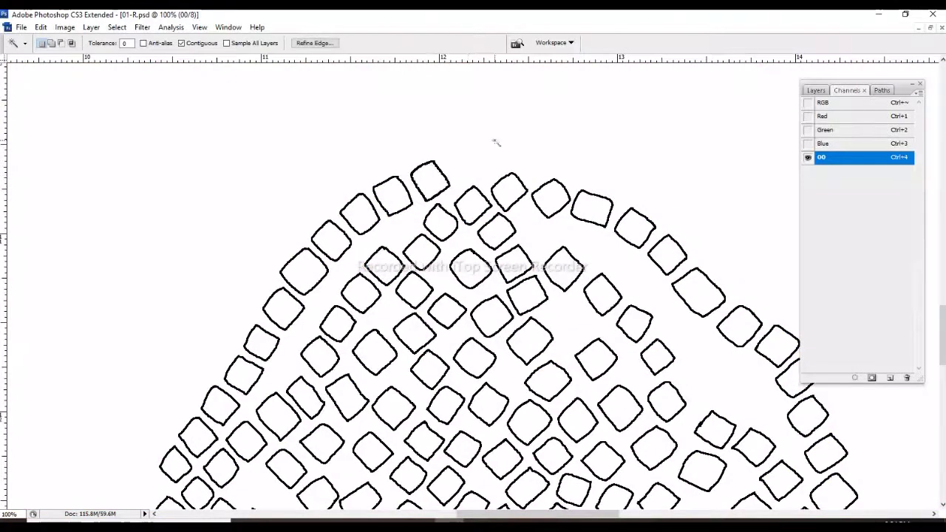
pyautogui.click(41, 26)
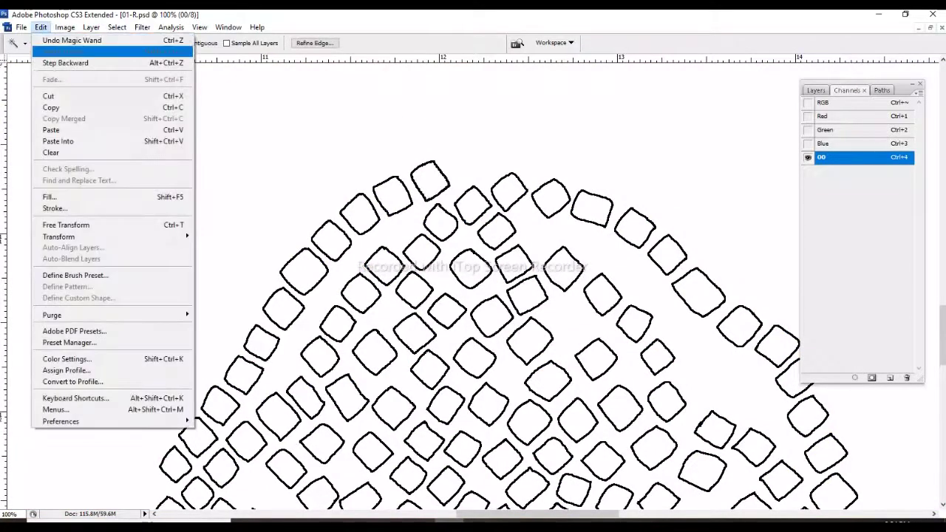
pyautogui.click(82, 129)
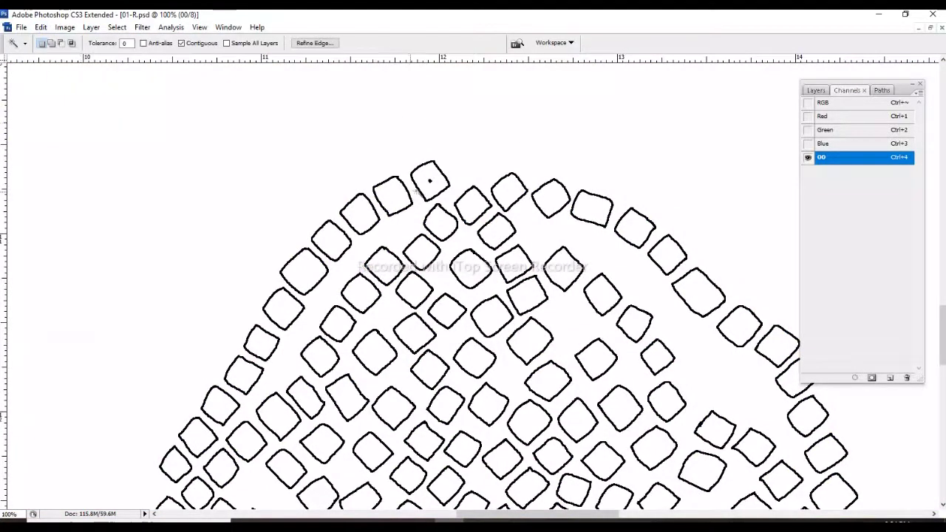
pyautogui.hotkey('alt', 'e')
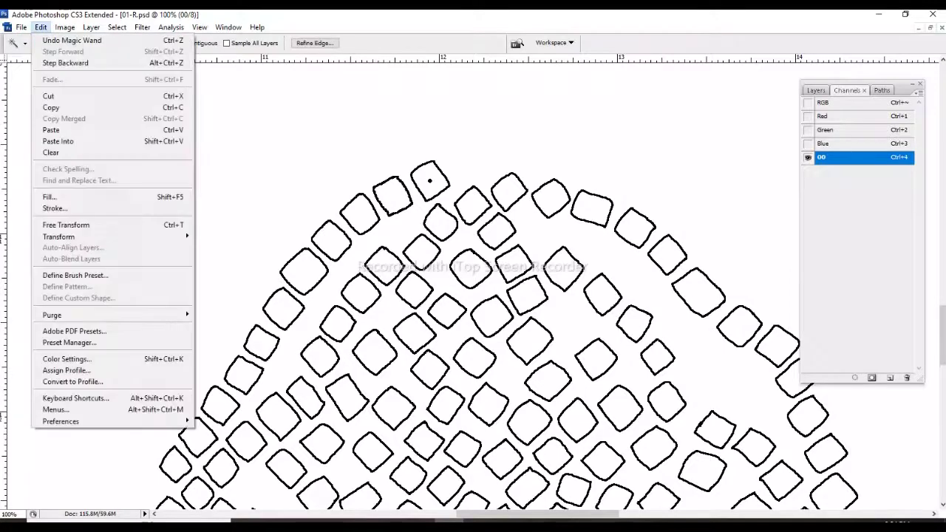
pyautogui.press('Down')
pyautogui.press('Return')
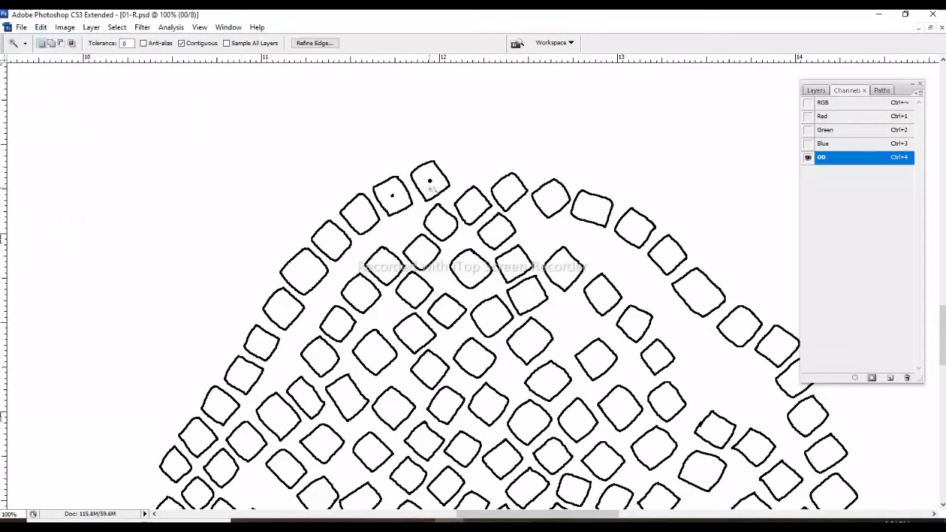
pyautogui.scroll(-3, 431, 188)
pyautogui.hotkey('ctrl', 'v')
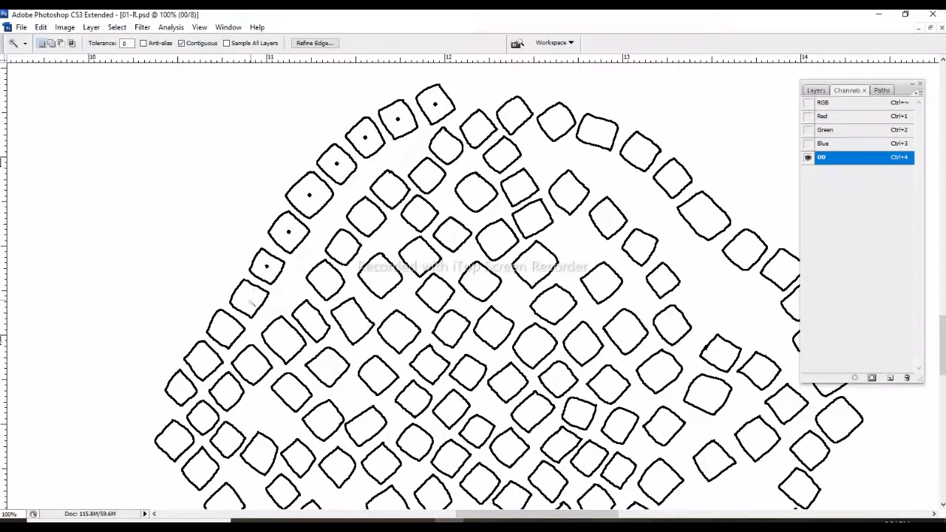
pyautogui.hotkey('ctrl', 'v')
pyautogui.hotkey('ctrl', 'v')
pyautogui.hotkey('ctrl', 'v')
pyautogui.hotkey('ctrl', 'v')
pyautogui.hotkey('ctrl', 'v')
pyautogui.hotkey('ctrl', 'v')
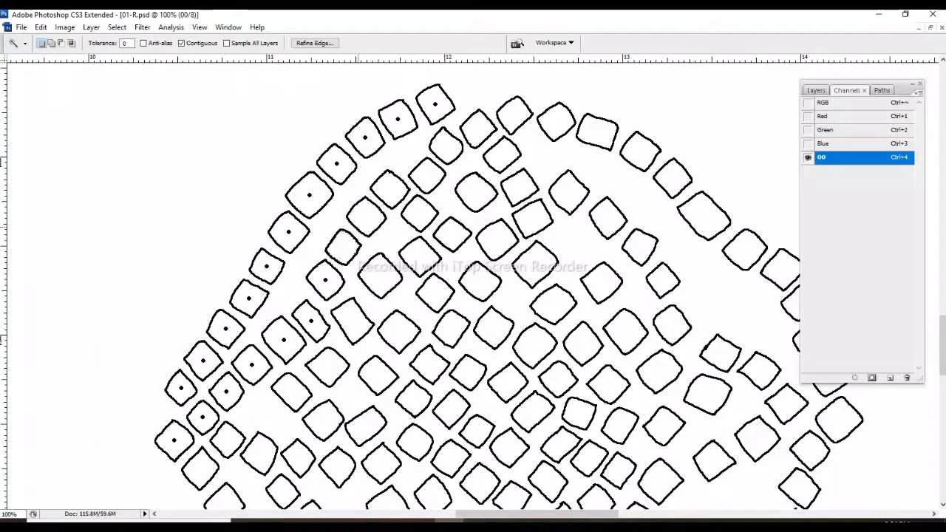
pyautogui.hotkey('ctrl', 'v')
pyautogui.hotkey('ctrl', 'v')
pyautogui.hotkey('ctrl', 'v')
pyautogui.hotkey('ctrl', 'v')
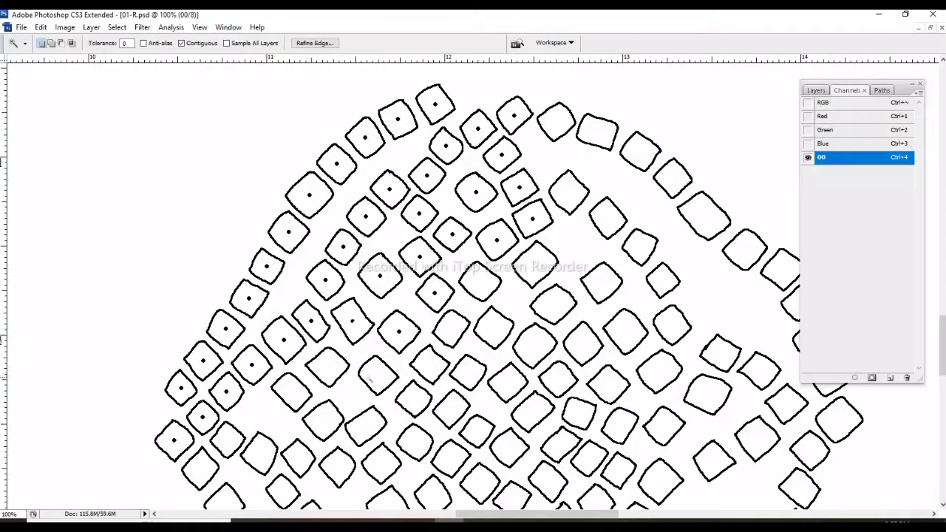
pyautogui.click(369, 379)
pyautogui.hotkey('ctrl', 'v')
# Paste centre dots into the diamonds of the lower rows
pyautogui.moveTo(370, 429); pyautogui.dragTo(334, 263)
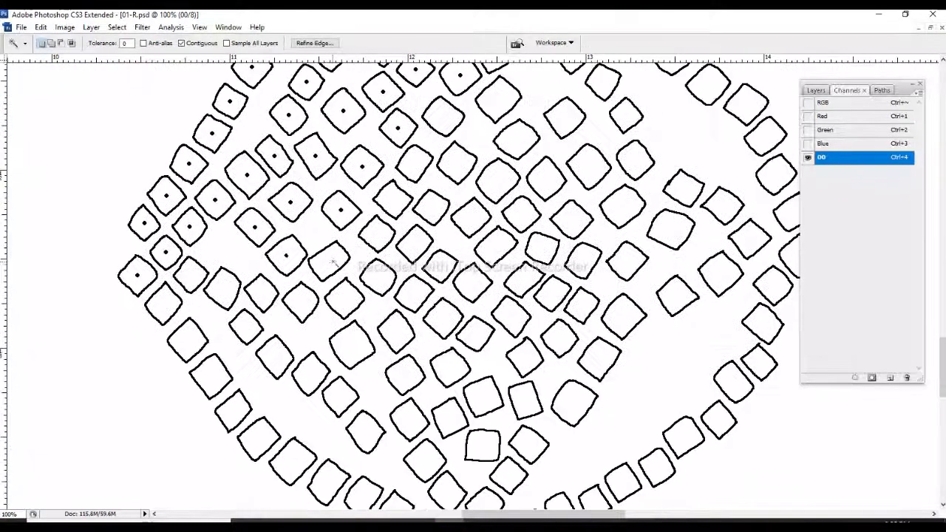
pyautogui.click(325, 262)
pyautogui.hotkey('ctrl', 'v')
pyautogui.click(299, 305)
pyautogui.hotkey('ctrl', 'v')
pyautogui.click(233, 412)
pyautogui.hotkey('ctrl', 'v')
pyautogui.click(259, 440)
pyautogui.hotkey('ctrl', 'v')
pyautogui.click(352, 344)
pyautogui.hotkey('ctrl', 'v')
pyautogui.click(377, 277)
pyautogui.hotkey('ctrl', 'v')
pyautogui.click(396, 332)
pyautogui.hotkey('ctrl', 'v')
pyautogui.click(439, 127)
pyautogui.hotkey('ctrl', 'v')
pyautogui.click(472, 218)
pyautogui.hotkey('ctrl', 'v')
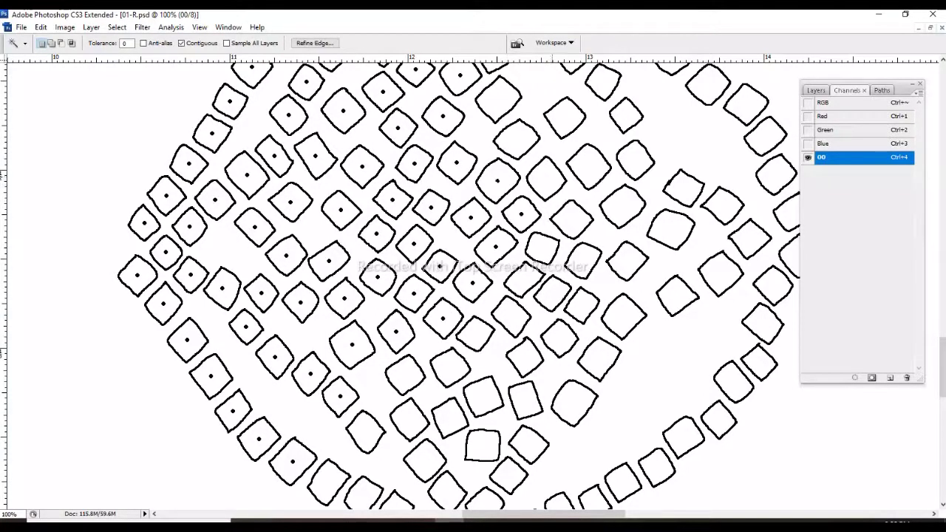
# Paste centre dots into the upper-right diamonds
pyautogui.moveTo(502, 94); pyautogui.dragTo(431, 244)
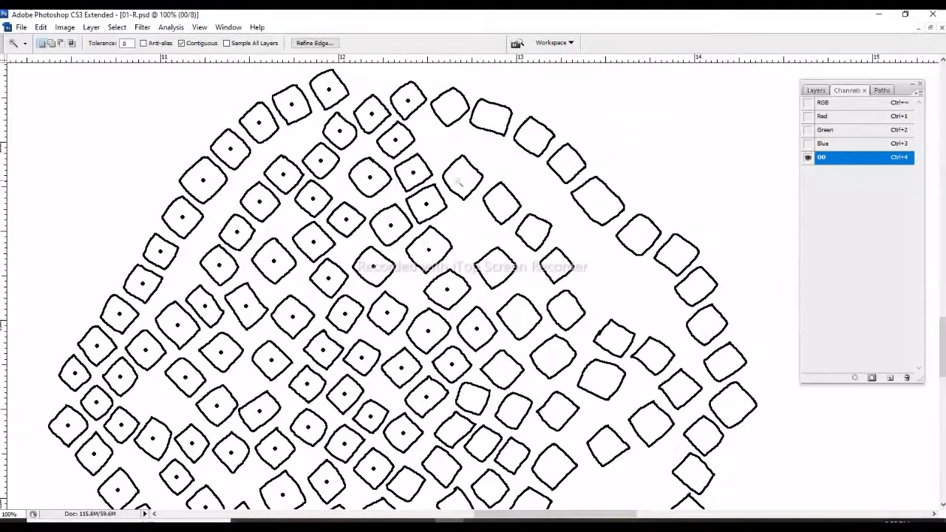
pyautogui.click(459, 181)
pyautogui.hotkey('ctrl', 'v')
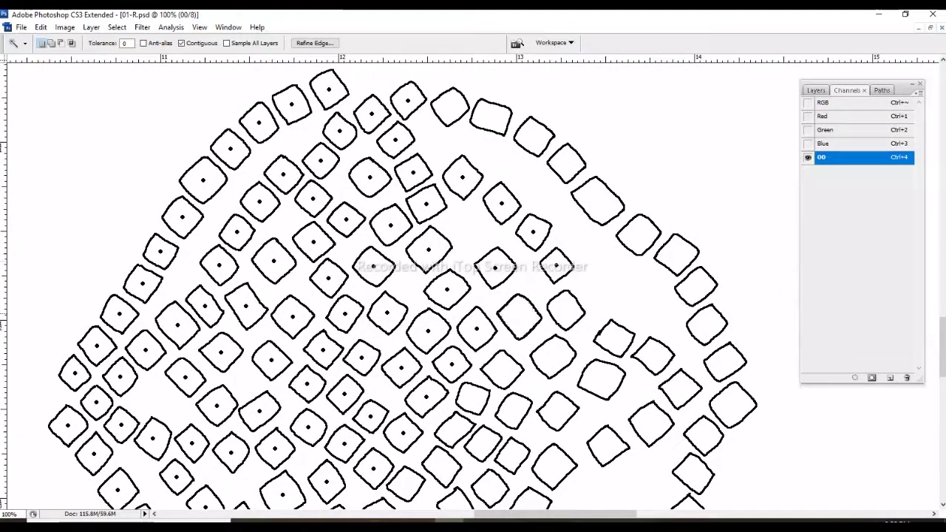
pyautogui.click(520, 315)
pyautogui.hotkey('ctrl', 'v')
pyautogui.click(565, 311)
pyautogui.hotkey('ctrl', 'v')
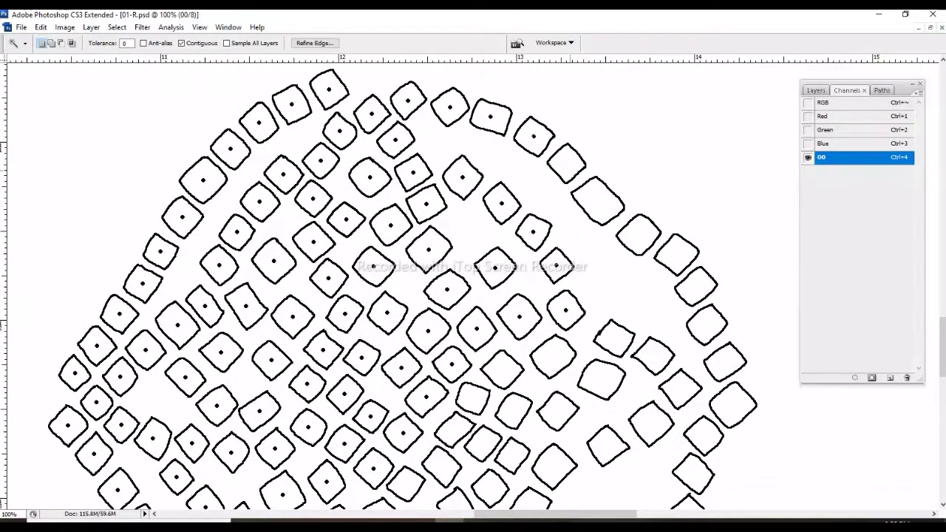
pyautogui.click(598, 200)
pyautogui.hotkey('ctrl', 'v')
pyautogui.click(638, 234)
pyautogui.hotkey('ctrl', 'v')
pyautogui.click(676, 253)
pyautogui.hotkey('ctrl', 'v')
# Paste centre dots into the diamonds in the next area of the pattern
pyautogui.moveTo(473, 296); pyautogui.dragTo(356, 81)
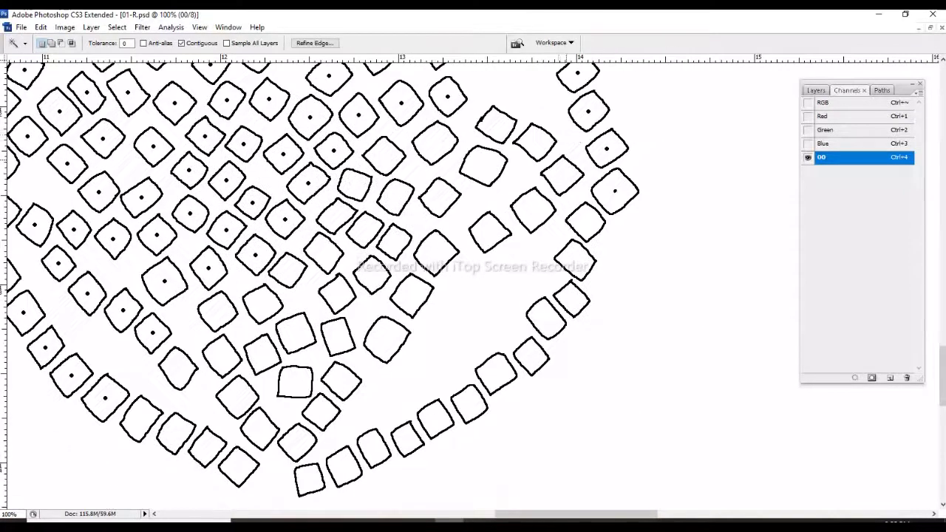
pyautogui.click(495, 126)
pyautogui.hotkey('ctrl', 'v')
pyautogui.click(484, 165)
pyautogui.hotkey('ctrl', 'v')
pyautogui.click(440, 197)
pyautogui.hotkey('ctrl', 'v')
pyautogui.click(436, 253)
pyautogui.hotkey('ctrl', 'v')
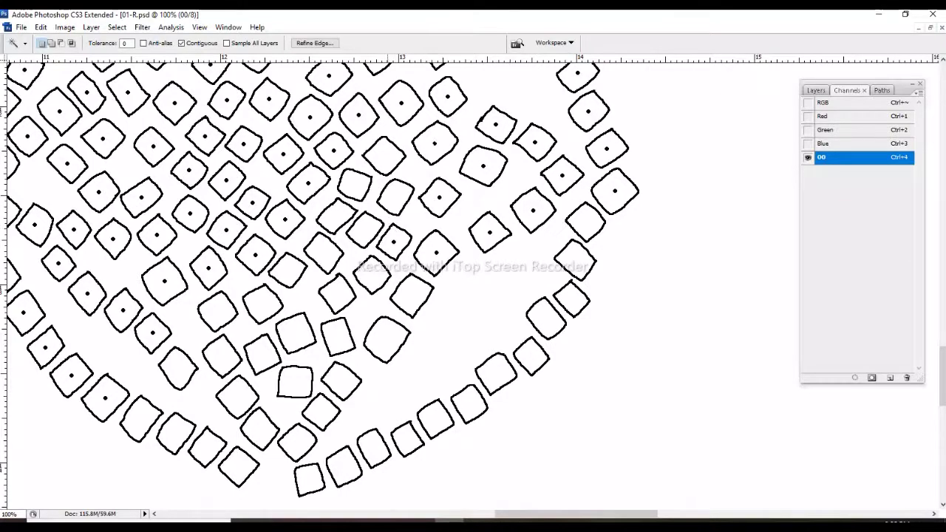
# Paste centre dots into the remaining diamonds, including the right-side ones and the last one
pyautogui.moveTo(355, 339); pyautogui.dragTo(503, 242)
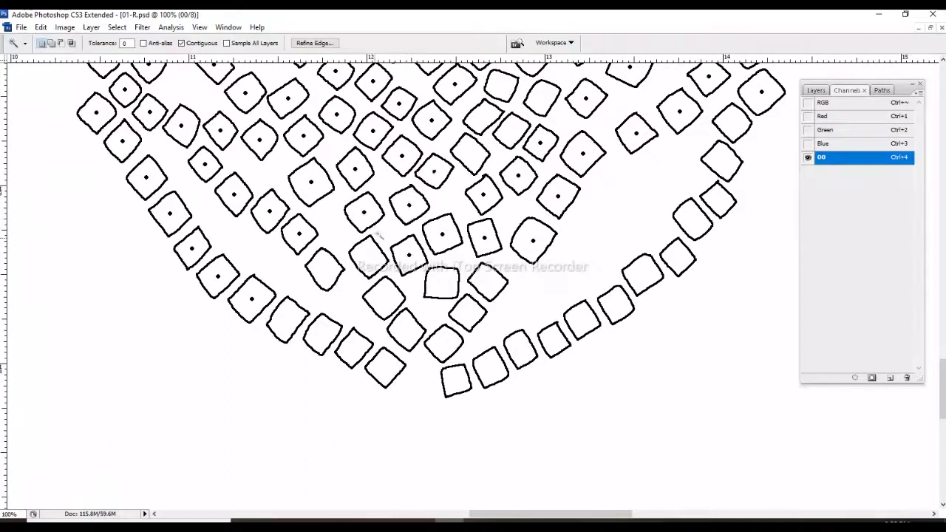
pyautogui.click(368, 257)
pyautogui.hotkey('ctrl', 'v')
pyautogui.click(441, 283)
pyautogui.hotkey('ctrl', 'v')
pyautogui.click(467, 312)
pyautogui.hotkey('ctrl', 'v')
pyautogui.click(523, 352)
pyautogui.hotkey('ctrl', 'v')
pyautogui.click(729, 164)
pyautogui.hotkey('ctrl', 'v')
pyautogui.click(732, 132)
pyautogui.hotkey('ctrl', 'v')
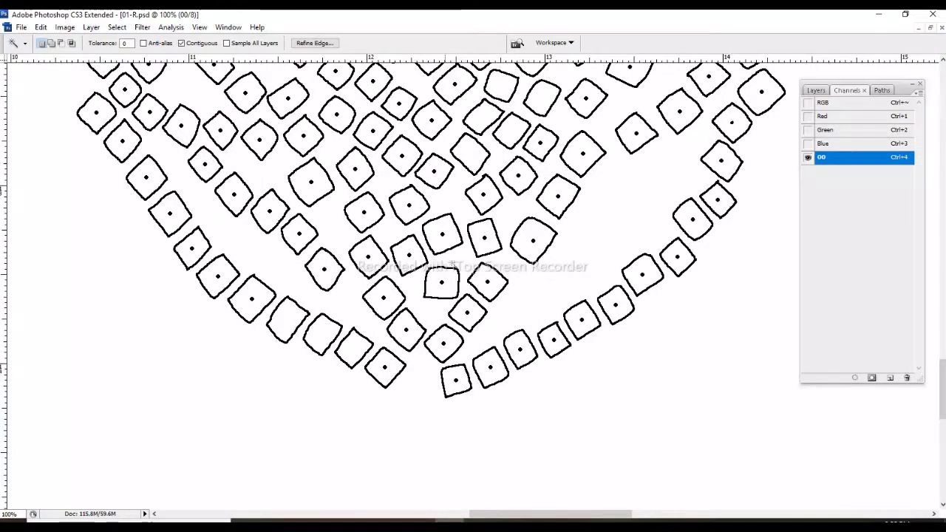
pyautogui.click(324, 327)
pyautogui.hotkey('ctrl', 'v')
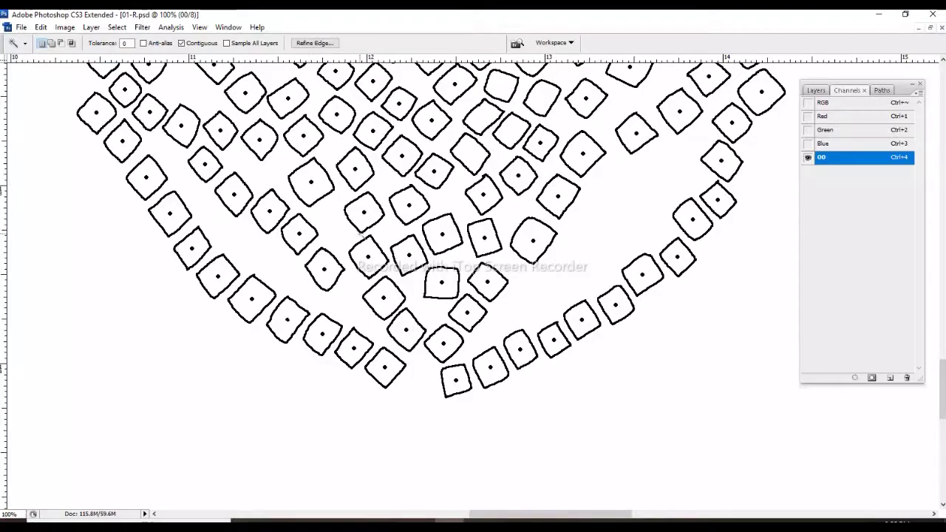
# Zoom out and toggle the colour scan beneath the channel to review the whole dot pattern
pyautogui.scroll(5, 444, 164)
pyautogui.scroll(3, 517, 192)
pyautogui.scroll(1, 544, 207)
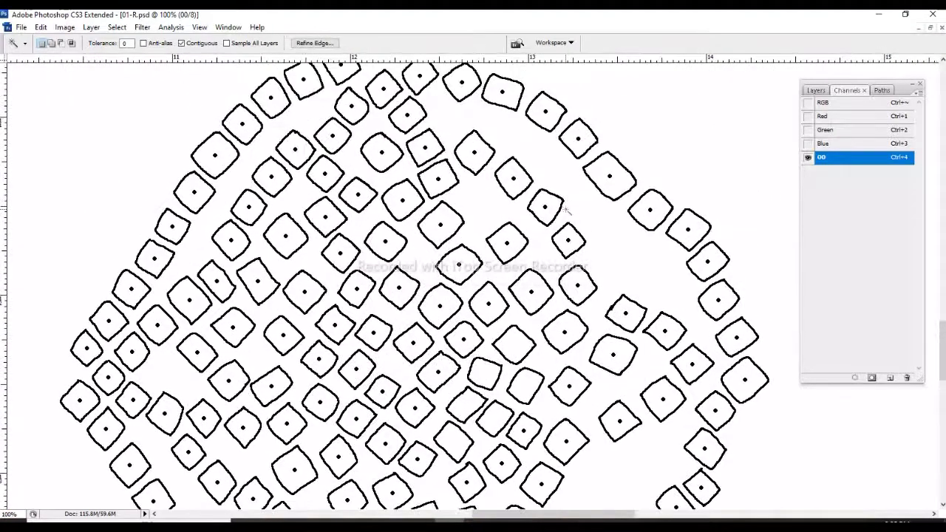
pyautogui.hotkey('ctrl', '-')
pyautogui.hotkey('ctrl', '-')
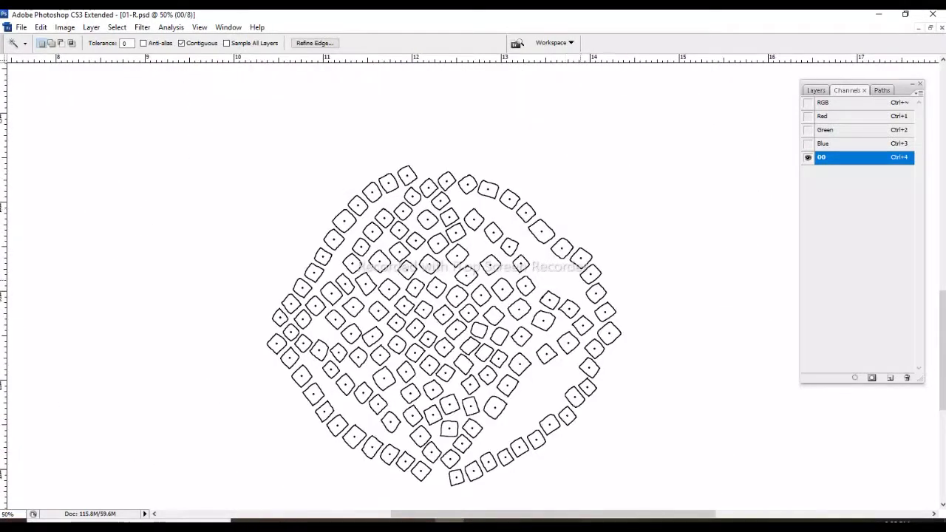
pyautogui.moveTo(616, 261); pyautogui.dragTo(559, 158)
pyautogui.press('`')
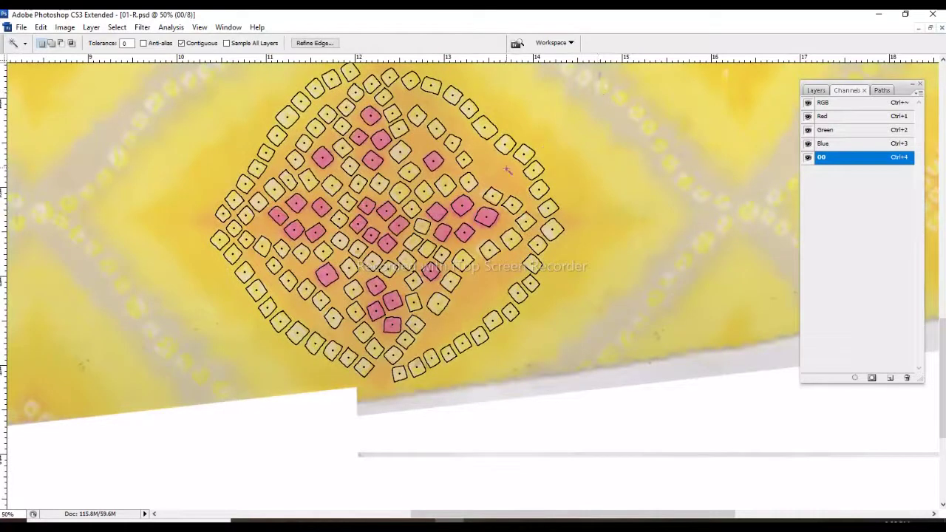
pyautogui.scroll(1, 500, 171)
pyautogui.press('m')
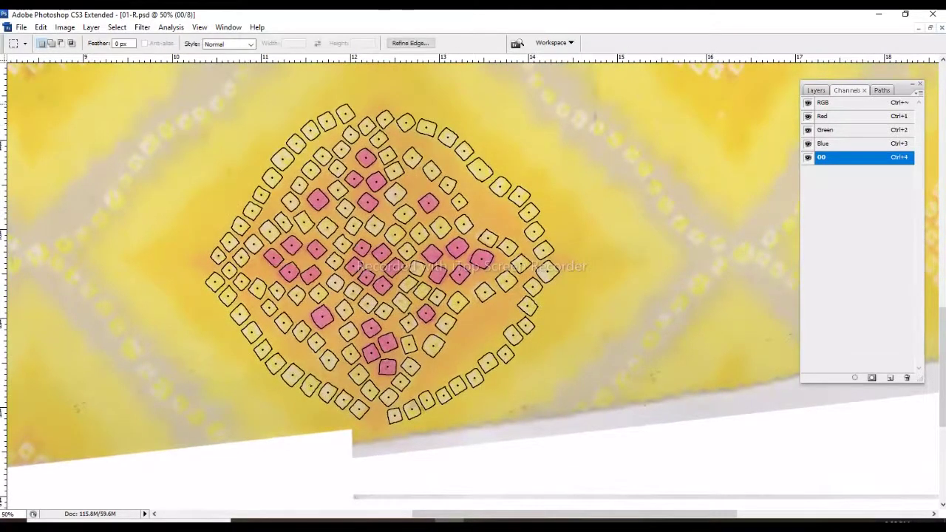
pyautogui.press('`')
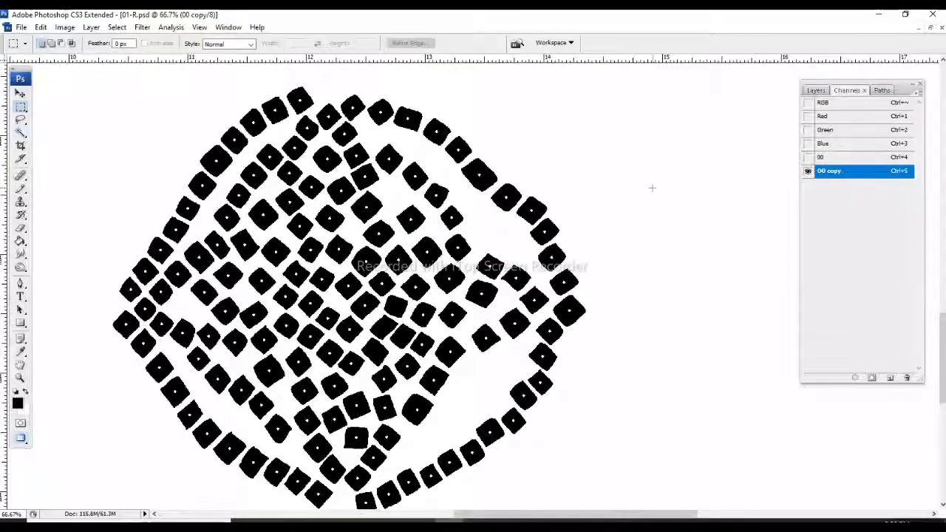
# Zoom out to the whole image and delete the original 00 channel
pyautogui.click(199, 27)
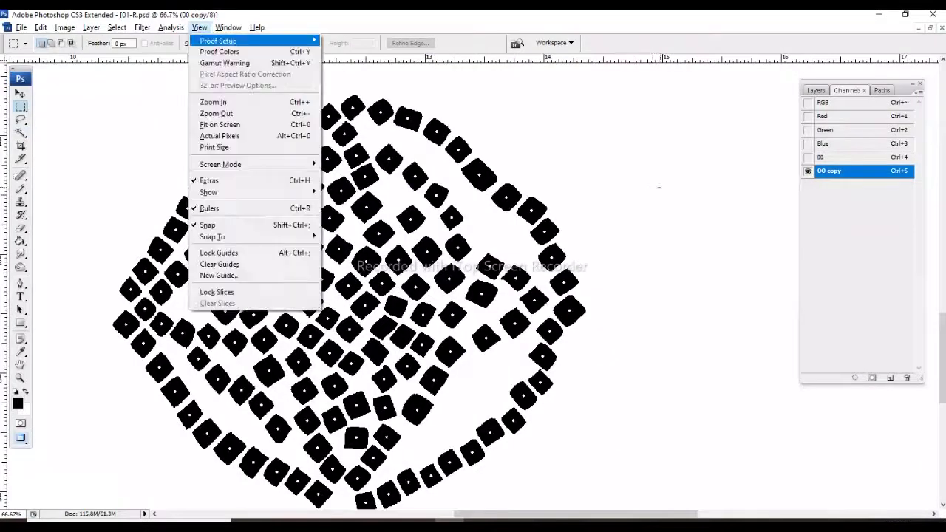
pyautogui.click(221, 121)
pyautogui.click(828, 156)
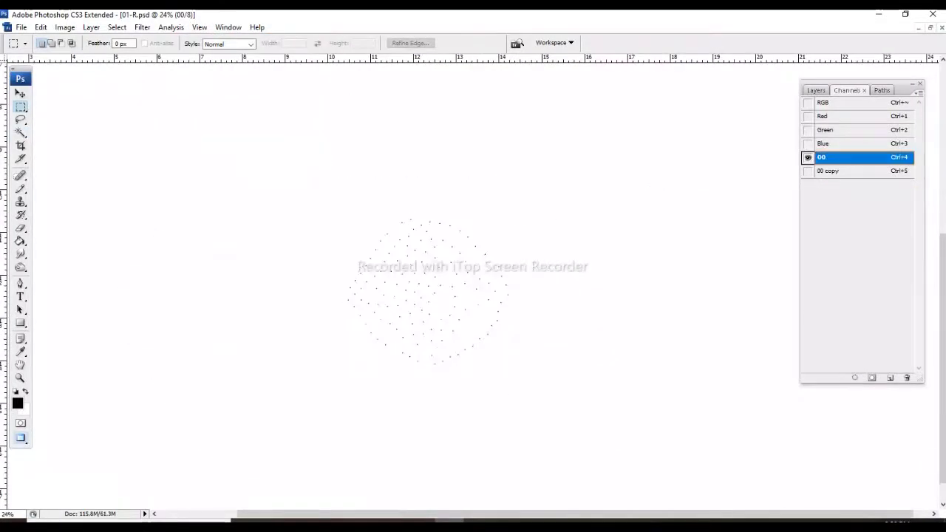
pyautogui.moveTo(828, 157); pyautogui.dragTo(907, 378)
# Show the colour photo, pick the Magic Wand, and lighten the 00 copy dots to grey with Levels
pyautogui.press('`')
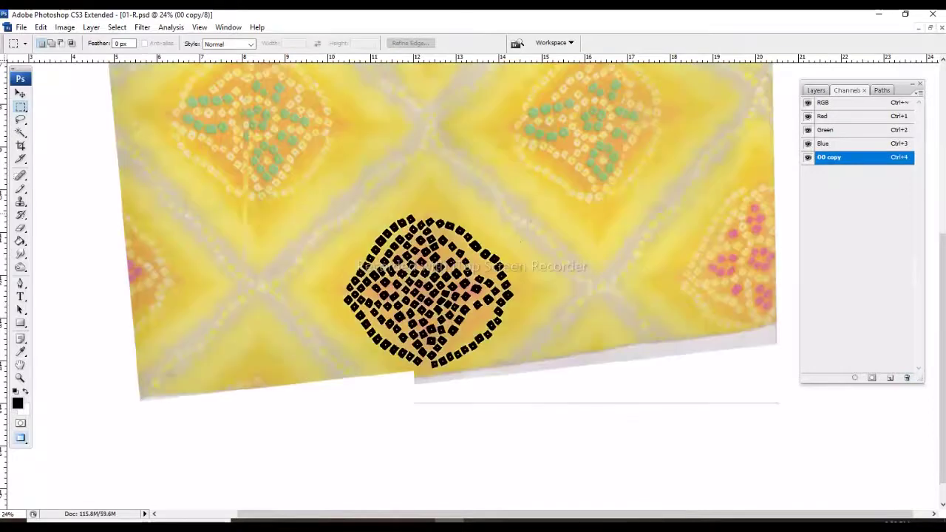
pyautogui.scroll(2, 578, 185)
pyautogui.scroll(1, 473, 258)
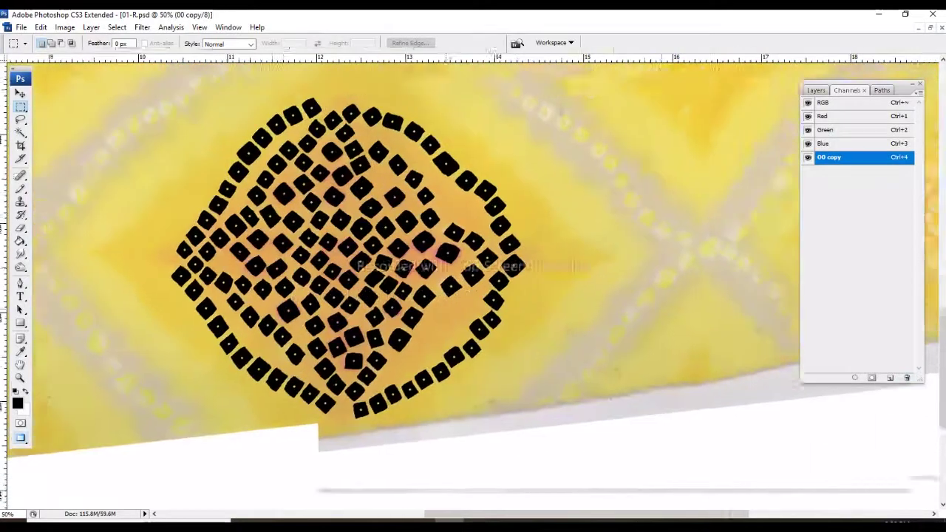
pyautogui.scroll(1, 473, 259)
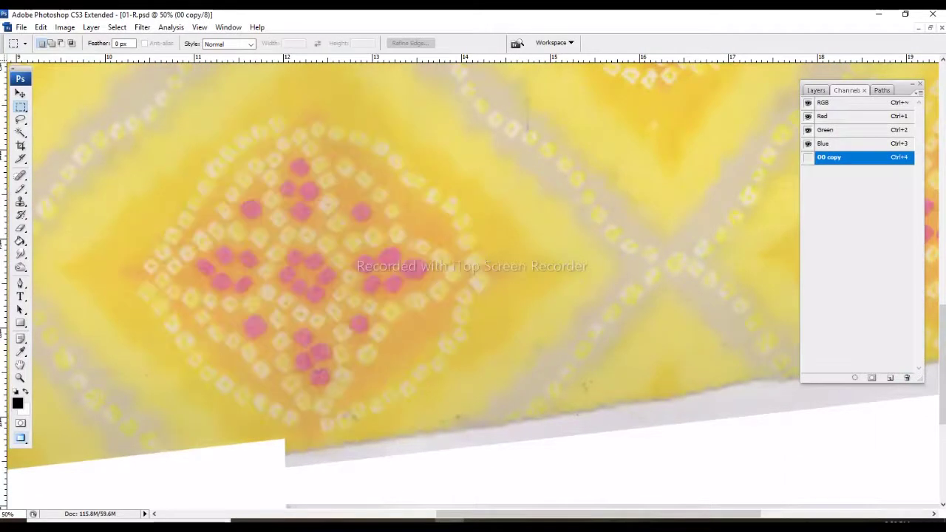
pyautogui.press('w')
pyautogui.scroll(1, 473, 258)
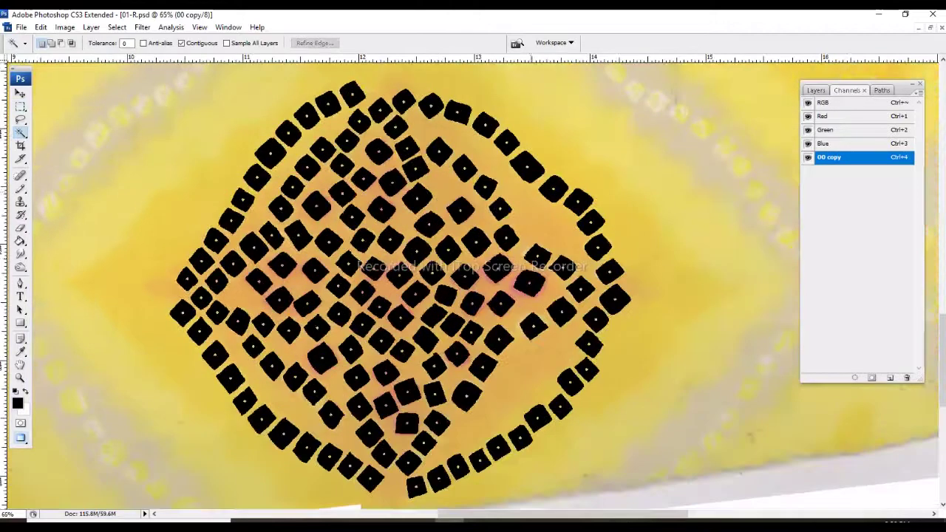
pyautogui.scroll(1, 473, 259)
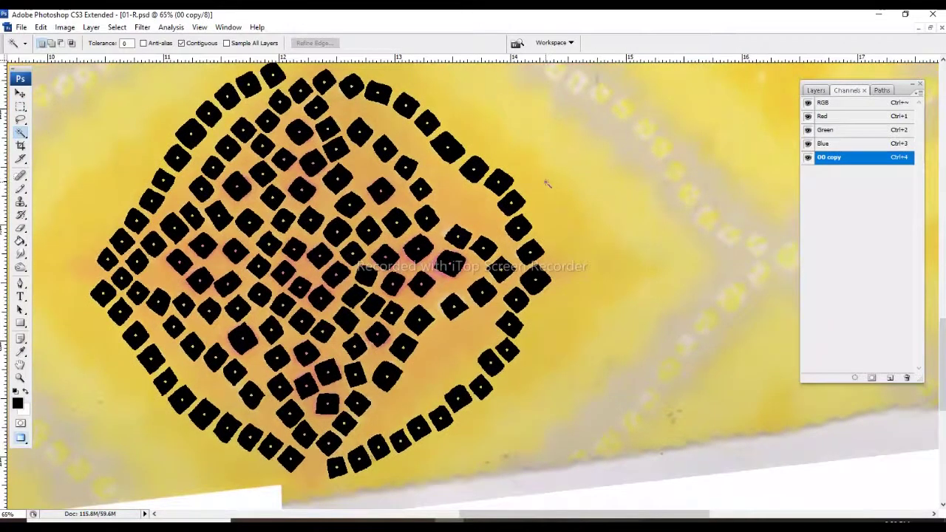
pyautogui.hotkey('ctrl', 'l')
pyautogui.press('Return')
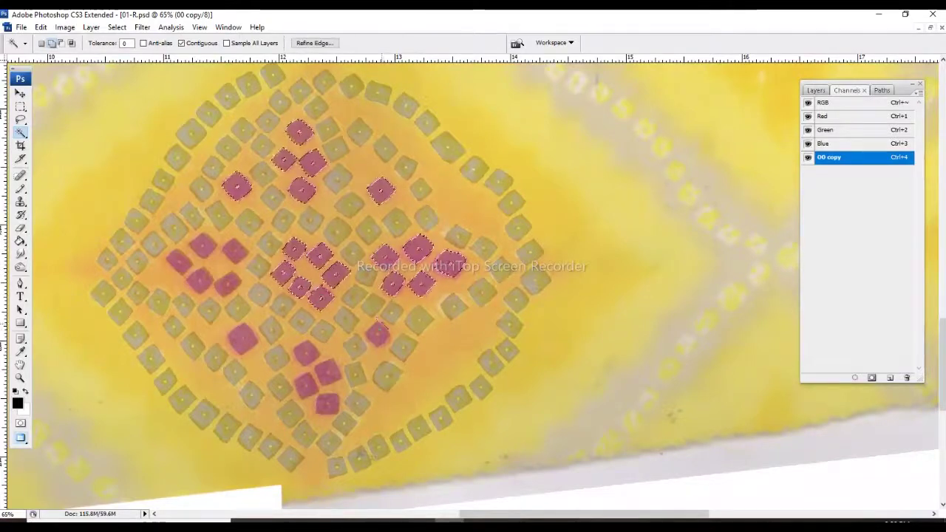
# Add all twelve pink dots to the Magic Wand selection
pyautogui.click(379, 334)
pyautogui.click(300, 289)
pyautogui.click(332, 371)
pyautogui.click(307, 354)
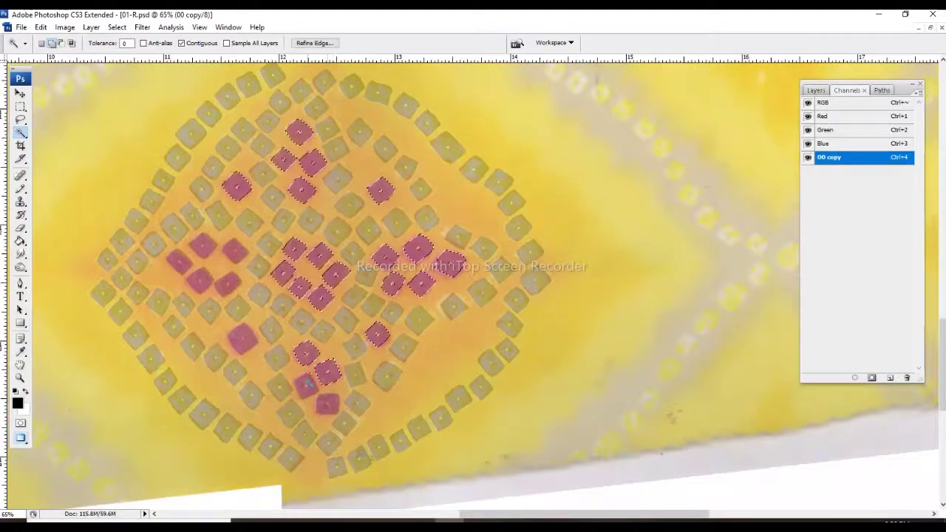
pyautogui.click(305, 384)
pyautogui.click(327, 403)
pyautogui.click(242, 338)
pyautogui.click(227, 283)
pyautogui.click(198, 280)
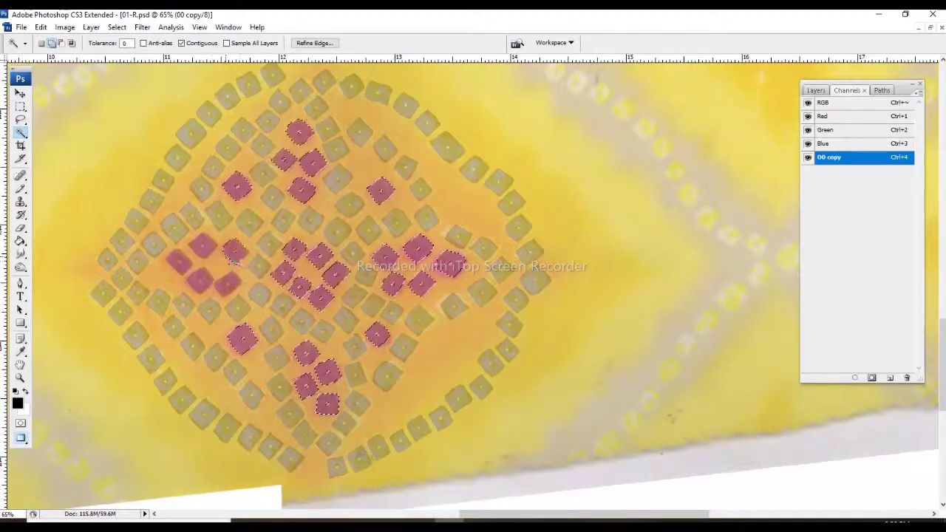
pyautogui.click(236, 252)
pyautogui.click(202, 245)
pyautogui.click(180, 262)
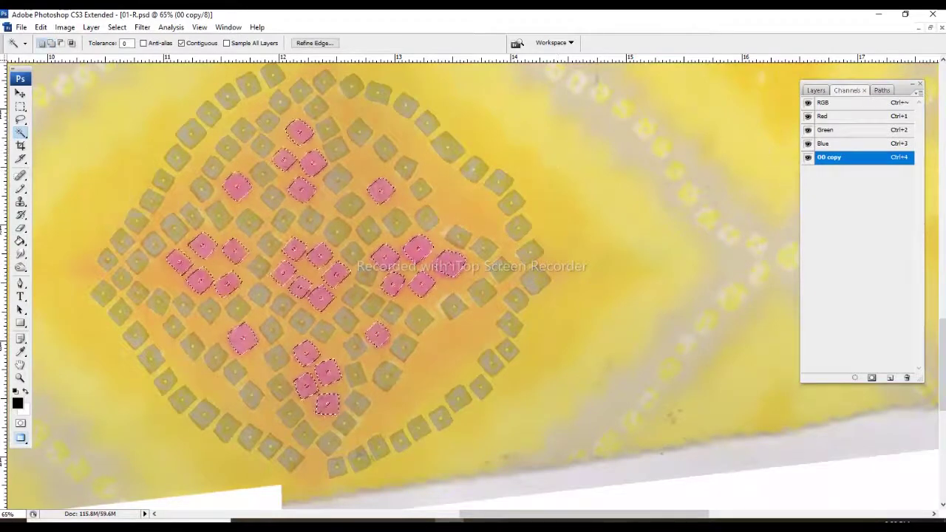
# Fill the selected pink dots with black in a new Alpha 1 channel, then return to 00 copy
pyautogui.click(890, 378)
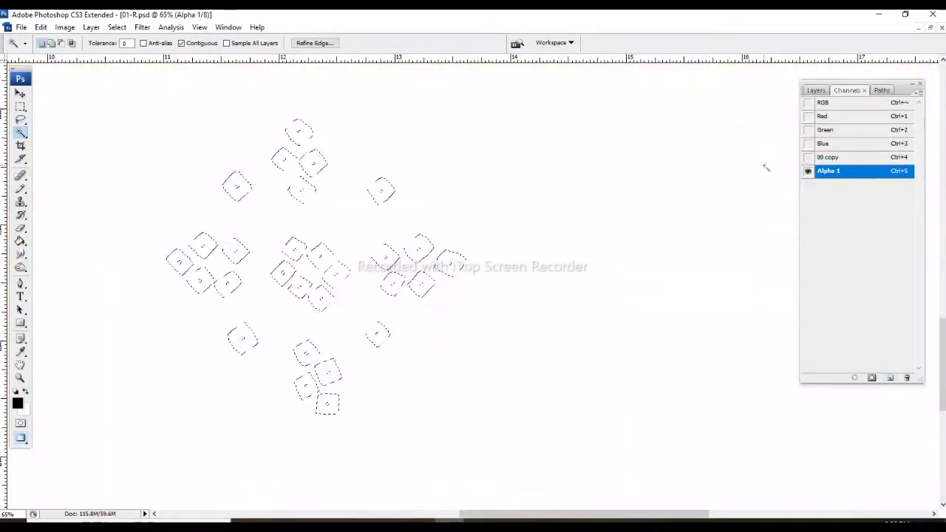
pyautogui.press('x')
pyautogui.press('Delete')
pyautogui.click(835, 157)
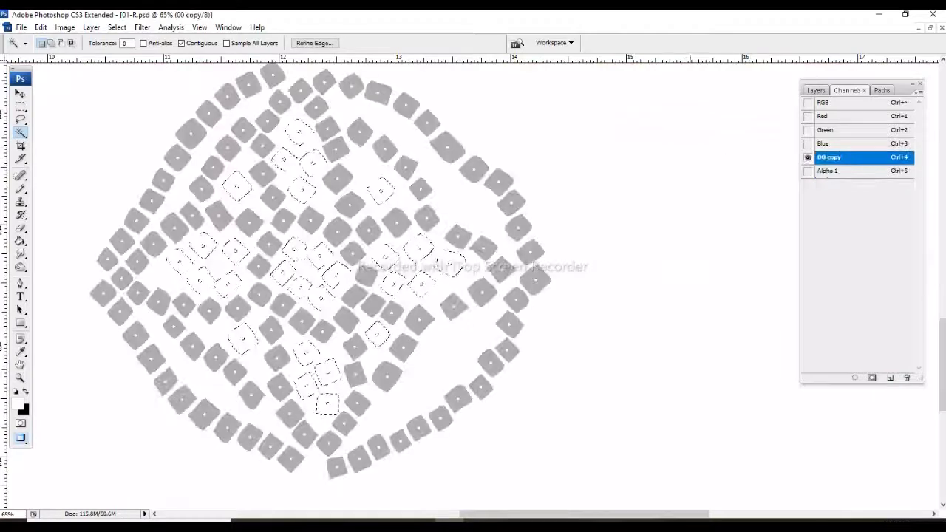
# Deselect and use Levels to darken the 00 copy dots back to solid black
pyautogui.hotkey('ctrl', 'd')
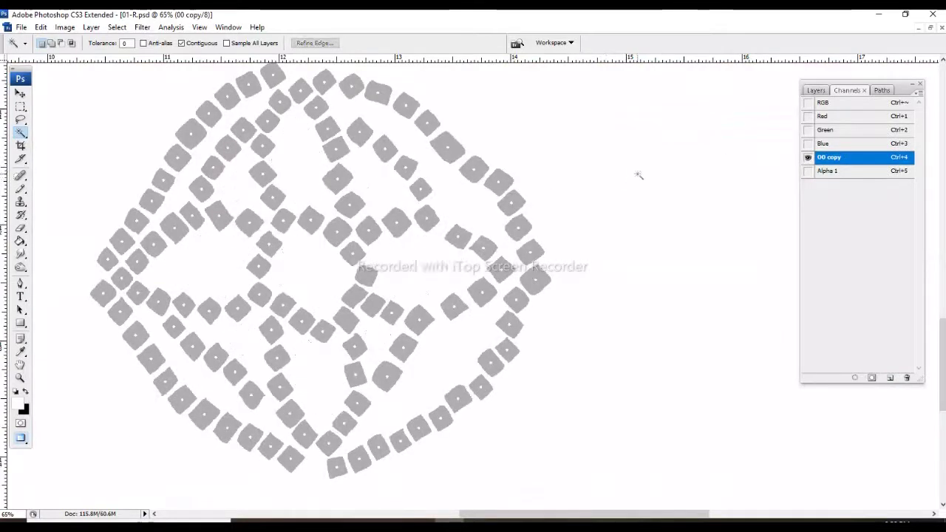
pyautogui.hotkey('ctrl', 'l')
pyautogui.moveTo(674, 163); pyautogui.dragTo(741, 163)
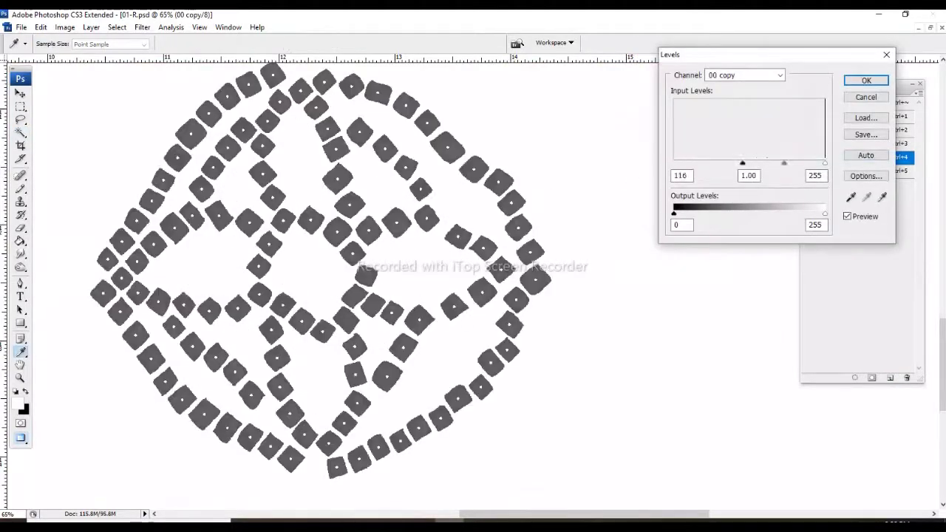
pyautogui.press('Return')
# Place a note on the canvas, then clear all notes from the document
pyautogui.press('n')
pyautogui.click(649, 172)
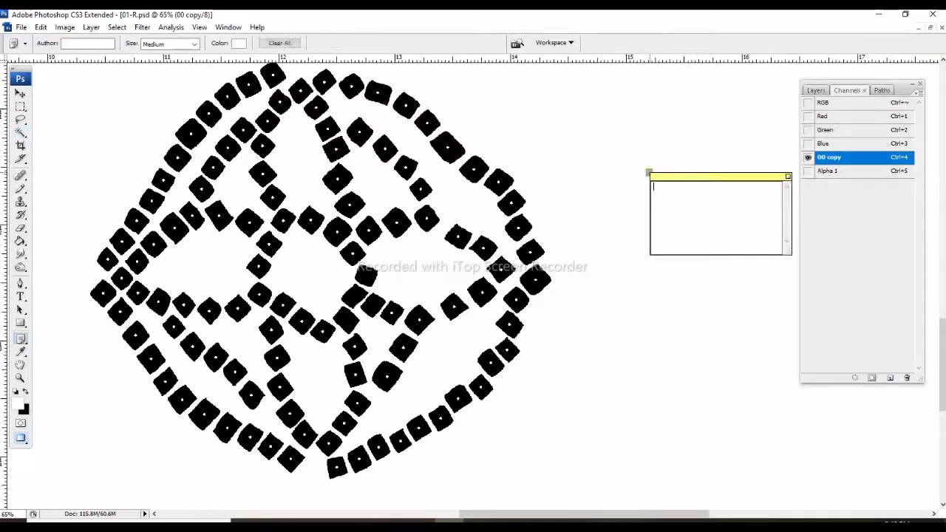
pyautogui.click(279, 43)
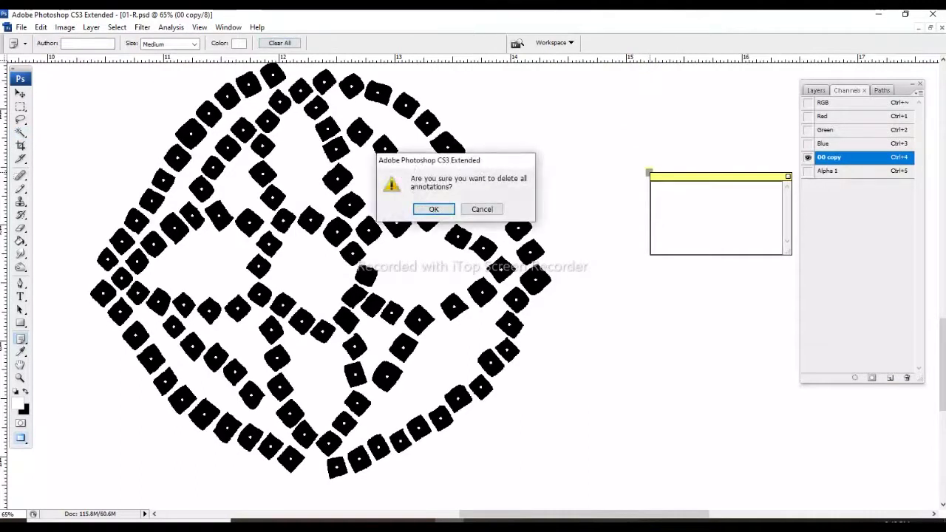
pyautogui.click(431, 209)
pyautogui.press('m')
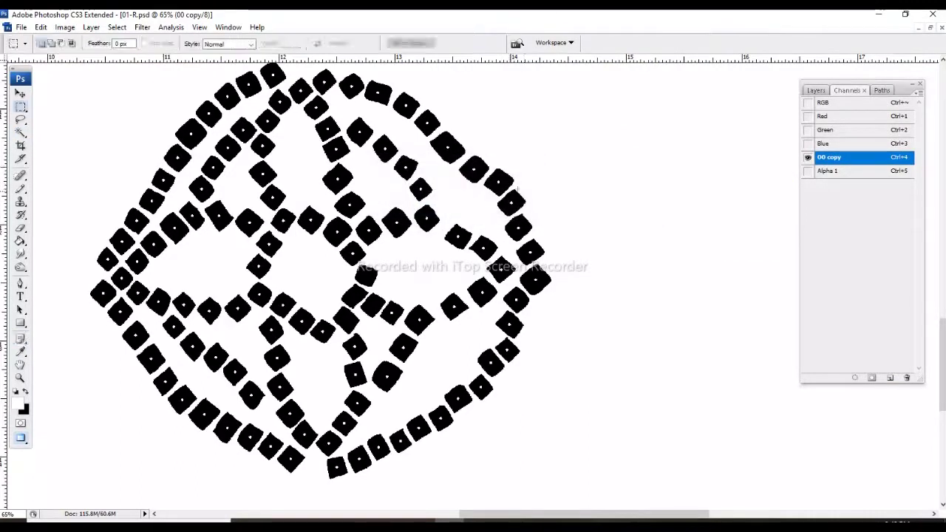
# Check the Alpha 1 channel, then zoom in and pan around the 00 copy dots to inspect them
pyautogui.hotkey('ctrl', '5')
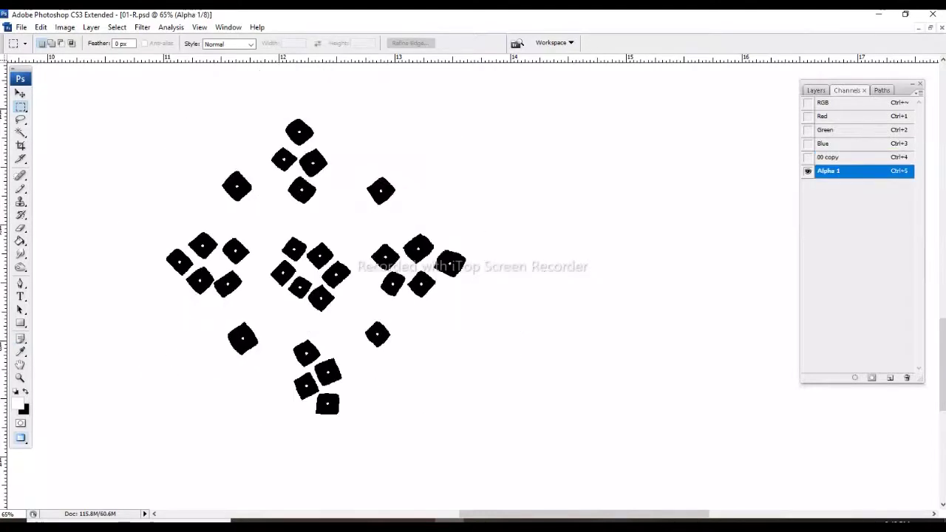
pyautogui.hotkey('ctrl', '+')
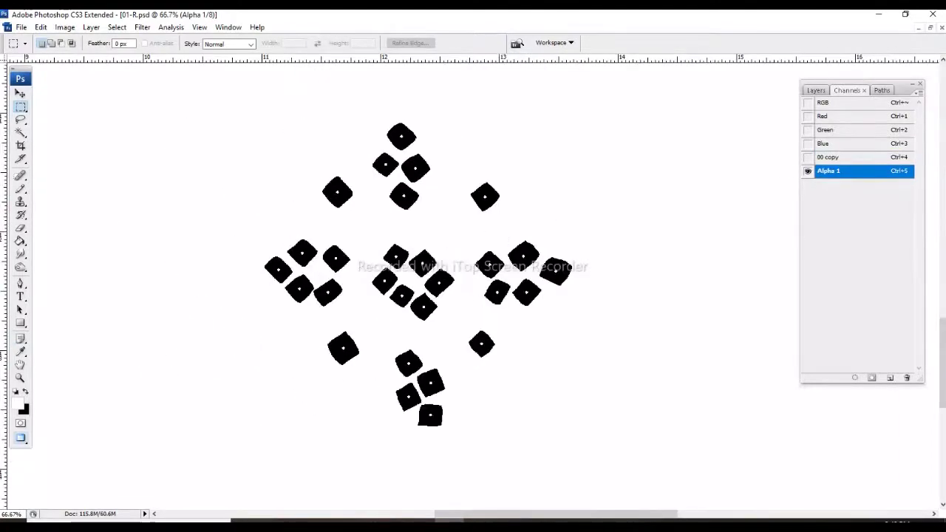
pyautogui.hotkey('ctrl', '4')
pyautogui.press('w')
pyautogui.scroll(2, 460, 259)
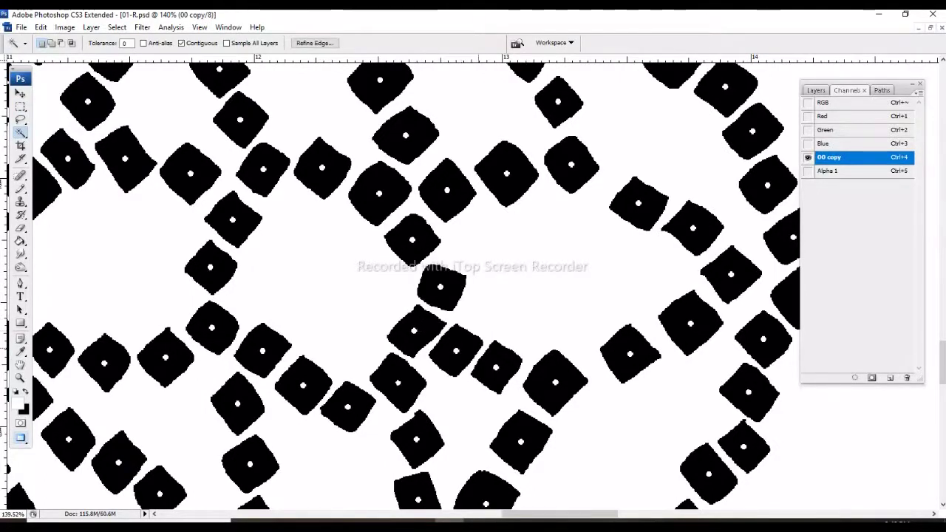
pyautogui.moveTo(502, 325); pyautogui.dragTo(452, 221)
pyautogui.scroll(-1, 403, 284)
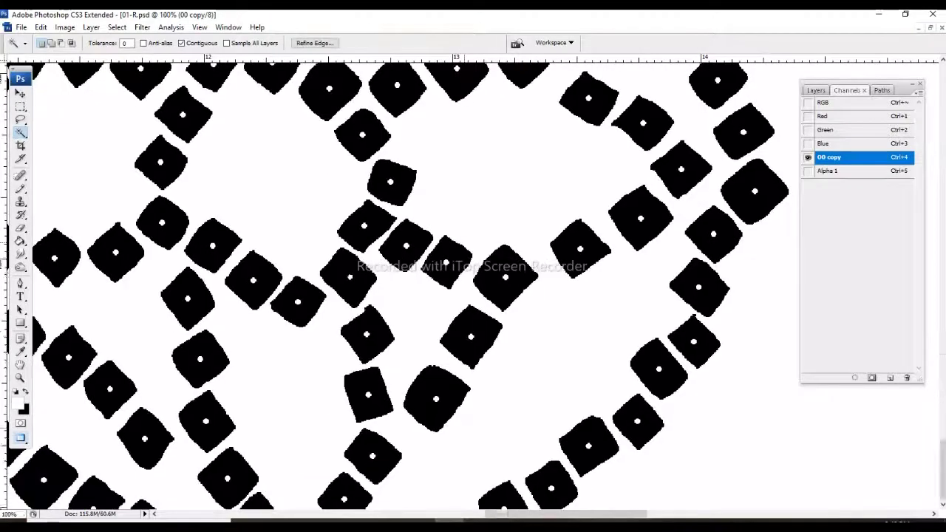
pyautogui.scroll(-2, 403, 285)
pyautogui.press('m')
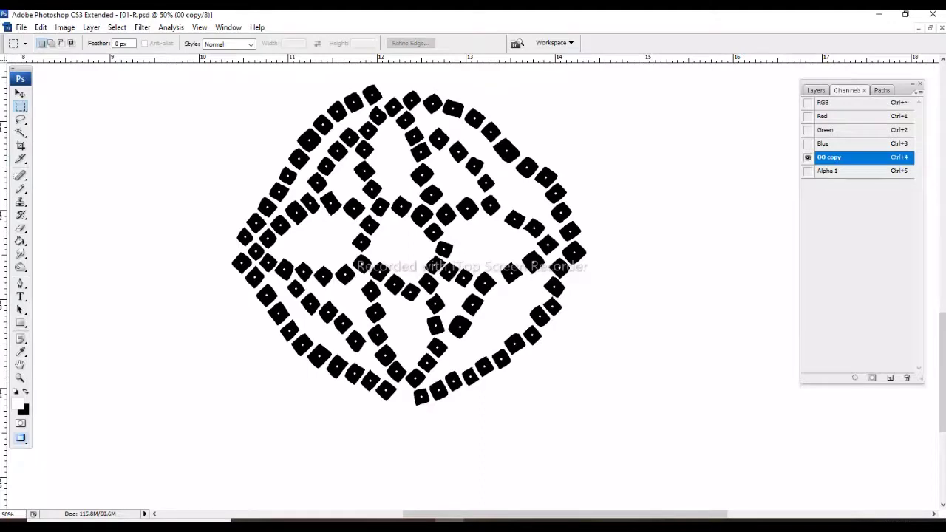
# Turn the Alpha 1 channel into a spot channel named Pink with ink colour ff99cc
pyautogui.hotkey('ctrl', '5')
pyautogui.hotkey('ctrl', '4')
pyautogui.click(808, 102)
pyautogui.click(809, 156)
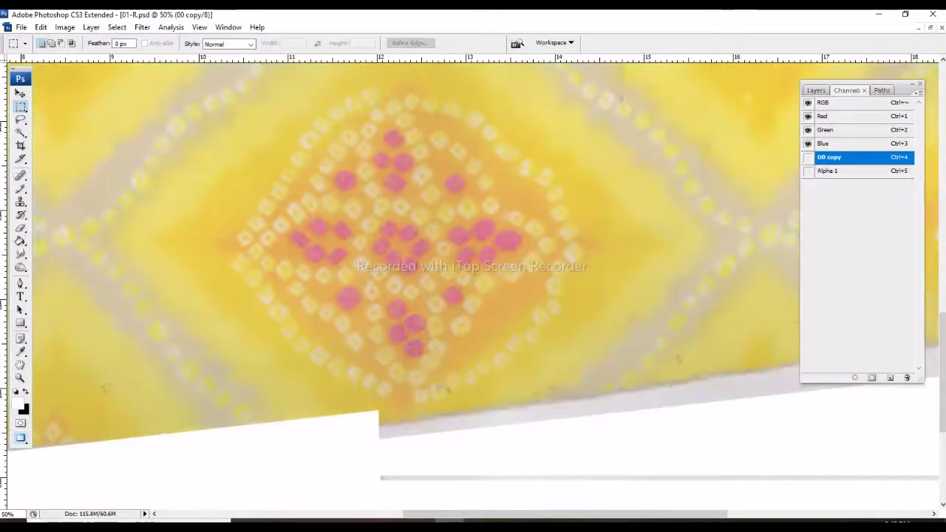
pyautogui.hotkey('ctrl', '5')
pyautogui.doubleClick(865, 171)
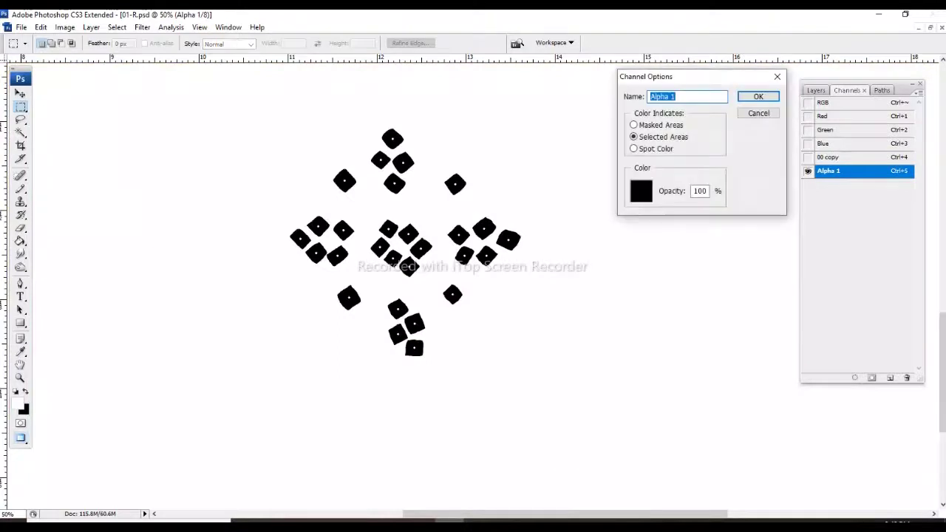
pyautogui.write('Pink')
pyautogui.click(641, 191)
pyautogui.write('ff99cc')
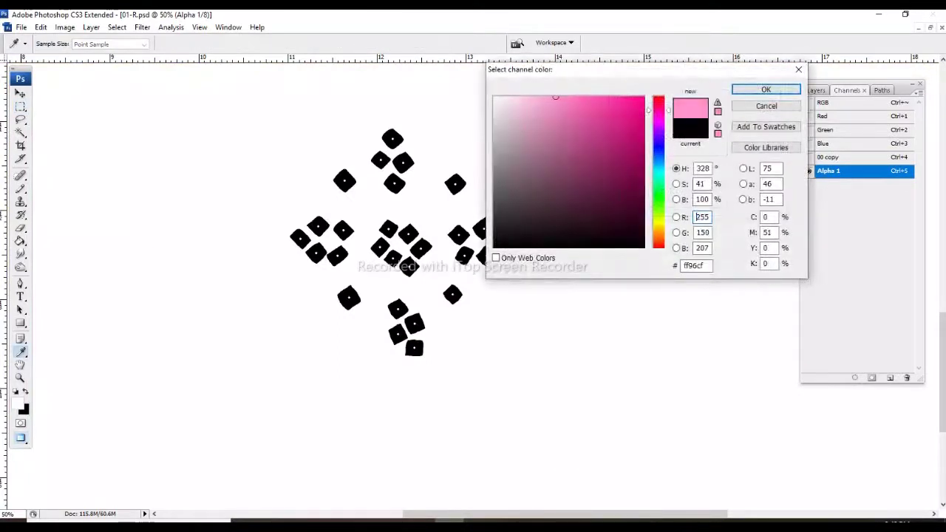
pyautogui.press('Return')
pyautogui.press('Return')
pyautogui.hotkey('ctrl', '4')
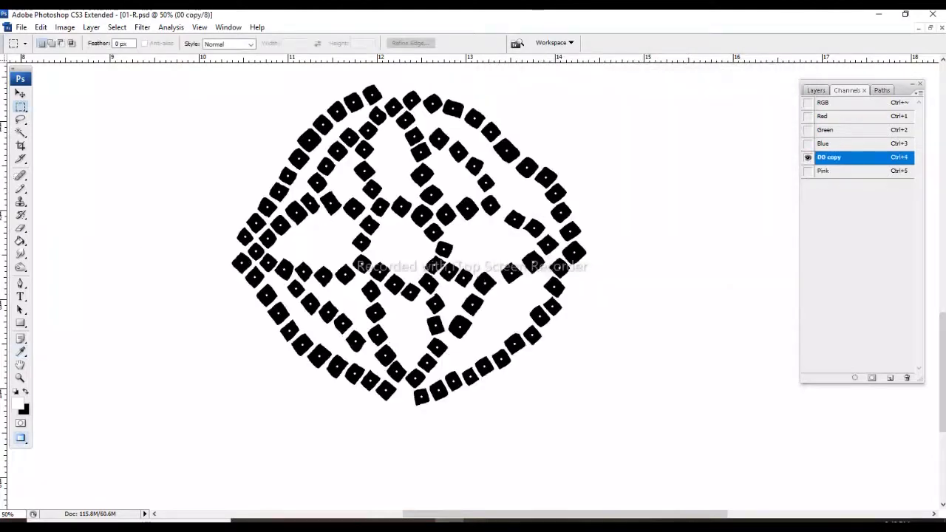
# Make the 00 copy channel a leman spot channel in ffdc87, shown alongside Pink
pyautogui.click(808, 103)
pyautogui.doubleClick(857, 156)
pyautogui.write('leman')
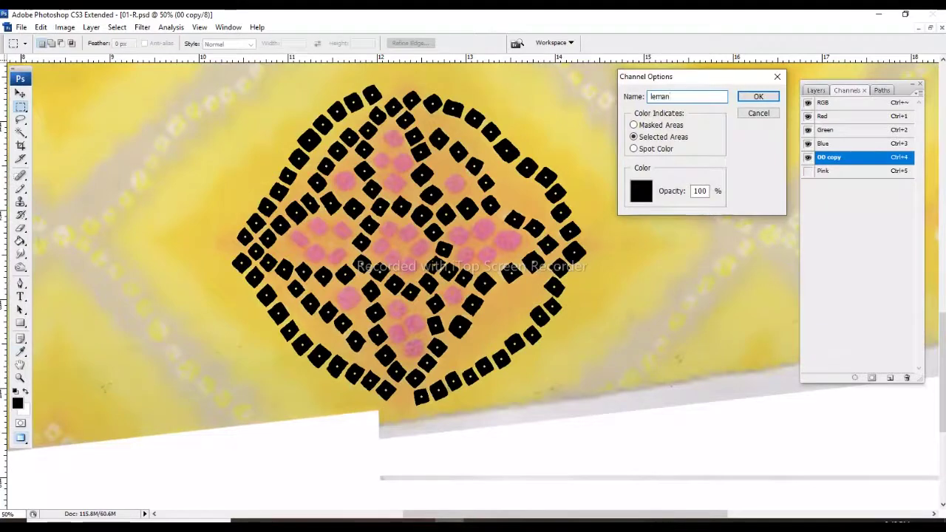
pyautogui.click(641, 191)
pyautogui.write('ffdc87')
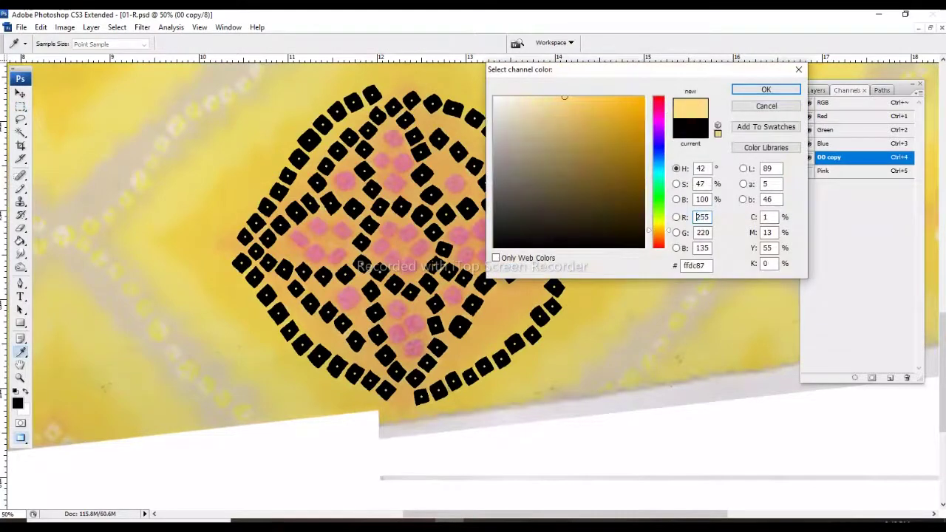
pyautogui.press('Return')
pyautogui.write('leman')
pyautogui.press('Return')
pyautogui.hotkey('ctrl', '5')
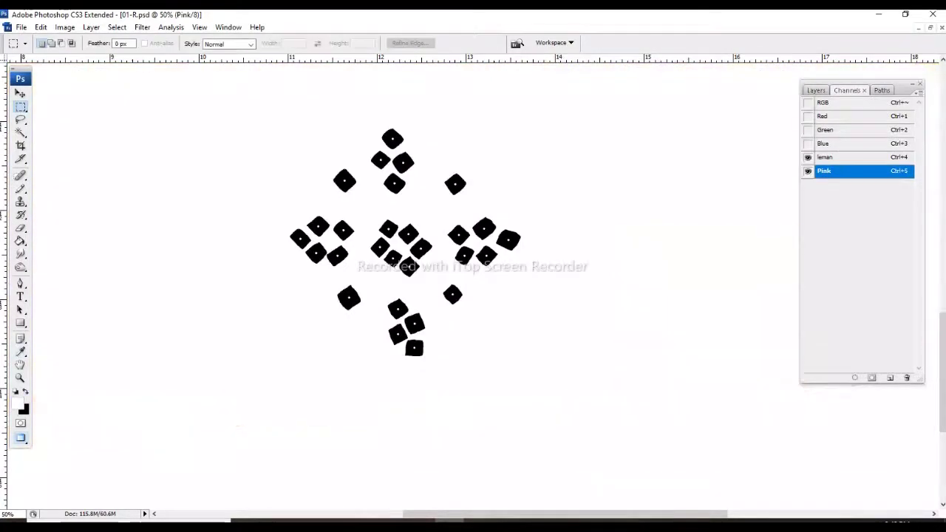
pyautogui.keyDown('shift'); pyautogui.click(843, 157); pyautogui.keyUp('shift')
pyautogui.hotkey('ctrl', '0')
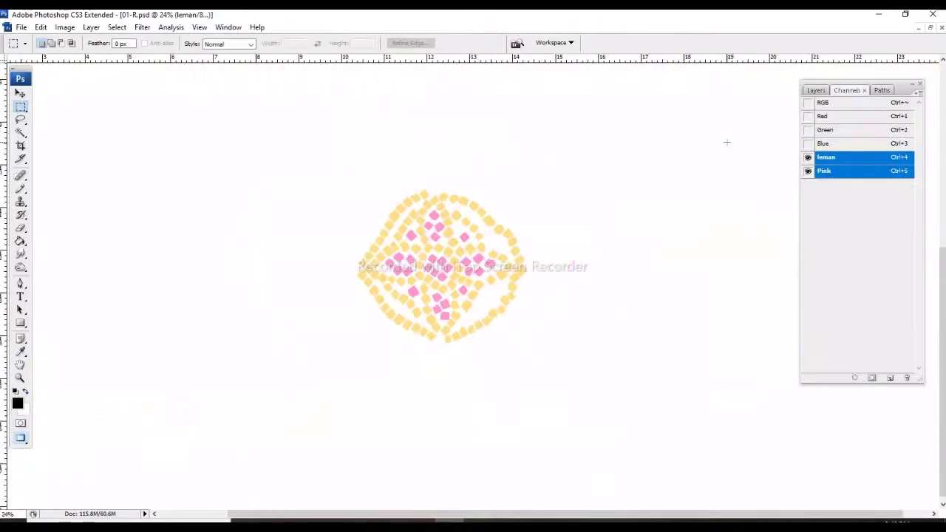
# Fit the full-colour fabric to the window and show the guide lines
pyautogui.hotkey('ctrl', '-')
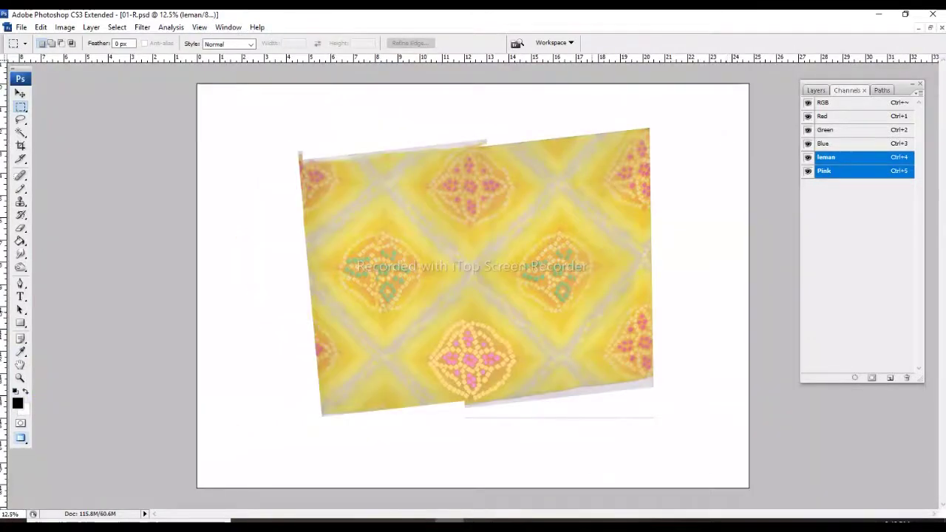
pyautogui.hotkey('ctrl', '+')
pyautogui.hotkey('ctrl', ';')
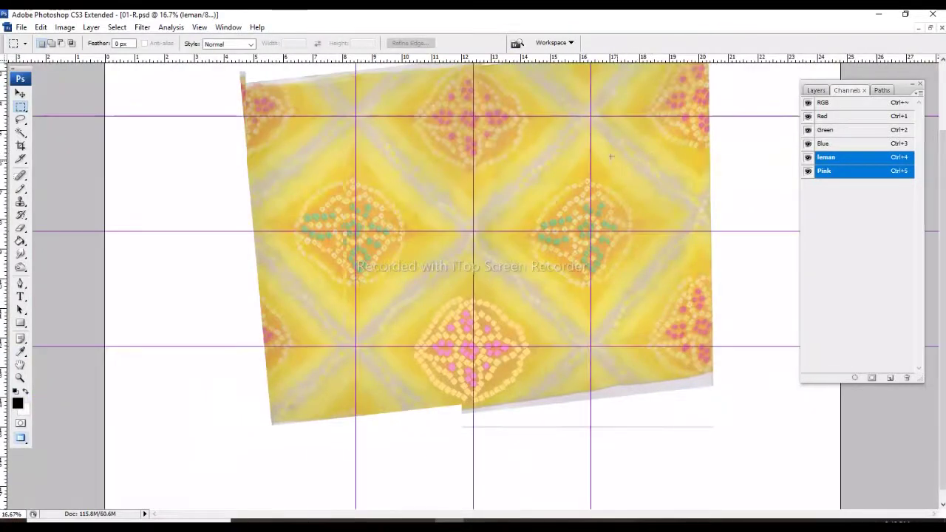
# Select the pink-centred dot motif with the Magic Wand and zoom in on it
pyautogui.press('w')
pyautogui.click(471, 348)
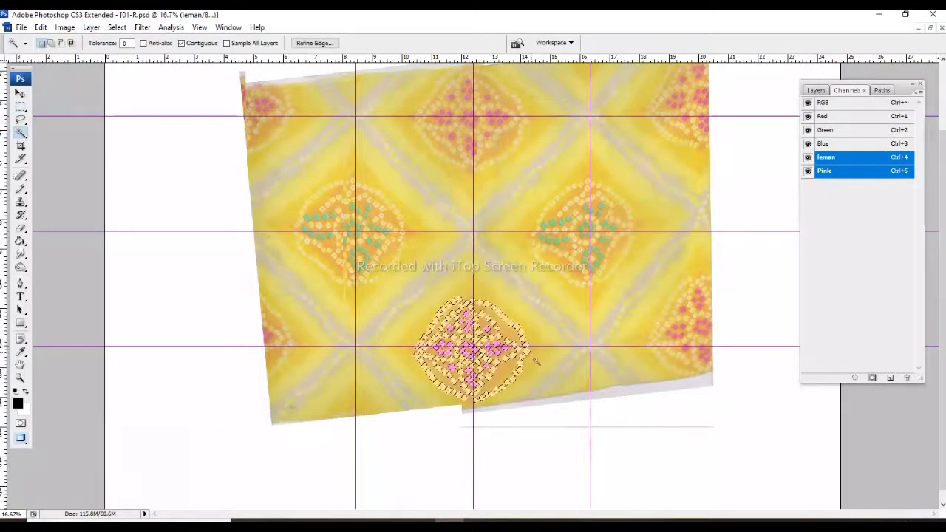
pyautogui.hotkey('ctrl', '+')
pyautogui.scroll(2, 510, 291)
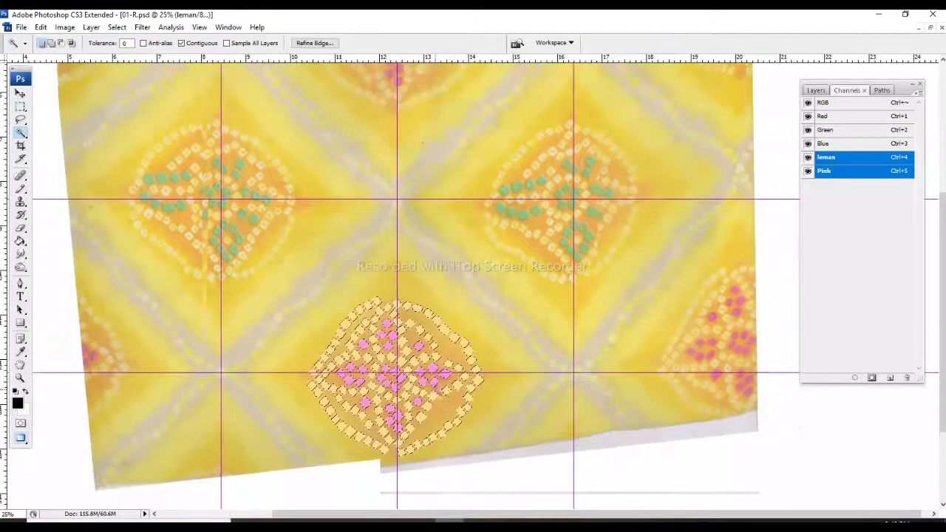
pyautogui.scroll(2, 582, 309)
pyautogui.scroll(-4, 474, 442)
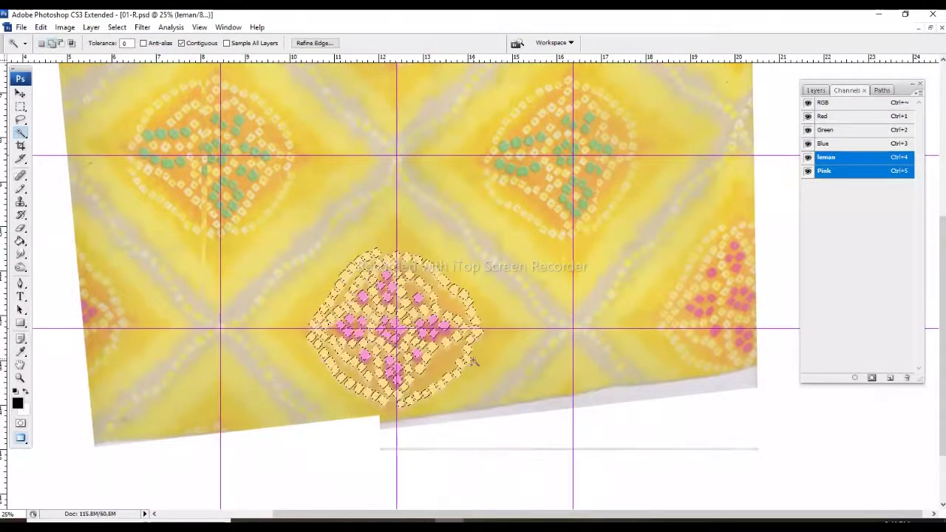
pyautogui.scroll(1, 480, 383)
pyautogui.scroll(2, 479, 383)
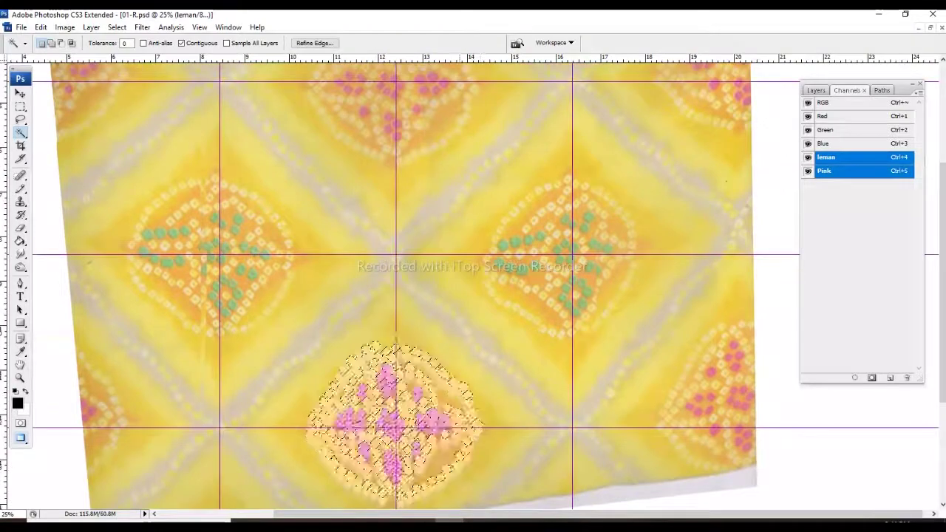
pyautogui.scroll(4, 479, 383)
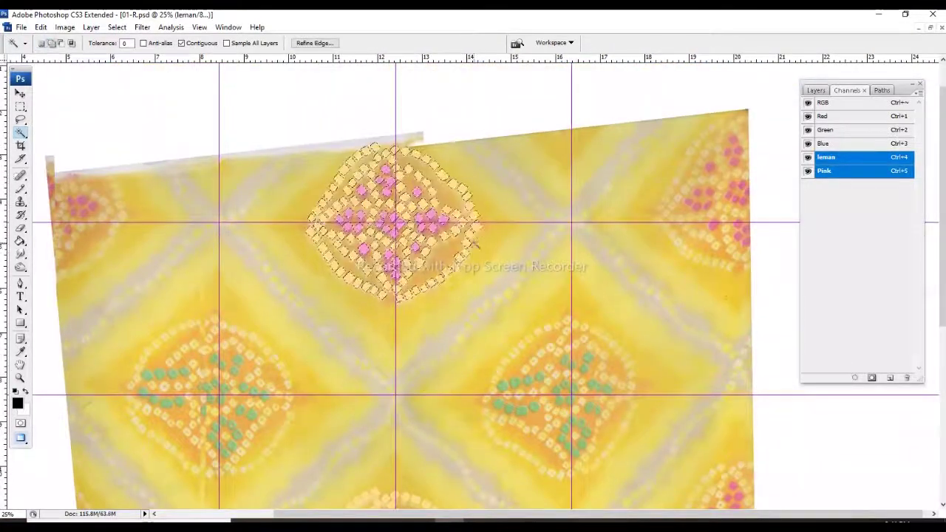
# Begin outlining the pale dots near the motif top in the leman channel
pyautogui.press('m')
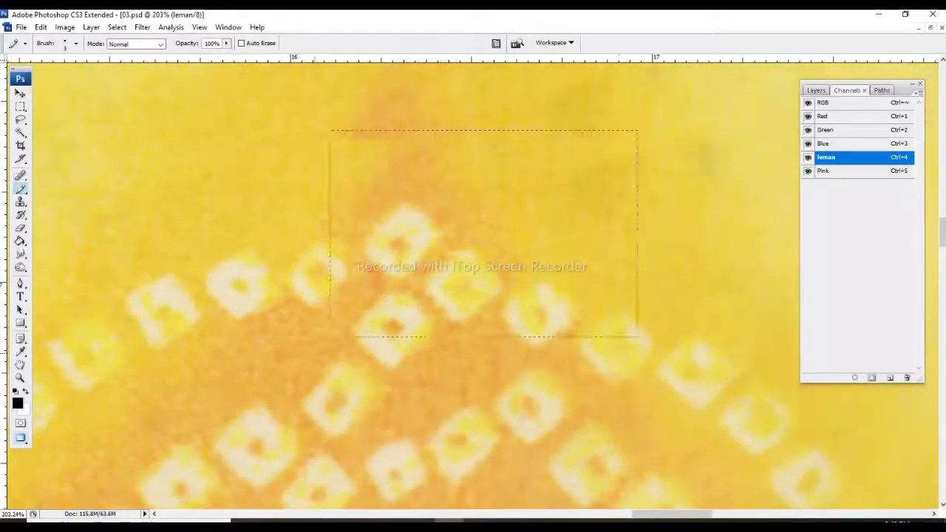
pyautogui.moveTo(409, 161); pyautogui.dragTo(467, 207)
pyautogui.moveTo(380, 180)
pyautogui.mouseDown()
pyautogui.moveTo(380, 254)
pyautogui.moveTo(414, 170)
pyautogui.moveTo(412, 254)
pyautogui.moveTo(380, 173)
pyautogui.mouseUp()
pyautogui.moveTo(342, 260); pyautogui.dragTo(360, 141)
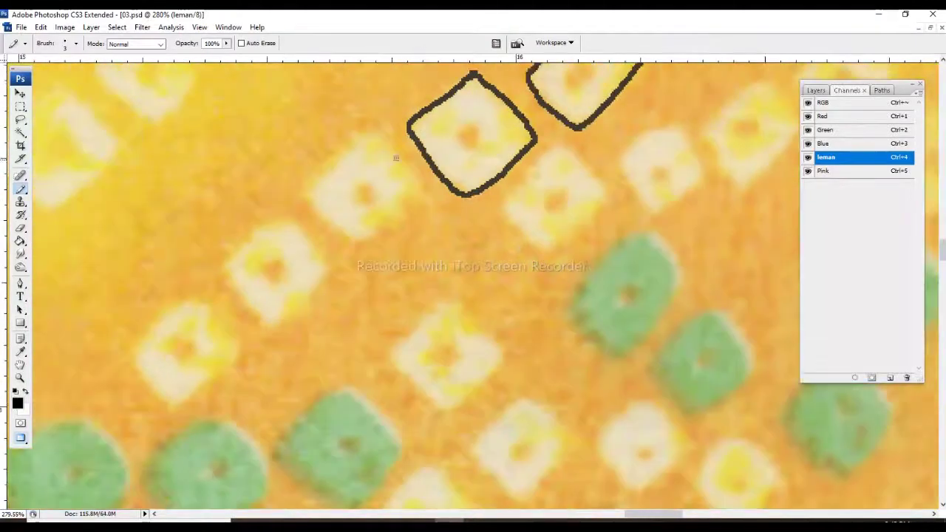
pyautogui.moveTo(342, 244); pyautogui.dragTo(407, 137)
pyautogui.moveTo(382, 254)
pyautogui.mouseDown()
pyautogui.moveTo(353, 273)
pyautogui.moveTo(323, 267)
pyautogui.moveTo(271, 327)
pyautogui.moveTo(322, 267)
pyautogui.mouseUp()
pyautogui.moveTo(372, 167); pyautogui.dragTo(350, 226)
pyautogui.moveTo(312, 270)
pyautogui.mouseDown()
pyautogui.moveTo(391, 221)
pyautogui.moveTo(353, 249)
pyautogui.moveTo(428, 185)
pyautogui.moveTo(329, 253)
pyautogui.mouseUp()
pyautogui.moveTo(417, 183)
pyautogui.mouseDown()
pyautogui.moveTo(392, 210)
pyautogui.moveTo(313, 252)
pyautogui.mouseUp()
pyautogui.moveTo(457, 152)
pyautogui.mouseDown()
pyautogui.moveTo(419, 181)
pyautogui.moveTo(378, 189)
pyautogui.mouseUp()
pyautogui.moveTo(445, 136); pyautogui.dragTo(392, 222)
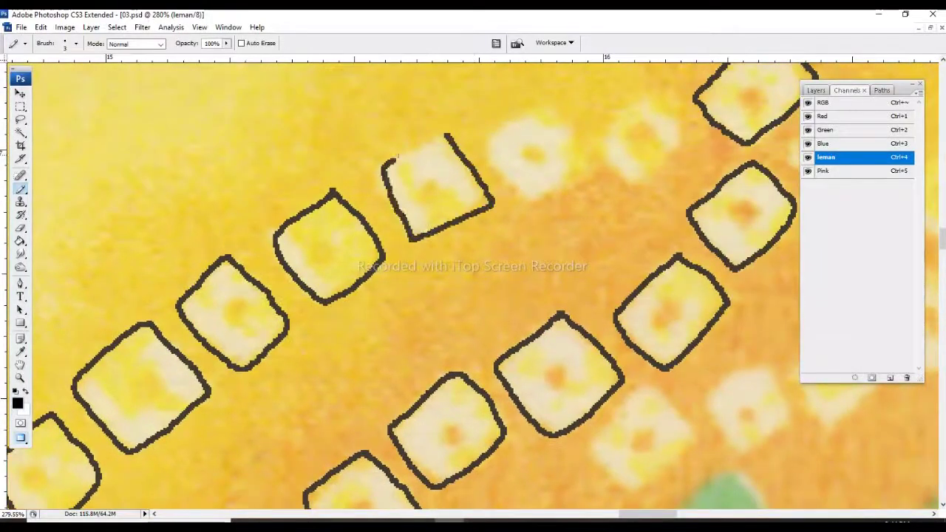
pyautogui.moveTo(436, 159)
pyautogui.mouseDown()
pyautogui.moveTo(458, 156)
pyautogui.moveTo(378, 161)
pyautogui.mouseUp()
pyautogui.moveTo(490, 145)
pyautogui.mouseDown()
pyautogui.moveTo(518, 196)
pyautogui.moveTo(458, 146)
pyautogui.moveTo(229, 131)
pyautogui.mouseUp()
# Outline the next pale dots along the border, redoing one stray stroke
pyautogui.moveTo(450, 130)
pyautogui.mouseDown()
pyautogui.moveTo(423, 237)
pyautogui.moveTo(451, 131)
pyautogui.mouseUp()
pyautogui.moveTo(450, 131); pyautogui.dragTo(384, 98)
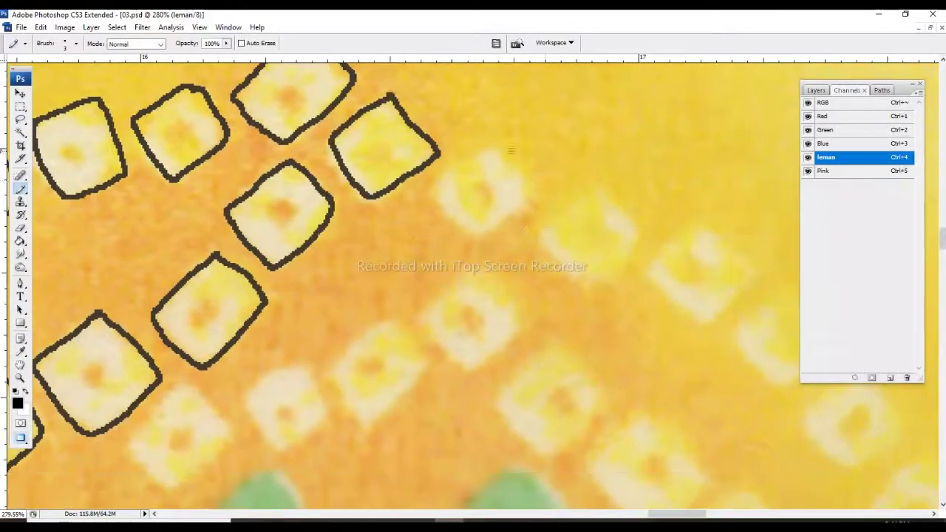
pyautogui.moveTo(507, 138)
pyautogui.mouseDown()
pyautogui.moveTo(465, 232)
pyautogui.moveTo(507, 137)
pyautogui.mouseUp()
pyautogui.moveTo(507, 138); pyautogui.dragTo(385, 119)
pyautogui.moveTo(466, 148)
pyautogui.mouseDown()
pyautogui.moveTo(488, 244)
pyautogui.moveTo(467, 147)
pyautogui.mouseUp()
pyautogui.moveTo(467, 148); pyautogui.dragTo(363, 89)
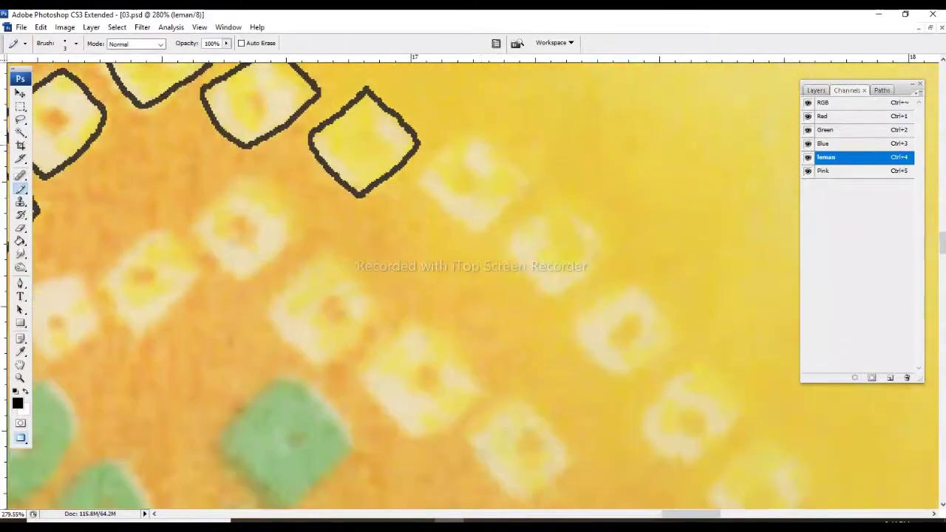
pyautogui.moveTo(485, 122)
pyautogui.mouseDown()
pyautogui.moveTo(540, 174)
pyautogui.moveTo(482, 125)
pyautogui.moveTo(394, 92)
pyautogui.mouseUp()
pyautogui.moveTo(474, 163)
pyautogui.mouseDown()
pyautogui.moveTo(529, 224)
pyautogui.moveTo(474, 163)
pyautogui.mouseUp()
pyautogui.hotkey('ctrl', 'z')
pyautogui.moveTo(529, 222)
pyautogui.mouseDown()
pyautogui.moveTo(468, 270)
pyautogui.moveTo(474, 163)
pyautogui.mouseUp()
pyautogui.moveTo(474, 162); pyautogui.dragTo(424, 73)
pyautogui.moveTo(500, 151); pyautogui.dragTo(549, 212)
pyautogui.moveTo(549, 212); pyautogui.dragTo(493, 252)
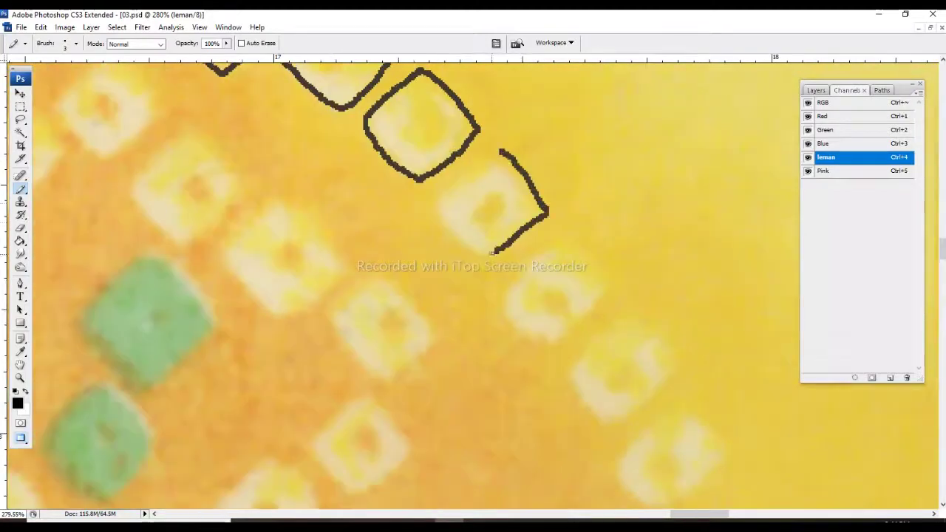
pyautogui.moveTo(510, 158); pyautogui.dragTo(447, 70)
pyautogui.moveTo(501, 146)
pyautogui.mouseDown()
pyautogui.moveTo(555, 196)
pyautogui.moveTo(501, 148)
pyautogui.moveTo(440, 66)
pyautogui.mouseUp()
pyautogui.moveTo(505, 132)
pyautogui.mouseDown()
pyautogui.moveTo(540, 164)
pyautogui.moveTo(455, 177)
pyautogui.moveTo(505, 131)
pyautogui.mouseUp()
pyautogui.moveTo(570, 214); pyautogui.dragTo(529, 140)
pyautogui.moveTo(454, 218); pyautogui.dragTo(525, 139)
# Continue closing diamond outlines around pale dots further along the row
pyautogui.moveTo(558, 264)
pyautogui.mouseDown()
pyautogui.moveTo(517, 164)
pyautogui.moveTo(465, 251)
pyautogui.moveTo(507, 152)
pyautogui.mouseUp()
pyautogui.moveTo(505, 286)
pyautogui.mouseDown()
pyautogui.moveTo(461, 185)
pyautogui.moveTo(467, 294)
pyautogui.moveTo(433, 178)
pyautogui.mouseUp()
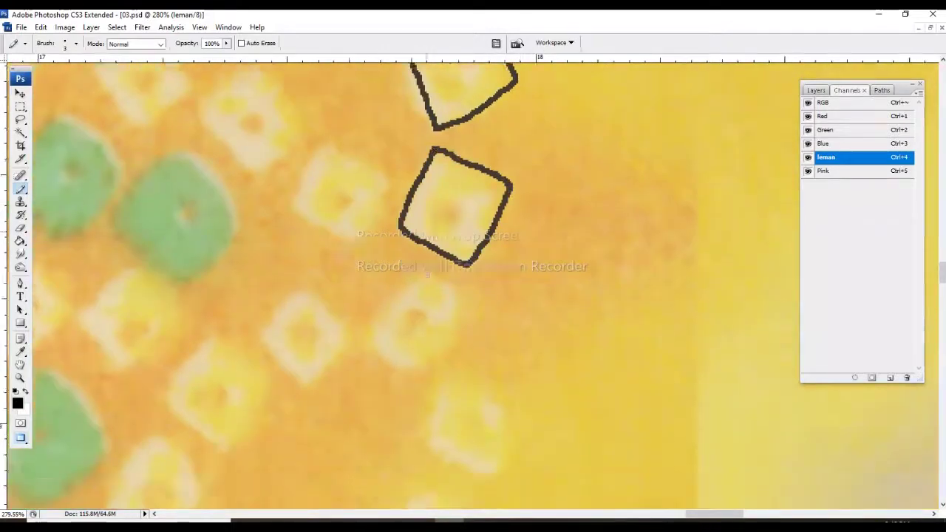
pyautogui.moveTo(473, 295); pyautogui.dragTo(480, 177)
pyautogui.moveTo(434, 169)
pyautogui.mouseDown()
pyautogui.moveTo(475, 270)
pyautogui.moveTo(433, 169)
pyautogui.mouseUp()
pyautogui.moveTo(474, 281); pyautogui.dragTo(433, 192)
pyautogui.moveTo(424, 189)
pyautogui.mouseDown()
pyautogui.moveTo(476, 270)
pyautogui.moveTo(424, 190)
pyautogui.mouseUp()
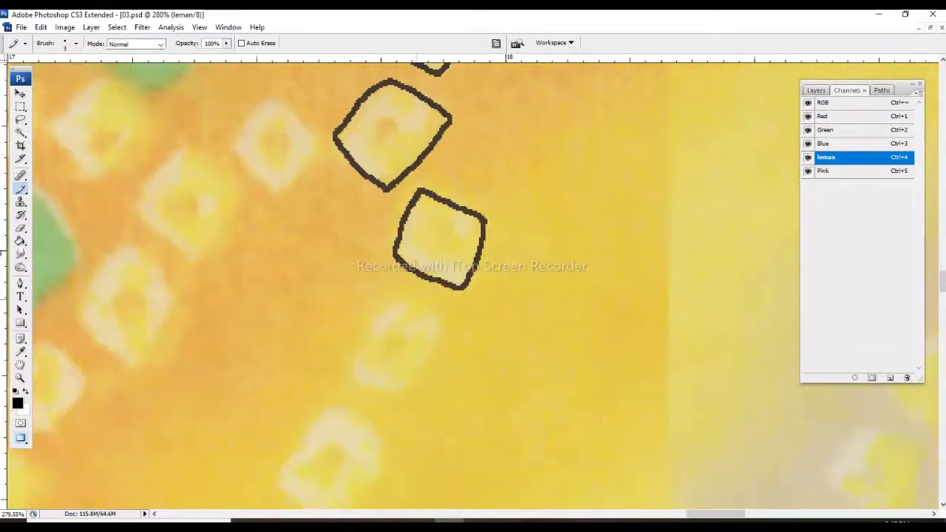
pyautogui.moveTo(473, 288); pyautogui.dragTo(483, 178)
pyautogui.moveTo(394, 180)
pyautogui.mouseDown()
pyautogui.moveTo(428, 275)
pyautogui.moveTo(394, 180)
pyautogui.mouseUp()
pyautogui.moveTo(429, 288); pyautogui.dragTo(492, 187)
pyautogui.moveTo(425, 175)
pyautogui.mouseDown()
pyautogui.moveTo(426, 290)
pyautogui.moveTo(461, 199)
pyautogui.mouseUp()
pyautogui.moveTo(397, 196)
pyautogui.mouseDown()
pyautogui.moveTo(409, 286)
pyautogui.moveTo(502, 194)
pyautogui.mouseUp()
pyautogui.moveTo(414, 180)
pyautogui.mouseDown()
pyautogui.moveTo(443, 264)
pyautogui.moveTo(414, 179)
pyautogui.mouseUp()
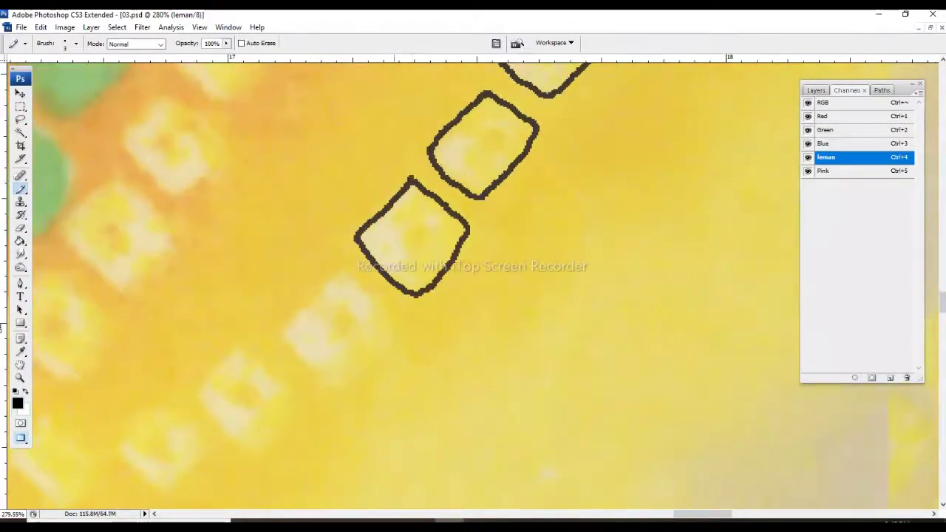
pyautogui.moveTo(414, 296); pyautogui.dragTo(493, 195)
pyautogui.moveTo(418, 175); pyautogui.dragTo(432, 254)
pyautogui.moveTo(414, 288); pyautogui.dragTo(514, 212)
pyautogui.moveTo(421, 170); pyautogui.dragTo(459, 200)
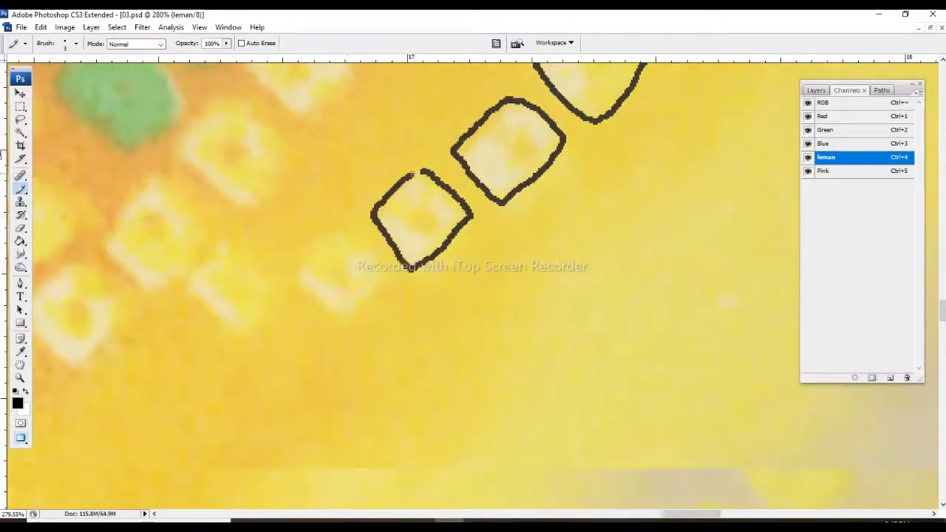
pyautogui.moveTo(353, 311)
pyautogui.mouseDown()
pyautogui.moveTo(345, 227)
pyautogui.moveTo(532, 254)
pyautogui.mouseUp()
pyautogui.moveTo(414, 201)
pyautogui.mouseDown()
pyautogui.moveTo(429, 286)
pyautogui.moveTo(414, 201)
pyautogui.mouseUp()
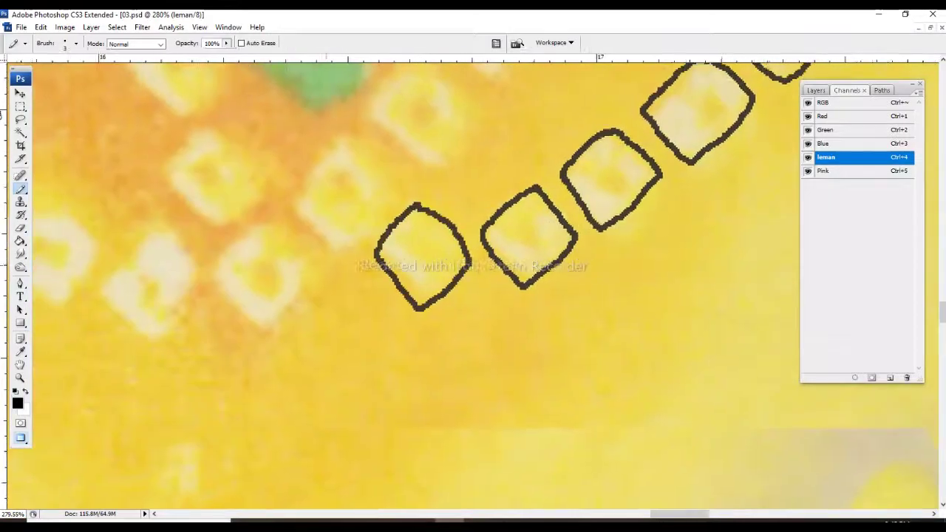
pyautogui.moveTo(418, 289); pyautogui.dragTo(564, 253)
pyautogui.moveTo(410, 182)
pyautogui.mouseDown()
pyautogui.moveTo(420, 281)
pyautogui.moveTo(410, 183)
pyautogui.mouseUp()
pyautogui.moveTo(410, 184); pyautogui.dragTo(408, 217)
# Outline the pale dots down the inner row of the motif
pyautogui.moveTo(363, 122); pyautogui.dragTo(359, 200)
pyautogui.moveTo(359, 201)
pyautogui.mouseDown()
pyautogui.moveTo(377, 299)
pyautogui.moveTo(358, 200)
pyautogui.mouseUp()
pyautogui.moveTo(362, 259); pyautogui.dragTo(270, 234)
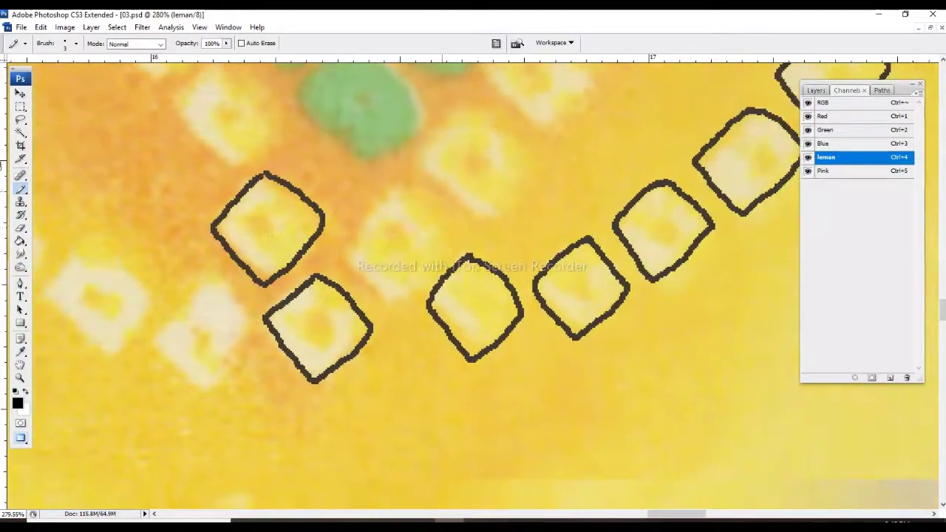
pyautogui.moveTo(373, 297); pyautogui.dragTo(396, 186)
pyautogui.moveTo(470, 123); pyautogui.dragTo(425, 201)
pyautogui.moveTo(418, 292); pyautogui.dragTo(413, 189)
pyautogui.moveTo(444, 179)
pyautogui.mouseDown()
pyautogui.moveTo(382, 267)
pyautogui.moveTo(425, 181)
pyautogui.mouseUp()
pyautogui.moveTo(425, 181); pyautogui.dragTo(401, 268)
pyautogui.moveTo(450, 190)
pyautogui.mouseDown()
pyautogui.moveTo(429, 207)
pyautogui.moveTo(428, 298)
pyautogui.mouseUp()
pyautogui.moveTo(456, 180); pyautogui.dragTo(506, 224)
pyautogui.moveTo(453, 181); pyautogui.dragTo(401, 275)
pyautogui.moveTo(458, 194); pyautogui.dragTo(511, 231)
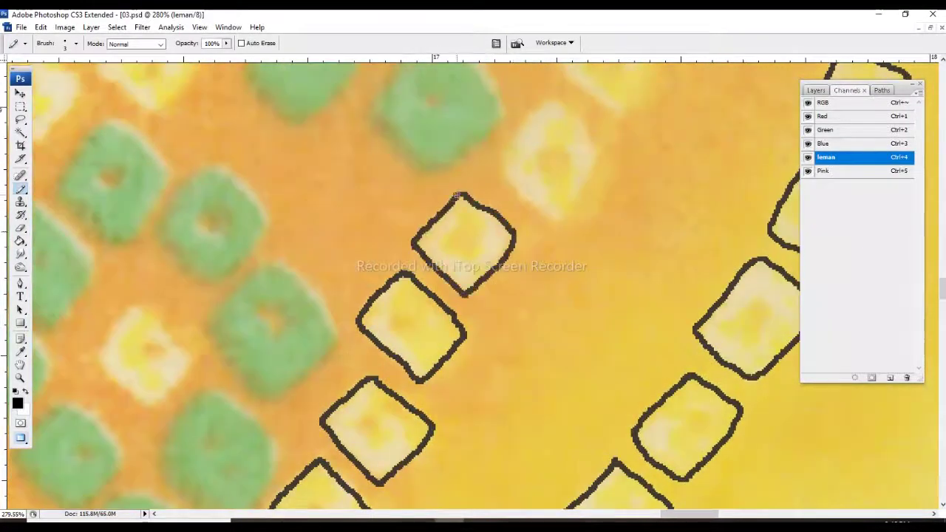
pyautogui.moveTo(457, 194); pyautogui.dragTo(348, 272)
pyautogui.moveTo(439, 176); pyautogui.dragTo(497, 229)
pyautogui.moveTo(437, 180); pyautogui.dragTo(405, 277)
pyautogui.moveTo(462, 179); pyautogui.dragTo(517, 262)
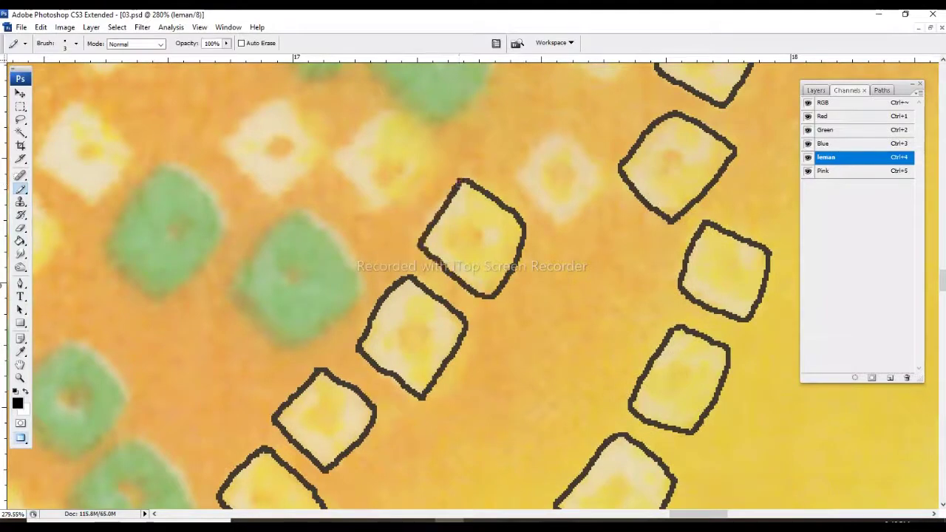
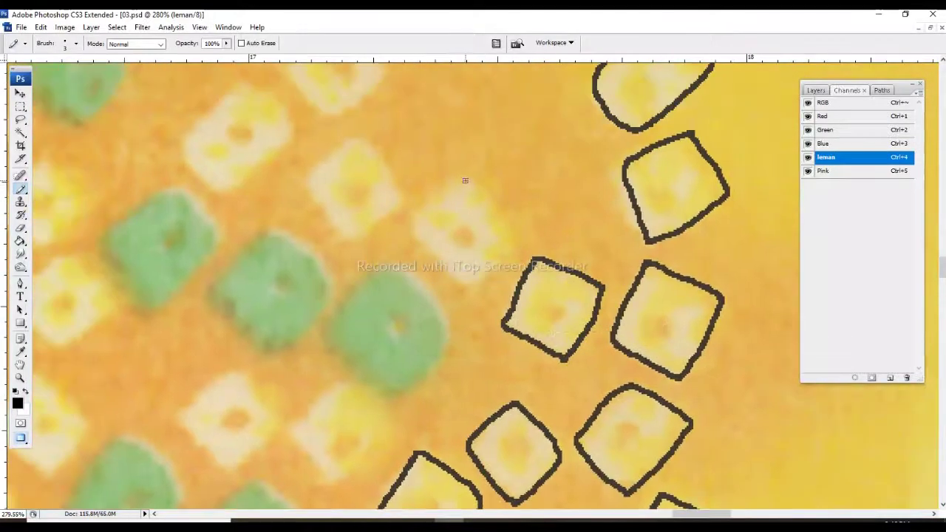
# Draw black pencil outlines around the first two green squares on the leman channel
pyautogui.moveTo(417, 236); pyautogui.dragTo(451, 124)
pyautogui.moveTo(429, 170); pyautogui.dragTo(399, 255)
pyautogui.moveTo(399, 222)
pyautogui.mouseDown()
pyautogui.moveTo(521, 244)
pyautogui.moveTo(403, 215)
pyautogui.mouseUp()
pyautogui.moveTo(432, 154); pyautogui.dragTo(500, 208)
pyautogui.moveTo(412, 180); pyautogui.dragTo(434, 156)
pyautogui.moveTo(322, 116)
pyautogui.mouseDown()
pyautogui.moveTo(392, 183)
pyautogui.moveTo(352, 226)
pyautogui.moveTo(394, 185)
pyautogui.mouseUp()
pyautogui.moveTo(479, 139)
pyautogui.mouseDown()
pyautogui.moveTo(437, 184)
pyautogui.moveTo(431, 135)
pyautogui.moveTo(449, 275)
pyautogui.mouseUp()
pyautogui.moveTo(433, 173)
pyautogui.mouseDown()
pyautogui.moveTo(469, 204)
pyautogui.moveTo(433, 173)
pyautogui.moveTo(429, 294)
pyautogui.mouseUp()
pyautogui.moveTo(390, 204)
pyautogui.mouseDown()
pyautogui.moveTo(453, 170)
pyautogui.moveTo(390, 204)
pyautogui.mouseUp()
pyautogui.moveTo(447, 177); pyautogui.dragTo(446, 276)
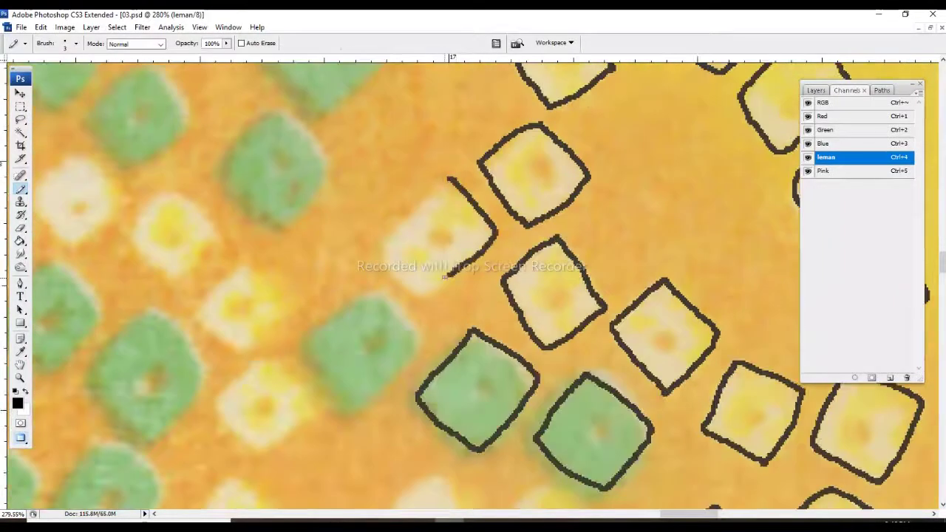
# Outline the next squares' edges in black, panning to bring two more squares into view
pyautogui.moveTo(375, 284); pyautogui.dragTo(427, 170)
pyautogui.moveTo(426, 170); pyautogui.dragTo(444, 259)
pyautogui.moveTo(425, 170); pyautogui.dragTo(530, 85)
pyautogui.moveTo(435, 151); pyautogui.dragTo(447, 229)
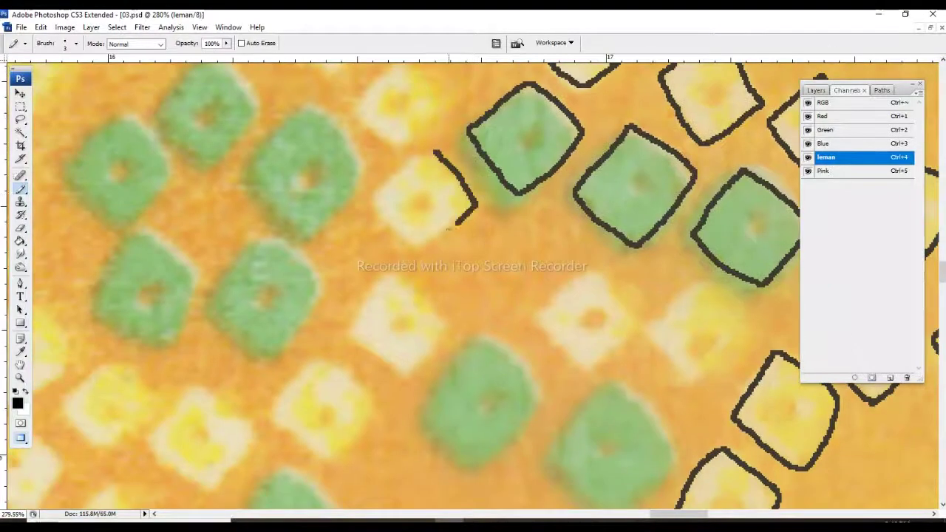
pyautogui.moveTo(435, 149); pyautogui.dragTo(438, 105)
pyautogui.moveTo(404, 225)
pyautogui.mouseDown()
pyautogui.moveTo(345, 296)
pyautogui.moveTo(404, 226)
pyautogui.mouseUp()
pyautogui.moveTo(403, 225); pyautogui.dragTo(309, 115)
pyautogui.moveTo(392, 176)
pyautogui.mouseDown()
pyautogui.moveTo(337, 267)
pyautogui.moveTo(392, 176)
pyautogui.mouseUp()
pyautogui.moveTo(392, 176); pyautogui.dragTo(343, 114)
# Trace black outlines around another green square, a pale square, and further green squares
pyautogui.moveTo(485, 162)
pyautogui.mouseDown()
pyautogui.moveTo(419, 244)
pyautogui.moveTo(470, 158)
pyautogui.mouseUp()
pyautogui.moveTo(470, 158); pyautogui.dragTo(445, 284)
pyautogui.moveTo(418, 172); pyautogui.dragTo(380, 235)
pyautogui.moveTo(576, 227); pyautogui.dragTo(534, 185)
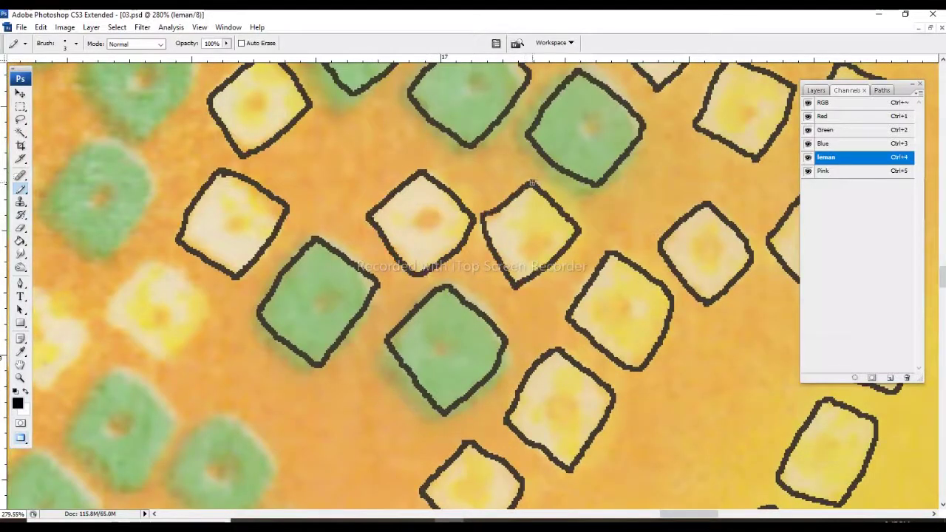
pyautogui.moveTo(518, 148); pyautogui.dragTo(562, 392)
pyautogui.moveTo(351, 156)
pyautogui.mouseDown()
pyautogui.moveTo(403, 236)
pyautogui.moveTo(373, 152)
pyautogui.mouseUp()
pyautogui.moveTo(417, 250)
pyautogui.mouseDown()
pyautogui.moveTo(417, 154)
pyautogui.moveTo(444, 263)
pyautogui.moveTo(373, 168)
pyautogui.mouseUp()
pyautogui.moveTo(373, 168); pyautogui.dragTo(411, 65)
pyautogui.moveTo(391, 151)
pyautogui.mouseDown()
pyautogui.moveTo(444, 278)
pyautogui.moveTo(341, 172)
pyautogui.mouseUp()
pyautogui.moveTo(327, 281); pyautogui.dragTo(416, 180)
# Outline several more green squares, including a lower-left one, and their right sides
pyautogui.moveTo(399, 140)
pyautogui.mouseDown()
pyautogui.moveTo(429, 252)
pyautogui.moveTo(353, 171)
pyautogui.mouseUp()
pyautogui.moveTo(355, 170); pyautogui.dragTo(409, 308)
pyautogui.moveTo(385, 203)
pyautogui.mouseDown()
pyautogui.moveTo(348, 292)
pyautogui.moveTo(381, 203)
pyautogui.mouseUp()
pyautogui.moveTo(464, 98)
pyautogui.mouseDown()
pyautogui.moveTo(409, 207)
pyautogui.moveTo(451, 304)
pyautogui.moveTo(377, 222)
pyautogui.mouseUp()
pyautogui.moveTo(377, 222)
pyautogui.mouseDown()
pyautogui.moveTo(425, 181)
pyautogui.moveTo(477, 296)
pyautogui.moveTo(384, 215)
pyautogui.mouseUp()
pyautogui.moveTo(385, 214); pyautogui.dragTo(451, 241)
pyautogui.moveTo(441, 194)
pyautogui.mouseDown()
pyautogui.moveTo(458, 299)
pyautogui.moveTo(443, 194)
pyautogui.mouseUp()
pyautogui.moveTo(444, 222); pyautogui.dragTo(492, 70)
pyautogui.moveTo(370, 230)
pyautogui.mouseDown()
pyautogui.moveTo(407, 340)
pyautogui.moveTo(362, 233)
pyautogui.mouseUp()
pyautogui.moveTo(362, 232); pyautogui.dragTo(318, 310)
pyautogui.moveTo(474, 73); pyautogui.dragTo(428, 265)
pyautogui.moveTo(423, 196); pyautogui.dragTo(449, 207)
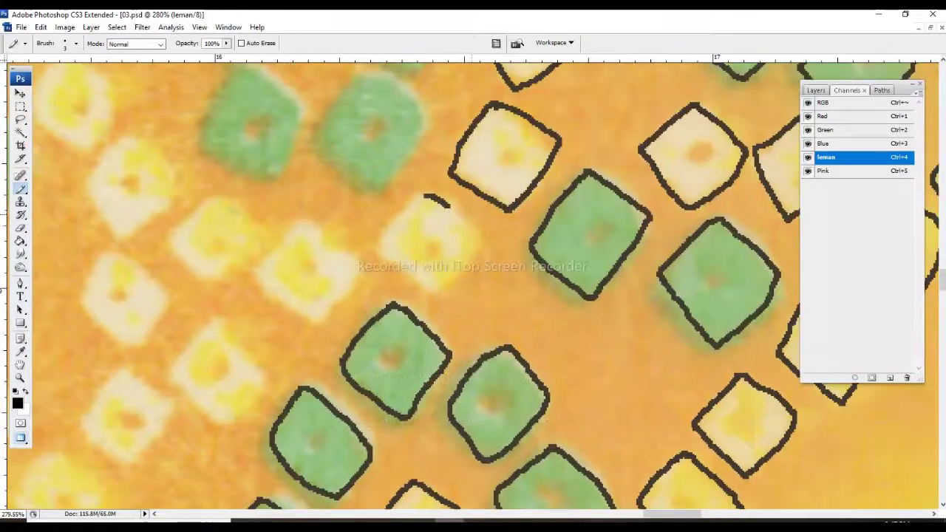
pyautogui.moveTo(384, 232); pyautogui.dragTo(403, 288)
pyautogui.moveTo(422, 197)
pyautogui.mouseDown()
pyautogui.moveTo(377, 296)
pyautogui.moveTo(355, 207)
pyautogui.mouseUp()
pyautogui.moveTo(414, 222); pyautogui.dragTo(447, 288)
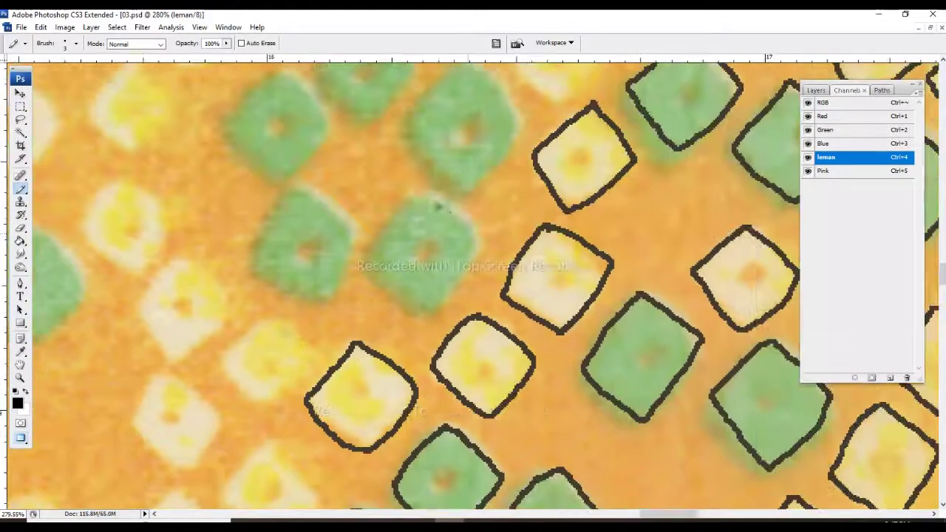
pyautogui.moveTo(418, 199); pyautogui.dragTo(404, 307)
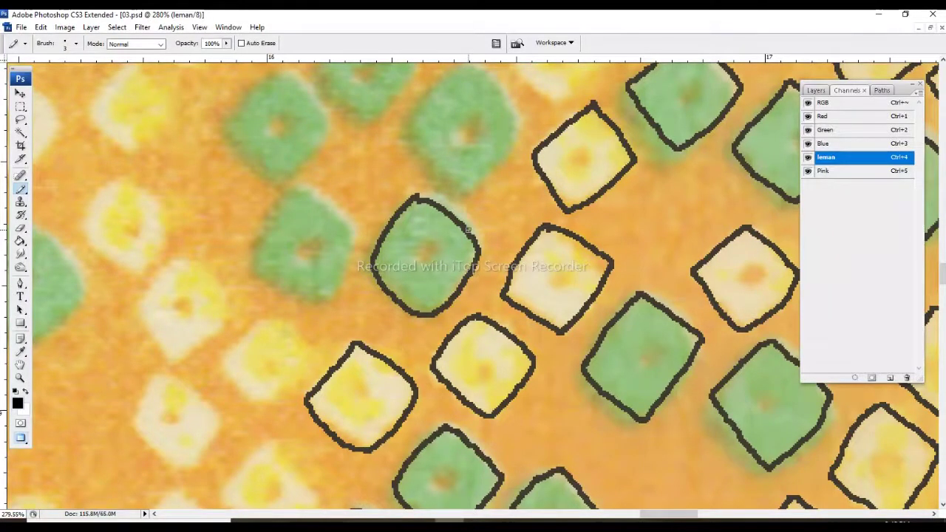
# Trace black outlines around the next yellow diamonds in the diagonal row
pyautogui.moveTo(468, 230); pyautogui.dragTo(511, 296)
pyautogui.moveTo(511, 127); pyautogui.dragTo(511, 176)
pyautogui.moveTo(510, 176); pyautogui.dragTo(486, 292)
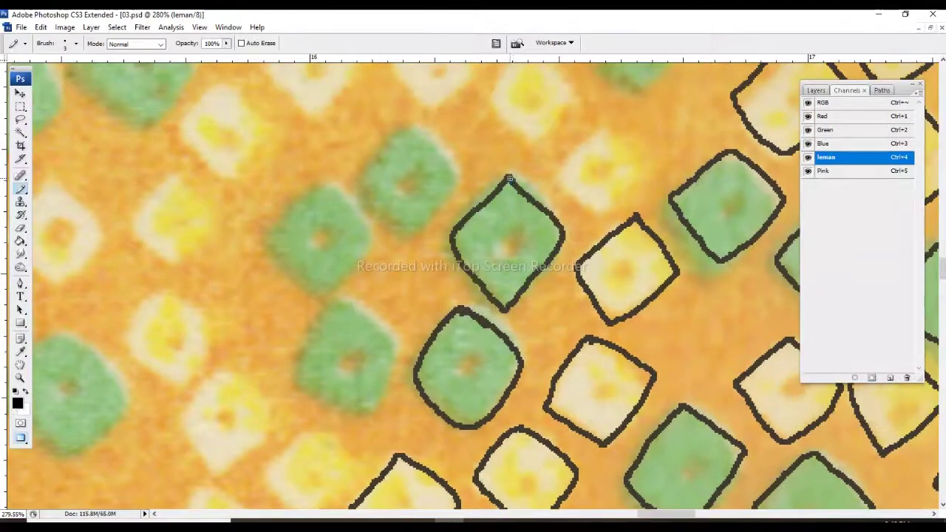
pyautogui.moveTo(509, 178); pyautogui.dragTo(444, 241)
pyautogui.moveTo(551, 184)
pyautogui.mouseDown()
pyautogui.moveTo(533, 280)
pyautogui.moveTo(595, 229)
pyautogui.moveTo(607, 330)
pyautogui.mouseUp()
pyautogui.moveTo(485, 216); pyautogui.dragTo(455, 241)
pyautogui.moveTo(455, 241); pyautogui.dragTo(444, 259)
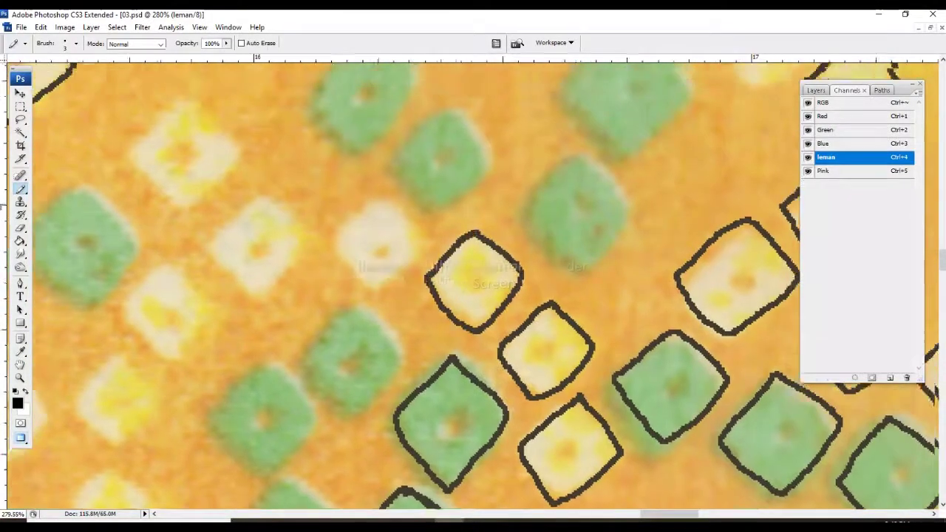
pyautogui.moveTo(573, 150); pyautogui.dragTo(543, 213)
pyautogui.moveTo(543, 213); pyautogui.dragTo(570, 320)
# Outline a green diamond and most of two yellow diamonds, including their left edges
pyautogui.moveTo(564, 202); pyautogui.dragTo(520, 298)
pyautogui.moveTo(569, 181)
pyautogui.mouseDown()
pyautogui.moveTo(606, 266)
pyautogui.moveTo(565, 185)
pyautogui.moveTo(457, 248)
pyautogui.mouseUp()
pyautogui.moveTo(577, 183)
pyautogui.mouseDown()
pyautogui.moveTo(525, 251)
pyautogui.moveTo(595, 184)
pyautogui.mouseUp()
pyautogui.moveTo(570, 244)
pyautogui.mouseDown()
pyautogui.moveTo(461, 263)
pyautogui.moveTo(524, 201)
pyautogui.moveTo(463, 255)
pyautogui.moveTo(513, 196)
pyautogui.mouseUp()
pyautogui.moveTo(421, 239); pyautogui.dragTo(514, 198)
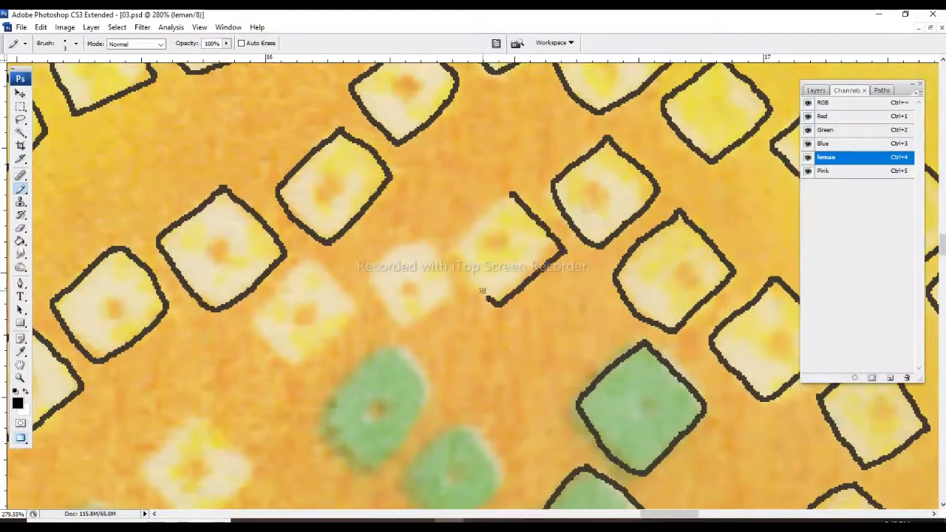
pyautogui.moveTo(482, 292); pyautogui.dragTo(452, 255)
pyautogui.moveTo(453, 255); pyautogui.dragTo(491, 208)
pyautogui.moveTo(491, 209); pyautogui.dragTo(616, 160)
# Undo a wobbly stroke, then cleanly outline the pale diamonds and green diamonds' upper edges
pyautogui.hotkey('ctrl', 'z')
pyautogui.moveTo(550, 179); pyautogui.dragTo(532, 272)
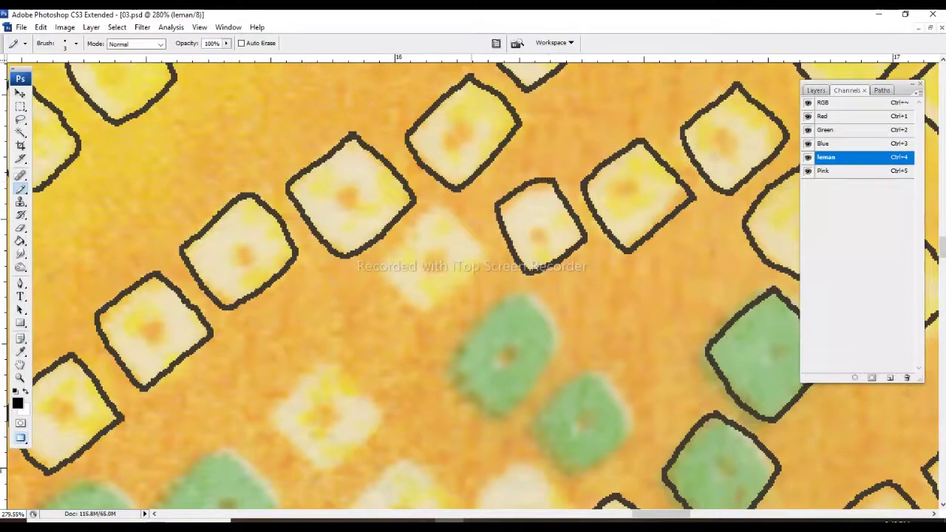
pyautogui.moveTo(444, 204); pyautogui.dragTo(510, 158)
pyautogui.moveTo(510, 158); pyautogui.dragTo(521, 246)
pyautogui.moveTo(511, 159); pyautogui.dragTo(425, 111)
pyautogui.moveTo(499, 188); pyautogui.dragTo(532, 252)
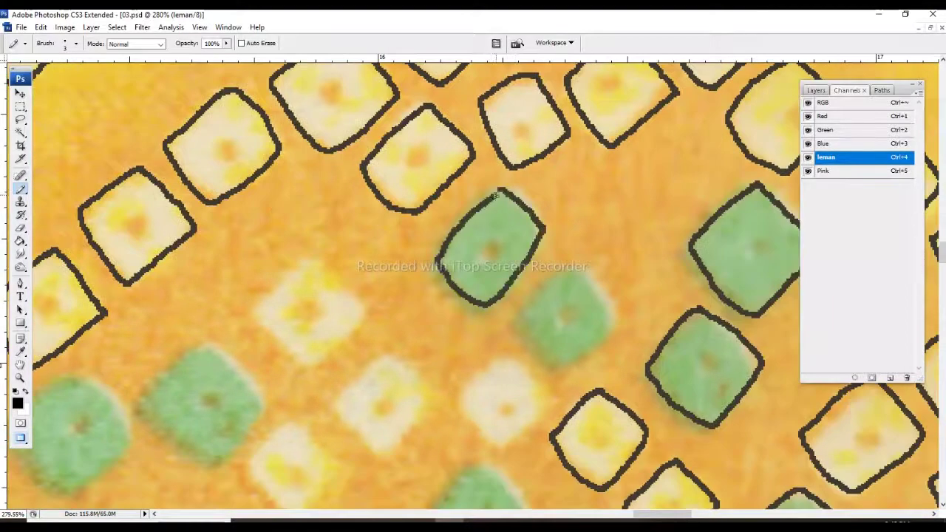
pyautogui.moveTo(496, 194); pyautogui.dragTo(457, 112)
pyautogui.moveTo(538, 182); pyautogui.dragTo(573, 250)
pyautogui.moveTo(536, 183); pyautogui.dragTo(588, 82)
pyautogui.moveTo(521, 175); pyautogui.dragTo(563, 224)
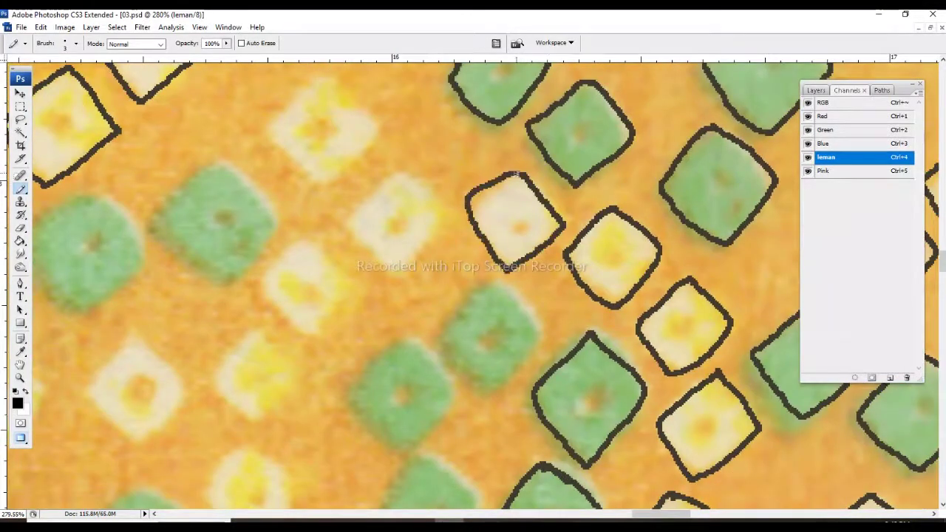
pyautogui.moveTo(516, 173); pyautogui.dragTo(486, 104)
pyautogui.moveTo(477, 211)
pyautogui.mouseDown()
pyautogui.moveTo(521, 259)
pyautogui.moveTo(440, 229)
pyautogui.moveTo(569, 322)
pyautogui.moveTo(516, 256)
pyautogui.mouseUp()
pyautogui.moveTo(516, 259)
pyautogui.mouseDown()
pyautogui.moveTo(416, 266)
pyautogui.moveTo(466, 209)
pyautogui.mouseUp()
pyautogui.moveTo(494, 378); pyautogui.dragTo(446, 230)
# Outline a green diamond's right edges and more diamonds in a newly panned area, undoing one stroke
pyautogui.moveTo(418, 337); pyautogui.dragTo(369, 295)
pyautogui.moveTo(408, 231); pyautogui.dragTo(453, 339)
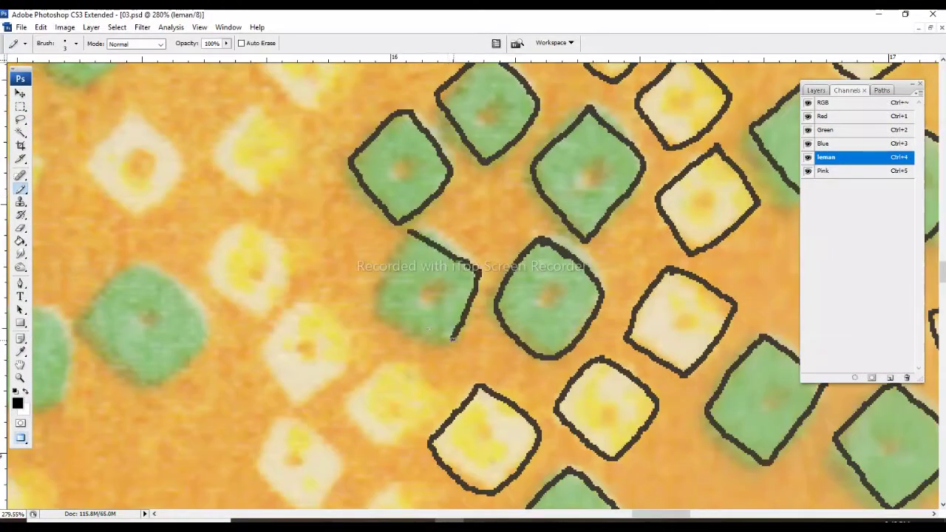
pyautogui.moveTo(406, 233); pyautogui.dragTo(565, 455)
pyautogui.moveTo(414, 283); pyautogui.dragTo(466, 229)
pyautogui.moveTo(466, 229)
pyautogui.mouseDown()
pyautogui.moveTo(496, 199)
pyautogui.moveTo(444, 318)
pyautogui.mouseUp()
pyautogui.moveTo(437, 274); pyautogui.dragTo(487, 200)
pyautogui.moveTo(488, 200); pyautogui.dragTo(508, 200)
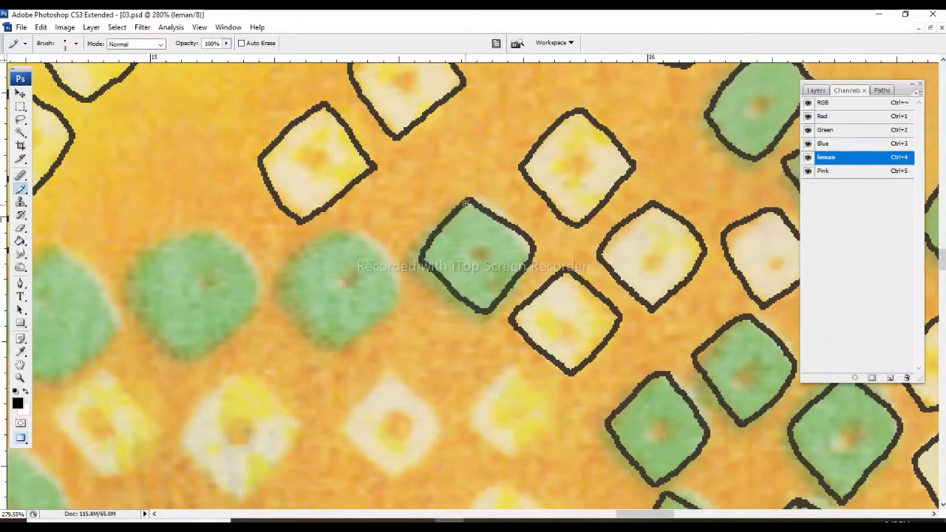
pyautogui.moveTo(397, 362)
pyautogui.mouseDown()
pyautogui.moveTo(443, 194)
pyautogui.moveTo(396, 296)
pyautogui.moveTo(444, 195)
pyautogui.mouseUp()
pyautogui.moveTo(555, 189)
pyautogui.mouseDown()
pyautogui.moveTo(510, 222)
pyautogui.moveTo(537, 173)
pyautogui.mouseUp()
pyautogui.hotkey('ctrl', 'z')
pyautogui.moveTo(490, 129); pyautogui.dragTo(538, 172)
# Close the open left sides of the yellow diamond outlines while scrolling down the row
pyautogui.scroll(-2, 480, 204)
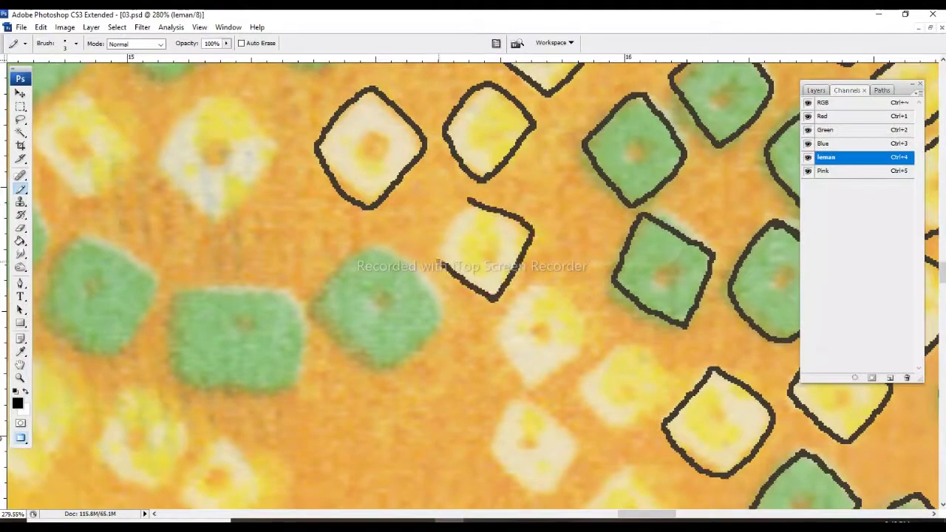
pyautogui.moveTo(440, 263); pyautogui.dragTo(470, 199)
pyautogui.scroll(-4, 522, 189)
pyautogui.moveTo(503, 283); pyautogui.dragTo(521, 178)
pyautogui.scroll(-2, 559, 192)
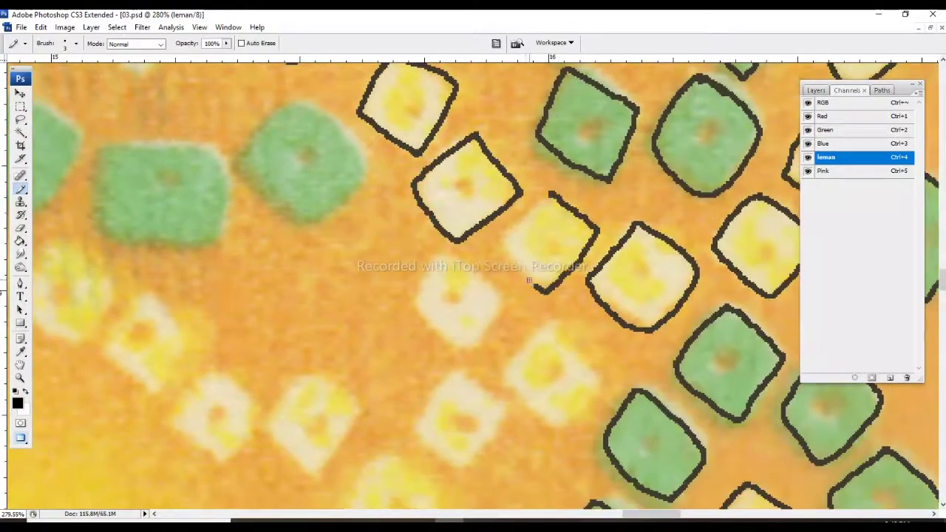
pyautogui.scroll(-2, 509, 207)
pyautogui.moveTo(530, 281)
pyautogui.mouseDown()
pyautogui.moveTo(550, 193)
pyautogui.moveTo(630, 222)
pyautogui.moveTo(569, 172)
pyautogui.moveTo(577, 222)
pyautogui.moveTo(521, 168)
pyautogui.moveTo(531, 257)
pyautogui.mouseUp()
pyautogui.scroll(-3, 518, 222)
pyautogui.scroll(-2, 570, 172)
pyautogui.scroll(-4, 521, 168)
pyautogui.hscroll(-2, 521, 168)
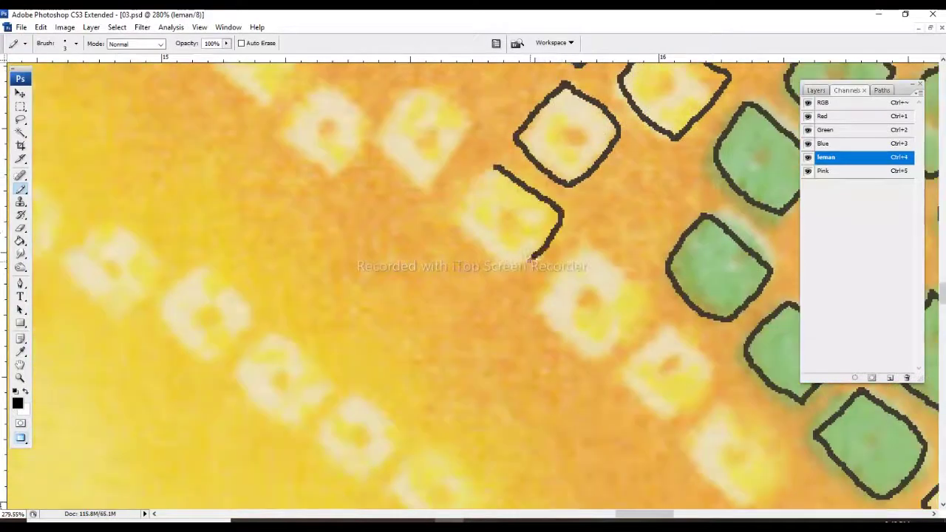
pyautogui.scroll(-2, 517, 259)
pyautogui.hscroll(5, 517, 259)
# Outline further yellow diamonds and start the newest one, scrolling across the channel
pyautogui.moveTo(475, 200); pyautogui.dragTo(507, 301)
pyautogui.scroll(-4, 468, 207)
pyautogui.hscroll(3, 469, 207)
pyautogui.moveTo(489, 206); pyautogui.dragTo(528, 235)
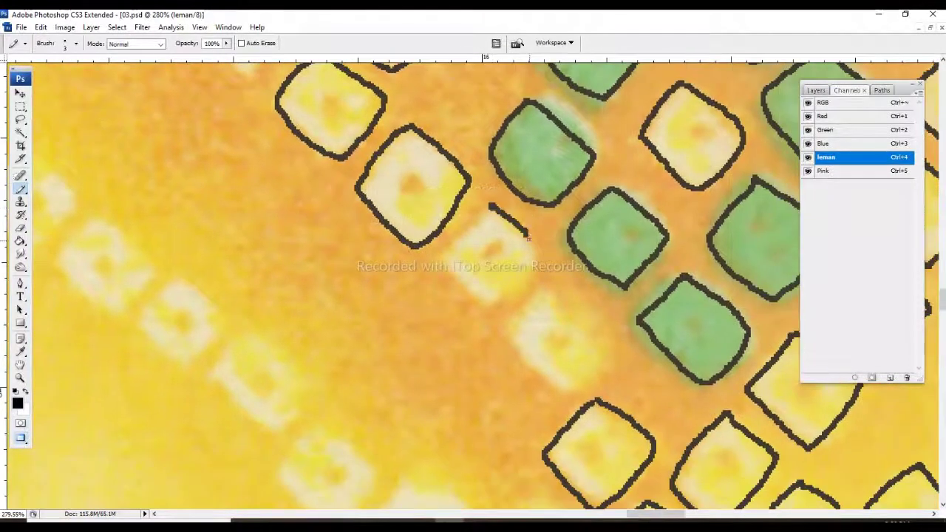
pyautogui.moveTo(444, 263); pyautogui.dragTo(490, 205)
pyautogui.scroll(-4, 517, 199)
pyautogui.hscroll(2, 518, 200)
pyautogui.moveTo(519, 297)
pyautogui.mouseDown()
pyautogui.moveTo(462, 237)
pyautogui.moveTo(454, 348)
pyautogui.moveTo(515, 226)
pyautogui.mouseUp()
pyautogui.scroll(-4, 507, 232)
pyautogui.hscroll(-2, 492, 275)
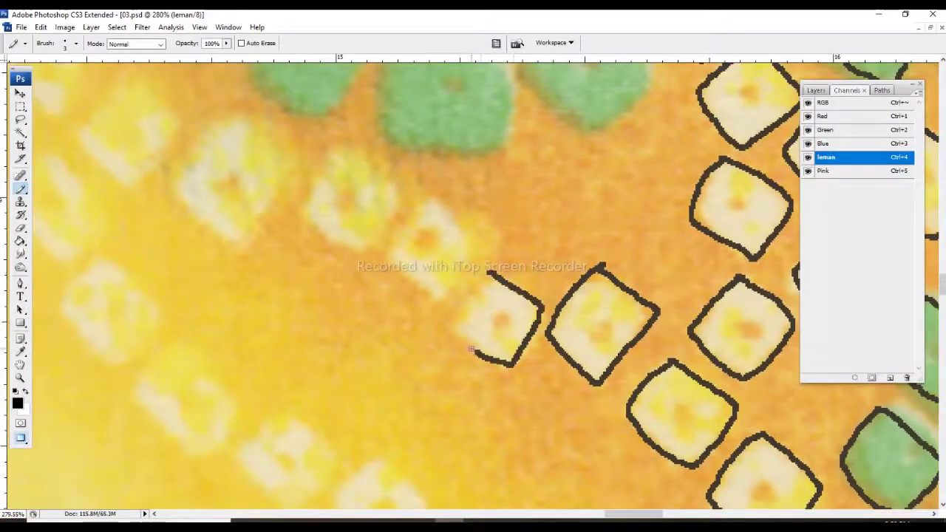
pyautogui.hscroll(-3, 488, 274)
pyautogui.moveTo(471, 349)
pyautogui.mouseDown()
pyautogui.moveTo(488, 274)
pyautogui.moveTo(458, 362)
pyautogui.moveTo(484, 247)
pyautogui.moveTo(486, 325)
pyautogui.moveTo(499, 244)
pyautogui.moveTo(466, 333)
pyautogui.moveTo(505, 225)
pyautogui.moveTo(473, 314)
pyautogui.moveTo(503, 194)
pyautogui.mouseUp()
pyautogui.hscroll(-3, 484, 247)
pyautogui.hscroll(-3, 499, 244)
pyautogui.hscroll(-3, 505, 226)
pyautogui.hscroll(-3, 503, 193)
pyautogui.moveTo(448, 201)
pyautogui.mouseDown()
pyautogui.moveTo(436, 310)
pyautogui.moveTo(448, 201)
pyautogui.mouseUp()
# Pencil black outlines around the next light squares, undoing one stray stroke and closing a diamond
pyautogui.hscroll(1, 447, 201)
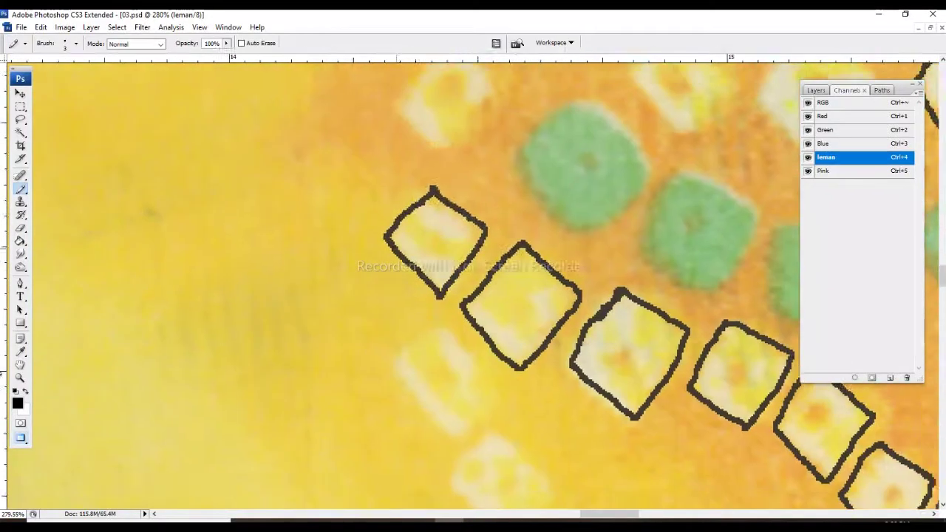
pyautogui.scroll(-3, 473, 296)
pyautogui.moveTo(436, 248)
pyautogui.mouseDown()
pyautogui.moveTo(462, 355)
pyautogui.moveTo(374, 296)
pyautogui.mouseUp()
pyautogui.scroll(-5, 373, 296)
pyautogui.moveTo(414, 221)
pyautogui.mouseDown()
pyautogui.moveTo(436, 325)
pyautogui.moveTo(503, 259)
pyautogui.mouseUp()
pyautogui.scroll(-3, 473, 296)
pyautogui.moveTo(460, 193)
pyautogui.mouseDown()
pyautogui.moveTo(521, 255)
pyautogui.moveTo(462, 194)
pyautogui.mouseUp()
pyautogui.moveTo(562, 260); pyautogui.dragTo(591, 370)
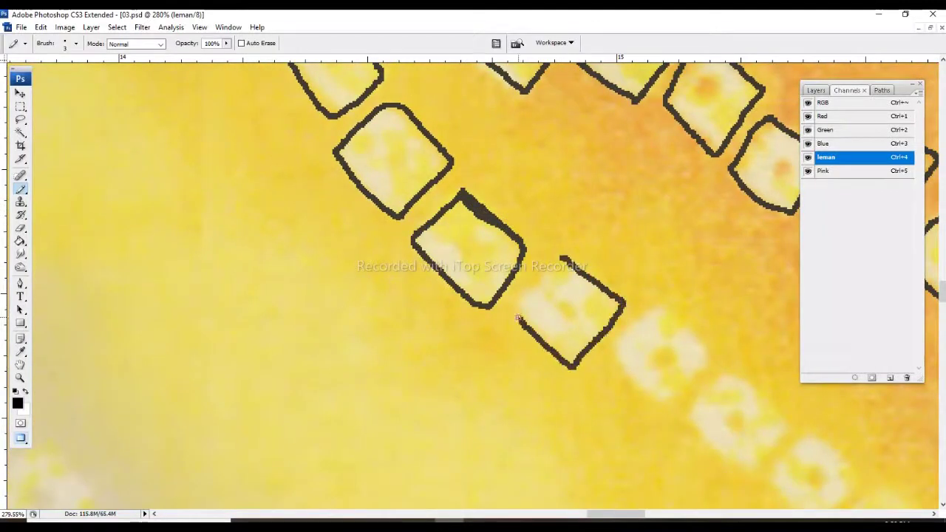
pyautogui.hotkey('ctrl', 'alt', 'z')
pyautogui.scroll(-3, 522, 183)
pyautogui.moveTo(486, 256); pyautogui.dragTo(519, 178)
# Outline the further light squares lower down the motif in black
pyautogui.scroll(-3, 541, 185)
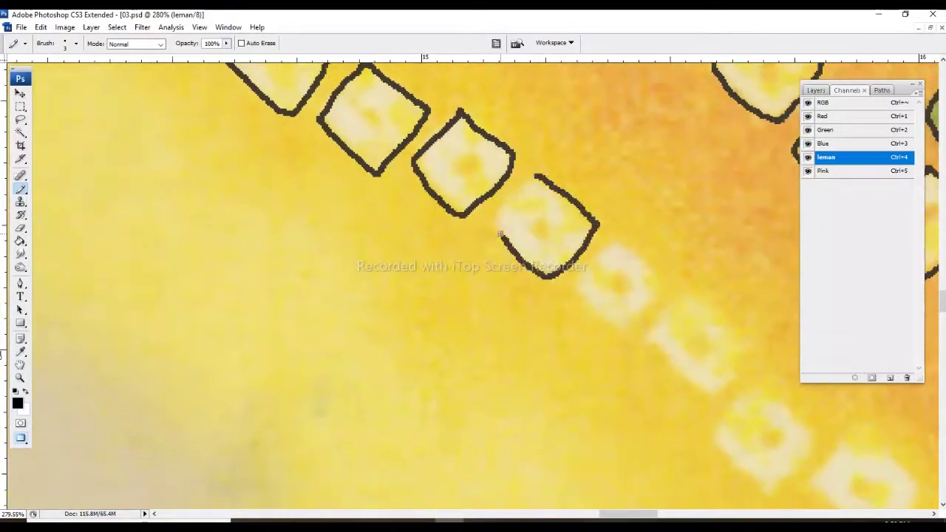
pyautogui.scroll(-3, 535, 175)
pyautogui.moveTo(501, 235)
pyautogui.mouseDown()
pyautogui.moveTo(535, 175)
pyautogui.moveTo(532, 211)
pyautogui.mouseUp()
pyautogui.scroll(-3, 553, 148)
pyautogui.moveTo(552, 150)
pyautogui.mouseDown()
pyautogui.moveTo(592, 172)
pyautogui.moveTo(527, 214)
pyautogui.moveTo(562, 172)
pyautogui.mouseUp()
pyautogui.scroll(-3, 591, 172)
pyautogui.scroll(-3, 574, 174)
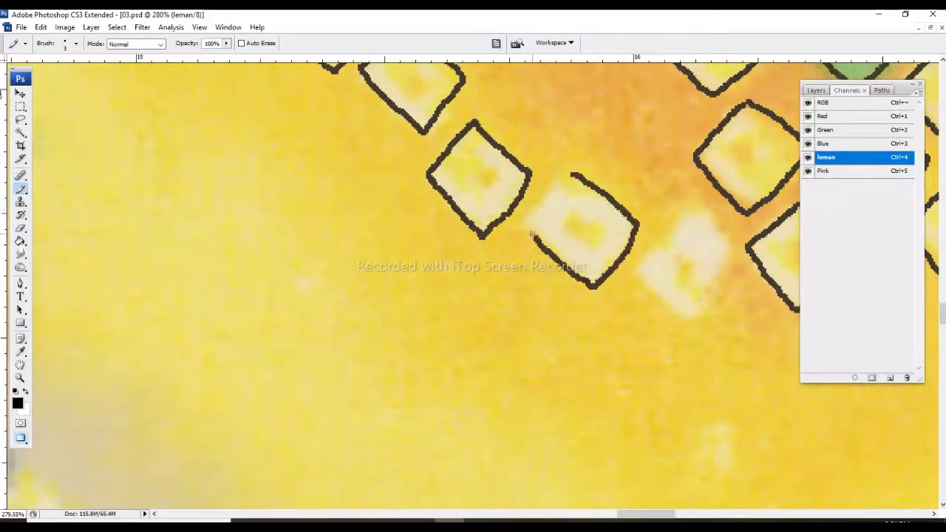
pyautogui.scroll(-3, 571, 175)
pyautogui.moveTo(532, 234)
pyautogui.mouseDown()
pyautogui.moveTo(571, 174)
pyautogui.moveTo(562, 266)
pyautogui.moveTo(592, 181)
pyautogui.moveTo(587, 262)
pyautogui.mouseUp()
pyautogui.scroll(-3, 591, 180)
pyautogui.scroll(-3, 592, 180)
pyautogui.hscroll(-5, 473, 287)
pyautogui.scroll(-2, 516, 256)
pyautogui.hscroll(-3, 516, 256)
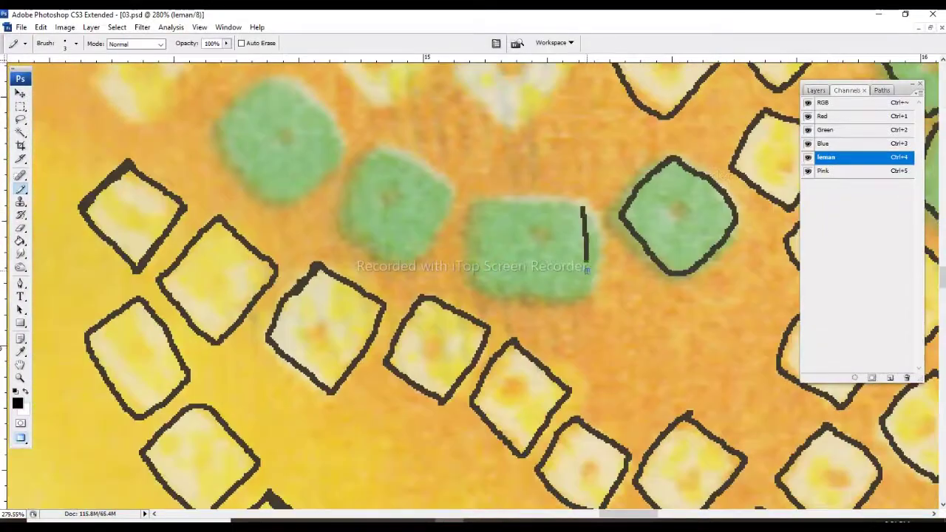
# Close the open top and left edges of the green squares' outlines
pyautogui.moveTo(494, 205); pyautogui.dragTo(583, 207)
pyautogui.hscroll(-2, 524, 219)
pyautogui.scroll(1, 524, 218)
pyautogui.hscroll(-1, 523, 219)
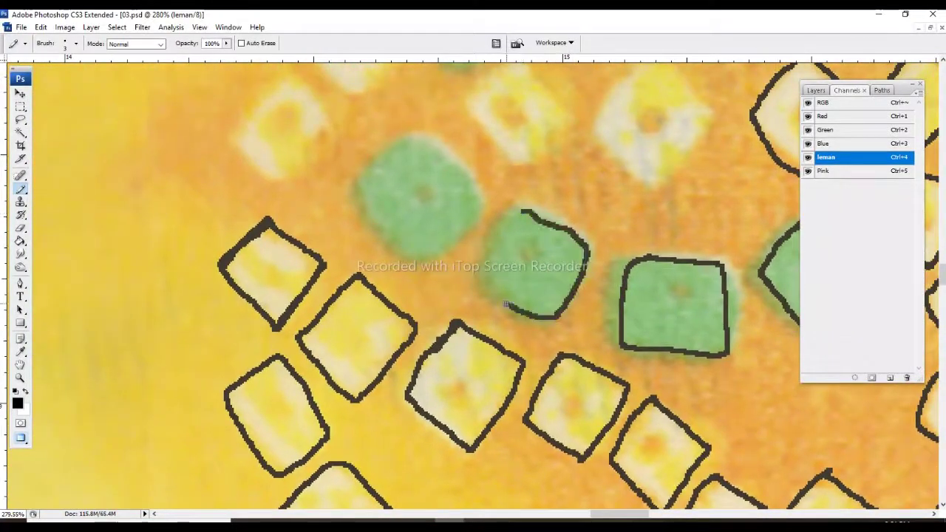
pyautogui.moveTo(507, 304); pyautogui.dragTo(522, 212)
pyautogui.hscroll(-2, 583, 268)
pyautogui.scroll(1, 582, 269)
pyautogui.moveTo(519, 329); pyautogui.dragTo(530, 214)
pyautogui.hscroll(-2, 529, 222)
pyautogui.scroll(1, 530, 222)
# Outline the remaining yellow and green squares, including the faded yellow square, in black
pyautogui.moveTo(464, 222)
pyautogui.mouseDown()
pyautogui.moveTo(454, 328)
pyautogui.moveTo(464, 234)
pyautogui.mouseUp()
pyautogui.scroll(1, 517, 229)
pyautogui.moveTo(494, 298); pyautogui.dragTo(527, 220)
pyautogui.hscroll(2, 527, 221)
pyautogui.moveTo(550, 186)
pyautogui.mouseDown()
pyautogui.moveTo(488, 244)
pyautogui.moveTo(534, 185)
pyautogui.mouseUp()
pyautogui.hscroll(2, 533, 188)
pyautogui.moveTo(492, 237)
pyautogui.mouseDown()
pyautogui.moveTo(432, 282)
pyautogui.moveTo(492, 237)
pyautogui.mouseUp()
pyautogui.scroll(1, 492, 237)
pyautogui.moveTo(550, 188)
pyautogui.mouseDown()
pyautogui.moveTo(473, 292)
pyautogui.moveTo(548, 188)
pyautogui.mouseUp()
pyautogui.hscroll(2, 547, 188)
pyautogui.moveTo(630, 214); pyautogui.dragTo(558, 160)
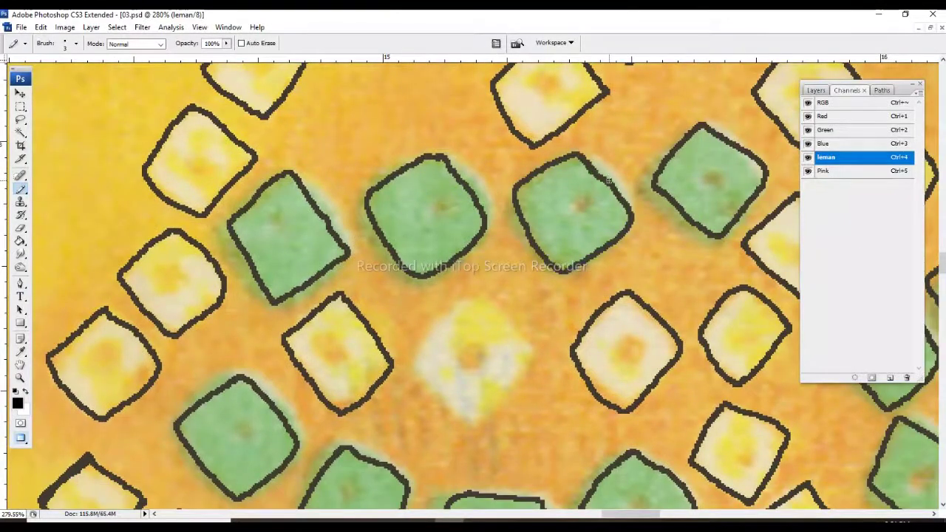
pyautogui.scroll(-2, 609, 181)
pyautogui.moveTo(492, 189)
pyautogui.mouseDown()
pyautogui.moveTo(509, 318)
pyautogui.moveTo(546, 214)
pyautogui.mouseUp()
pyautogui.scroll(-2, 546, 215)
# Zoom out to view the whole motif and select the leman channel with Ctrl+4
pyautogui.hotkey('ctrl', '-')
pyautogui.hotkey('ctrl', '-')
pyautogui.hotkey('ctrl', '-')
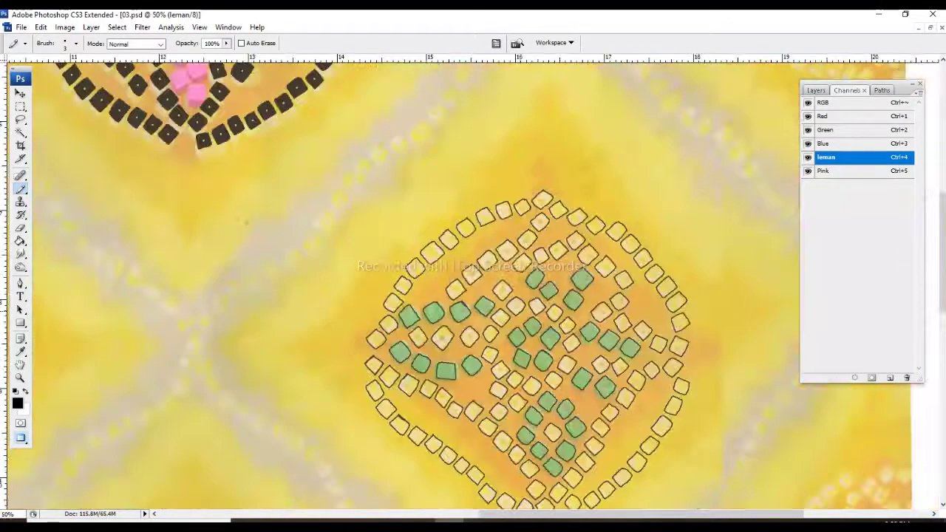
pyautogui.scroll(-2, 473, 281)
pyautogui.hscroll(2, 473, 281)
pyautogui.hotkey('ctrl', '4')
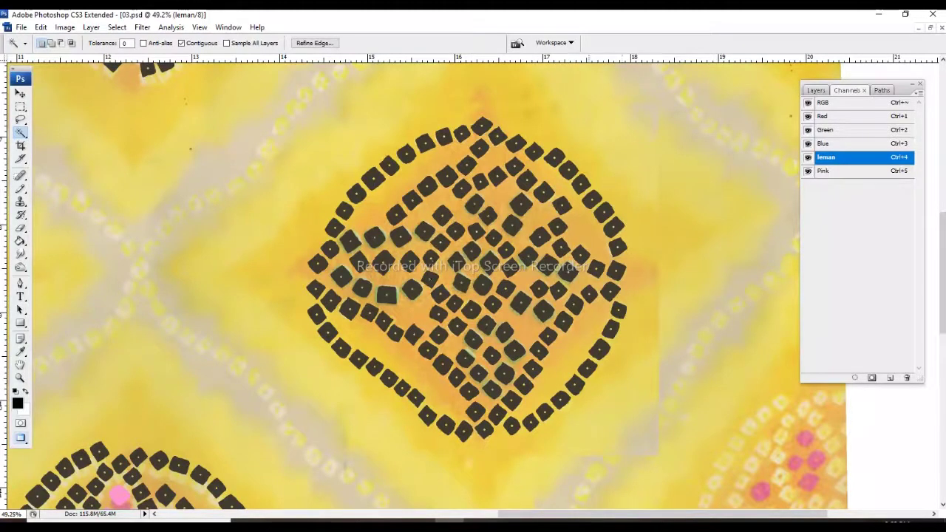
# Add two more inner squares to the selection and clear their dark fill
pyautogui.moveTo(473, 266); pyautogui.dragTo(465, 237)
pyautogui.keyDown('shift'); pyautogui.click(365, 208); pyautogui.keyUp('shift')
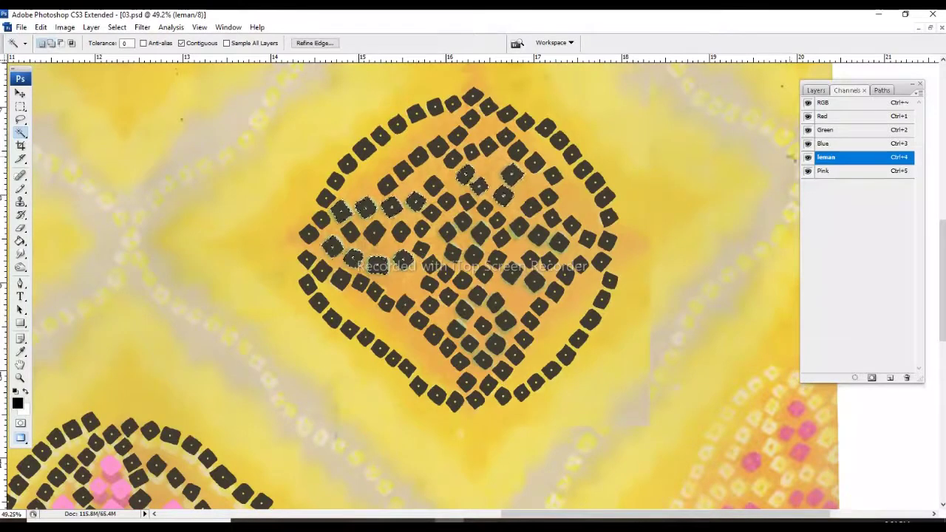
pyautogui.keyDown('shift'); pyautogui.click(570, 224); pyautogui.keyUp('shift')
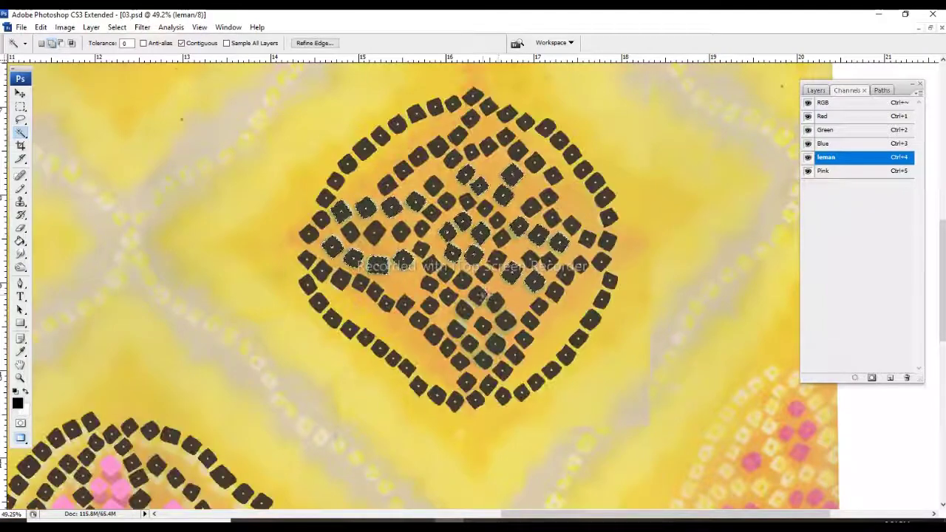
pyautogui.press('Delete')
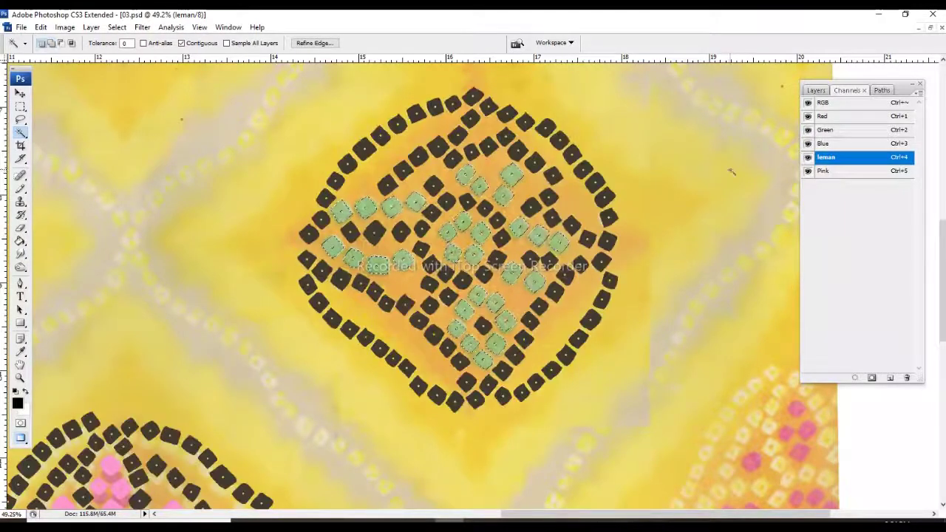
# Create a new channel named 'Green' with blue as its display colour
pyautogui.click(872, 378)
pyautogui.doubleClick(850, 184)
pyautogui.write('Green')
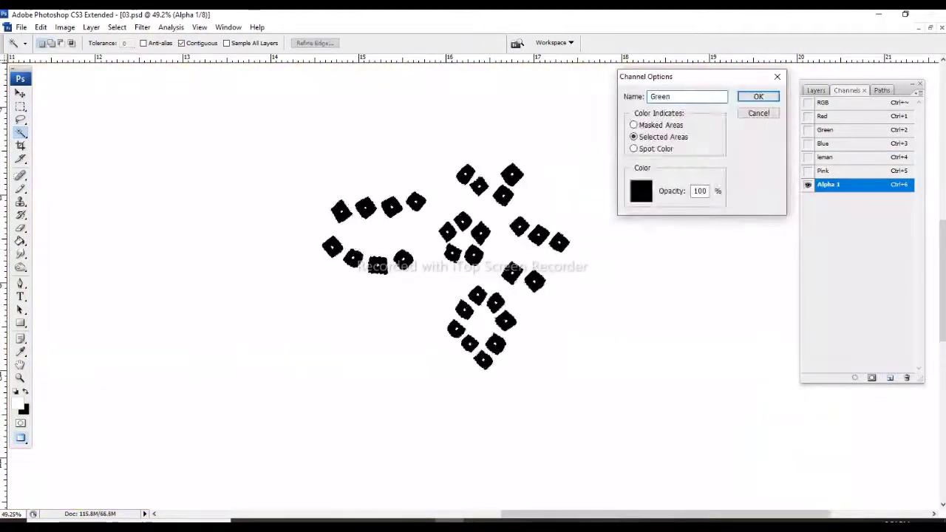
pyautogui.click(638, 190)
pyautogui.click(658, 159)
pyautogui.click(636, 104)
pyautogui.click(766, 90)
pyautogui.press('Return')
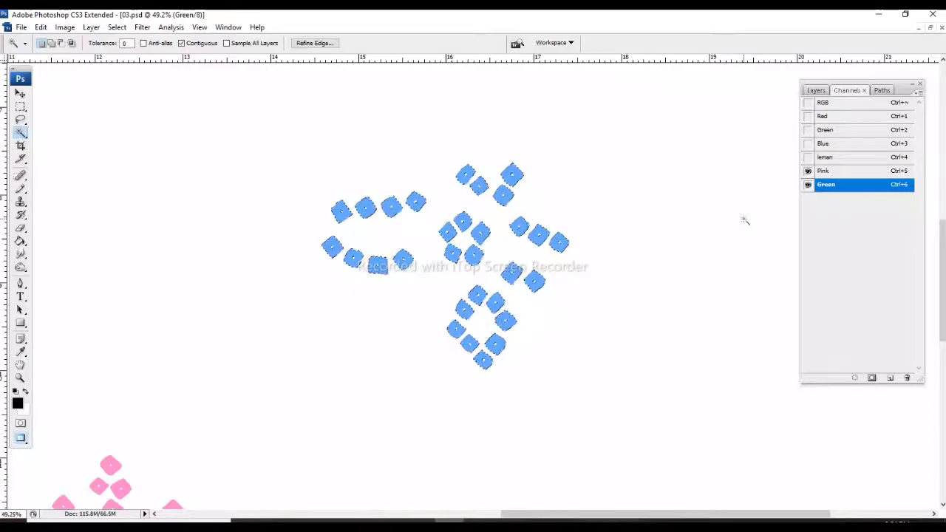
# Make the leman channel visible and active alongside Green, then zoom out
pyautogui.click(808, 157)
pyautogui.keyDown('shift'); pyautogui.click(850, 156); pyautogui.keyUp('shift')
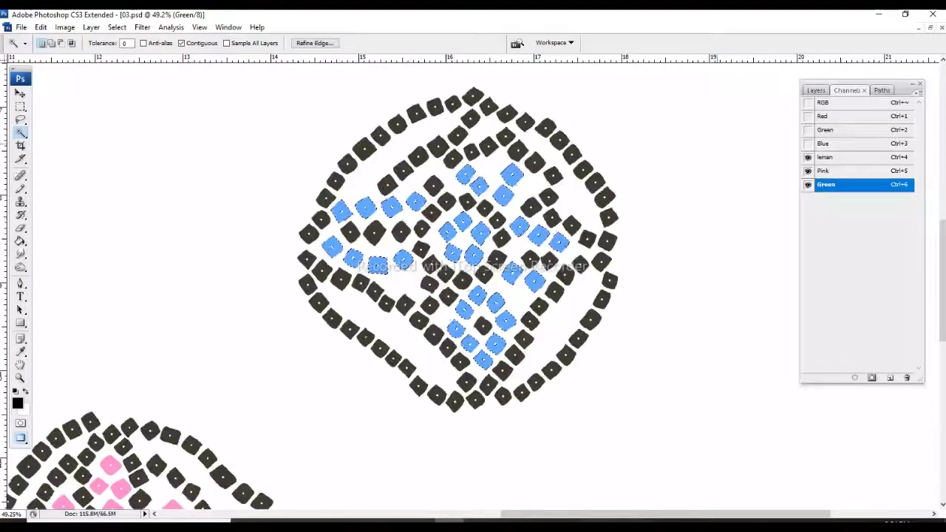
pyautogui.hotkey('ctrl', '-')
pyautogui.hotkey('ctrl', '-')
pyautogui.hotkey('ctrl', '-')
# Draw a rectangular marquee around the complete right-hand motif
pyautogui.press('m')
pyautogui.press('w')
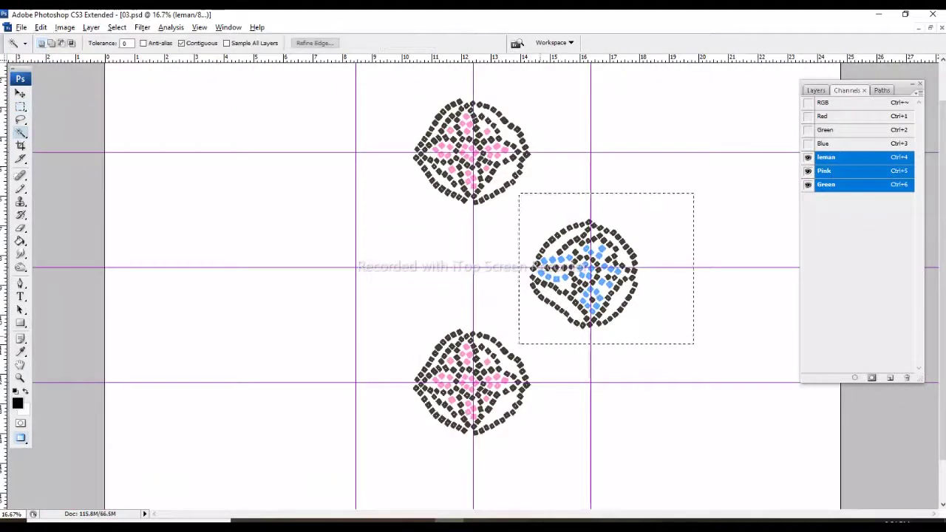
pyautogui.press('`')
pyautogui.scroll(2, 658, 264)
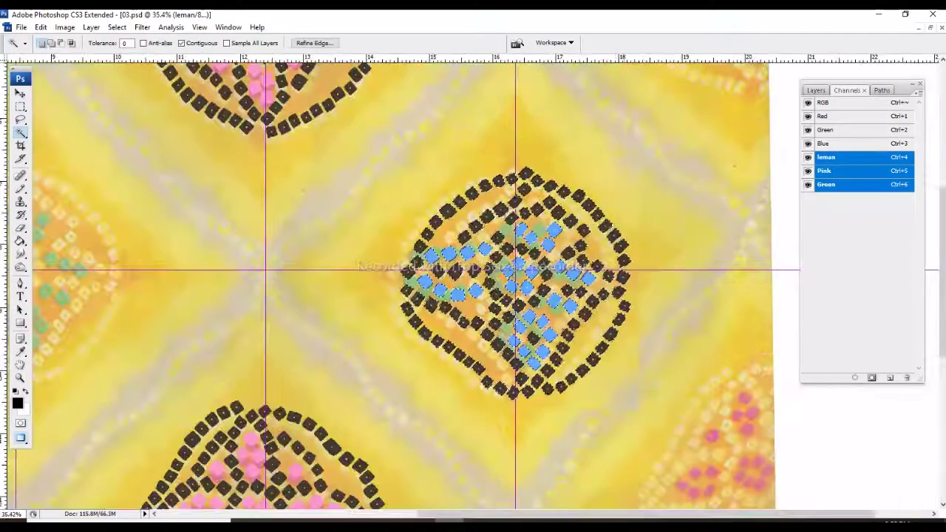
pyautogui.press('m')
pyautogui.moveTo(720, 128); pyautogui.dragTo(515, 443)
pyautogui.moveTo(509, 248); pyautogui.dragTo(670, 226)
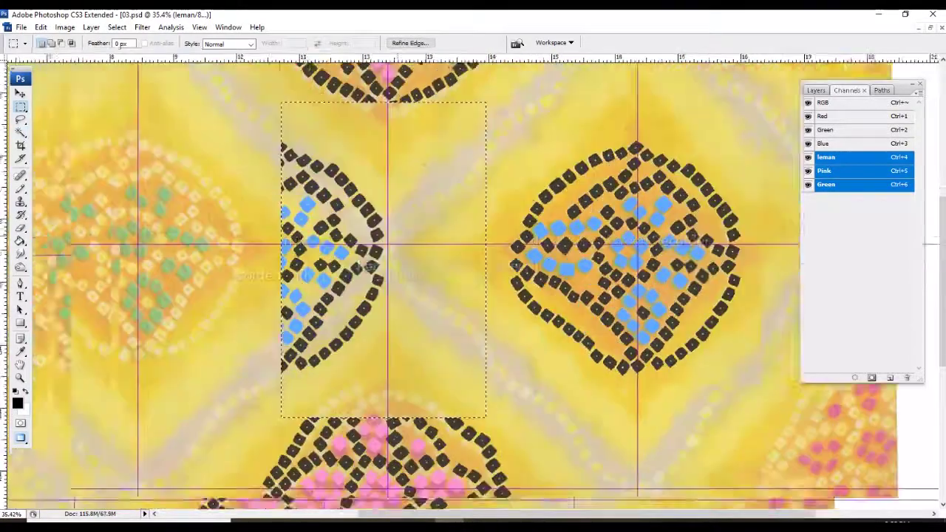
pyautogui.press('`')
# Copy the right motif and place it over the cut-off left motif
pyautogui.press('Tab')
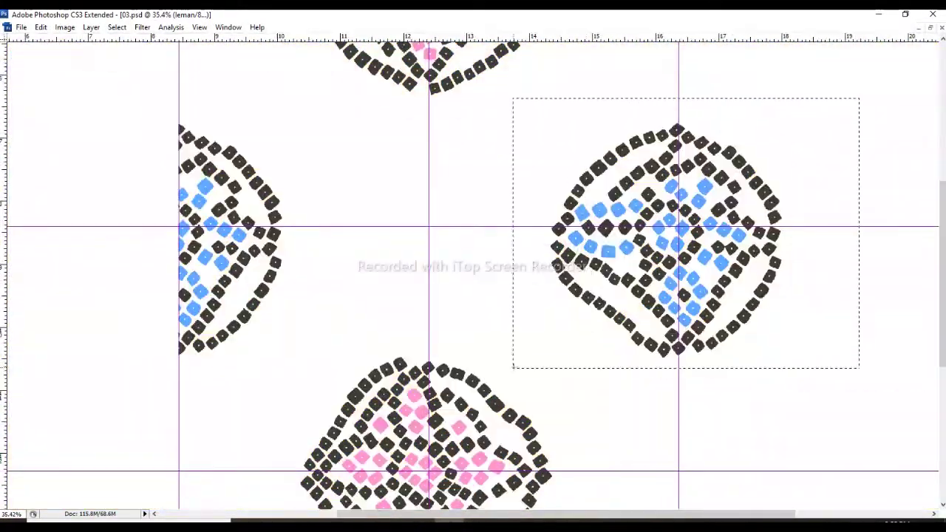
pyautogui.moveTo(665, 259); pyautogui.dragTo(165, 259)
pyautogui.scroll(5, 316, 233)
pyautogui.scroll(-2, 316, 234)
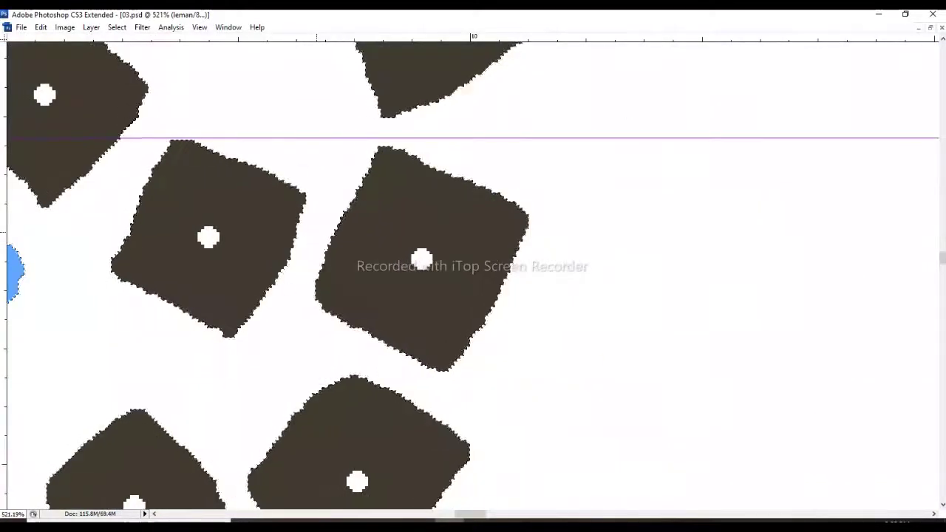
pyautogui.scroll(-8, 316, 233)
pyautogui.press('Tab')
pyautogui.press('`')
pyautogui.scroll(1, 473, 266)
pyautogui.scroll(1, 473, 266)
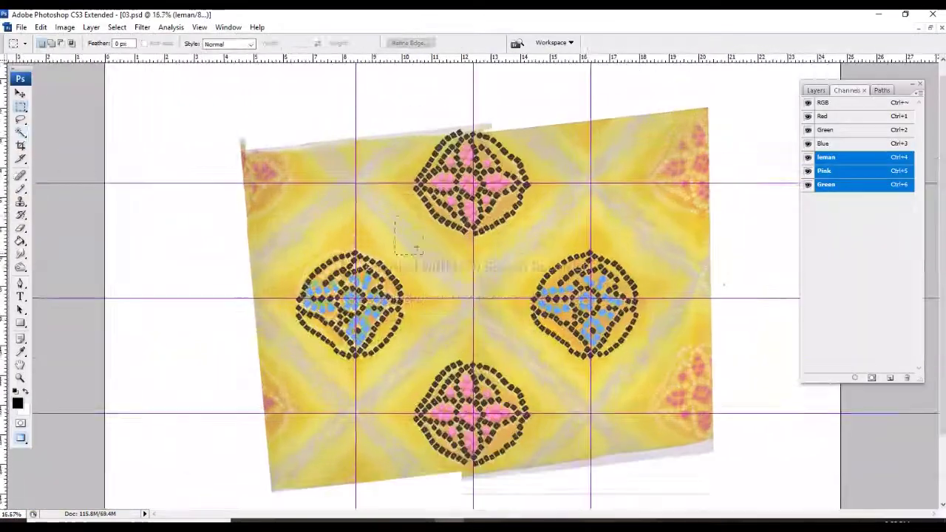
# Marquee the square between the guides and transform it to snap a corner onto a guide
pyautogui.moveTo(356, 184); pyautogui.dragTo(554, 389)
pyautogui.scroll(10, 585, 412)
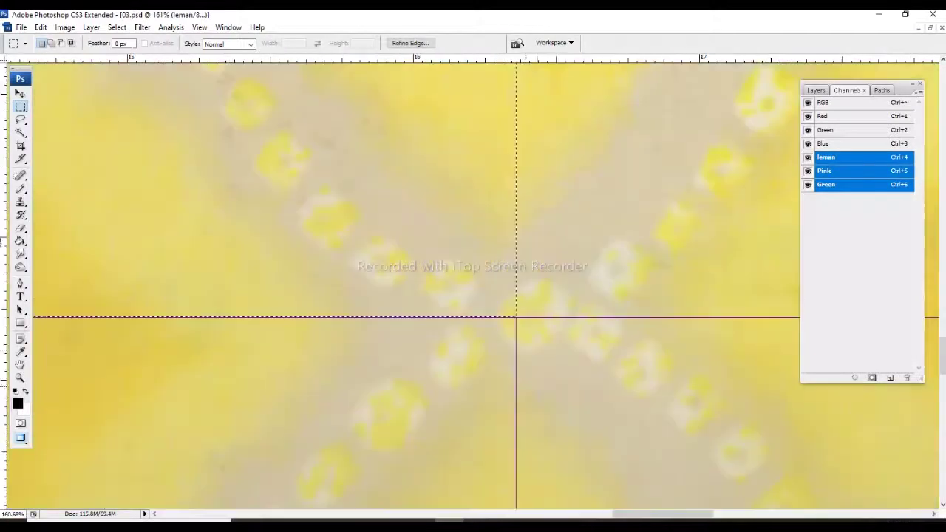
pyautogui.scroll(1, 560, 218)
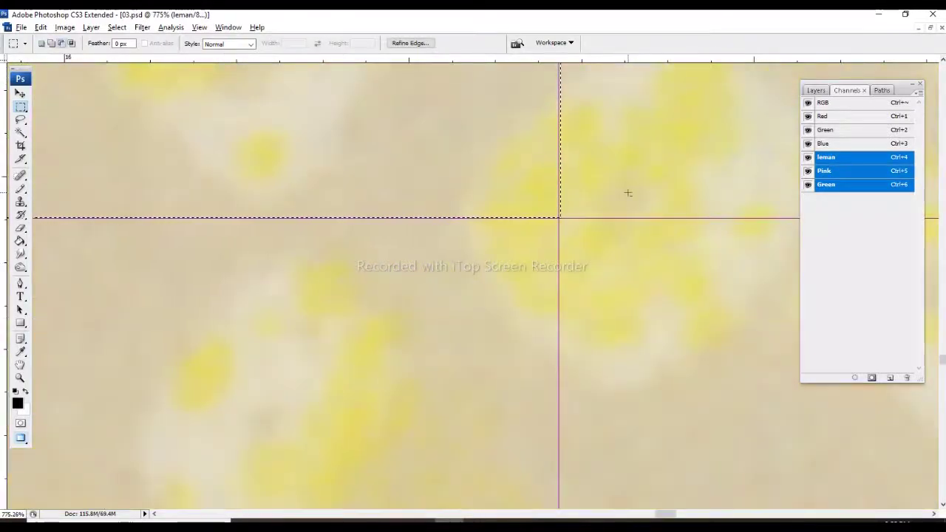
pyautogui.hotkey('alt', 's')
pyautogui.press('t')
pyautogui.press('Return')
pyautogui.moveTo(560, 217); pyautogui.dragTo(559, 218)
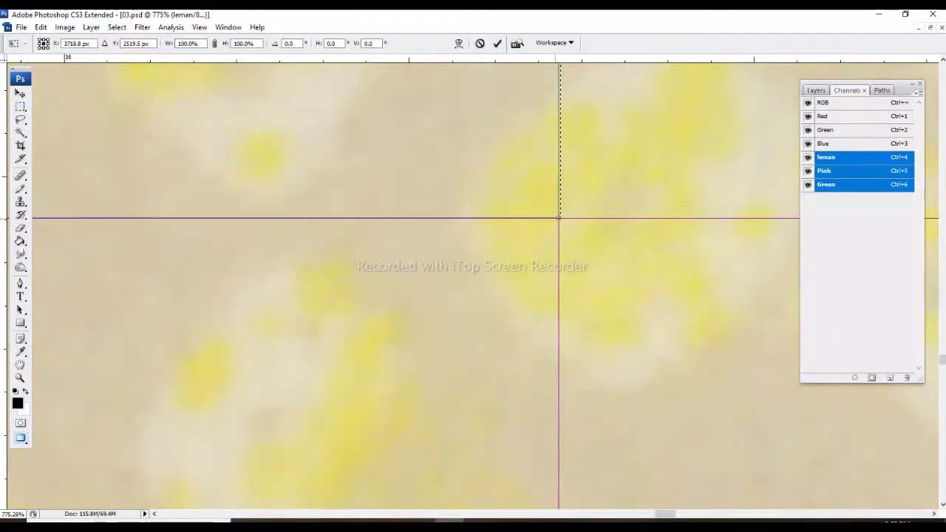
pyautogui.press('Return')
# Transform the selection again so its other corner aligns with the guide intersection
pyautogui.scroll(-5, 560, 217)
pyautogui.scroll(-4, 545, 236)
pyautogui.scroll(-2, 477, 175)
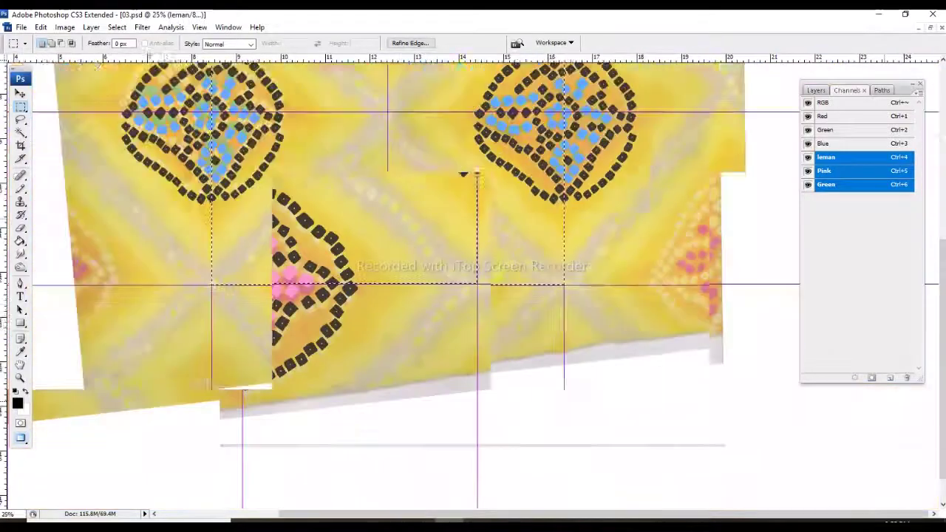
pyautogui.scroll(-1, 477, 175)
pyautogui.scroll(1, 362, 161)
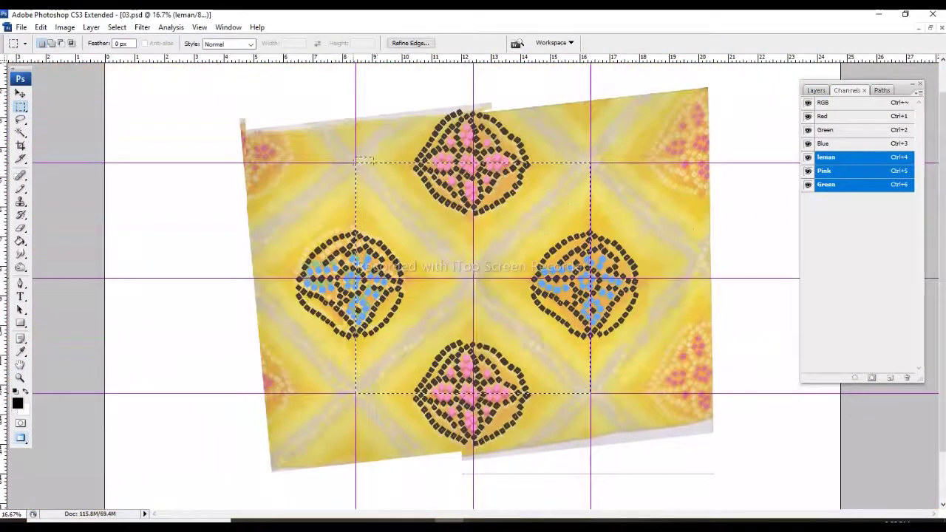
pyautogui.scroll(8, 366, 159)
pyautogui.scroll(2, 405, 207)
pyautogui.hotkey('alt', 's')
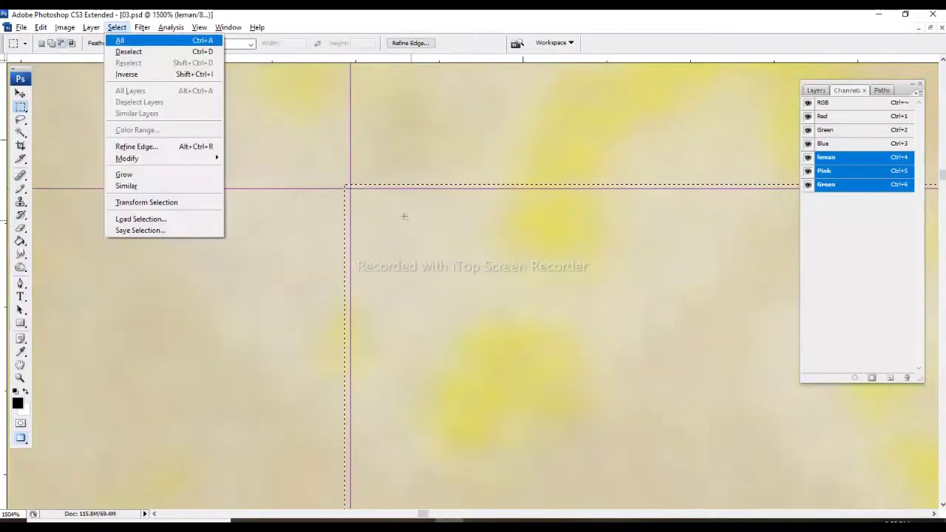
pyautogui.press('Return')
pyautogui.hotkey('ctrl', 't')
pyautogui.moveTo(344, 185); pyautogui.dragTo(351, 188)
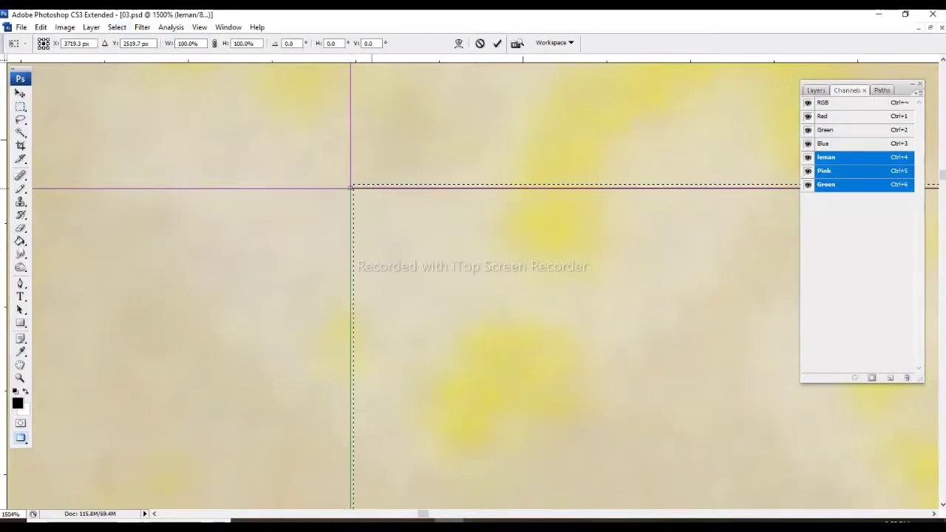
pyautogui.press('Return')
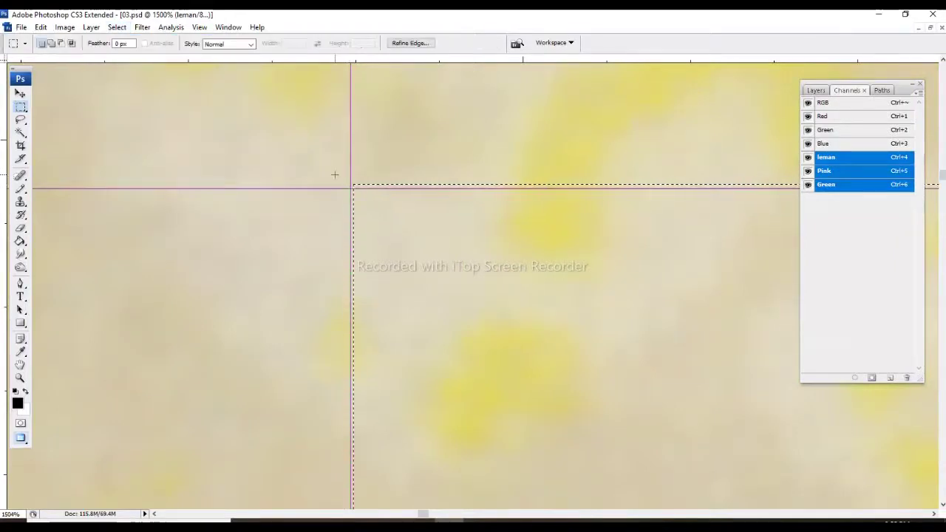
pyautogui.scroll(-2, 351, 188)
pyautogui.scroll(-4, 351, 188)
pyautogui.scroll(-4, 352, 188)
pyautogui.scroll(-1, 334, 175)
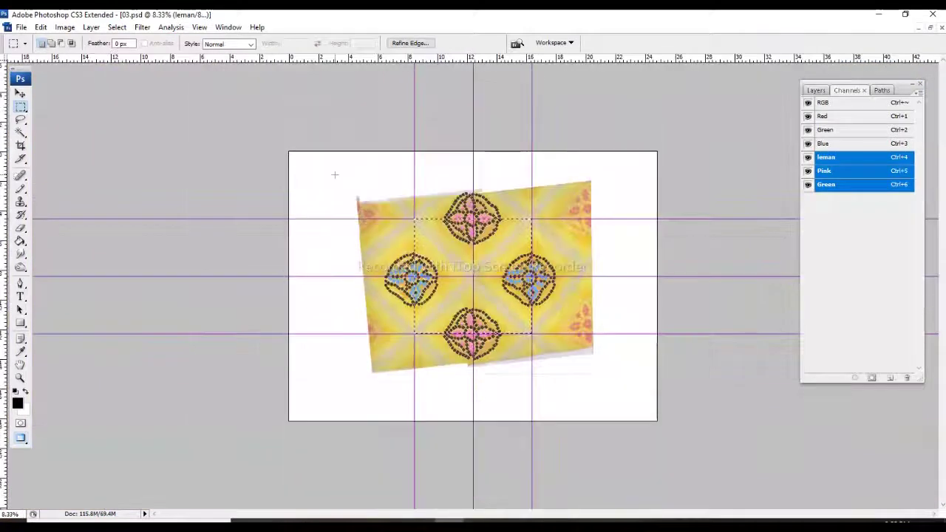
pyautogui.scroll(3, 478, 251)
pyautogui.scroll(-1, 477, 251)
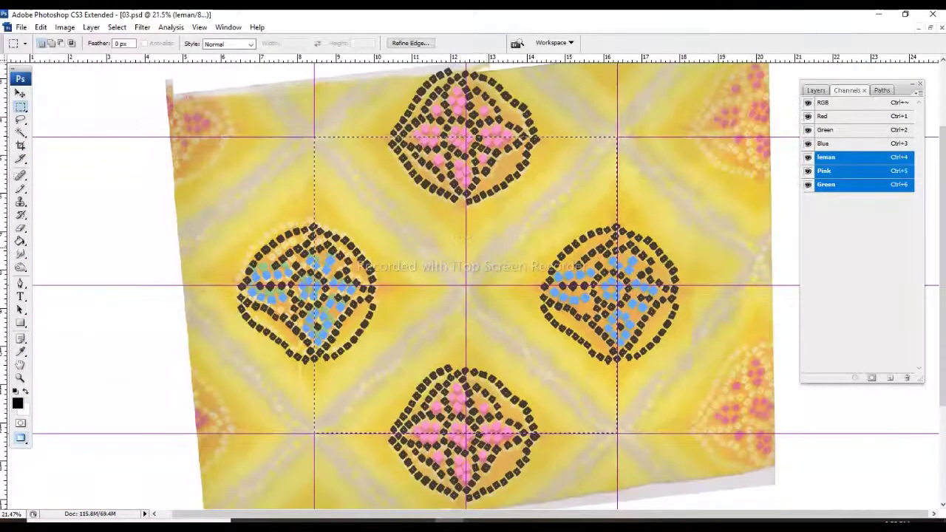
pyautogui.click(64, 26)
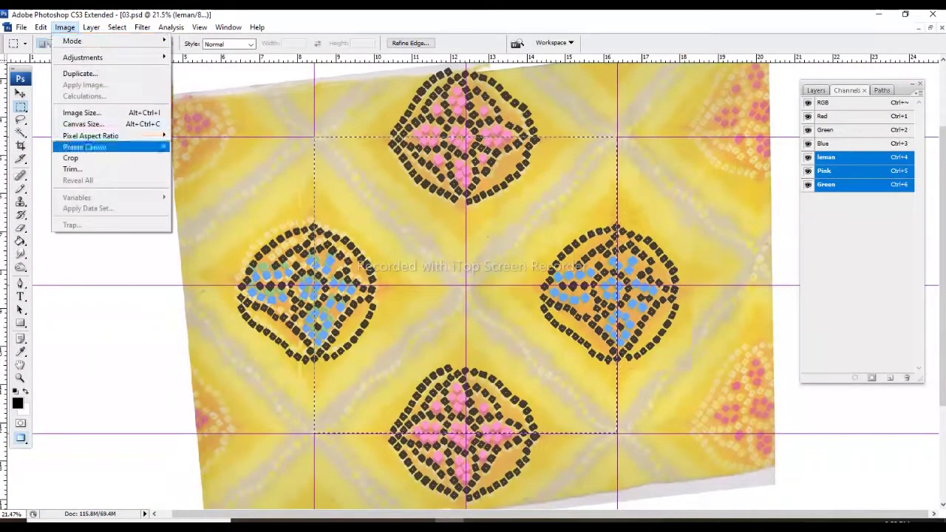
# Crop the document to the square tile selection, then deselect and hide the guides
pyautogui.click(74, 158)
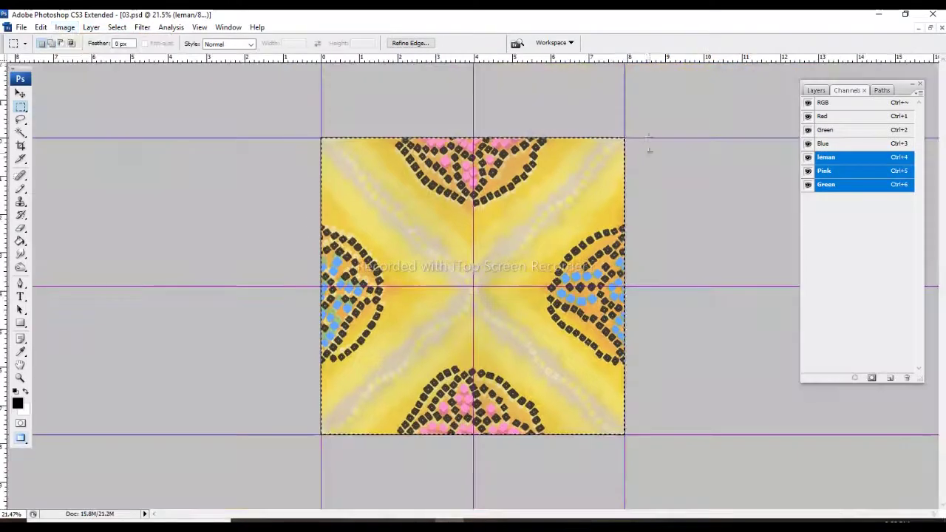
pyautogui.hotkey('ctrl', 'd')
pyautogui.hotkey('ctrl', ';')
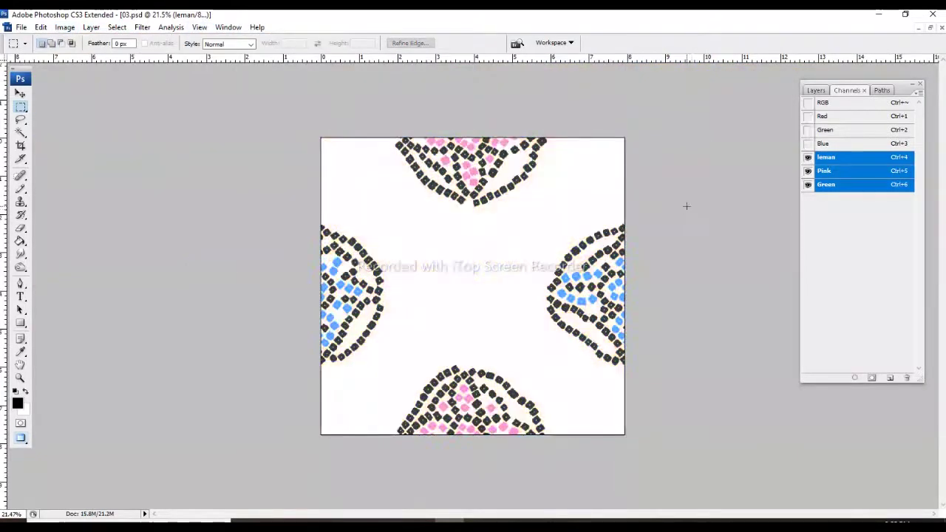
pyautogui.press('`')
pyautogui.press('`')
pyautogui.press('`')
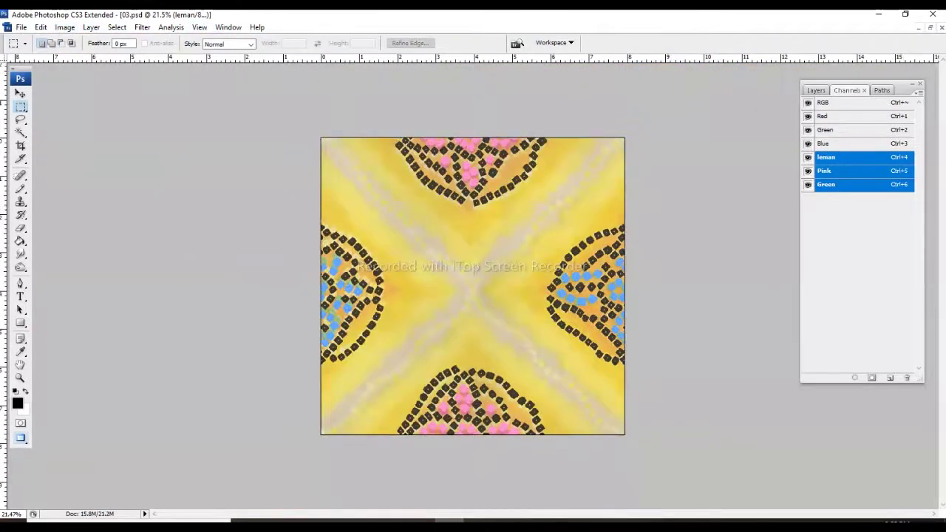
# Check the tile's Image Size with document dimensions shown in centimetres
pyautogui.moveTo(858, 84); pyautogui.dragTo(780, 85)
pyautogui.hotkey('ctrl', 'alt', 'i')
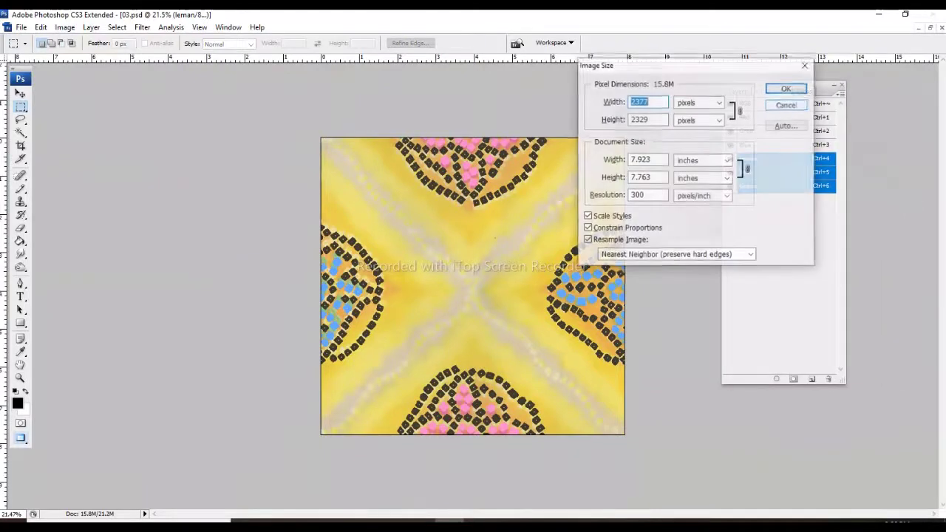
pyautogui.click(702, 160)
pyautogui.click(698, 187)
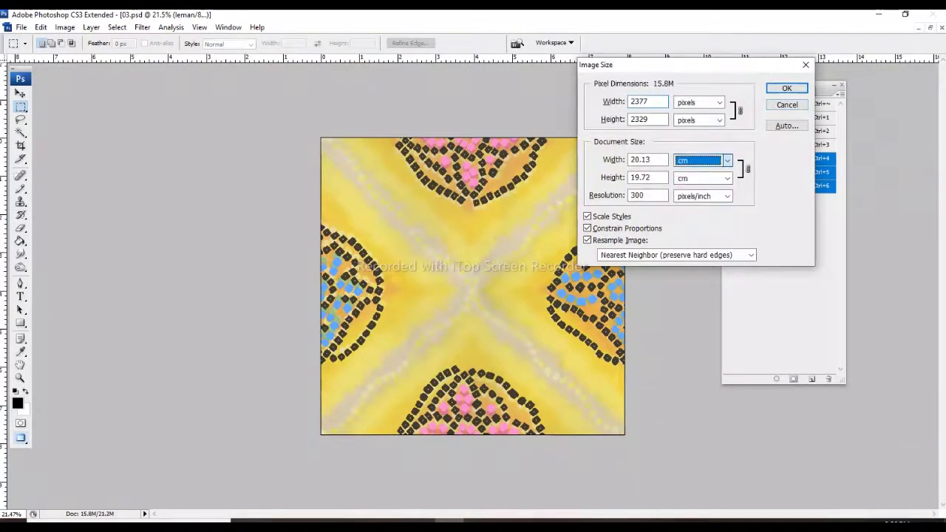
pyautogui.press('Return')
pyautogui.moveTo(783, 84); pyautogui.dragTo(818, 79)
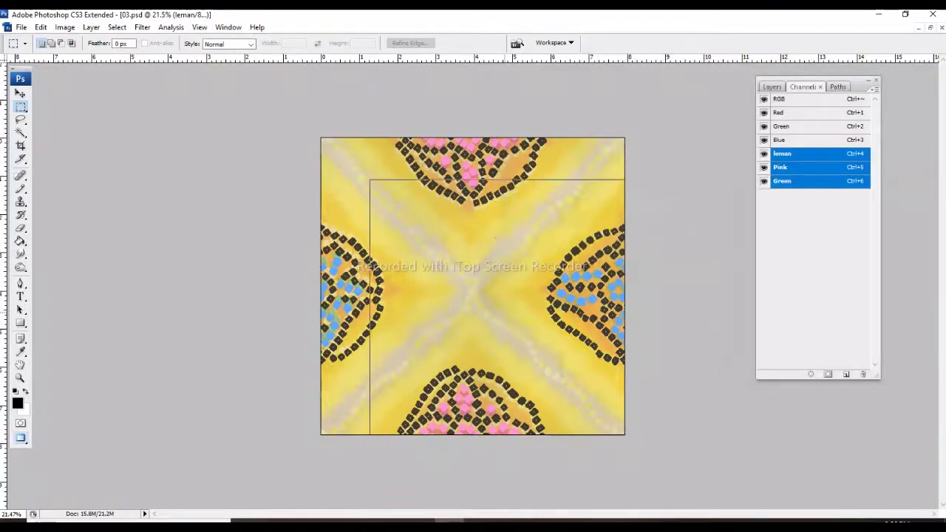
pyautogui.hotkey('ctrl', '+')
pyautogui.hotkey('ctrl', '+')
# Add a new alpha channel and convert it into the Spot Color 1 channel
pyautogui.click(847, 374)
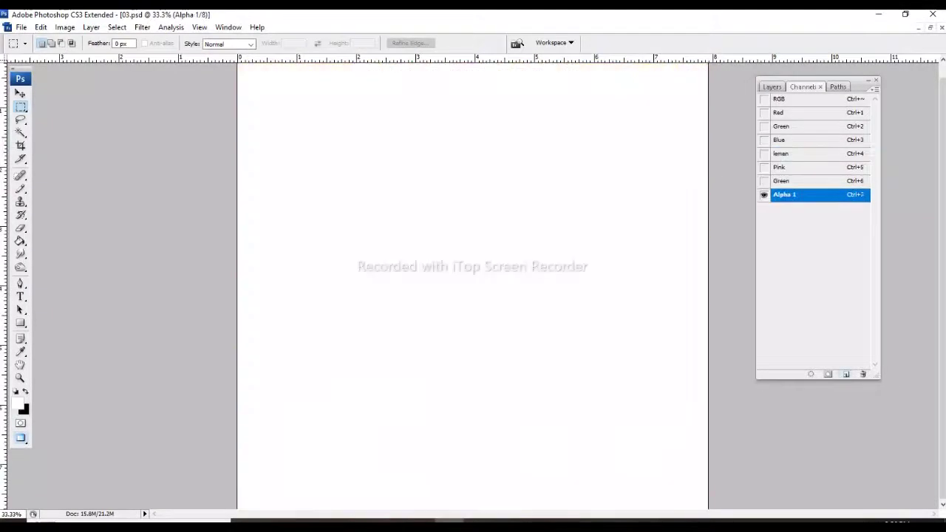
pyautogui.click(764, 99)
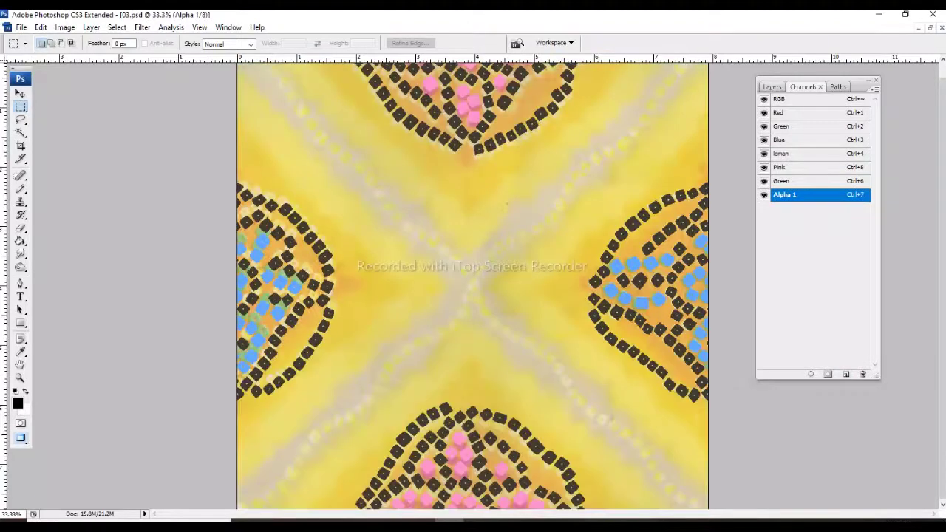
pyautogui.doubleClick(813, 194)
pyautogui.press('Return')
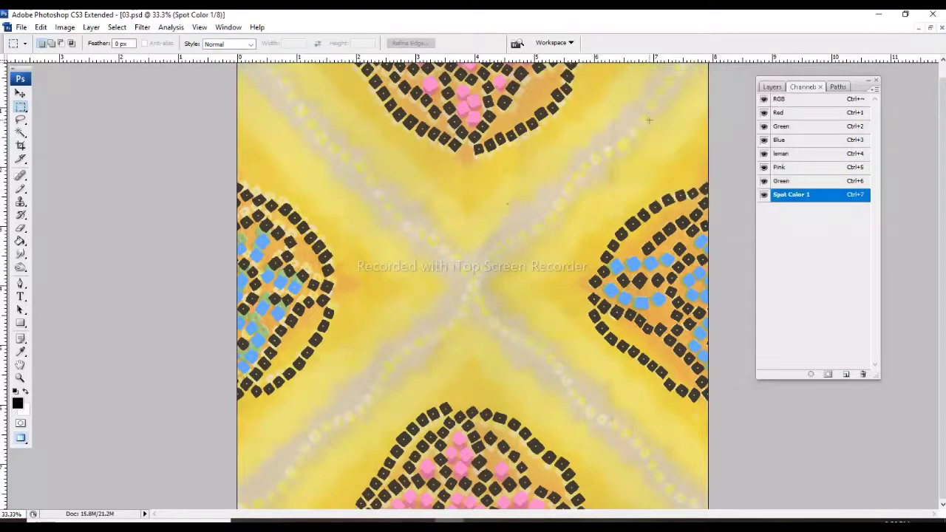
# Switch to the Brush and zoom in close on the beige dotted band
pyautogui.press('b')
pyautogui.press('Tab')
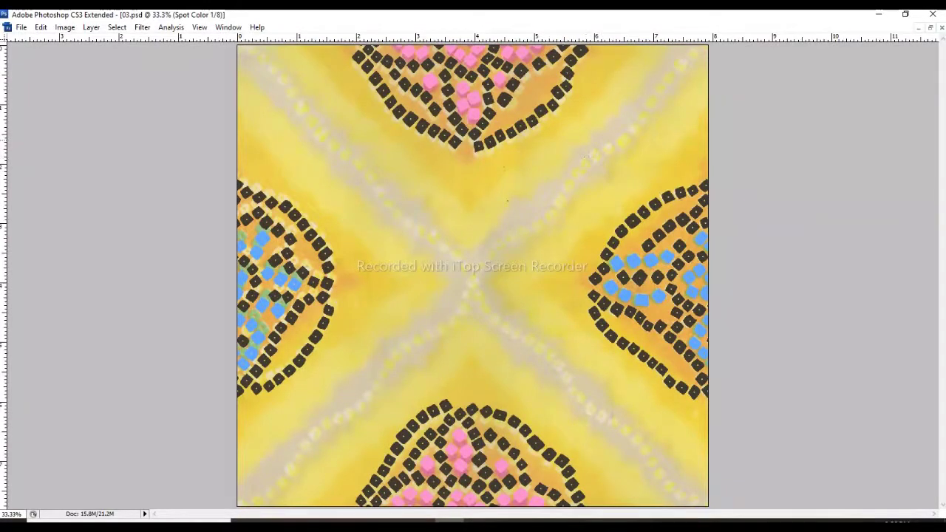
pyautogui.hotkey('ctrl', '+')
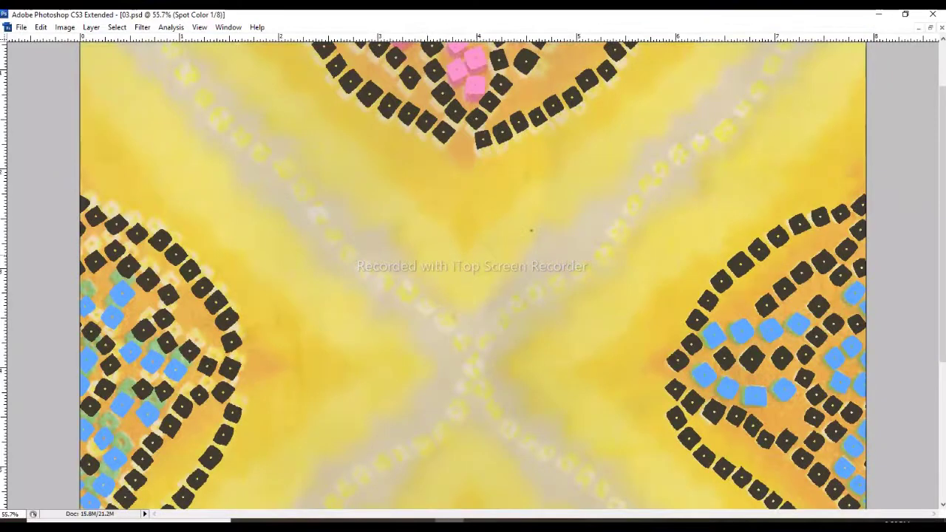
pyautogui.scroll(-5, 531, 230)
pyautogui.scroll(-1, 473, 275)
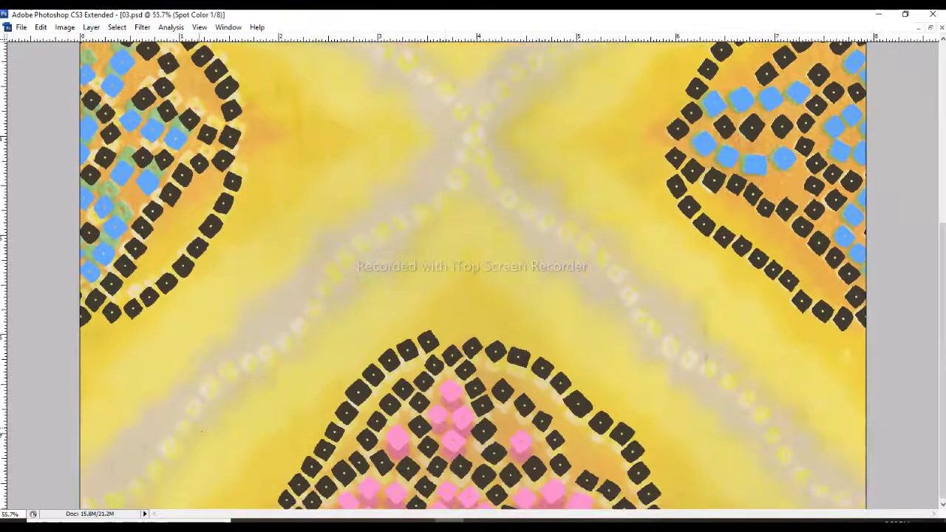
pyautogui.moveTo(83, 385); pyautogui.dragTo(258, 473)
pyautogui.press('Tab')
pyautogui.press('Tab')
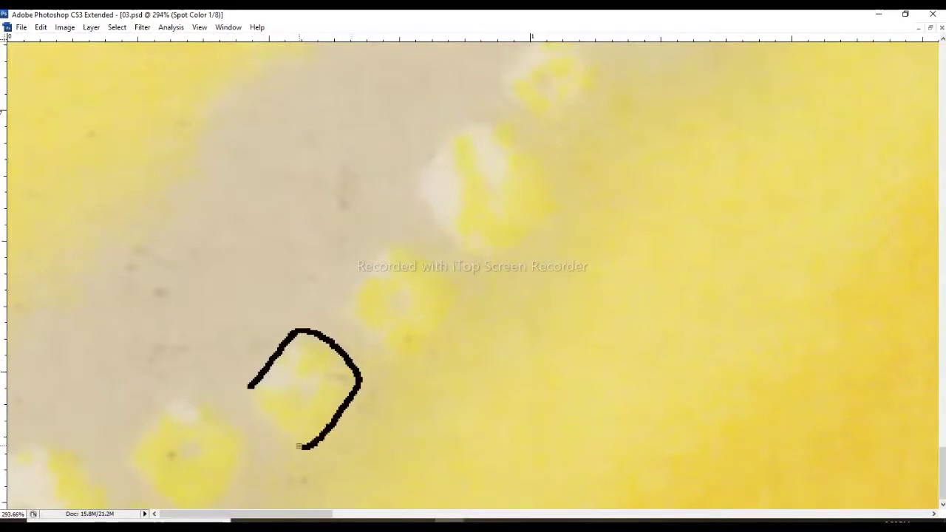
# Draw black square outlines around the first five faded yellow dots on the diagonal band
pyautogui.moveTo(399, 247); pyautogui.dragTo(365, 263)
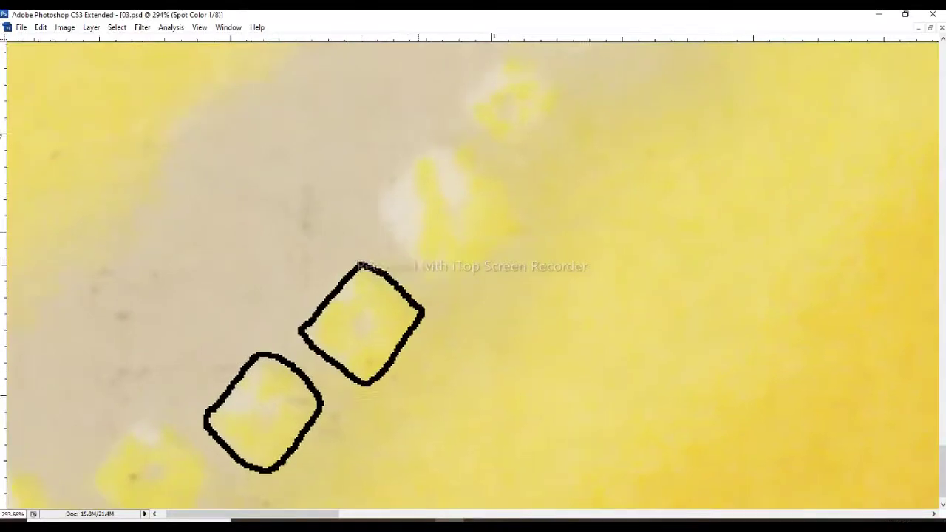
pyautogui.moveTo(443, 138)
pyautogui.mouseDown()
pyautogui.moveTo(433, 208)
pyautogui.moveTo(495, 241)
pyautogui.mouseUp()
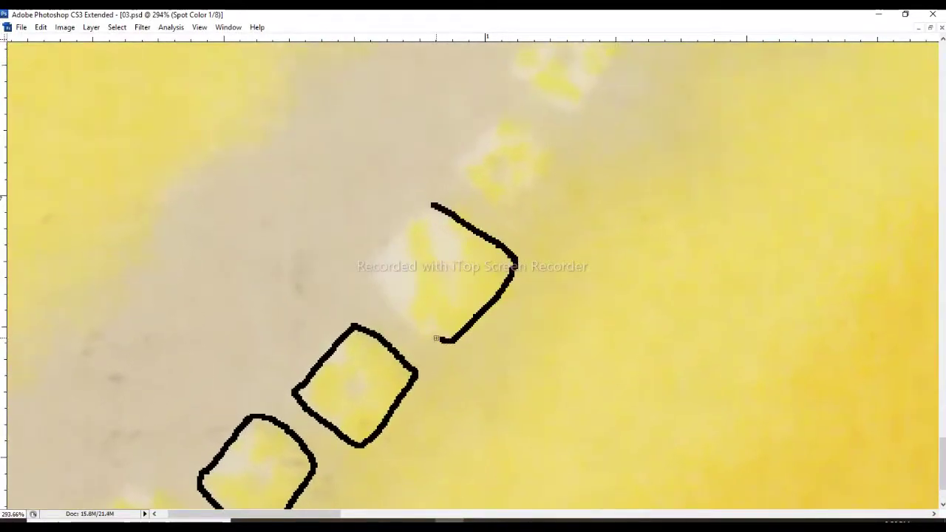
pyautogui.moveTo(505, 116); pyautogui.dragTo(461, 204)
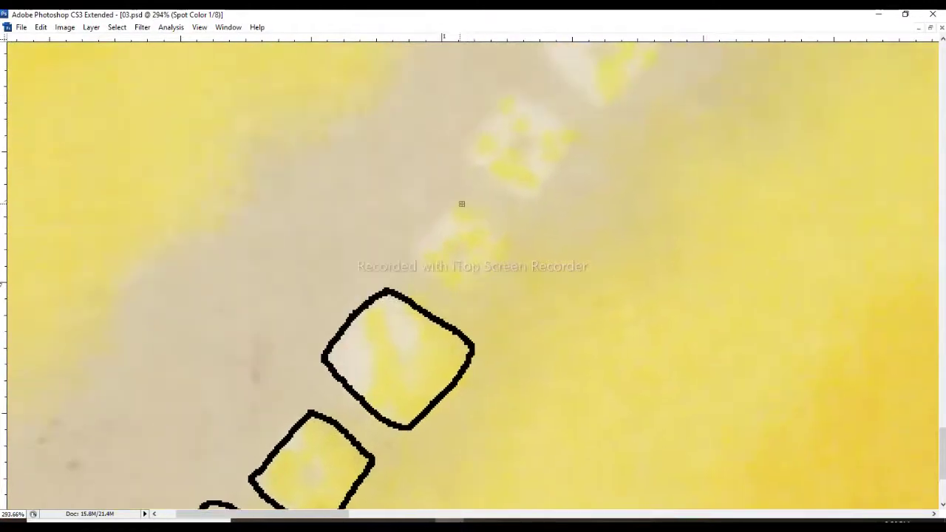
pyautogui.moveTo(492, 282); pyautogui.dragTo(408, 244)
pyautogui.moveTo(509, 91)
pyautogui.mouseDown()
pyautogui.moveTo(488, 180)
pyautogui.moveTo(532, 273)
pyautogui.moveTo(487, 182)
pyautogui.mouseUp()
pyautogui.moveTo(611, 71)
pyautogui.mouseDown()
pyautogui.moveTo(566, 167)
pyautogui.moveTo(553, 288)
pyautogui.moveTo(536, 165)
pyautogui.mouseUp()
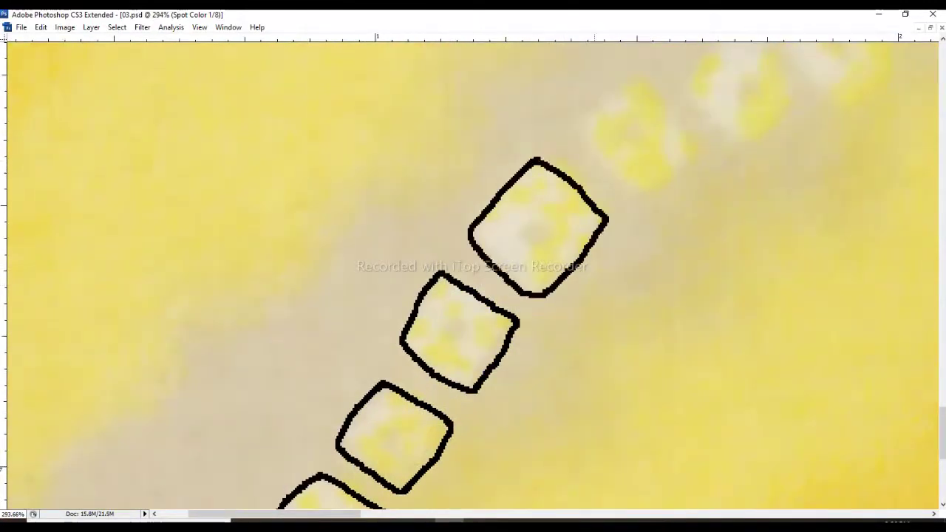
pyautogui.moveTo(647, 82); pyautogui.dragTo(513, 173)
pyautogui.moveTo(514, 174)
pyautogui.mouseDown()
pyautogui.moveTo(567, 237)
pyautogui.moveTo(482, 182)
pyautogui.mouseUp()
pyautogui.moveTo(613, 131)
pyautogui.mouseDown()
pyautogui.moveTo(507, 165)
pyautogui.moveTo(462, 222)
pyautogui.moveTo(507, 167)
pyautogui.mouseUp()
pyautogui.moveTo(614, 118)
pyautogui.mouseDown()
pyautogui.moveTo(544, 175)
pyautogui.moveTo(571, 275)
pyautogui.moveTo(545, 177)
pyautogui.mouseUp()
pyautogui.moveTo(628, 133); pyautogui.dragTo(533, 186)
pyautogui.moveTo(533, 186)
pyautogui.mouseDown()
pyautogui.moveTo(591, 232)
pyautogui.moveTo(534, 185)
pyautogui.mouseUp()
# Outline the remaining faded dots further up the diagonal, through the last dot in the run
pyautogui.moveTo(624, 95); pyautogui.dragTo(560, 171)
pyautogui.moveTo(560, 172)
pyautogui.mouseDown()
pyautogui.moveTo(614, 220)
pyautogui.moveTo(526, 194)
pyautogui.moveTo(560, 172)
pyautogui.mouseUp()
pyautogui.moveTo(635, 77)
pyautogui.mouseDown()
pyautogui.moveTo(549, 173)
pyautogui.moveTo(510, 266)
pyautogui.moveTo(543, 175)
pyautogui.mouseUp()
pyautogui.moveTo(624, 93)
pyautogui.mouseDown()
pyautogui.moveTo(588, 185)
pyautogui.moveTo(591, 281)
pyautogui.moveTo(569, 171)
pyautogui.mouseUp()
pyautogui.moveTo(629, 96); pyautogui.dragTo(599, 194)
pyautogui.moveTo(587, 177)
pyautogui.mouseDown()
pyautogui.moveTo(614, 285)
pyautogui.moveTo(588, 177)
pyautogui.moveTo(655, 243)
pyautogui.moveTo(595, 174)
pyautogui.moveTo(641, 221)
pyautogui.moveTo(561, 191)
pyautogui.moveTo(592, 164)
pyautogui.mouseUp()
pyautogui.moveTo(713, 115)
pyautogui.mouseDown()
pyautogui.moveTo(607, 148)
pyautogui.moveTo(542, 194)
pyautogui.moveTo(607, 148)
pyautogui.mouseUp()
pyautogui.moveTo(696, 101)
pyautogui.mouseDown()
pyautogui.moveTo(556, 155)
pyautogui.moveTo(516, 210)
pyautogui.moveTo(558, 149)
pyautogui.mouseUp()
pyautogui.moveTo(692, 110)
pyautogui.mouseDown()
pyautogui.moveTo(581, 158)
pyautogui.moveTo(554, 269)
pyautogui.moveTo(573, 161)
pyautogui.mouseUp()
pyautogui.moveTo(684, 79)
pyautogui.mouseDown()
pyautogui.moveTo(592, 140)
pyautogui.moveTo(612, 248)
pyautogui.moveTo(598, 146)
pyautogui.moveTo(586, 205)
pyautogui.mouseUp()
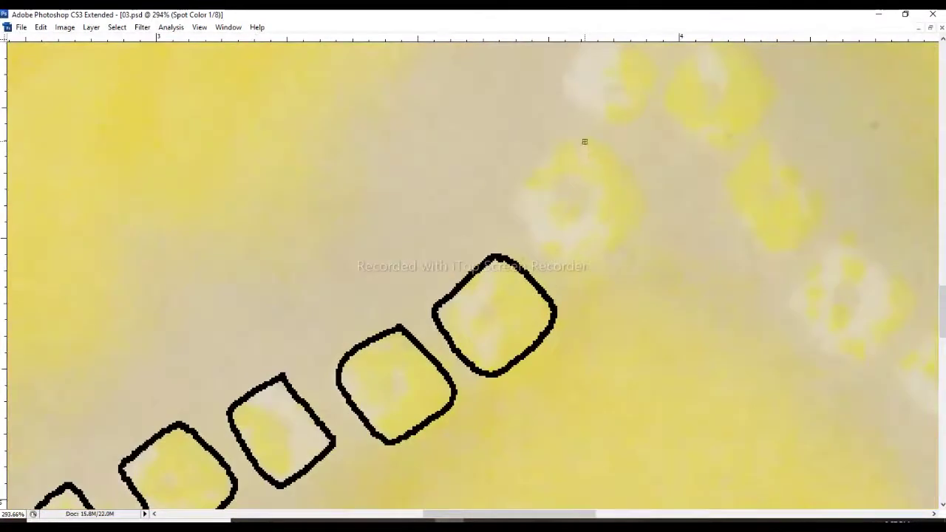
pyautogui.moveTo(578, 148)
pyautogui.mouseDown()
pyautogui.moveTo(562, 274)
pyautogui.moveTo(577, 148)
pyautogui.mouseUp()
pyautogui.moveTo(687, 81); pyautogui.dragTo(640, 175)
pyautogui.moveTo(539, 153)
pyautogui.mouseDown()
pyautogui.moveTo(574, 165)
pyautogui.moveTo(524, 217)
pyautogui.moveTo(539, 152)
pyautogui.mouseUp()
# Magic-wand the outlined squares, fill them solid black, and deselect
pyautogui.hotkey('ctrl', '-')
pyautogui.hotkey('ctrl', '-')
pyautogui.hotkey('ctrl', '-')
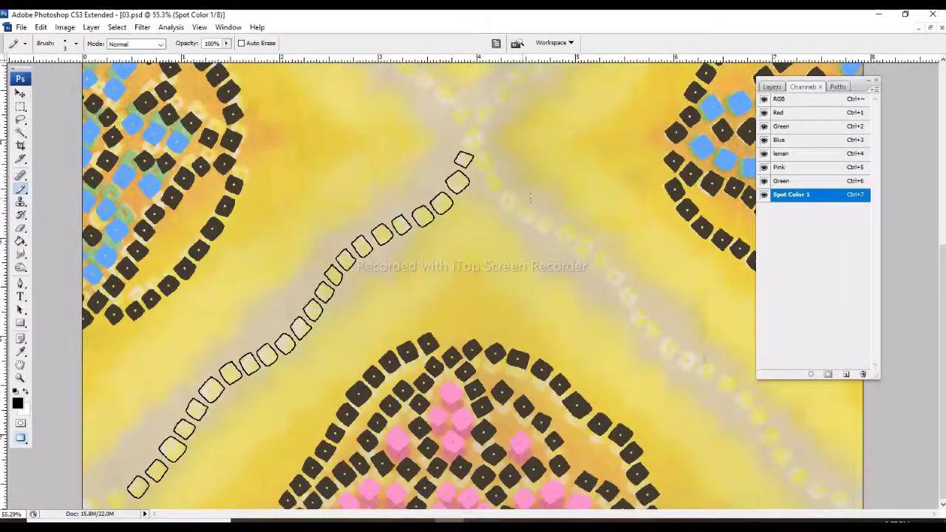
pyautogui.press('l')
pyautogui.press('w')
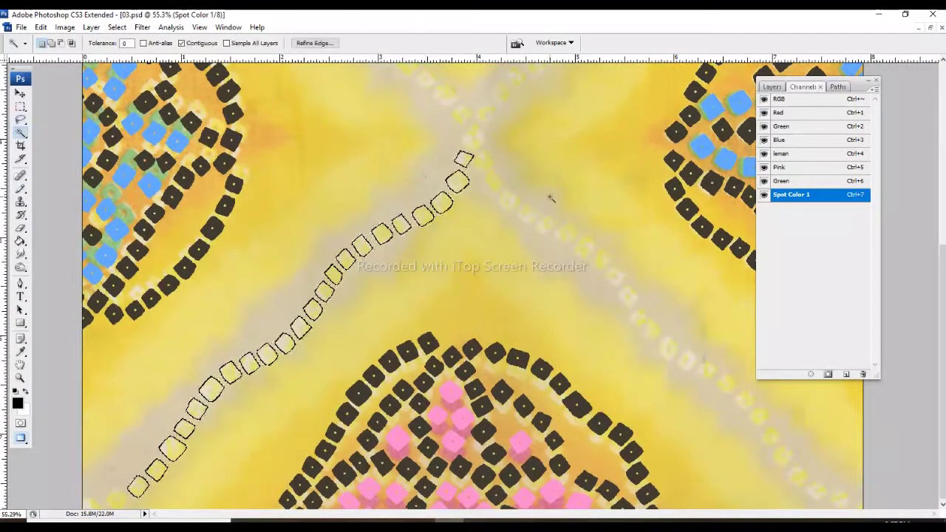
pyautogui.press('x')
pyautogui.press('Delete')
pyautogui.hotkey('ctrl', 'd')
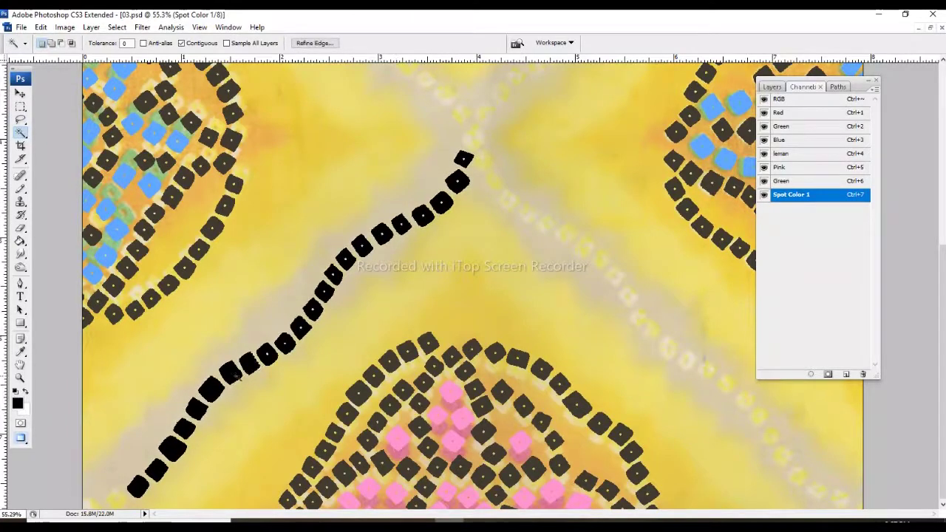
# Place vertical and horizontal guides crossing at the tile centre
pyautogui.press('m')
pyautogui.hotkey('ctrl', '-')
pyautogui.hotkey('ctrl', '-')
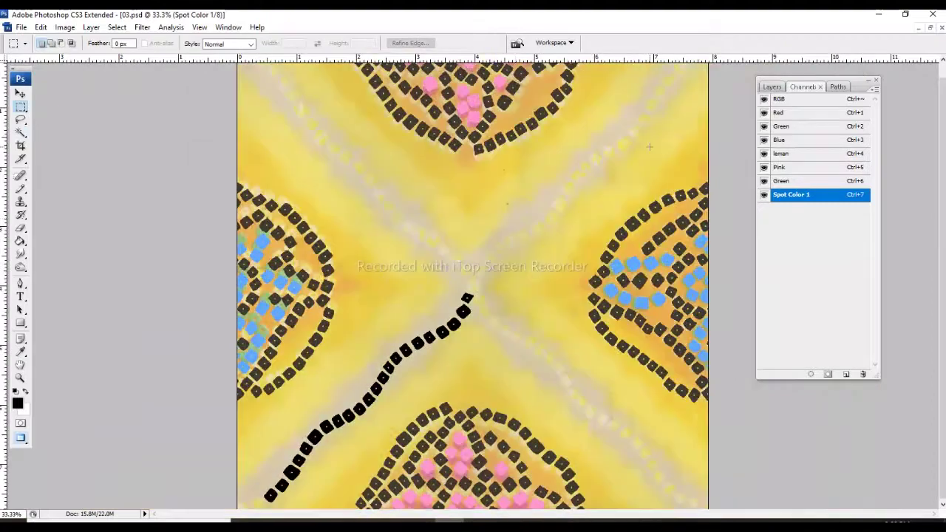
pyautogui.hotkey('ctrl', '+')
pyautogui.hotkey('ctrl', '+')
pyautogui.hotkey('ctrl', '+')
pyautogui.hotkey('ctrl', '-')
pyautogui.hotkey('ctrl', '-')
pyautogui.hotkey('ctrl', '-')
pyautogui.hotkey('ctrl', '-')
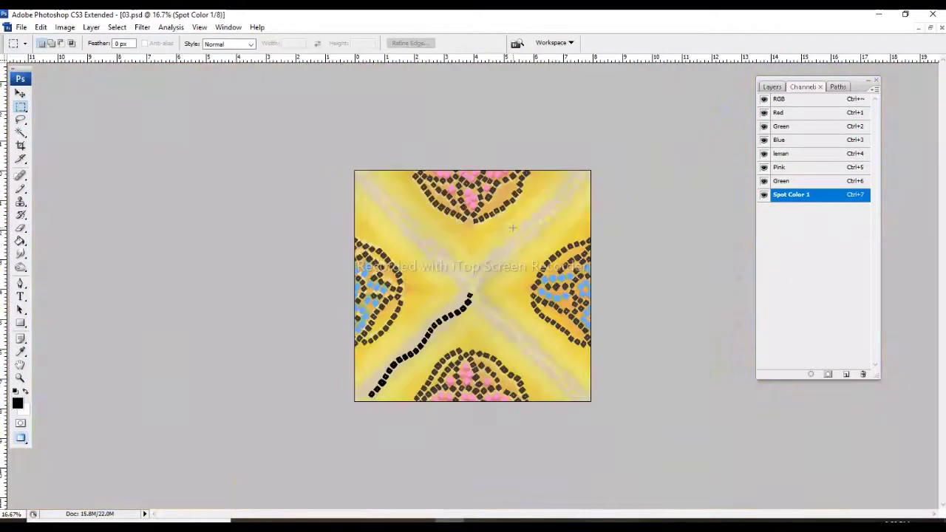
pyautogui.hotkey('ctrl', 't')
pyautogui.moveTo(4, 117); pyautogui.dragTo(473, 117)
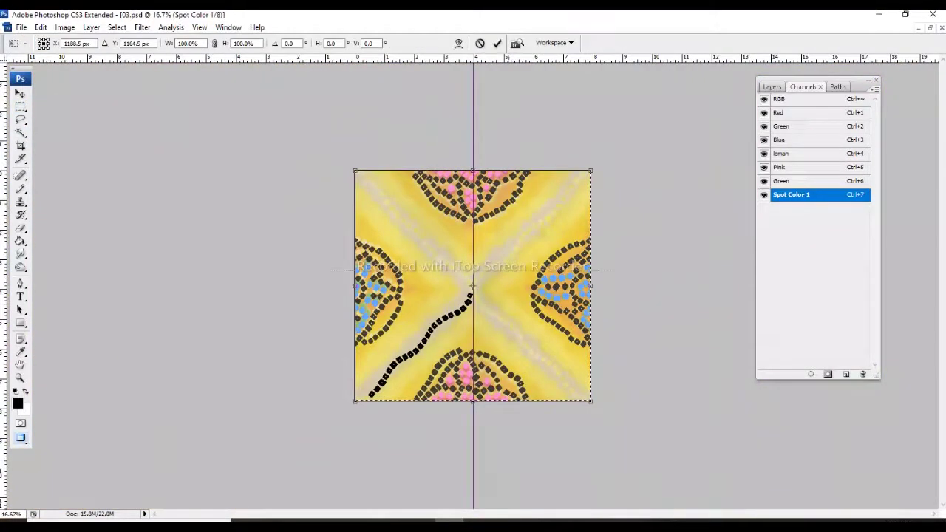
pyautogui.press('Return')
pyautogui.moveTo(474, 58); pyautogui.dragTo(474, 286)
# Flip the selected lower dot line vertically with Free Transform, then undo the flip
pyautogui.hotkey('ctrl', '+')
pyautogui.hotkey('ctrl', '+')
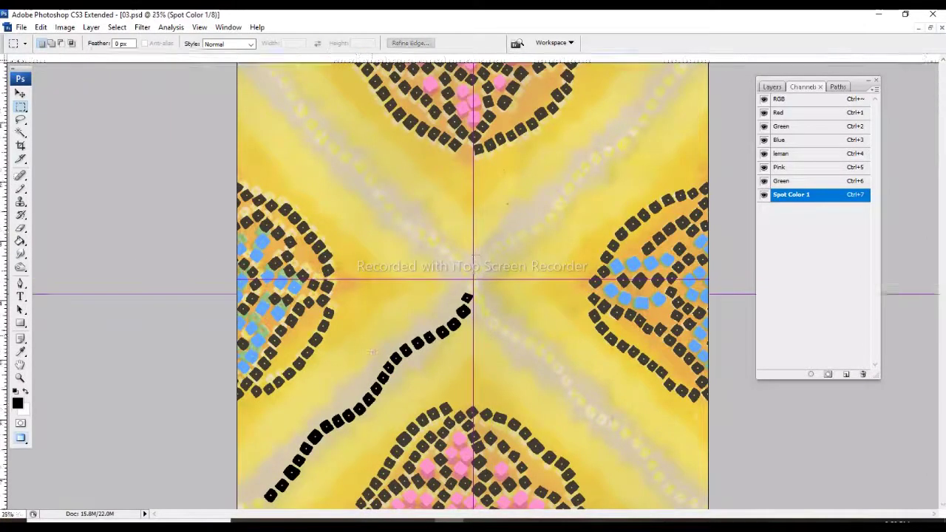
pyautogui.hotkey('ctrl', '-')
pyautogui.hotkey('ctrl', '-')
pyautogui.hotkey('ctrl', '+')
pyautogui.moveTo(296, 286); pyautogui.dragTo(510, 459)
pyautogui.hotkey('ctrl', 't')
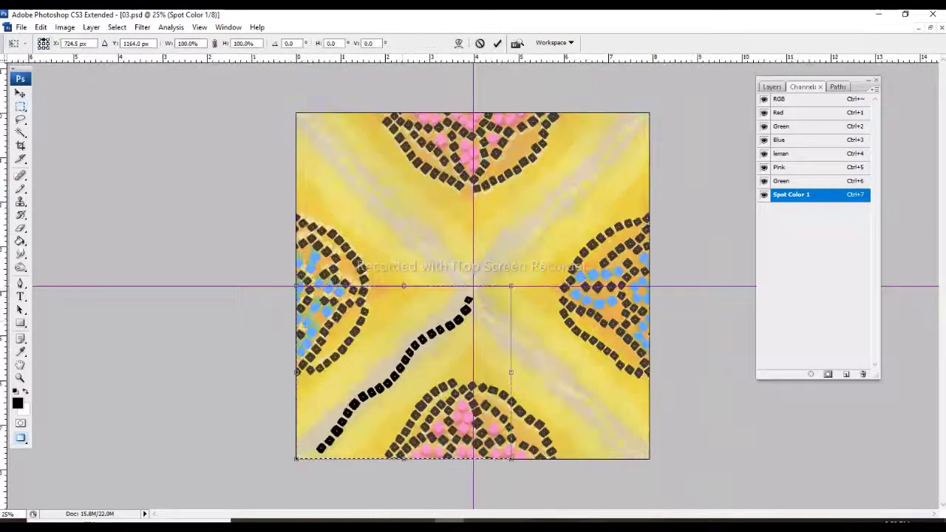
pyautogui.rightClick(399, 320)
pyautogui.click(434, 490)
pyautogui.press('Return')
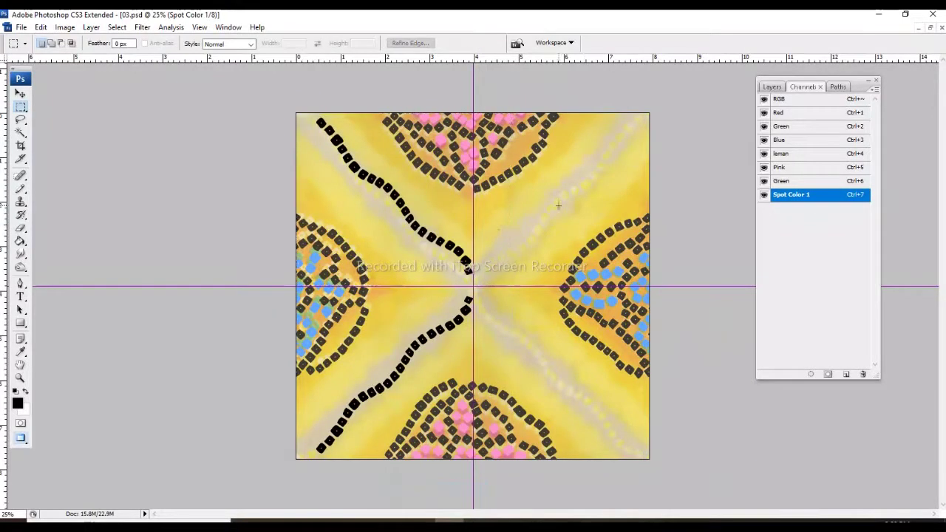
pyautogui.hotkey('ctrl', 'z')
pyautogui.click(199, 26)
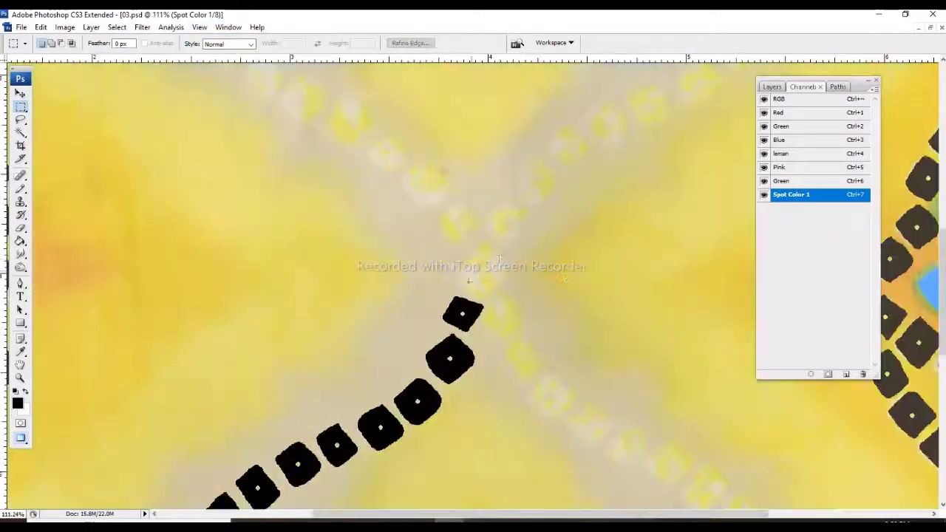
# With the Pencil, outline the first faded dots just above the tile centre
pyautogui.press('b')
pyautogui.scroll(2, 507, 304)
pyautogui.moveTo(507, 244)
pyautogui.mouseDown()
pyautogui.moveTo(469, 341)
pyautogui.moveTo(528, 272)
pyautogui.mouseUp()
pyautogui.hotkey('ctrl', 'z')
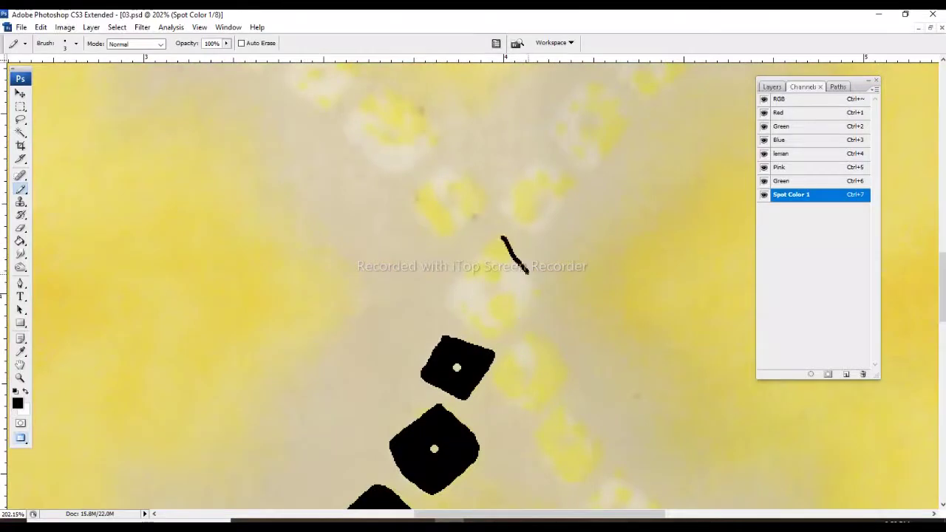
pyautogui.moveTo(448, 296)
pyautogui.mouseDown()
pyautogui.moveTo(385, 435)
pyautogui.moveTo(476, 373)
pyautogui.mouseUp()
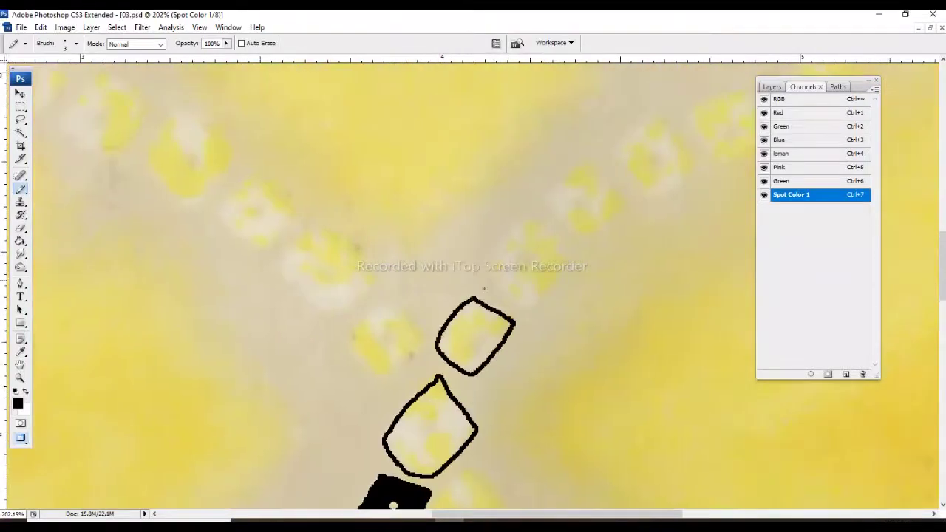
pyautogui.scroll(2, 484, 289)
pyautogui.moveTo(470, 185); pyautogui.dragTo(476, 264)
pyautogui.hotkey('ctrl', 'z')
pyautogui.moveTo(510, 223)
pyautogui.mouseDown()
pyautogui.moveTo(496, 352)
pyautogui.moveTo(512, 223)
pyautogui.mouseUp()
pyautogui.moveTo(512, 224); pyautogui.dragTo(371, 242)
pyautogui.moveTo(477, 198)
pyautogui.mouseDown()
pyautogui.moveTo(464, 324)
pyautogui.moveTo(474, 207)
pyautogui.mouseUp()
pyautogui.moveTo(473, 207); pyautogui.dragTo(402, 263)
pyautogui.moveTo(525, 187)
pyautogui.mouseDown()
pyautogui.moveTo(497, 305)
pyautogui.moveTo(525, 187)
pyautogui.mouseUp()
pyautogui.moveTo(584, 185); pyautogui.dragTo(445, 235)
# Outline further dots along the diagonal toward the upper right, with panels hidden
pyautogui.moveTo(529, 184)
pyautogui.mouseDown()
pyautogui.moveTo(507, 299)
pyautogui.moveTo(529, 178)
pyautogui.moveTo(445, 306)
pyautogui.mouseUp()
pyautogui.moveTo(540, 204)
pyautogui.mouseDown()
pyautogui.moveTo(596, 264)
pyautogui.moveTo(495, 249)
pyautogui.mouseUp()
pyautogui.press('Tab')
pyautogui.hotkey('ctrl', 'z')
pyautogui.moveTo(522, 194)
pyautogui.mouseDown()
pyautogui.moveTo(528, 318)
pyautogui.moveTo(518, 190)
pyautogui.moveTo(469, 329)
pyautogui.mouseUp()
pyautogui.moveTo(542, 194)
pyautogui.mouseDown()
pyautogui.moveTo(583, 286)
pyautogui.moveTo(542, 195)
pyautogui.moveTo(519, 308)
pyautogui.mouseUp()
pyautogui.moveTo(613, 217)
pyautogui.mouseDown()
pyautogui.moveTo(640, 247)
pyautogui.moveTo(564, 240)
pyautogui.moveTo(613, 217)
pyautogui.mouseUp()
pyautogui.moveTo(613, 217); pyautogui.dragTo(587, 285)
pyautogui.moveTo(656, 204)
pyautogui.mouseDown()
pyautogui.moveTo(617, 307)
pyautogui.moveTo(656, 203)
pyautogui.mouseUp()
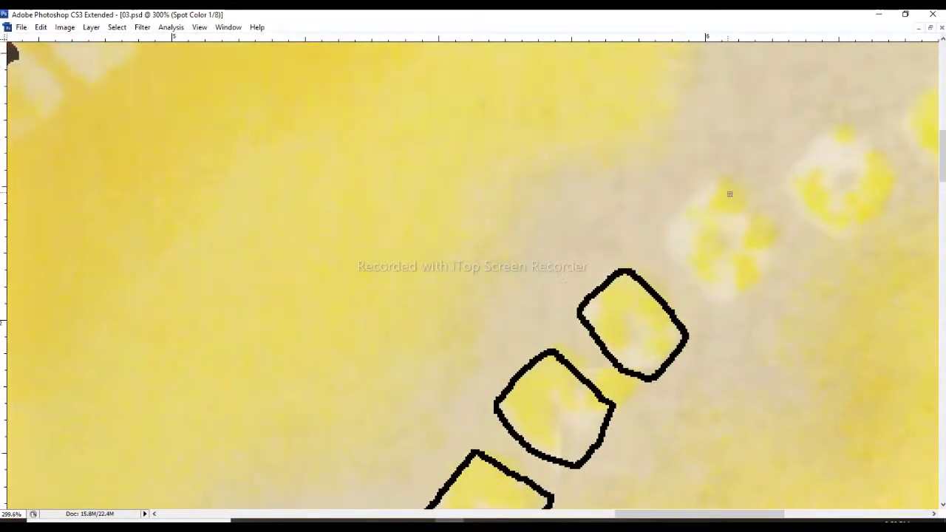
pyautogui.moveTo(725, 179)
pyautogui.mouseDown()
pyautogui.moveTo(773, 311)
pyautogui.moveTo(676, 222)
pyautogui.moveTo(681, 296)
pyautogui.moveTo(721, 181)
pyautogui.moveTo(814, 288)
pyautogui.moveTo(758, 180)
pyautogui.moveTo(448, 266)
pyautogui.mouseUp()
pyautogui.hotkey('ctrl', 'z')
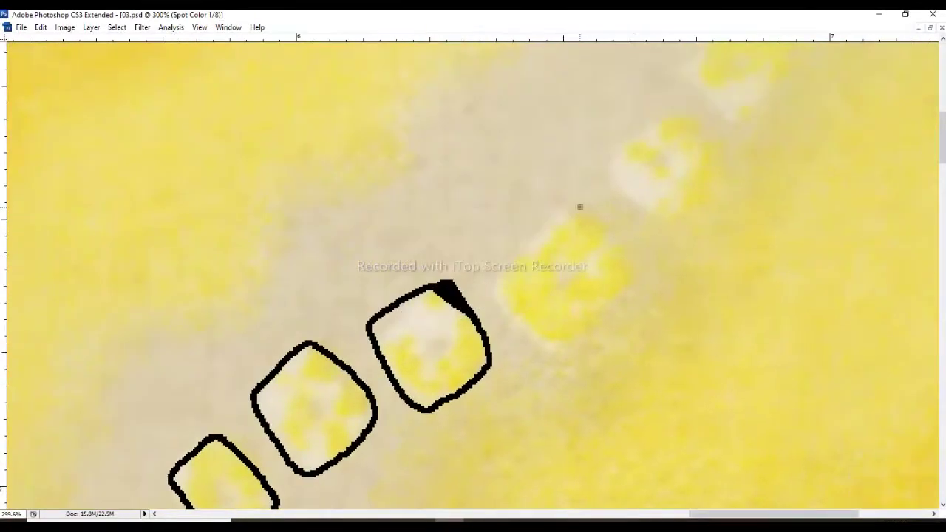
# Outline the remaining dots up to the upper-right corner of the tile
pyautogui.moveTo(581, 201)
pyautogui.mouseDown()
pyautogui.moveTo(528, 333)
pyautogui.moveTo(581, 201)
pyautogui.mouseUp()
pyautogui.moveTo(582, 200); pyautogui.dragTo(535, 285)
pyautogui.moveTo(639, 193)
pyautogui.mouseDown()
pyautogui.moveTo(655, 293)
pyautogui.moveTo(638, 193)
pyautogui.moveTo(637, 265)
pyautogui.mouseUp()
pyautogui.moveTo(707, 160)
pyautogui.mouseDown()
pyautogui.moveTo(765, 198)
pyautogui.moveTo(675, 197)
pyautogui.mouseUp()
pyautogui.moveTo(749, 170); pyautogui.dragTo(745, 172)
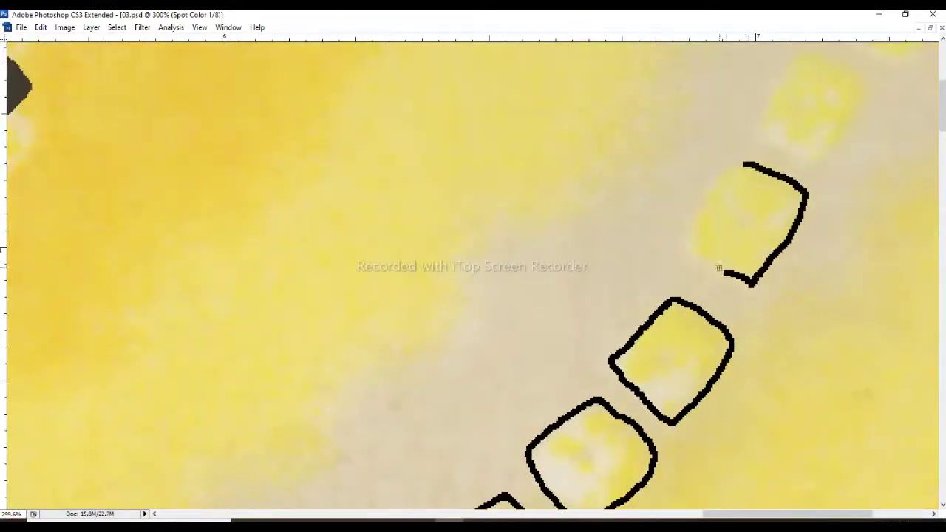
pyautogui.moveTo(739, 222); pyautogui.dragTo(687, 352)
pyautogui.moveTo(750, 185); pyautogui.dragTo(748, 183)
pyautogui.moveTo(860, 83)
pyautogui.mouseDown()
pyautogui.moveTo(762, 180)
pyautogui.moveTo(596, 273)
pyautogui.mouseUp()
pyautogui.moveTo(693, 152)
pyautogui.mouseDown()
pyautogui.moveTo(712, 287)
pyautogui.moveTo(693, 157)
pyautogui.mouseUp()
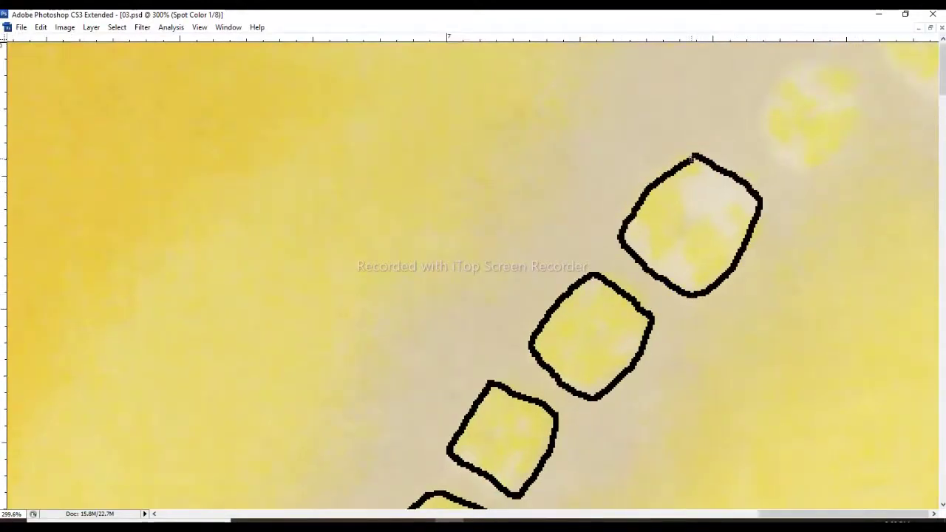
pyautogui.moveTo(811, 63)
pyautogui.mouseDown()
pyautogui.moveTo(786, 162)
pyautogui.moveTo(796, 66)
pyautogui.mouseUp()
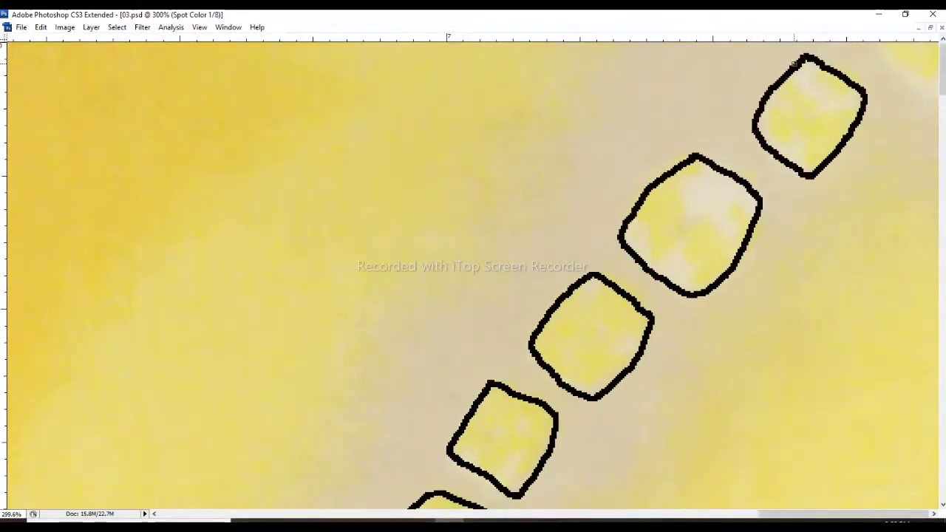
# Fill all the new squares from the centre to the upper-right corner solid black
pyautogui.hotkey('ctrl', '-')
pyautogui.hotkey('ctrl', '-')
pyautogui.hotkey('ctrl', '-')
pyautogui.scroll(3, 473, 244)
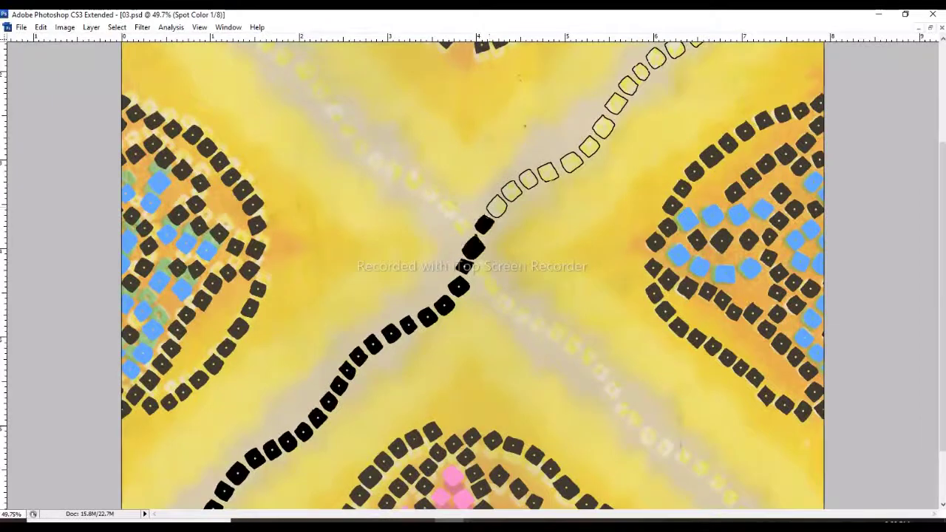
pyautogui.moveTo(488, 222)
pyautogui.mouseDown()
pyautogui.moveTo(573, 159)
pyautogui.moveTo(630, 83)
pyautogui.mouseUp()
pyautogui.scroll(3, 630, 83)
pyautogui.moveTo(636, 218)
pyautogui.mouseDown()
pyautogui.moveTo(686, 188)
pyautogui.moveTo(743, 122)
pyautogui.mouseUp()
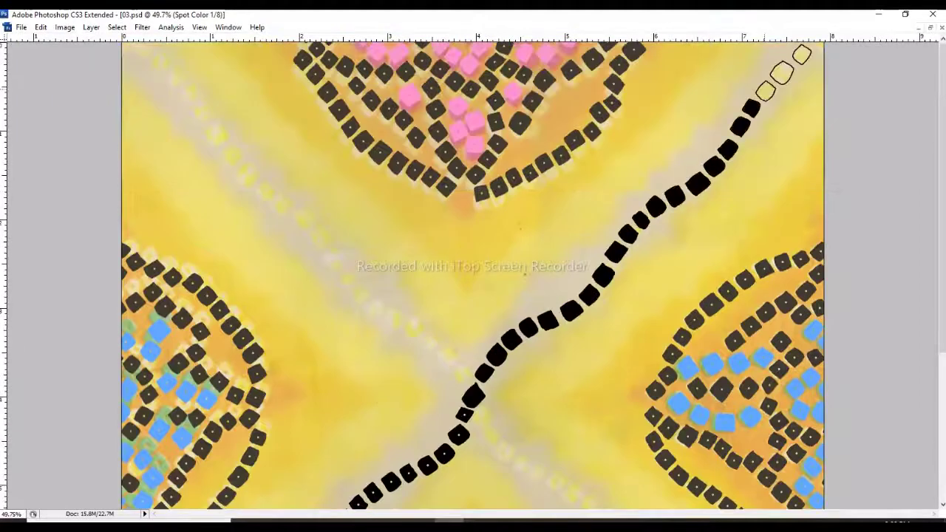
pyautogui.moveTo(766, 90); pyautogui.dragTo(802, 54)
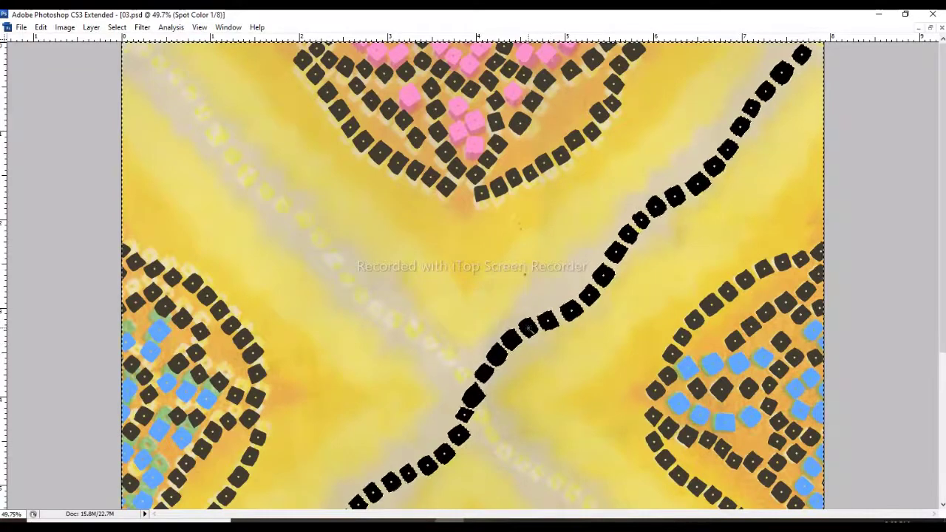
pyautogui.hotkey('ctrl', '-')
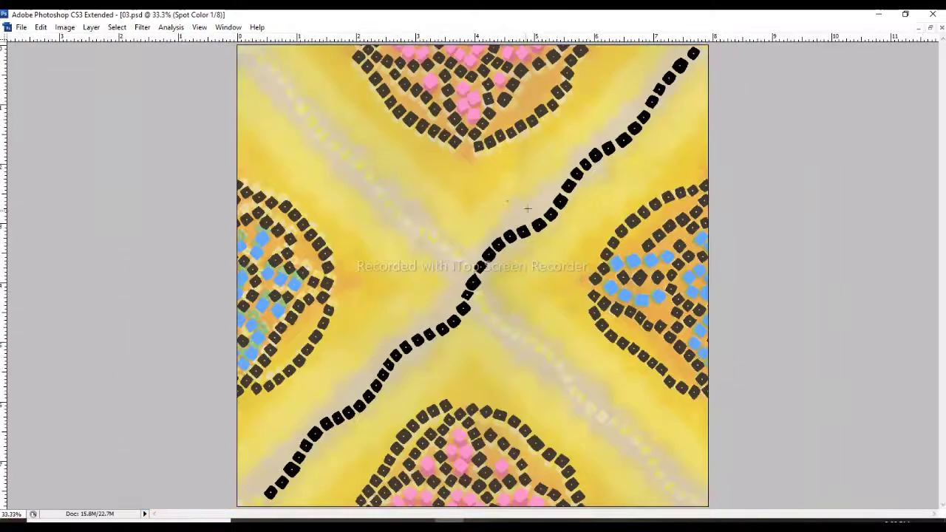
# Try strokes on the upper-left faded dots and undo the misdrawn ones
pyautogui.hotkey('ctrl', '+')
pyautogui.hotkey('ctrl', '+')
pyautogui.hotkey('ctrl', '+')
pyautogui.press('Tab')
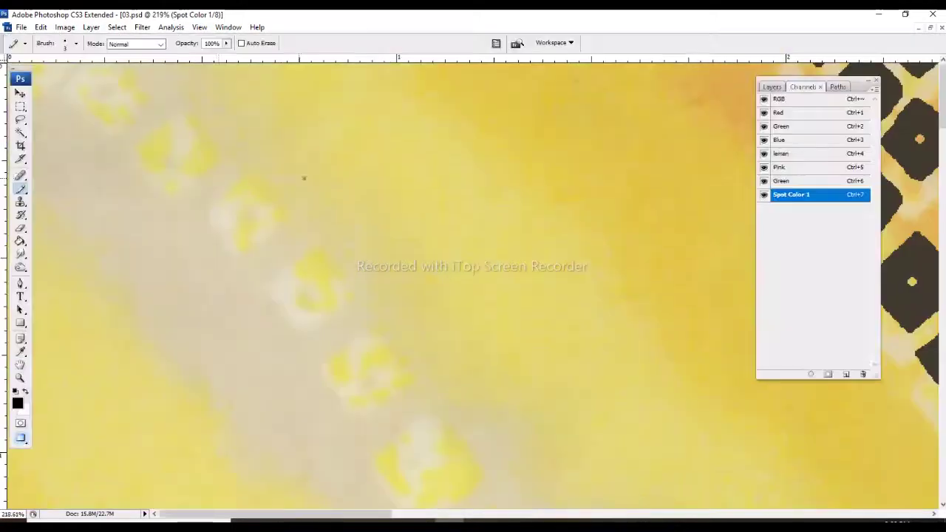
pyautogui.moveTo(171, 177)
pyautogui.mouseDown()
pyautogui.moveTo(281, 157)
pyautogui.moveTo(171, 178)
pyautogui.mouseUp()
pyautogui.scroll(-2, 171, 177)
pyautogui.moveTo(221, 211)
pyautogui.mouseDown()
pyautogui.moveTo(307, 190)
pyautogui.moveTo(222, 211)
pyautogui.mouseUp()
pyautogui.scroll(-2, 221, 212)
pyautogui.moveTo(344, 174)
pyautogui.mouseDown()
pyautogui.moveTo(390, 221)
pyautogui.moveTo(344, 178)
pyautogui.mouseUp()
pyautogui.hotkey('ctrl', 'z')
pyautogui.scroll(1, 369, 221)
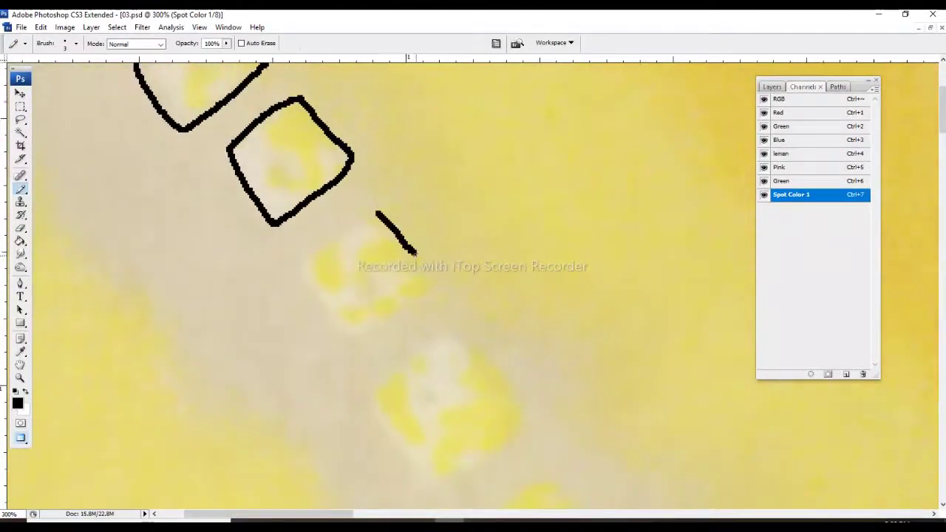
pyautogui.moveTo(410, 248)
pyautogui.mouseDown()
pyautogui.moveTo(377, 215)
pyautogui.moveTo(440, 359)
pyautogui.moveTo(392, 226)
pyautogui.moveTo(417, 305)
pyautogui.moveTo(358, 241)
pyautogui.mouseUp()
pyautogui.hotkey('ctrl', 'alt', 'z')
pyautogui.hotkey('ctrl', 'alt', 'z')
pyautogui.scroll(-2, 391, 226)
pyautogui.scroll(-2, 358, 241)
pyautogui.moveTo(384, 205)
pyautogui.mouseDown()
pyautogui.moveTo(422, 243)
pyautogui.moveTo(348, 222)
pyautogui.moveTo(401, 219)
pyautogui.moveTo(332, 249)
pyautogui.moveTo(385, 210)
pyautogui.moveTo(340, 273)
pyautogui.moveTo(391, 190)
pyautogui.moveTo(374, 285)
pyautogui.mouseUp()
pyautogui.scroll(-2, 347, 222)
pyautogui.scroll(-2, 384, 210)
pyautogui.scroll(-2, 411, 180)
# Redraw the curved outline around the yellow patch beside the line
pyautogui.moveTo(422, 195); pyautogui.dragTo(384, 332)
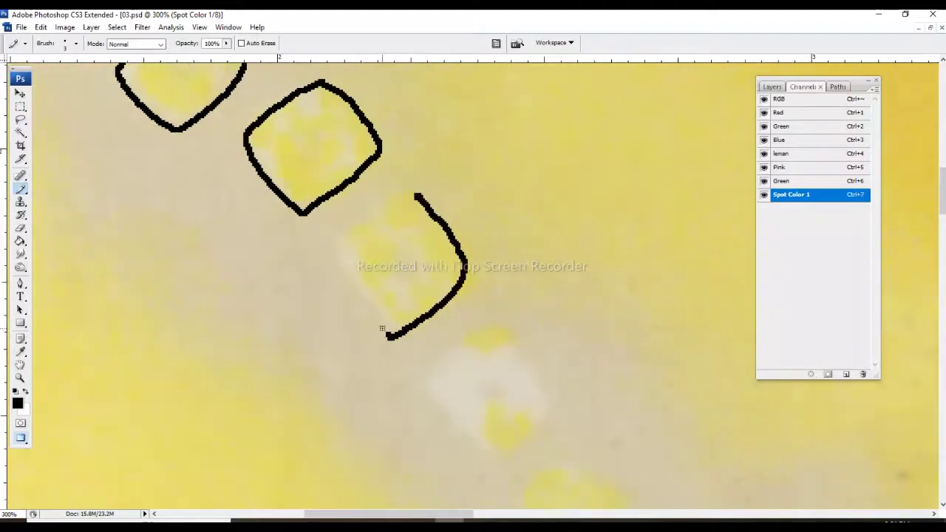
pyautogui.moveTo(417, 190); pyautogui.dragTo(390, 314)
pyautogui.moveTo(422, 185); pyautogui.dragTo(406, 306)
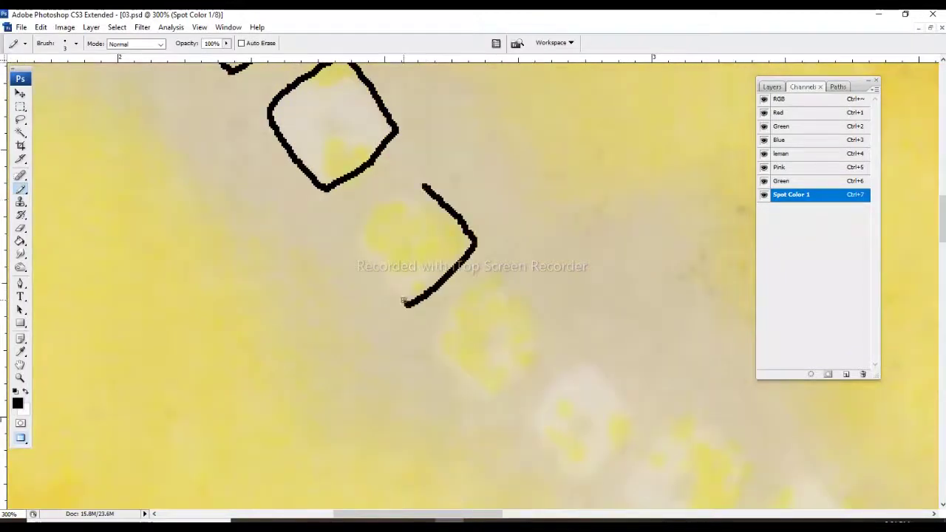
pyautogui.moveTo(426, 168); pyautogui.dragTo(408, 293)
pyautogui.moveTo(469, 169); pyautogui.dragTo(492, 240)
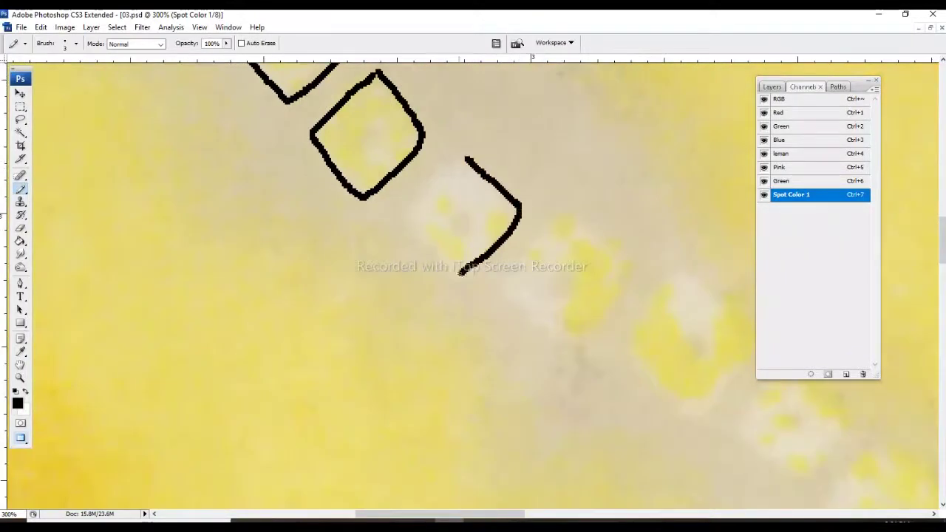
# Outline the first missing squares along the black diagonal line
pyautogui.moveTo(415, 129); pyautogui.dragTo(450, 242)
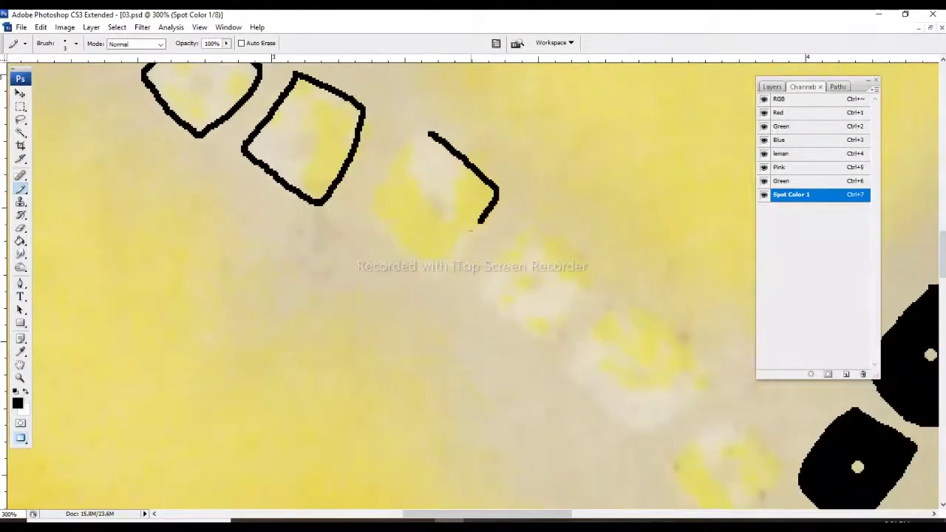
pyautogui.moveTo(462, 117); pyautogui.dragTo(525, 164)
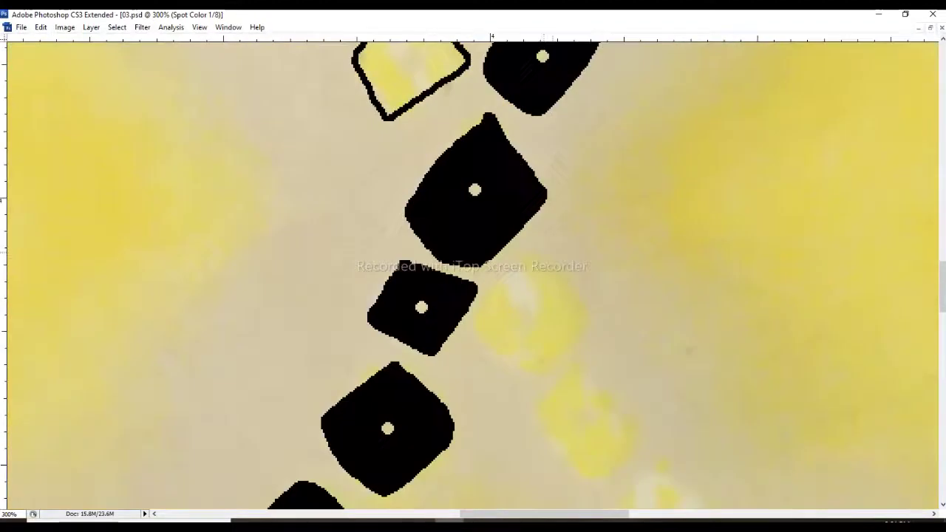
pyautogui.moveTo(507, 158); pyautogui.dragTo(510, 164)
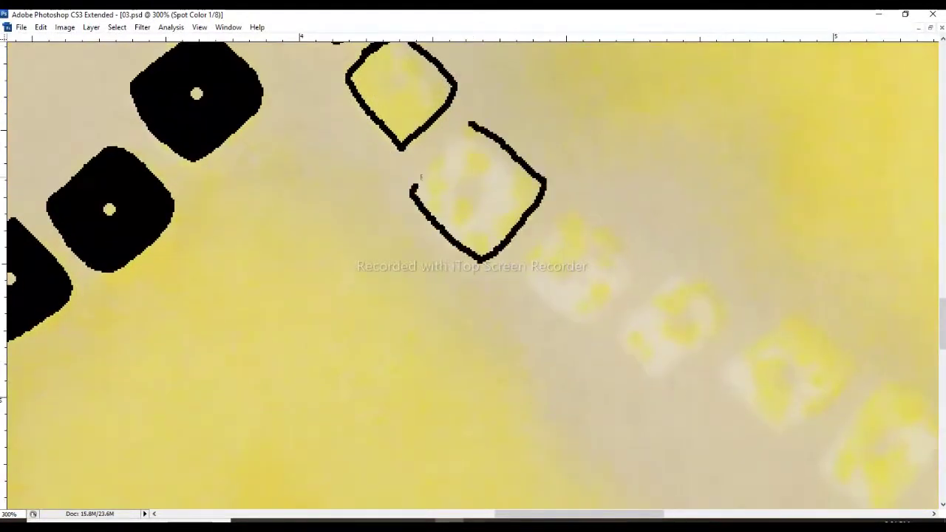
pyautogui.moveTo(518, 109)
pyautogui.mouseDown()
pyautogui.moveTo(468, 180)
pyautogui.moveTo(518, 111)
pyautogui.moveTo(486, 200)
pyautogui.moveTo(518, 118)
pyautogui.moveTo(517, 243)
pyautogui.mouseUp()
pyautogui.moveTo(536, 138); pyautogui.dragTo(517, 244)
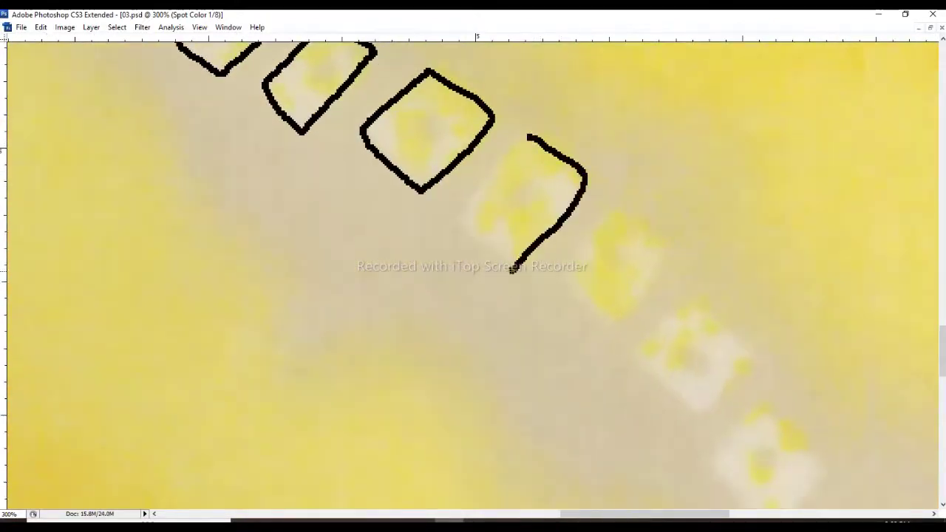
pyautogui.moveTo(560, 120)
pyautogui.mouseDown()
pyautogui.moveTo(550, 223)
pyautogui.moveTo(560, 119)
pyautogui.mouseUp()
pyautogui.moveTo(572, 163)
pyautogui.mouseDown()
pyautogui.moveTo(550, 266)
pyautogui.moveTo(572, 163)
pyautogui.moveTo(566, 265)
pyautogui.moveTo(554, 146)
pyautogui.moveTo(597, 222)
pyautogui.moveTo(559, 137)
pyautogui.moveTo(566, 227)
pyautogui.moveTo(553, 133)
pyautogui.moveTo(481, 45)
pyautogui.mouseUp()
pyautogui.moveTo(581, 123)
pyautogui.mouseDown()
pyautogui.moveTo(575, 232)
pyautogui.moveTo(582, 122)
pyautogui.moveTo(502, 46)
pyautogui.mouseUp()
pyautogui.moveTo(603, 113)
pyautogui.mouseDown()
pyautogui.moveTo(643, 171)
pyautogui.moveTo(603, 113)
pyautogui.moveTo(507, 42)
pyautogui.mouseUp()
pyautogui.moveTo(597, 106)
pyautogui.mouseDown()
pyautogui.moveTo(661, 147)
pyautogui.moveTo(503, 48)
pyautogui.mouseUp()
pyautogui.moveTo(619, 122)
pyautogui.mouseDown()
pyautogui.moveTo(634, 133)
pyautogui.moveTo(562, 178)
pyautogui.moveTo(618, 122)
pyautogui.mouseUp()
# Outline the remaining missing squares up to the end of the line
pyautogui.moveTo(619, 122); pyautogui.dragTo(523, 51)
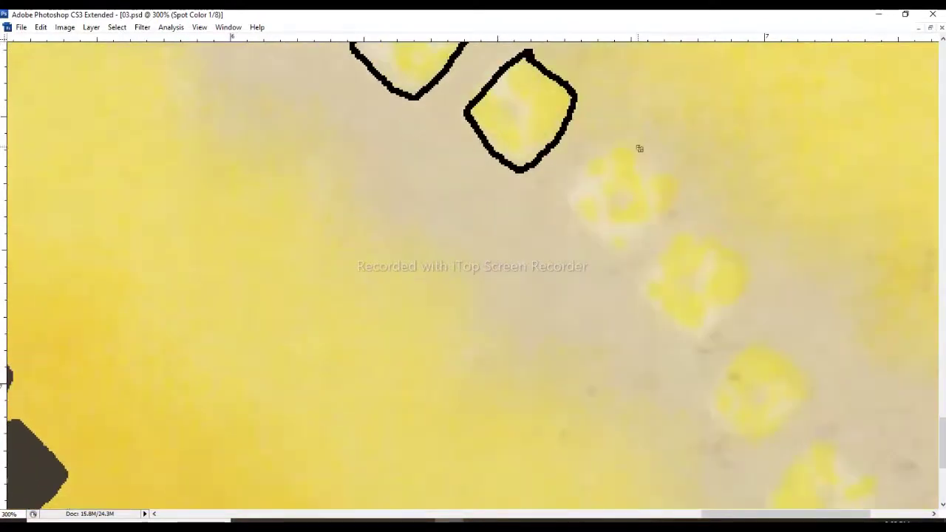
pyautogui.moveTo(636, 139)
pyautogui.mouseDown()
pyautogui.moveTo(568, 206)
pyautogui.moveTo(636, 139)
pyautogui.mouseUp()
pyautogui.moveTo(636, 139)
pyautogui.mouseDown()
pyautogui.moveTo(537, 48)
pyautogui.moveTo(584, 262)
pyautogui.moveTo(625, 150)
pyautogui.mouseUp()
pyautogui.moveTo(625, 150); pyautogui.dragTo(551, 65)
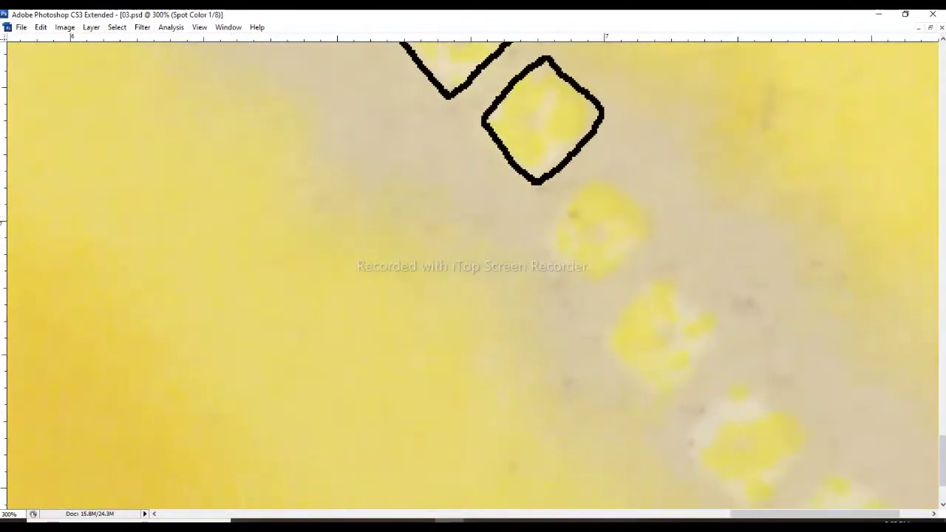
pyautogui.moveTo(622, 175)
pyautogui.mouseDown()
pyautogui.moveTo(576, 290)
pyautogui.moveTo(622, 174)
pyautogui.mouseUp()
pyautogui.moveTo(623, 174); pyautogui.dragTo(567, 80)
pyautogui.moveTo(623, 180)
pyautogui.mouseDown()
pyautogui.moveTo(634, 285)
pyautogui.moveTo(623, 180)
pyautogui.moveTo(552, 150)
pyautogui.mouseUp()
pyautogui.moveTo(623, 264)
pyautogui.mouseDown()
pyautogui.moveTo(691, 337)
pyautogui.moveTo(624, 264)
pyautogui.mouseUp()
pyautogui.moveTo(728, 337); pyautogui.dragTo(708, 337)
pyautogui.moveTo(709, 337)
pyautogui.mouseDown()
pyautogui.moveTo(766, 388)
pyautogui.moveTo(708, 338)
pyautogui.moveTo(689, 337)
pyautogui.mouseUp()
pyautogui.moveTo(808, 399)
pyautogui.mouseDown()
pyautogui.moveTo(790, 475)
pyautogui.moveTo(808, 399)
pyautogui.mouseUp()
pyautogui.hotkey('ctrl', '-')
pyautogui.hotkey('ctrl', '-')
pyautogui.hotkey('ctrl', '-')
pyautogui.hotkey('ctrl', '-')
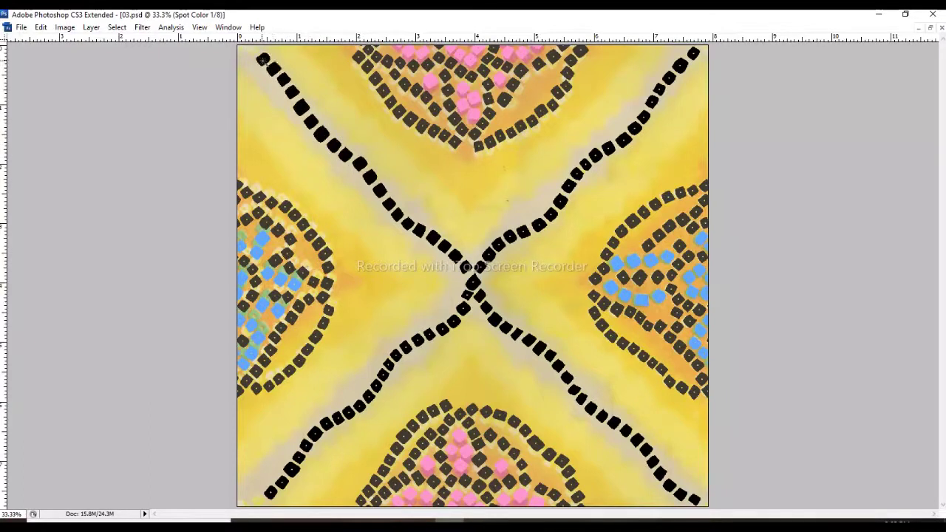
# Fill the last square at the line's end black and return to the zoomed-out RGB composite
pyautogui.click(262, 60)
pyautogui.press('Tab')
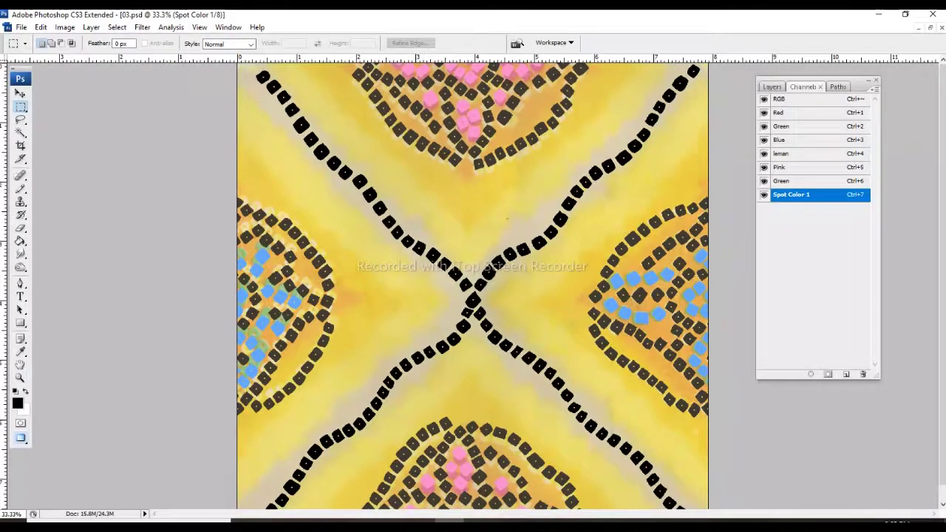
pyautogui.hotkey('ctrl', '`')
pyautogui.hotkey('ctrl', '-')
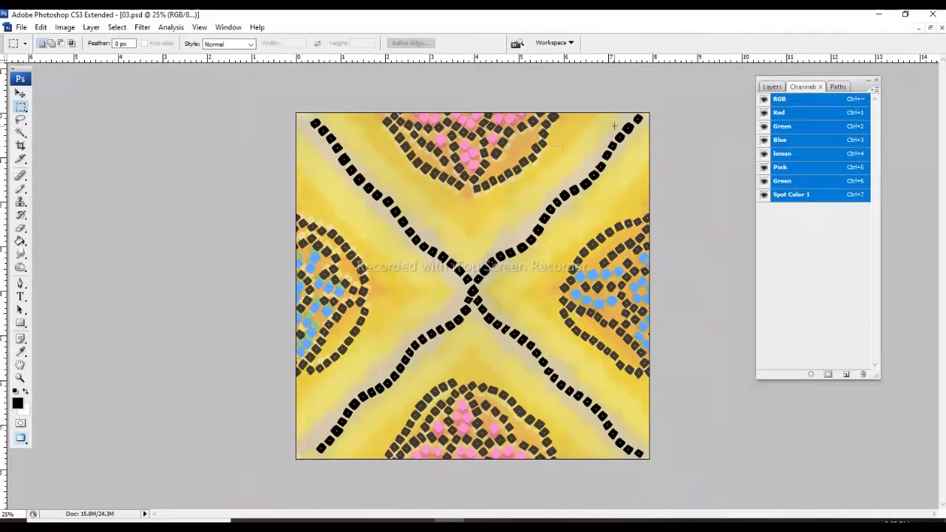
# Try a 150 ppi resolution in Image Size, then cancel to keep the original size
pyautogui.click(64, 26)
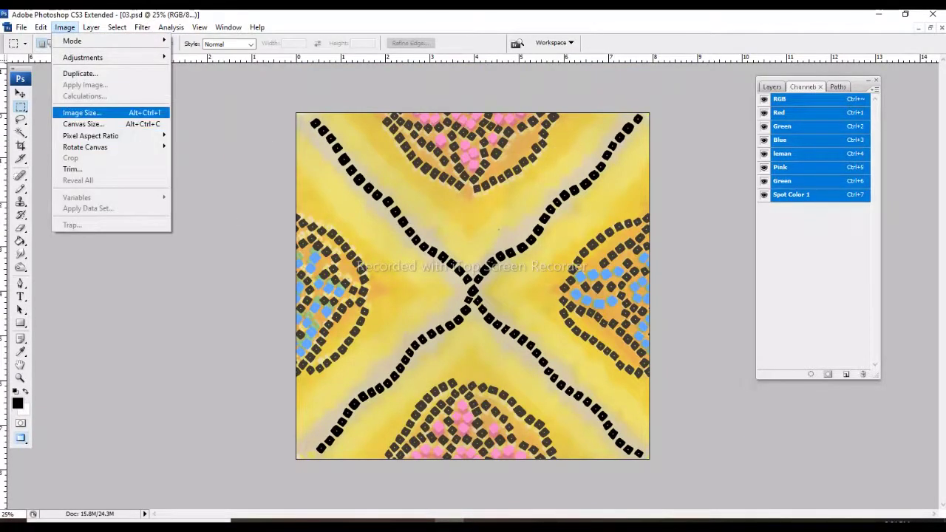
pyautogui.click(81, 112)
pyautogui.press('Tab')
pyautogui.press('Tab')
pyautogui.press('Tab')
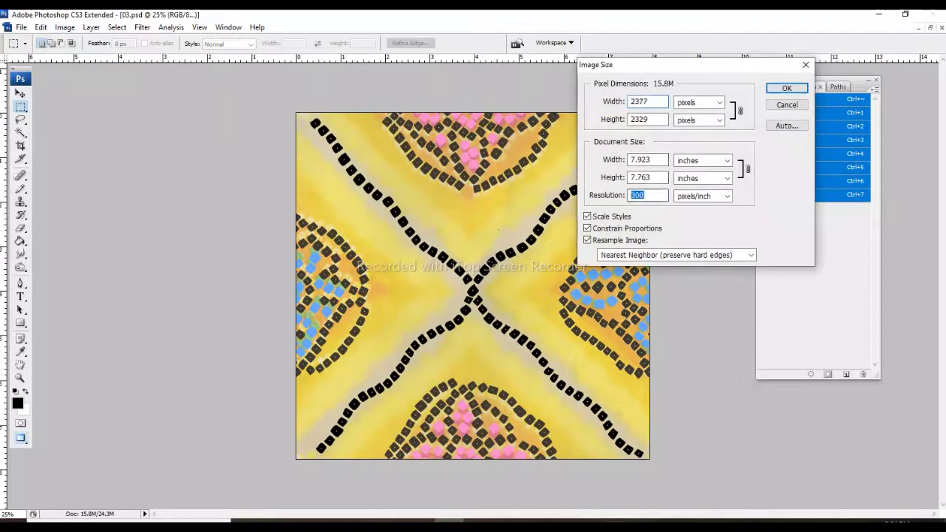
pyautogui.write('150')
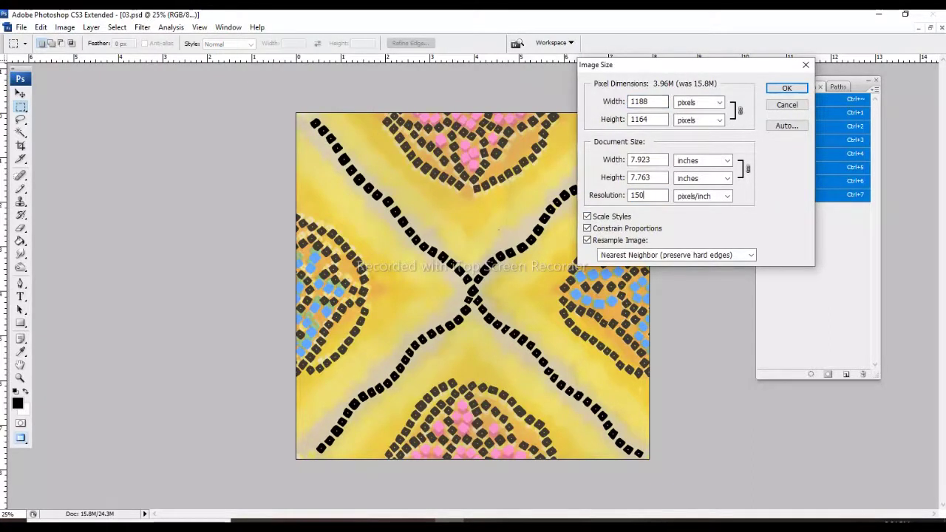
pyautogui.click(787, 104)
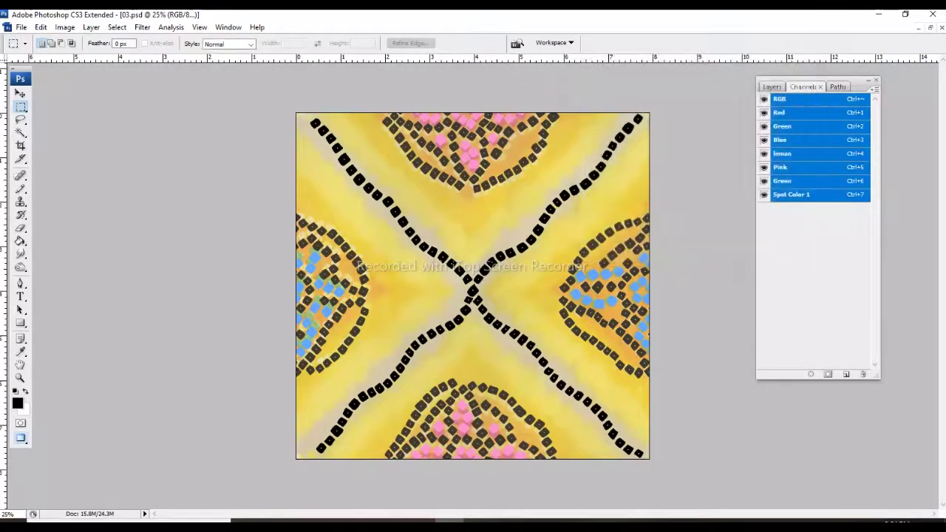
# Offset the tile 1188 px right and 11 px down with Wrap Around
pyautogui.click(142, 28)
pyautogui.moveTo(185, 271)
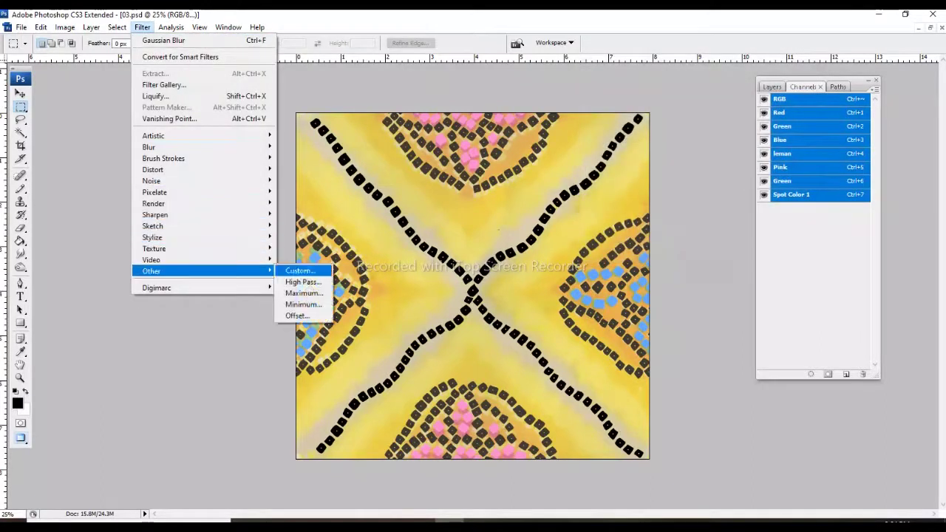
pyautogui.click(297, 316)
pyautogui.write('11')
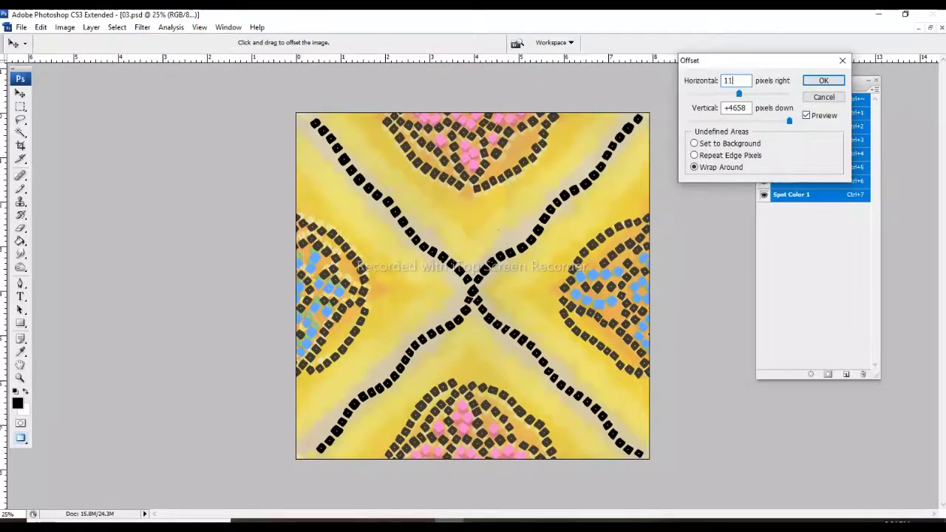
pyautogui.write('88')
pyautogui.press('Tab')
pyautogui.write('11')
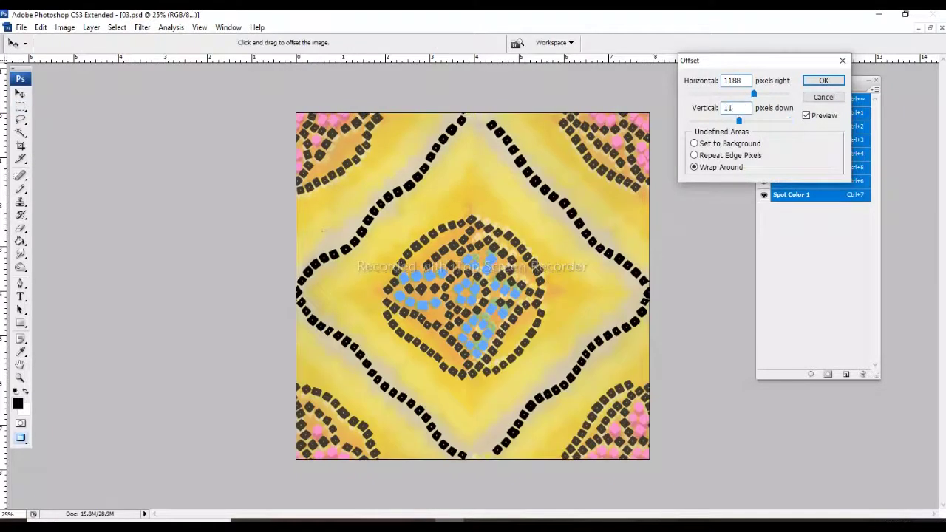
pyautogui.press('Return')
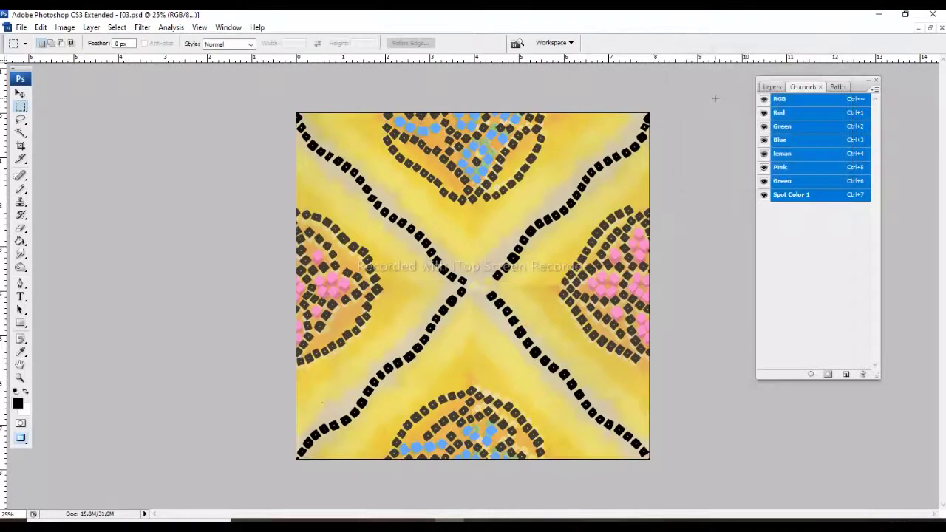
# View Spot Color 1 alone, return to the RGB composite, and zoom into the tile centre
pyautogui.hotkey('ctrl', '7')
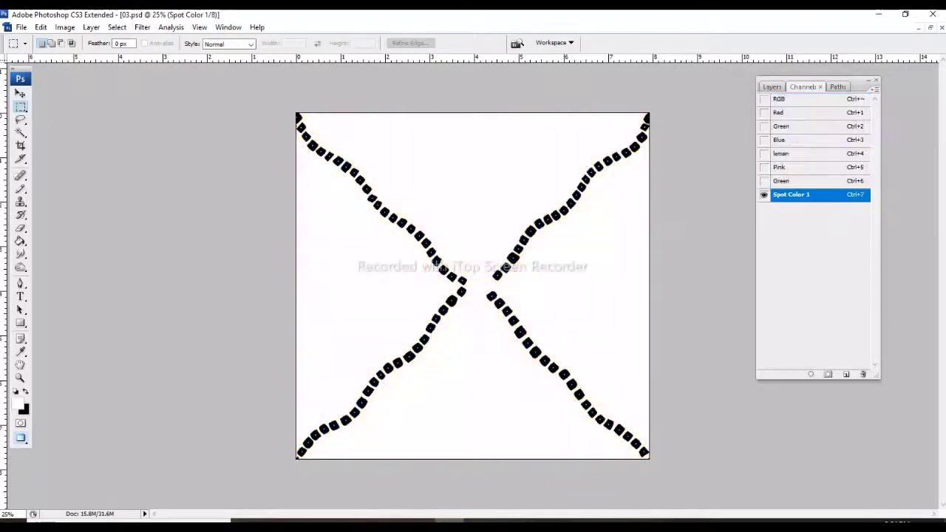
pyautogui.hotkey('ctrl', '`')
pyautogui.press('Tab')
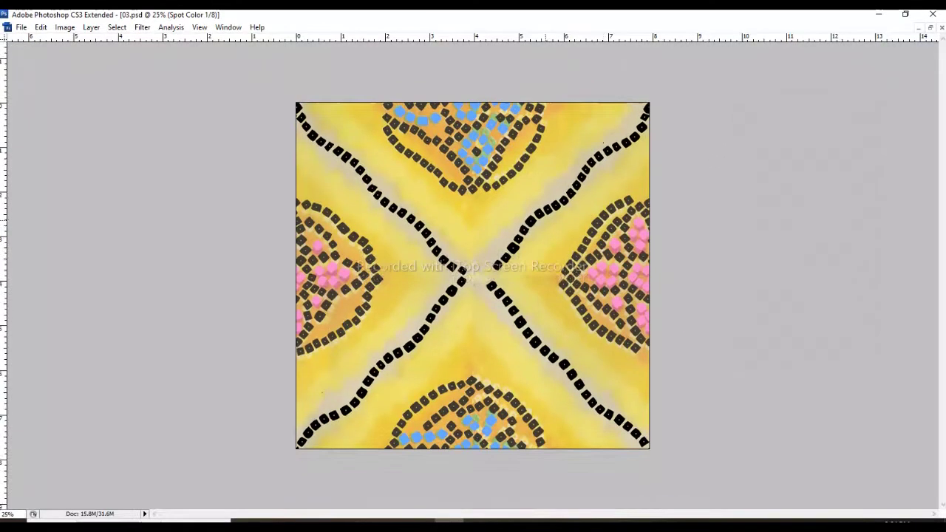
pyautogui.hotkey('ctrl', '+')
pyautogui.hotkey('ctrl', '+')
pyautogui.hotkey('ctrl', '+')
pyautogui.press('Tab')
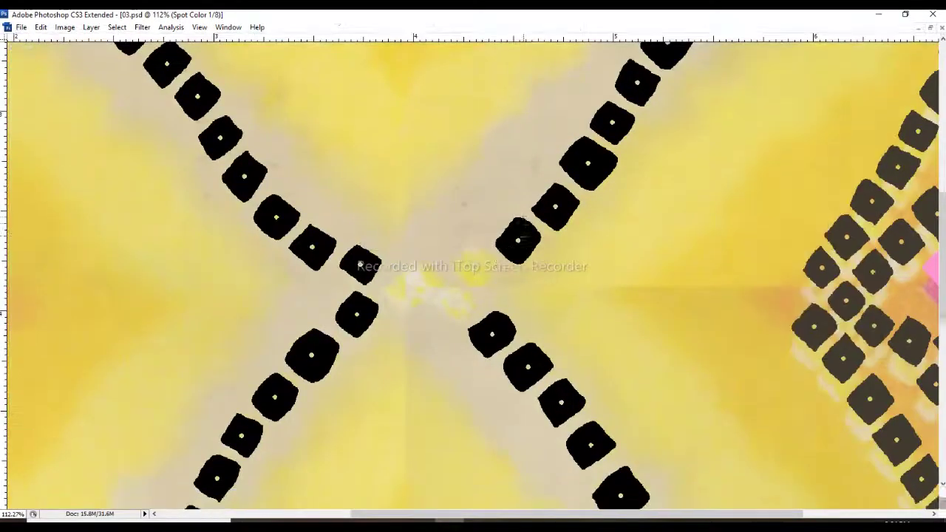
pyautogui.press('Tab')
# Alt-drag copies of black squares into the centre crossing so the dotted X is continuous
pyautogui.moveTo(588, 163)
pyautogui.mouseDown()
pyautogui.moveTo(481, 225)
pyautogui.moveTo(410, 288)
pyautogui.mouseUp()
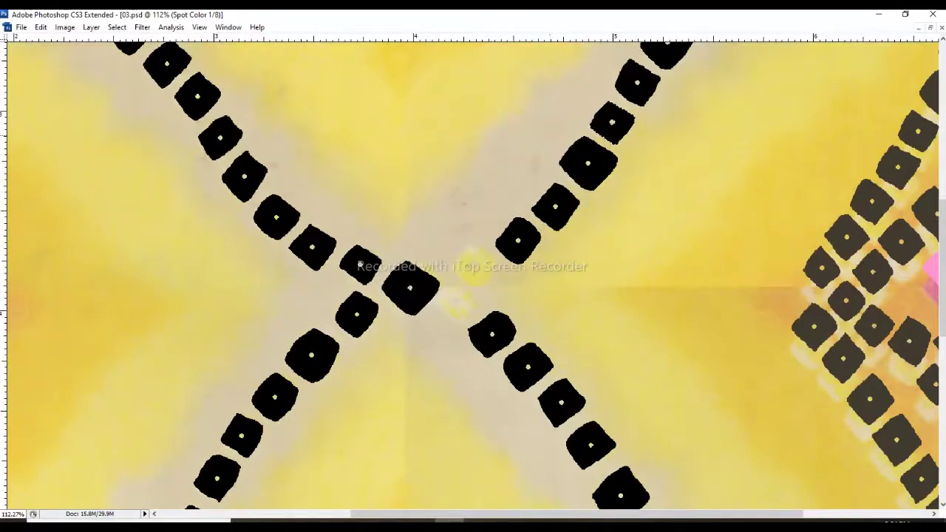
pyautogui.moveTo(570, 151); pyautogui.dragTo(473, 267)
pyautogui.moveTo(492, 334); pyautogui.dragTo(490, 342)
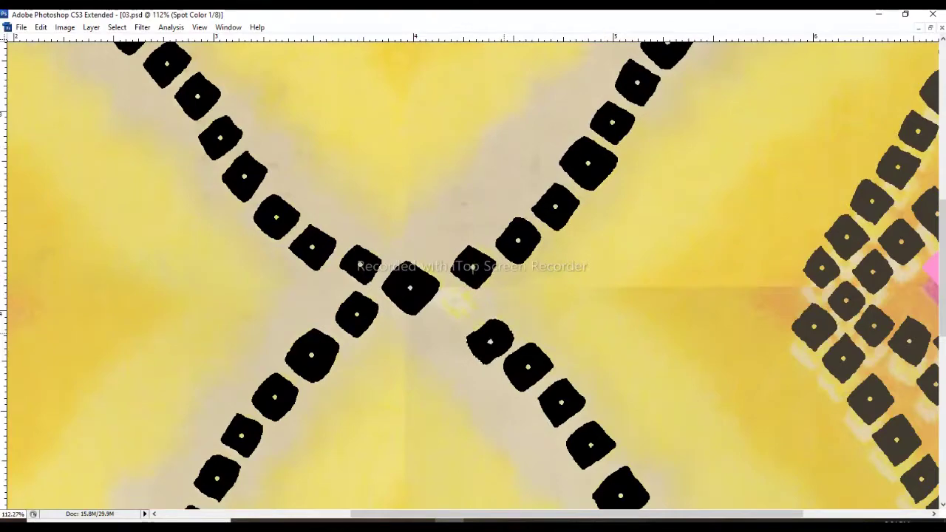
pyautogui.moveTo(604, 131); pyautogui.dragTo(456, 311)
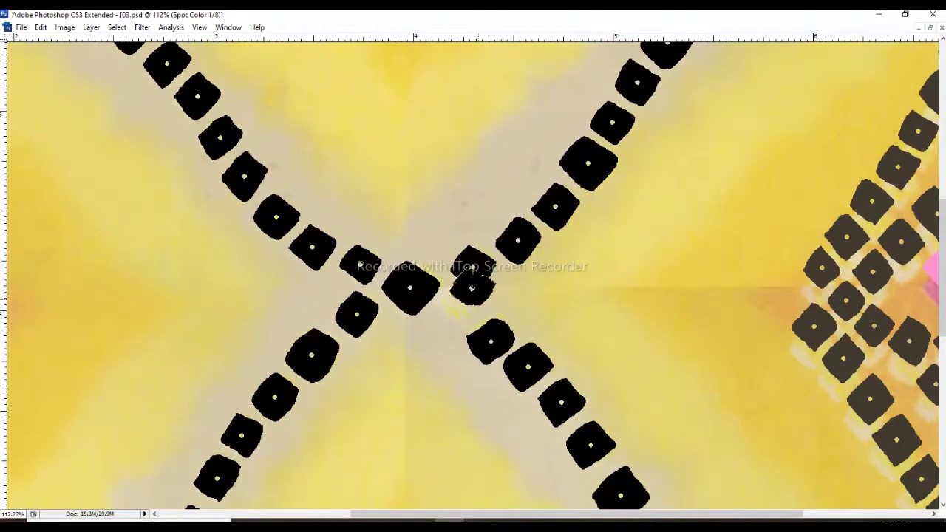
pyautogui.hotkey('ctrl', '-')
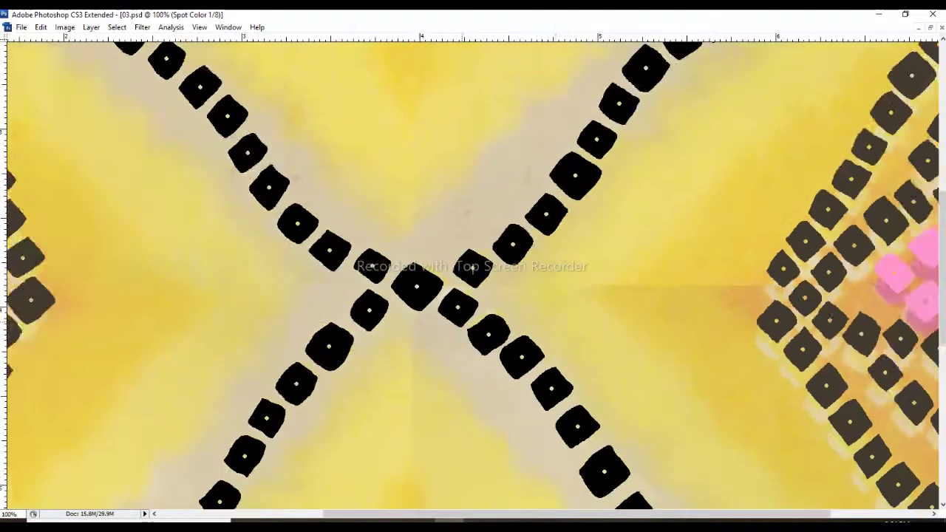
pyautogui.hotkey('ctrl', '-')
pyautogui.hotkey('ctrl', '-')
pyautogui.hotkey('ctrl', '-')
pyautogui.press('Tab')
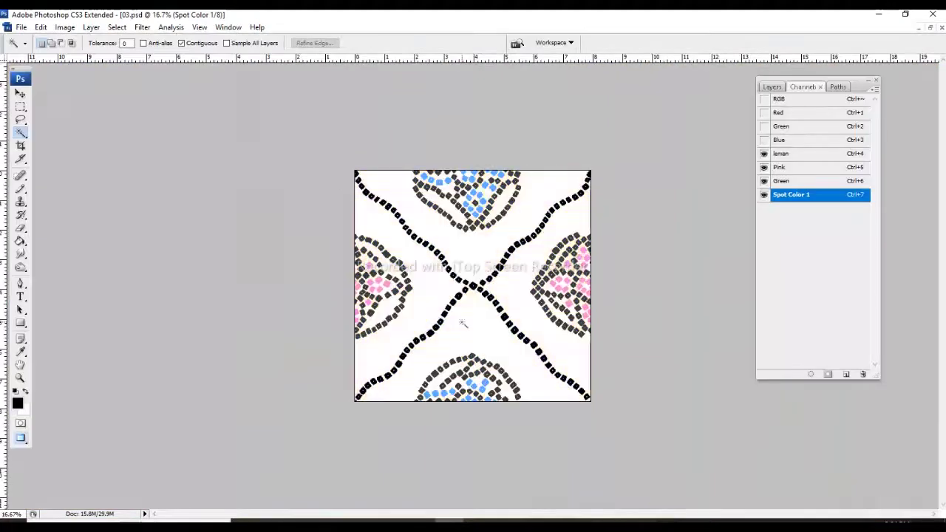
pyautogui.hotkey('ctrl', '+')
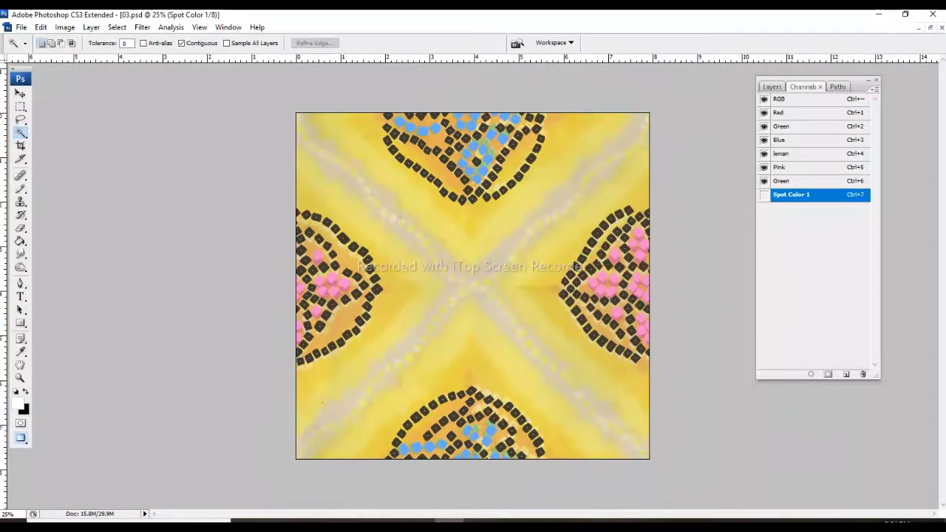
pyautogui.click(764, 195)
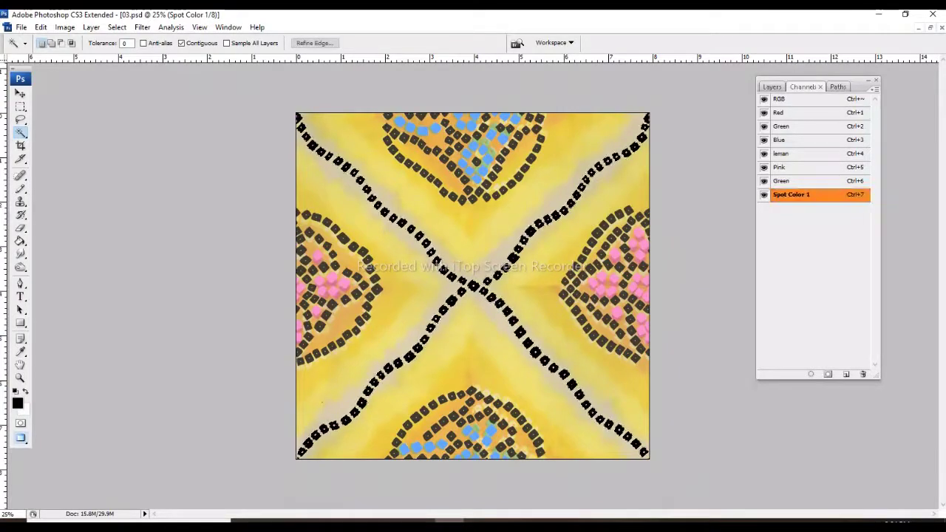
pyautogui.hotkey('ctrl', '4')
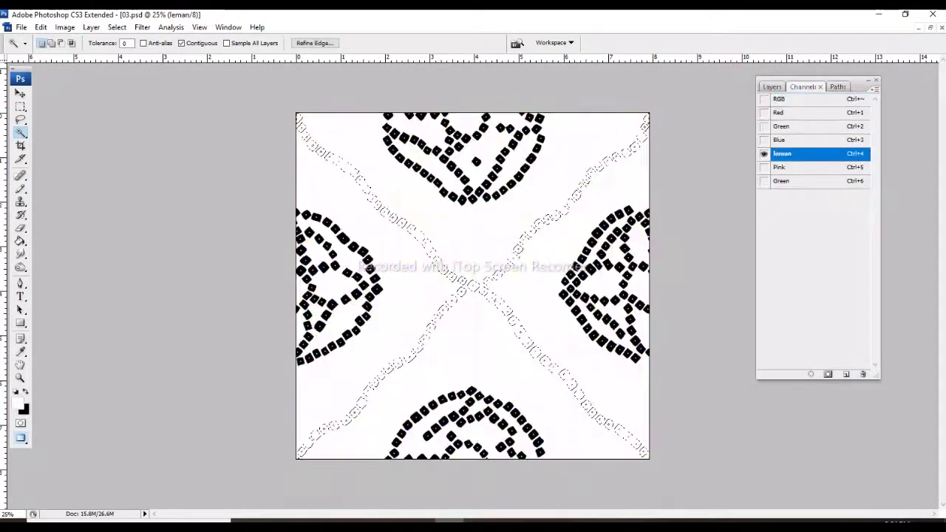
pyautogui.hotkey('ctrl', 'BackSpace')
pyautogui.press('m')
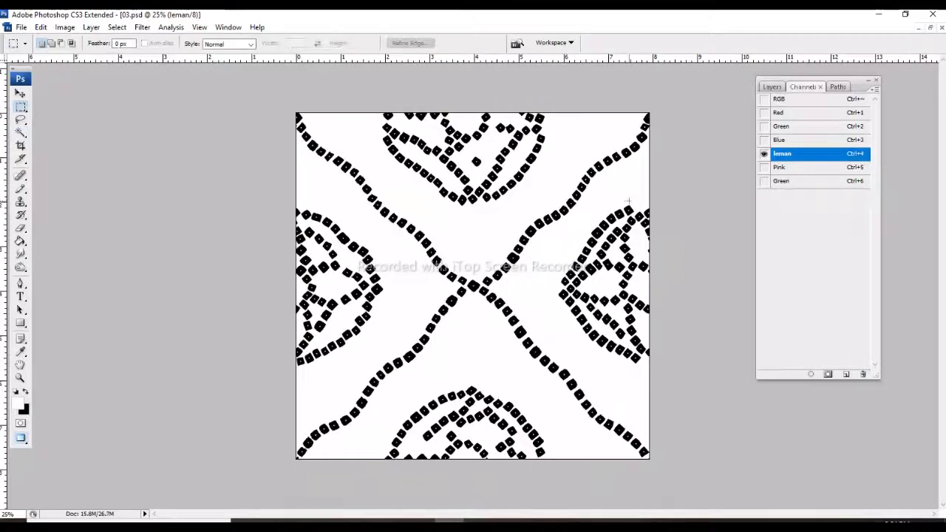
pyautogui.hotkey('ctrl', 'd')
pyautogui.press('`')
pyautogui.click(764, 153)
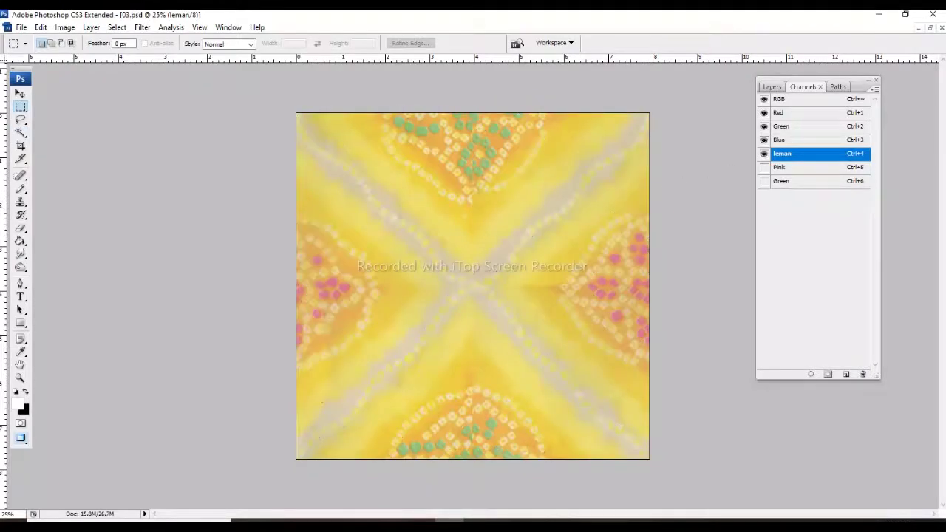
pyautogui.click(764, 154)
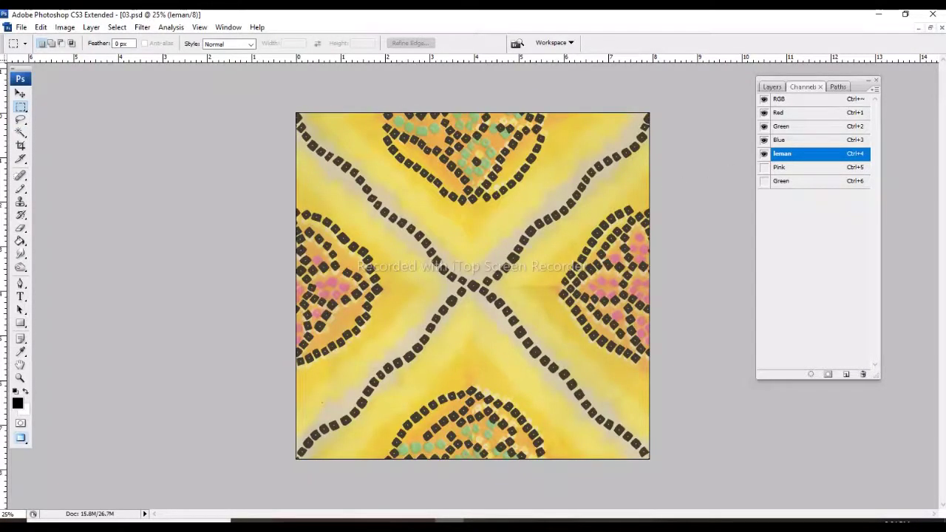
pyautogui.hotkey('ctrl', '5')
pyautogui.click(764, 153)
pyautogui.click(764, 181)
pyautogui.keyDown('shift'); pyautogui.click(813, 153); pyautogui.keyUp('shift')
pyautogui.keyDown('shift'); pyautogui.click(813, 181); pyautogui.keyUp('shift')
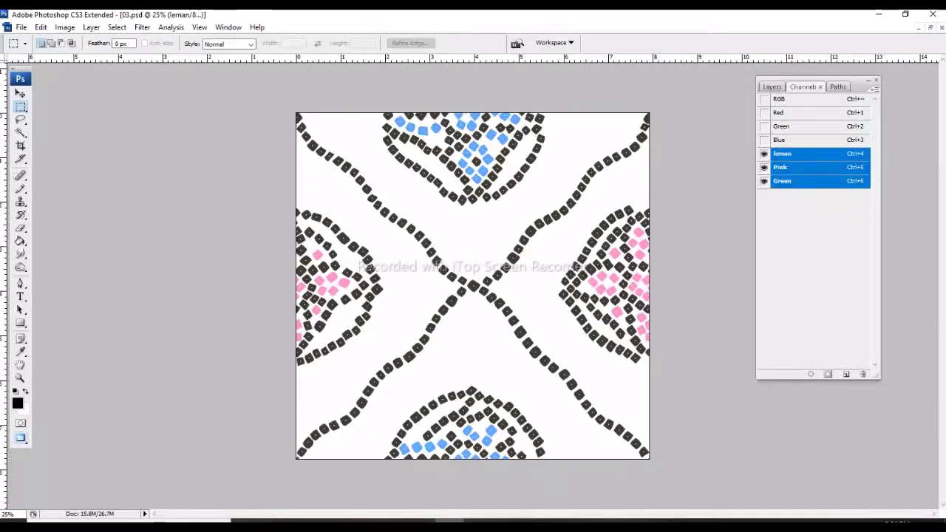
pyautogui.press('`')
pyautogui.press('`')
pyautogui.press('`')
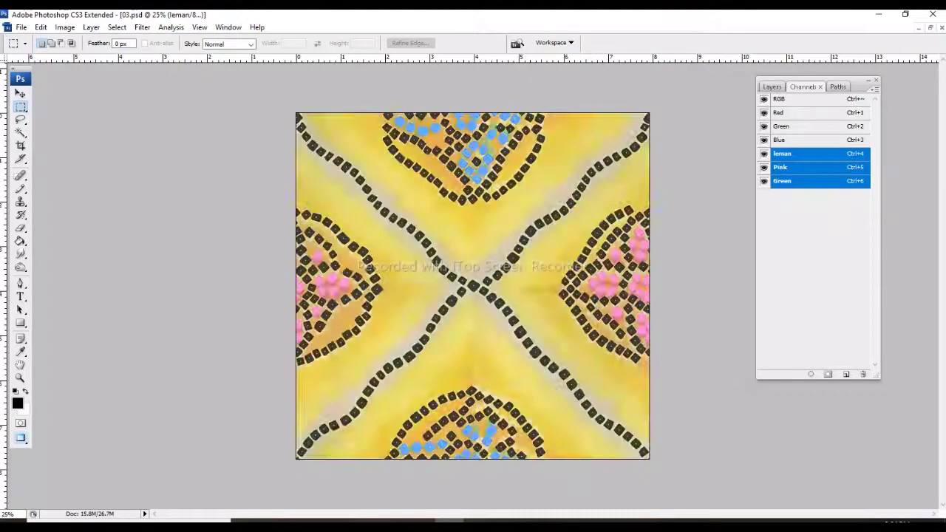
pyautogui.press('`')
pyautogui.press('`')
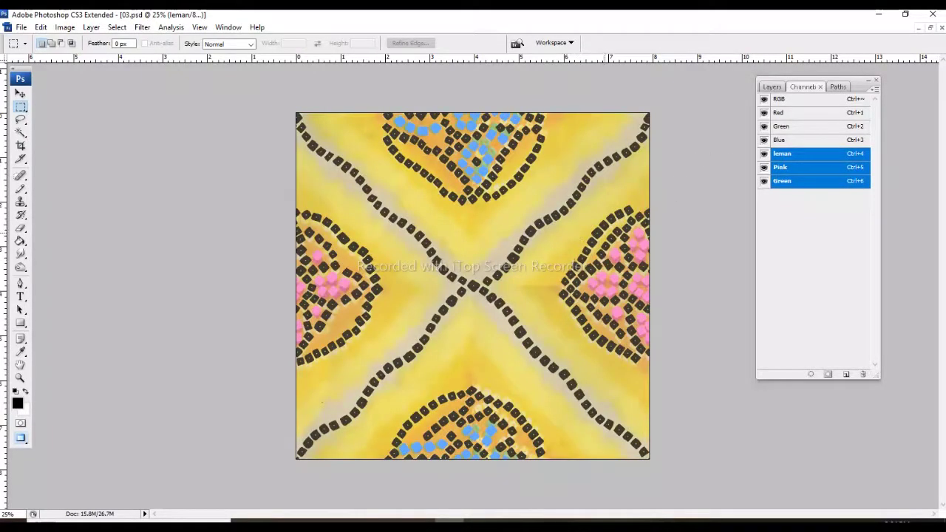
# Add a new Alpha 1 channel, show the RGB image beneath it, and zoom in to 100%
pyautogui.press('super+space')
pyautogui.click(846, 374)
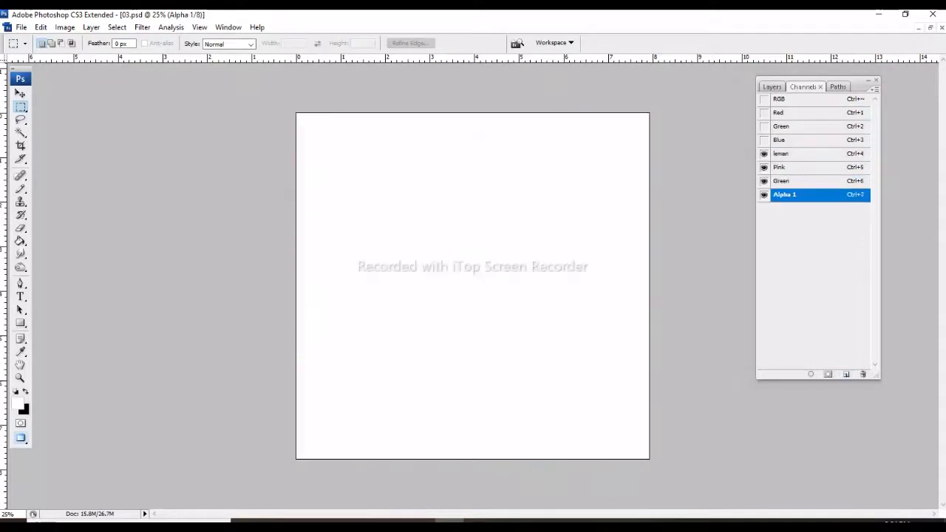
pyautogui.press('p')
pyautogui.click(764, 98)
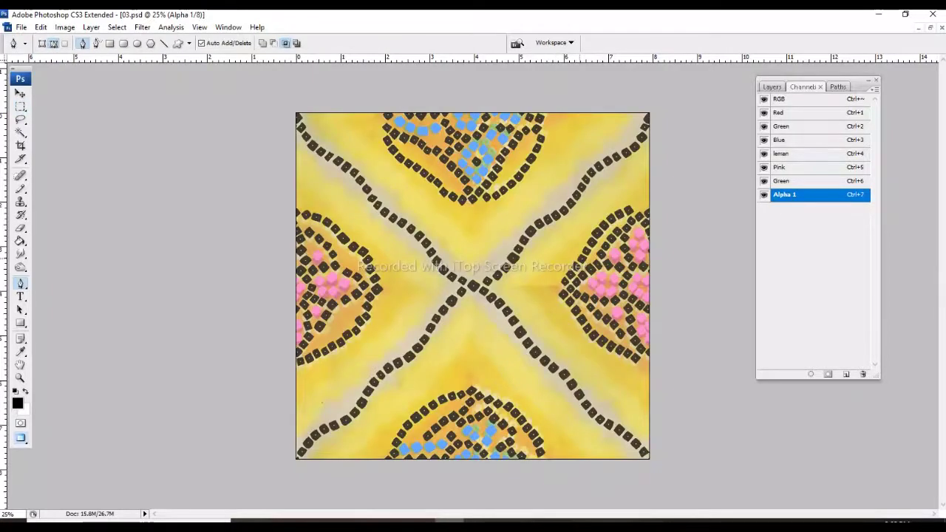
pyautogui.hotkey('ctrl', '+')
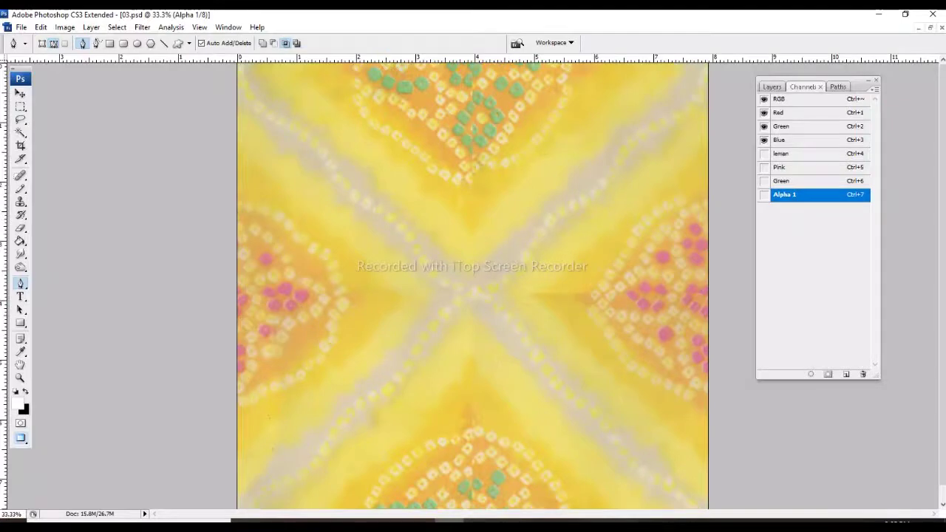
pyautogui.hotkey('ctrl', '+')
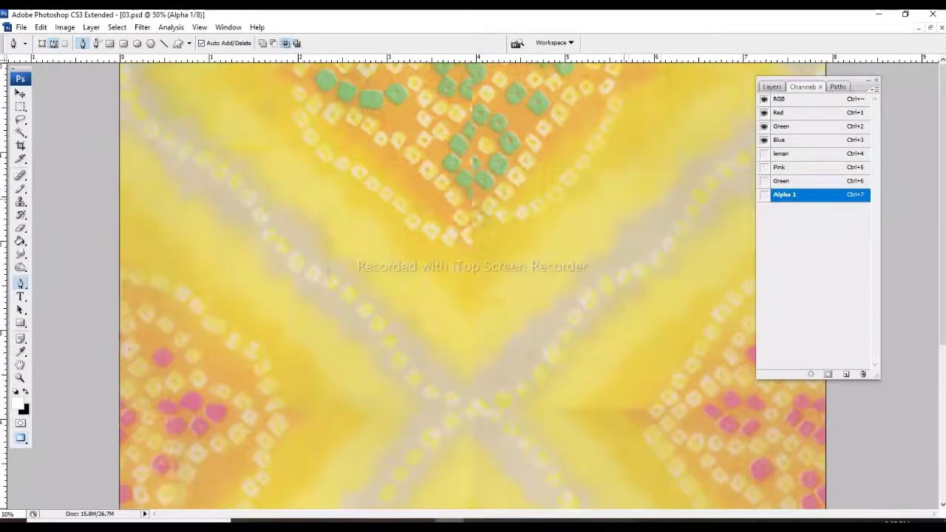
pyautogui.press('Tab')
pyautogui.hotkey('ctrl', '+')
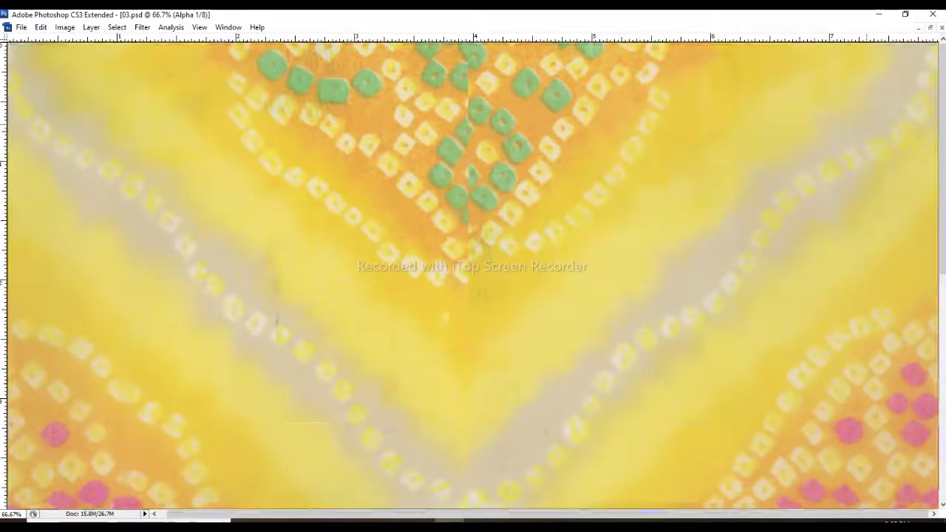
pyautogui.hotkey('ctrl', '+')
pyautogui.press('Tab')
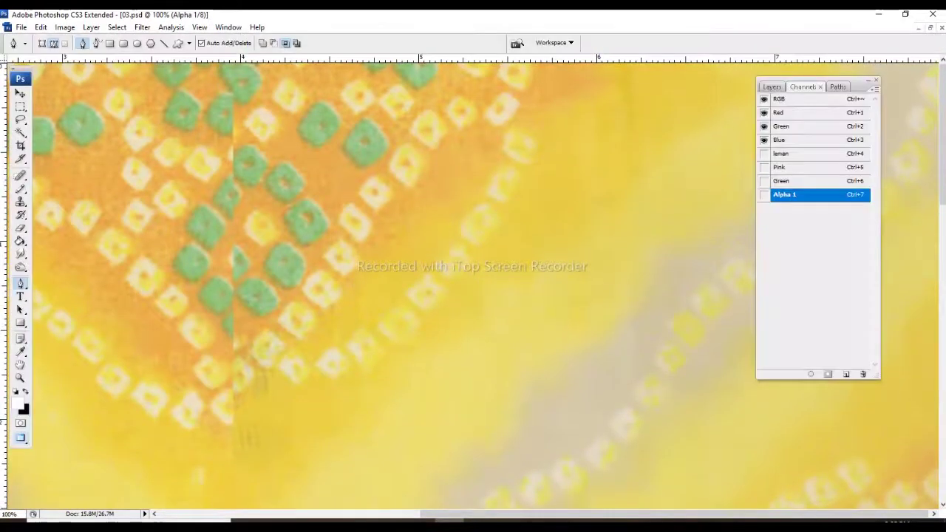
# Set the new channel's options to Spot Color with a magenta pink colour
pyautogui.doubleClick(813, 194)
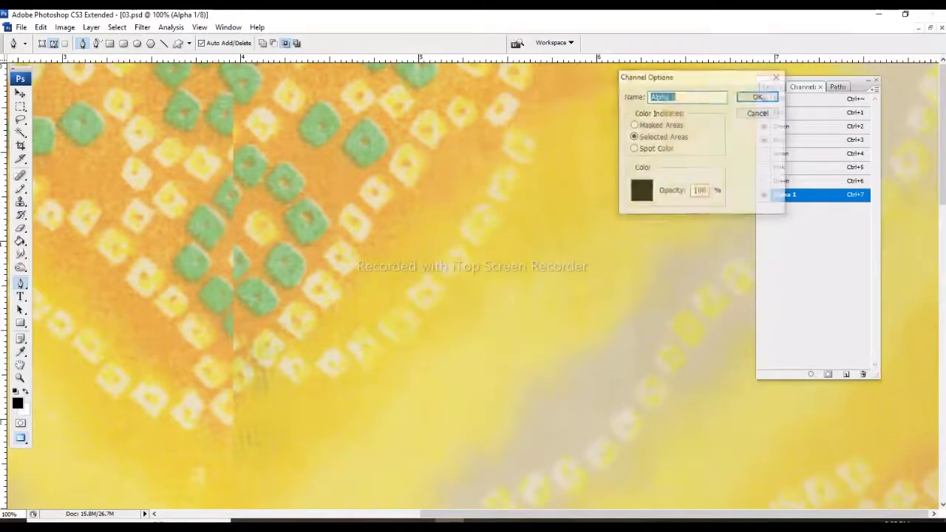
pyautogui.click(647, 193)
pyautogui.click(643, 98)
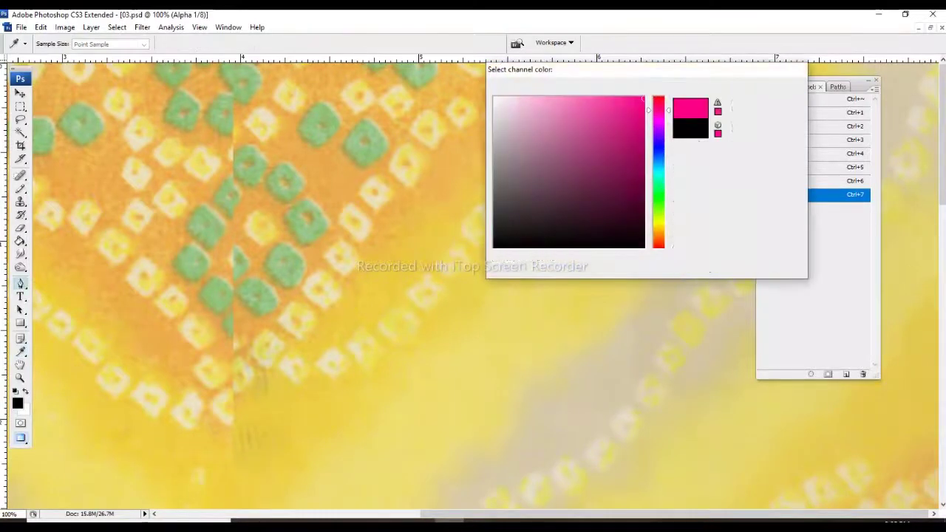
pyautogui.click(766, 89)
pyautogui.press('Tab')
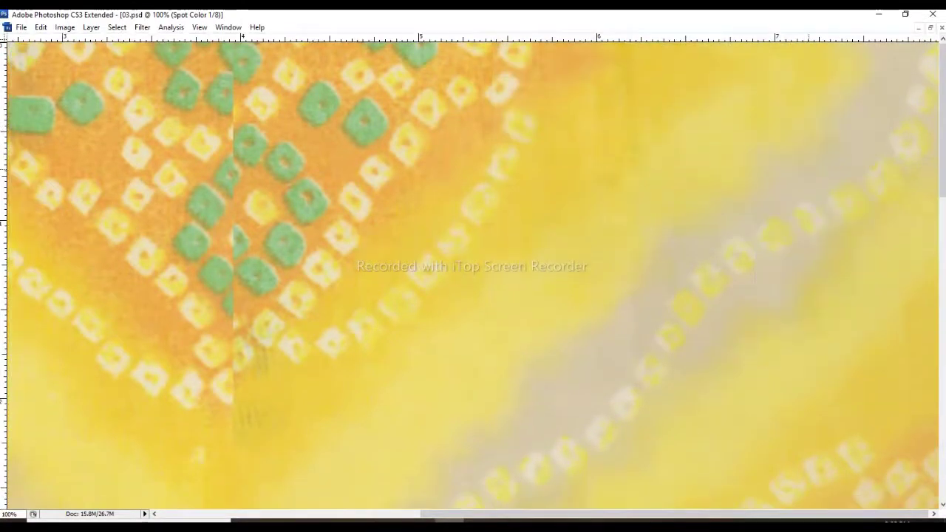
# Trace both diagonal grey bands with the Freeform Pen and fill them magenta
pyautogui.moveTo(811, 171)
pyautogui.mouseDown()
pyautogui.moveTo(762, 157)
pyautogui.moveTo(757, 206)
pyautogui.moveTo(655, 233)
pyautogui.moveTo(662, 274)
pyautogui.moveTo(710, 133)
pyautogui.moveTo(575, 264)
pyautogui.moveTo(533, 265)
pyautogui.moveTo(518, 317)
pyautogui.moveTo(656, 177)
pyautogui.moveTo(617, 218)
pyautogui.moveTo(522, 281)
pyautogui.moveTo(562, 246)
pyautogui.moveTo(518, 310)
pyautogui.moveTo(443, 281)
pyautogui.moveTo(390, 235)
pyautogui.moveTo(505, 366)
pyautogui.mouseUp()
pyautogui.moveTo(505, 367)
pyautogui.mouseDown()
pyautogui.moveTo(406, 306)
pyautogui.moveTo(440, 355)
pyautogui.moveTo(397, 274)
pyautogui.moveTo(338, 327)
pyautogui.moveTo(185, 200)
pyautogui.moveTo(95, 105)
pyautogui.moveTo(80, 222)
pyautogui.moveTo(187, 261)
pyautogui.moveTo(237, 240)
pyautogui.moveTo(338, 380)
pyautogui.moveTo(318, 159)
pyautogui.moveTo(436, 306)
pyautogui.moveTo(456, 211)
pyautogui.moveTo(465, 84)
pyautogui.moveTo(363, 250)
pyautogui.moveTo(434, 148)
pyautogui.moveTo(296, 279)
pyautogui.moveTo(258, 232)
pyautogui.moveTo(116, 312)
pyautogui.moveTo(48, 378)
pyautogui.moveTo(254, 369)
pyautogui.moveTo(422, 211)
pyautogui.moveTo(379, 303)
pyautogui.moveTo(576, 174)
pyautogui.moveTo(617, 355)
pyautogui.moveTo(800, 178)
pyautogui.mouseUp()
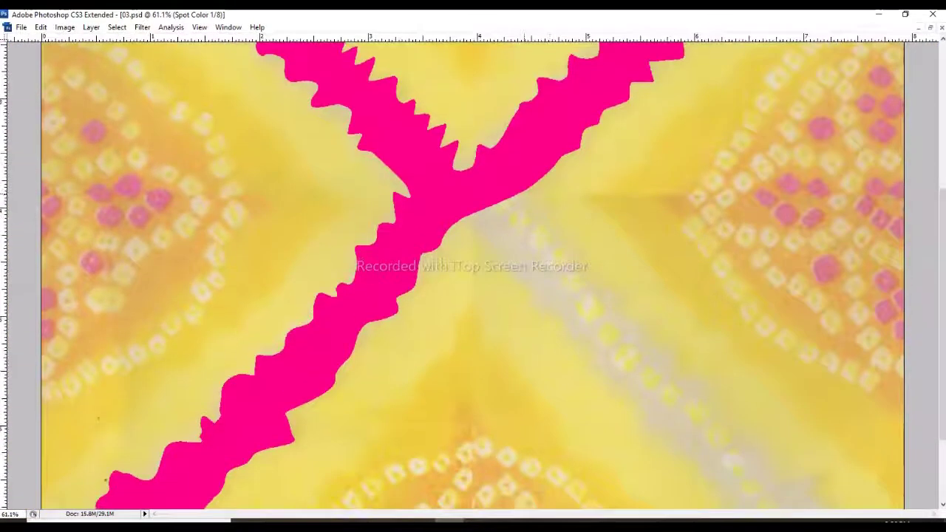
pyautogui.moveTo(518, 194); pyautogui.dragTo(613, 285)
pyautogui.scroll(-3, 614, 285)
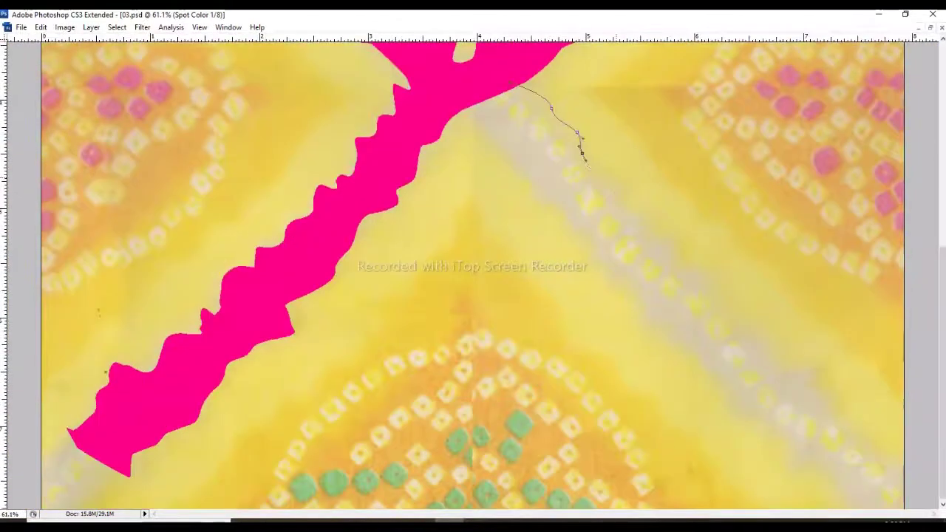
pyautogui.moveTo(581, 158)
pyautogui.mouseDown()
pyautogui.moveTo(644, 239)
pyautogui.moveTo(713, 277)
pyautogui.moveTo(756, 336)
pyautogui.moveTo(818, 373)
pyautogui.moveTo(828, 436)
pyautogui.moveTo(725, 392)
pyautogui.moveTo(530, 252)
pyautogui.moveTo(513, 201)
pyautogui.mouseUp()
pyautogui.scroll(2, 640, 333)
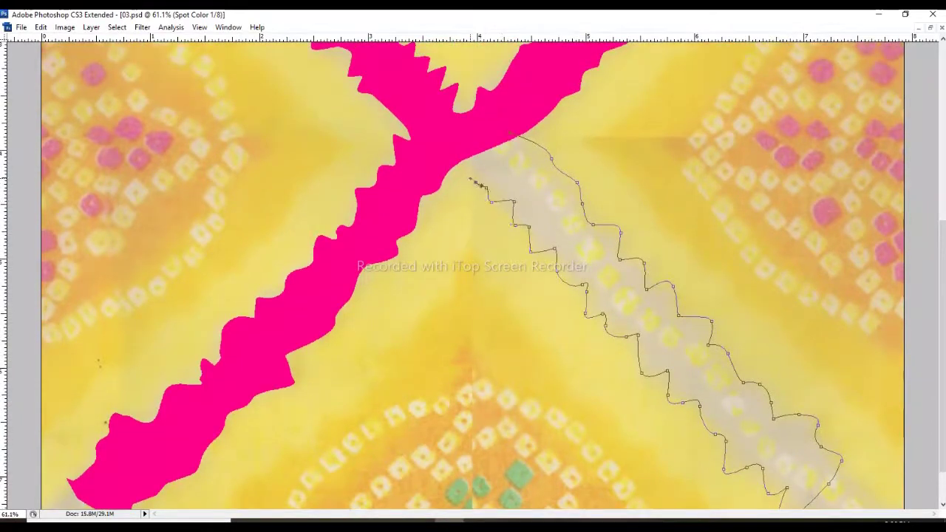
pyautogui.moveTo(454, 140); pyautogui.dragTo(464, 163)
# Apply a wrap-around Offset to all channels of the tile
pyautogui.hotkey('ctrl', '-')
pyautogui.hotkey('ctrl', '-')
pyautogui.hotkey('ctrl', '-')
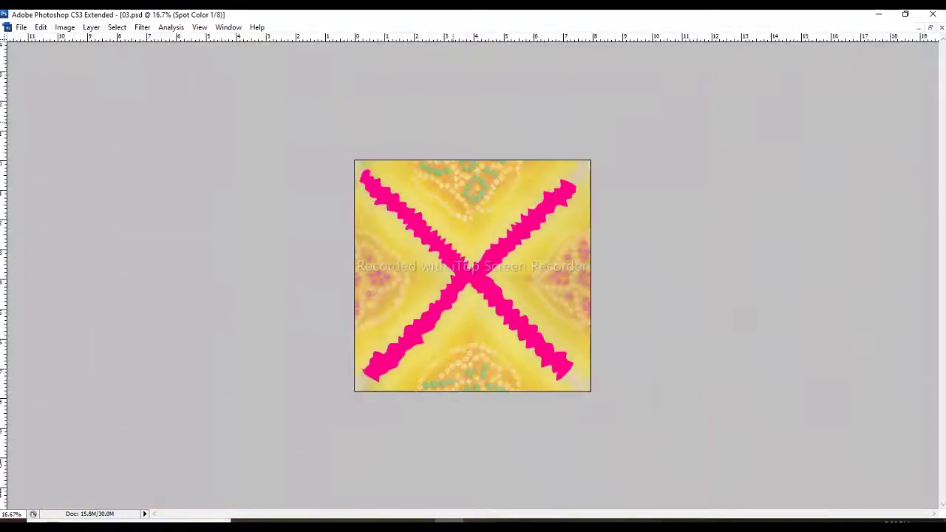
pyautogui.press('Tab')
pyautogui.press('q')
pyautogui.hotkey('ctrl', '`')
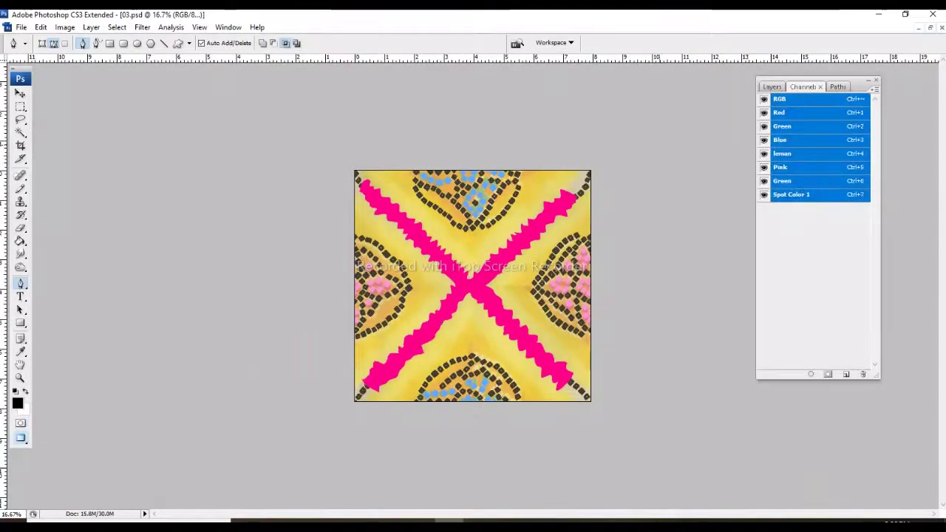
pyautogui.hotkey('ctrl', 'alt', 'f')
pyautogui.press('Return')
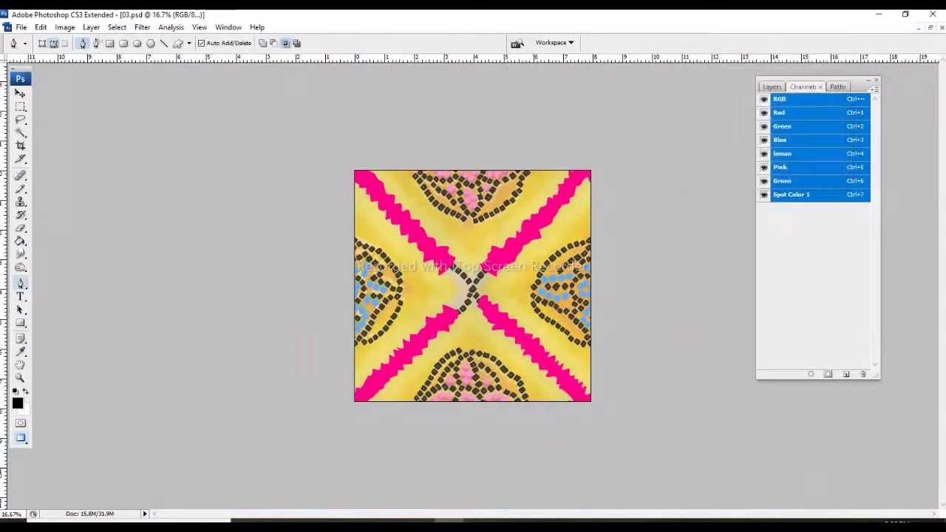
# On Spot Color 1, trace an outline around the centre gap between the magenta arms
pyautogui.hotkey('ctrl', '7')
pyautogui.press('`')
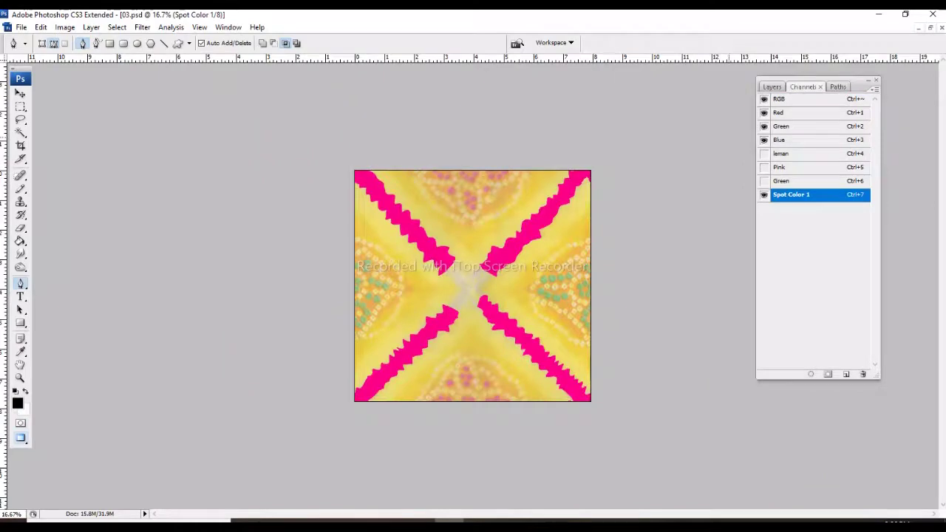
pyautogui.hotkey('shift', 'Tab')
pyautogui.press('Tab')
pyautogui.hotkey('ctrl', '+')
pyautogui.hotkey('ctrl', '+')
pyautogui.hotkey('ctrl', '+')
pyautogui.press('Tab')
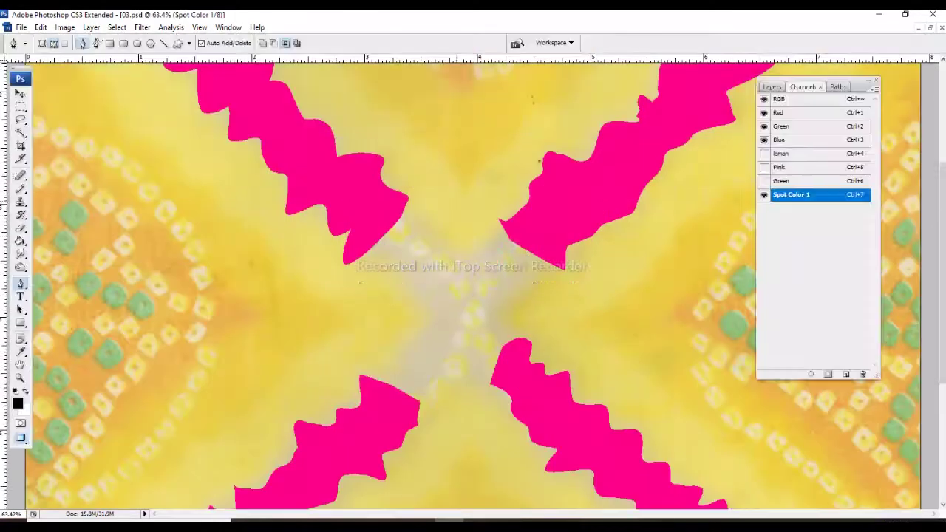
pyautogui.press('Tab')
pyautogui.moveTo(410, 186); pyautogui.dragTo(501, 212)
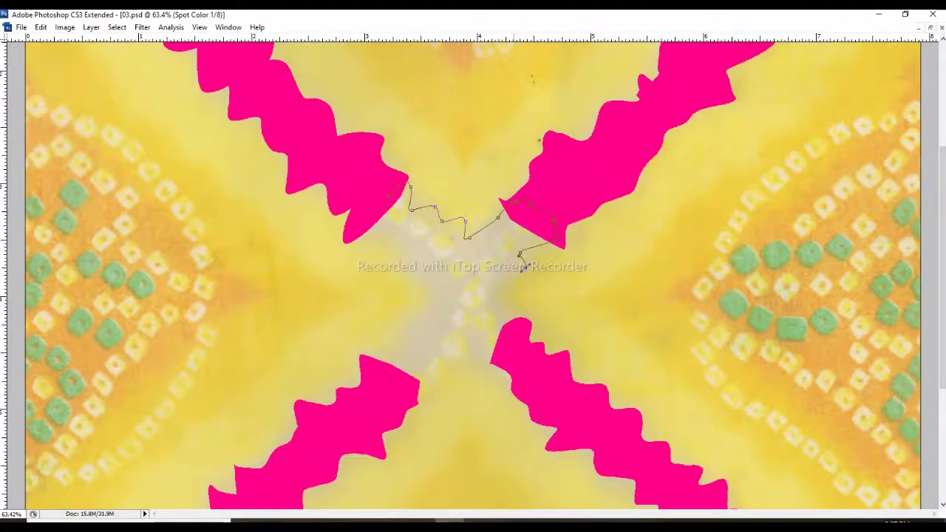
pyautogui.moveTo(495, 369); pyautogui.dragTo(385, 399)
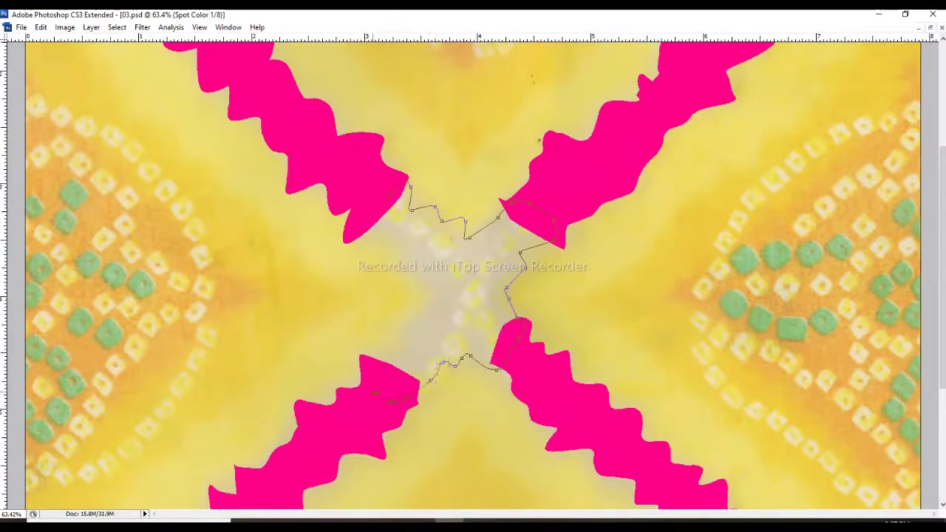
pyautogui.moveTo(402, 349); pyautogui.dragTo(397, 275)
# Fill the traced centre gap with magenta and deselect, joining the X
pyautogui.hotkey('ctrl', 'Return')
pyautogui.hotkey('alt', 'BackSpace')
pyautogui.hotkey('ctrl', 'd')
pyautogui.hotkey('ctrl', '-')
pyautogui.hotkey('ctrl', '-')
pyautogui.hotkey('ctrl', '-')
pyautogui.hotkey('ctrl', '-')
pyautogui.hotkey('ctrl', '-')
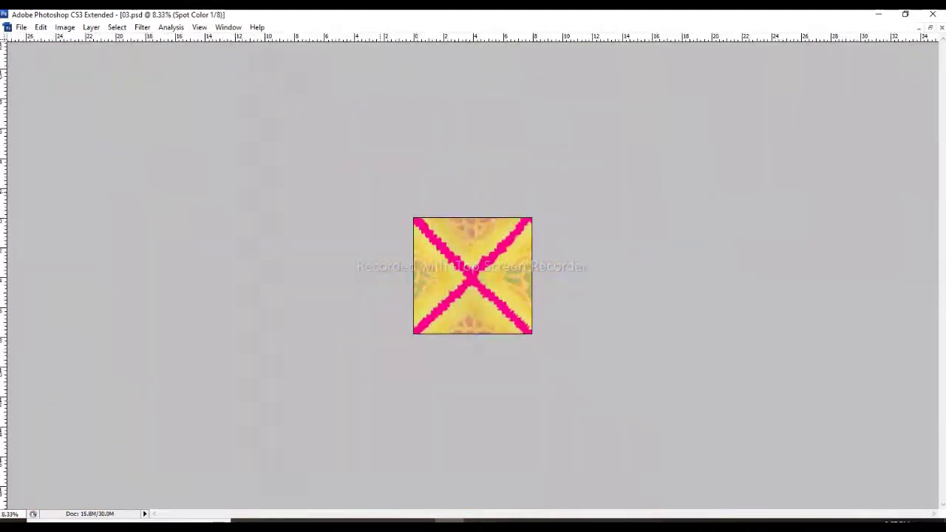
pyautogui.press('Tab')
pyautogui.hotkey('ctrl', '+')
pyautogui.hotkey('ctrl', '+')
pyautogui.hotkey('ctrl', '+')
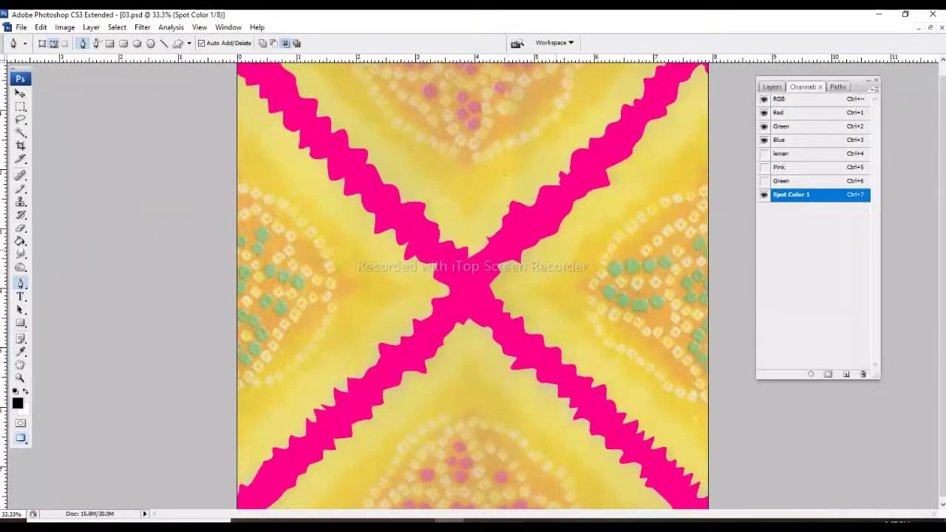
# With leman shown, offset all channels +1188 px horizontally, 0 px vertically, with Wrap Around
pyautogui.press('m')
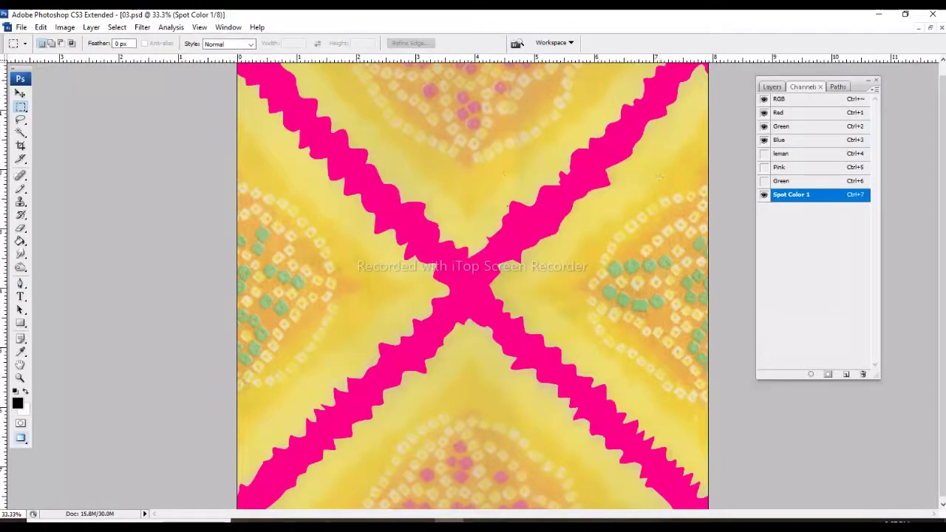
pyautogui.click(764, 153)
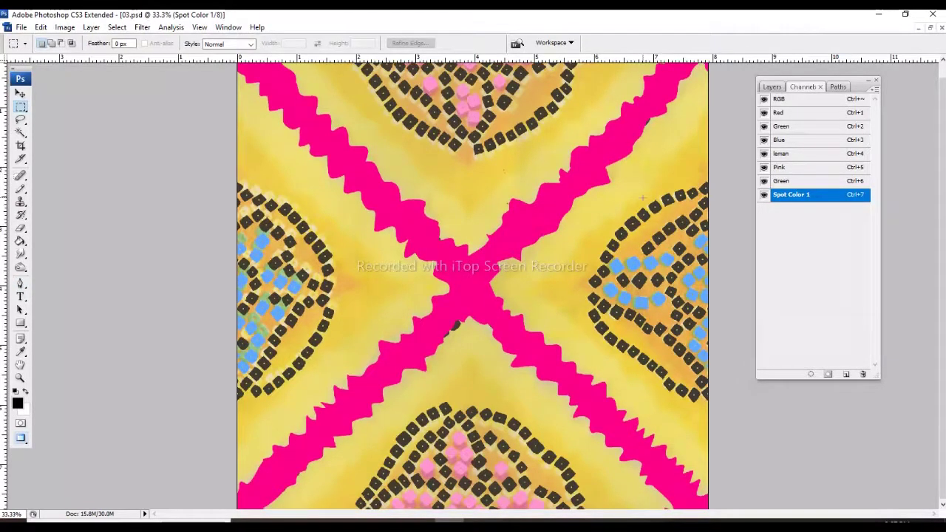
pyautogui.hotkey('ctrl', '`')
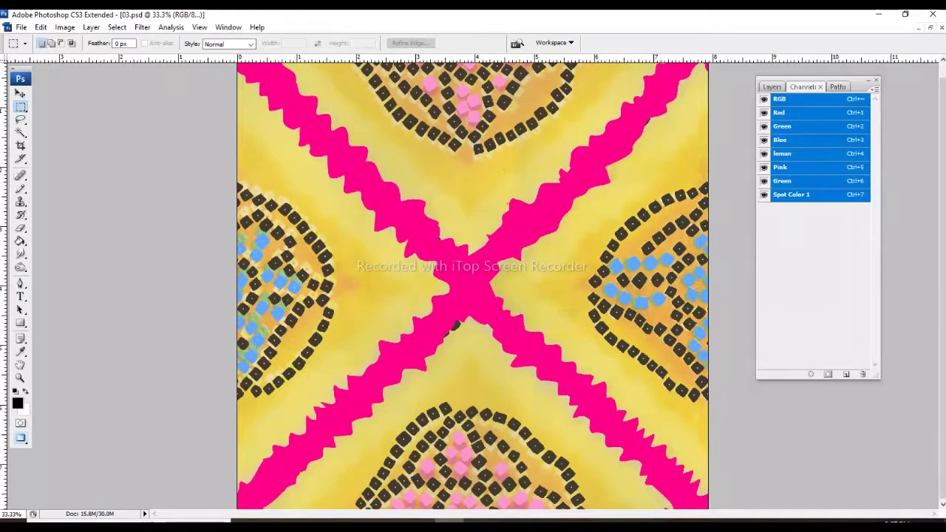
pyautogui.click(142, 26)
pyautogui.moveTo(155, 287)
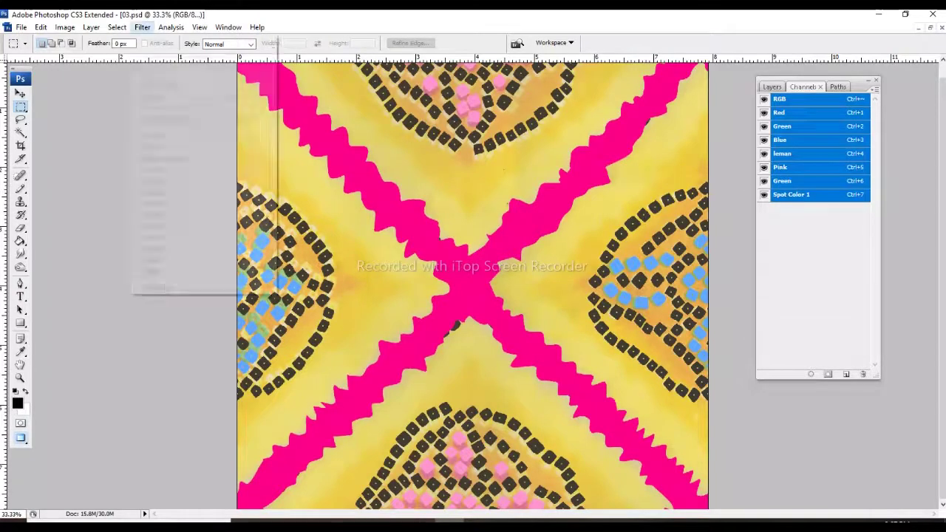
pyautogui.click(297, 316)
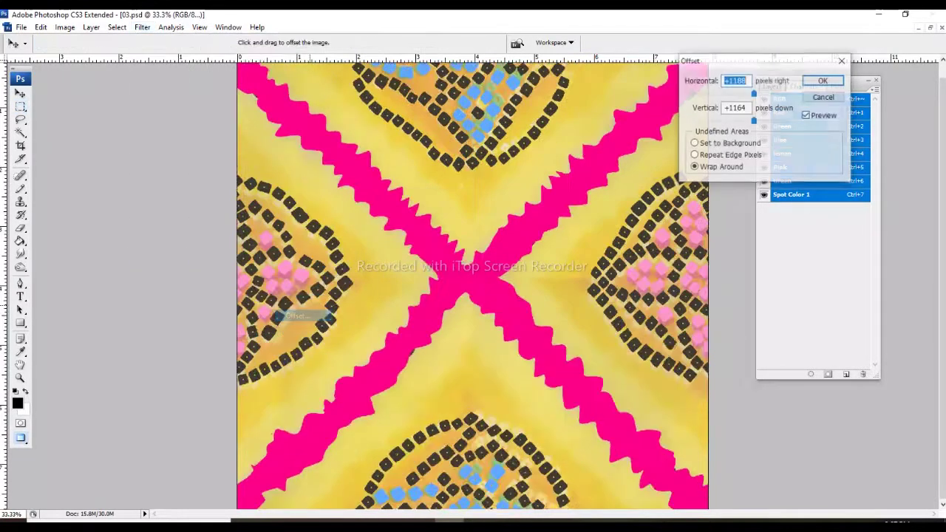
pyautogui.press('Tab')
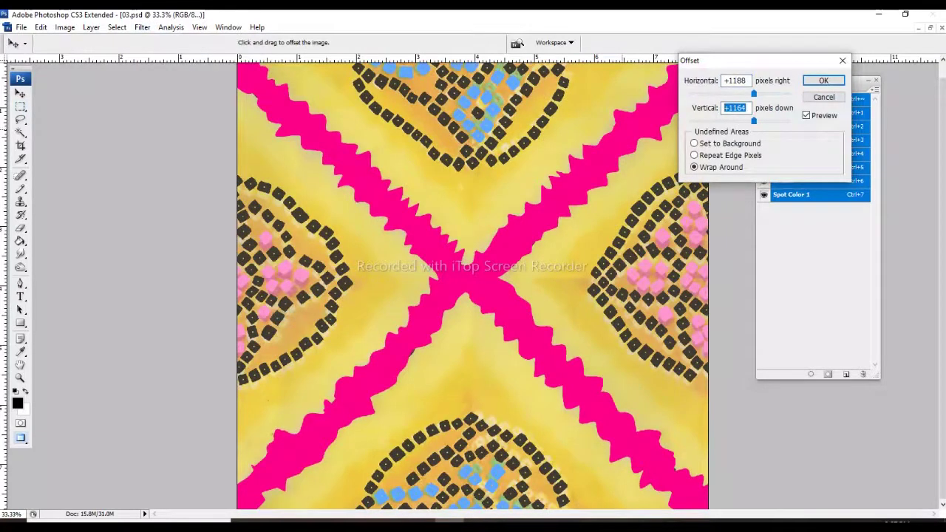
pyautogui.write('0')
pyautogui.press('Return')
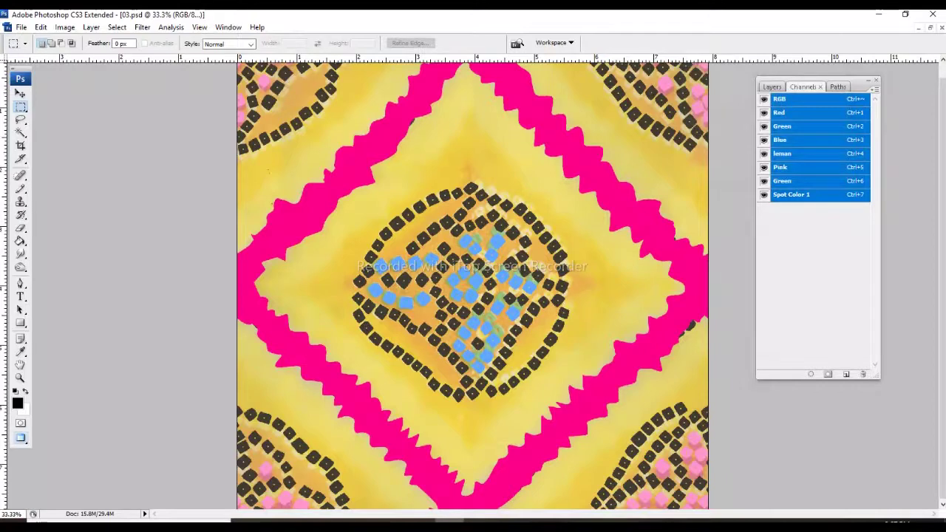
# Add a new channel and make it a Spot Color channel (Spot Color 2)
pyautogui.click(847, 374)
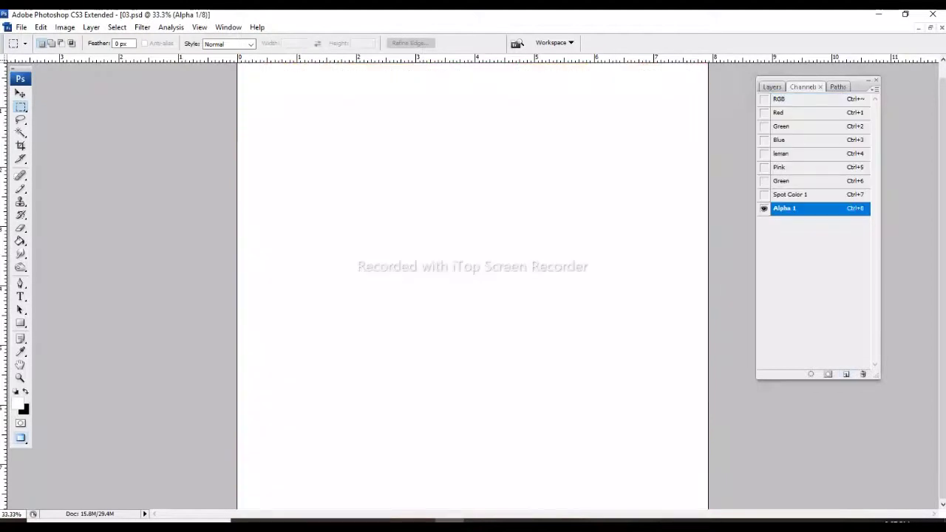
pyautogui.moveTo(764, 140); pyautogui.dragTo(765, 99)
pyautogui.doubleClick(783, 207)
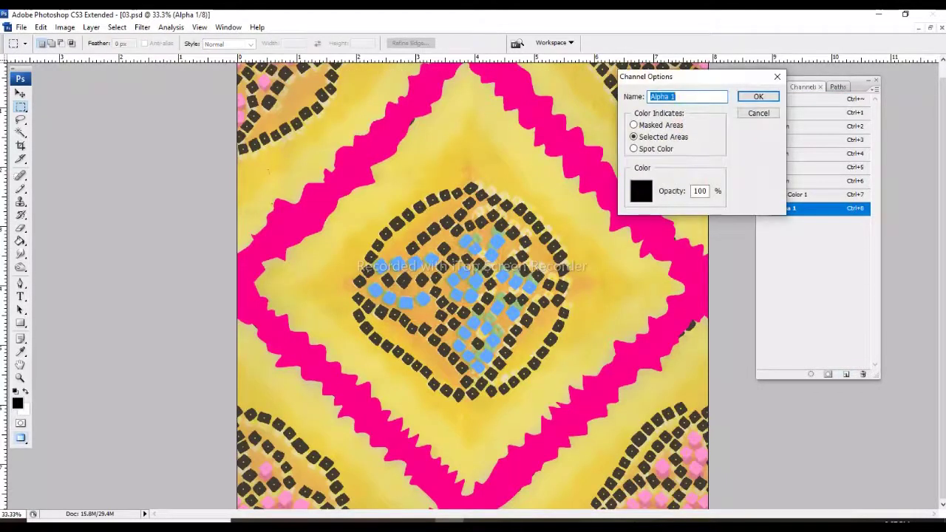
pyautogui.click(634, 148)
pyautogui.press('Return')
# Pen-trace the large wavy diamond's top and right edges, undoing misplaced anchors
pyautogui.press('p')
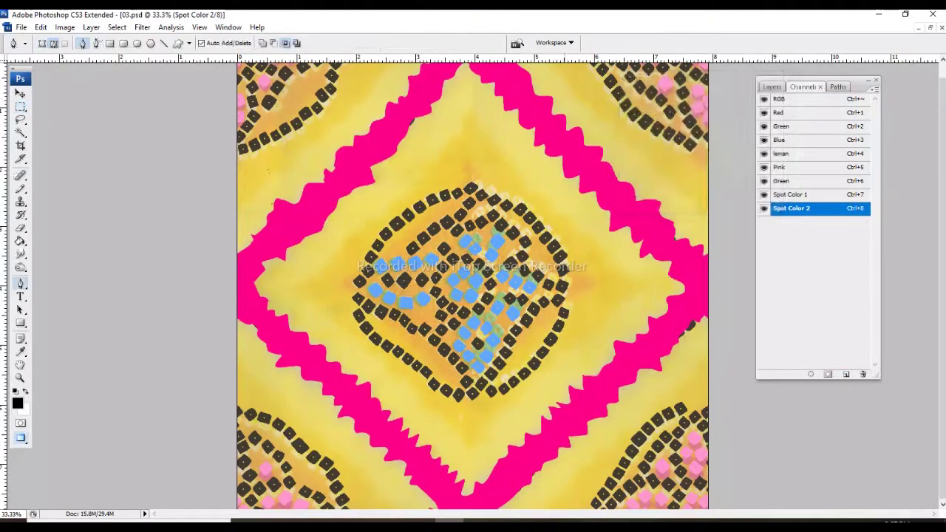
pyautogui.press('Tab')
pyautogui.scroll(1, 474, 281)
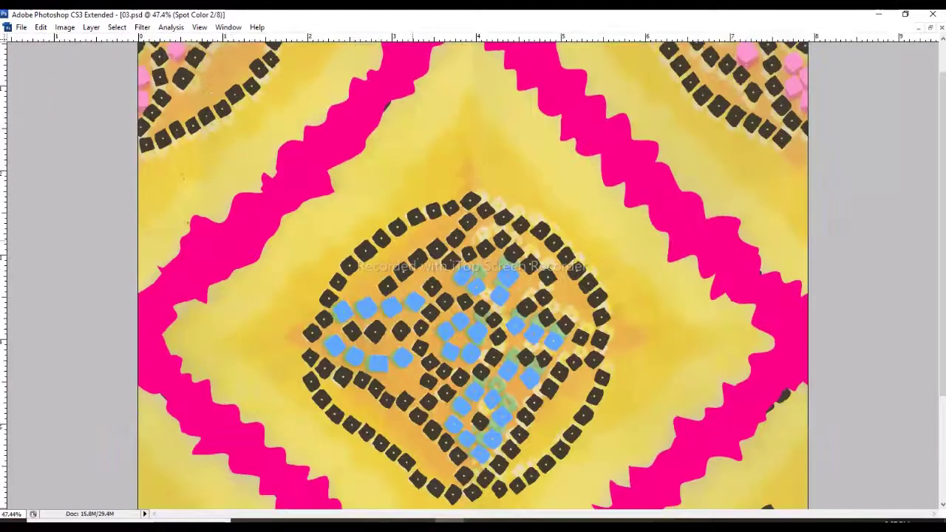
pyautogui.scroll(1, 474, 281)
pyautogui.moveTo(501, 177); pyautogui.dragTo(600, 287)
pyautogui.scroll(-3, 621, 316)
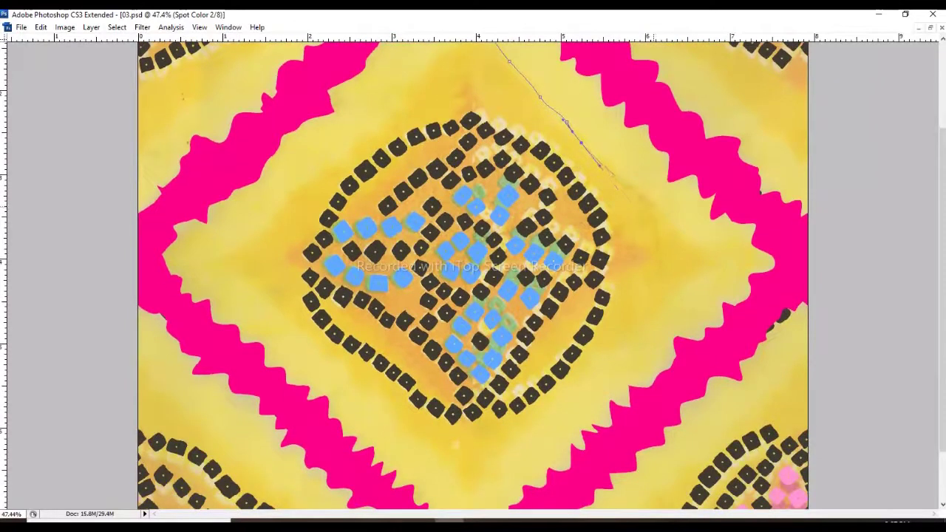
pyautogui.moveTo(654, 207); pyautogui.dragTo(664, 220)
pyautogui.moveTo(672, 233); pyautogui.dragTo(719, 256)
pyautogui.click(676, 284)
pyautogui.click(658, 309)
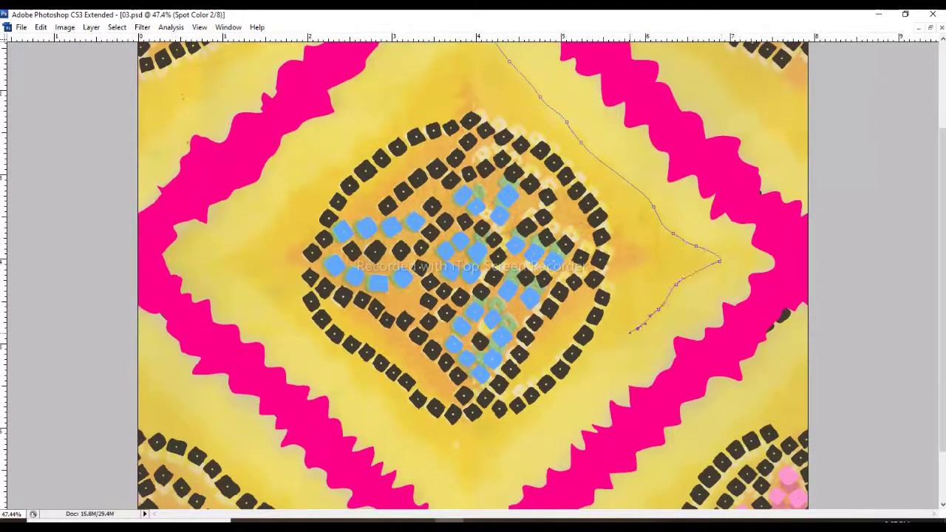
pyautogui.moveTo(635, 327); pyautogui.dragTo(612, 351)
pyautogui.scroll(-2, 612, 352)
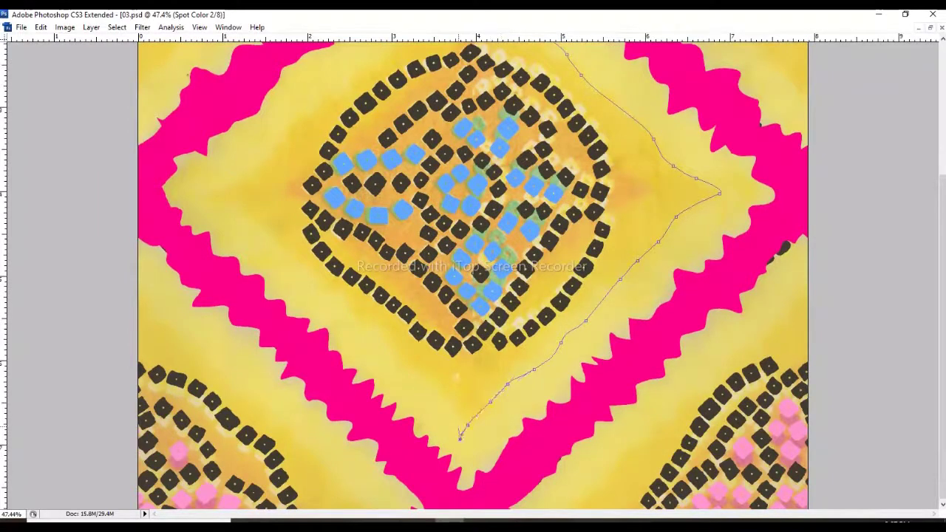
pyautogui.hotkey('ctrl', 'alt', 'z')
pyautogui.hotkey('ctrl', 'alt', 'z')
pyautogui.hotkey('ctrl', 'alt', 'z')
# Complete the diamond path along its bottom and left edges, then check it against the pattern
pyautogui.click(421, 375)
pyautogui.moveTo(400, 363); pyautogui.dragTo(393, 340)
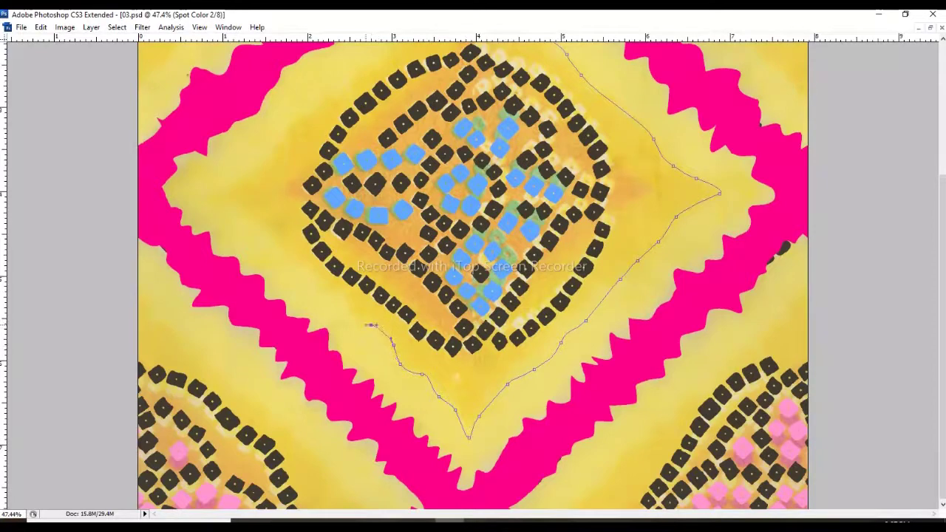
pyautogui.click(342, 311)
pyautogui.click(330, 293)
pyautogui.click(311, 281)
pyautogui.click(296, 270)
pyautogui.scroll(3, 296, 269)
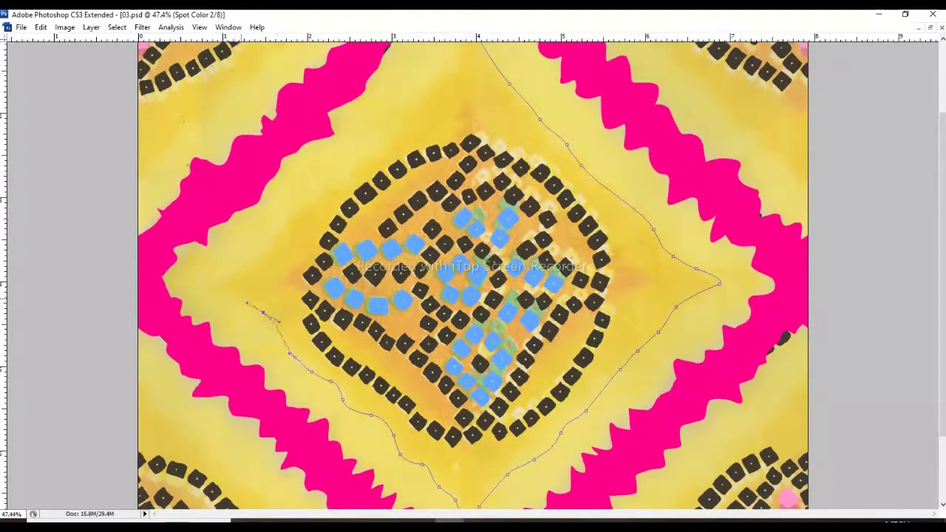
pyautogui.click(258, 260)
pyautogui.click(275, 235)
pyautogui.click(307, 202)
pyautogui.click(339, 178)
pyautogui.moveTo(355, 159); pyautogui.dragTo(369, 153)
pyautogui.scroll(2, 369, 154)
pyautogui.click(406, 178)
pyautogui.moveTo(429, 164); pyautogui.dragTo(437, 155)
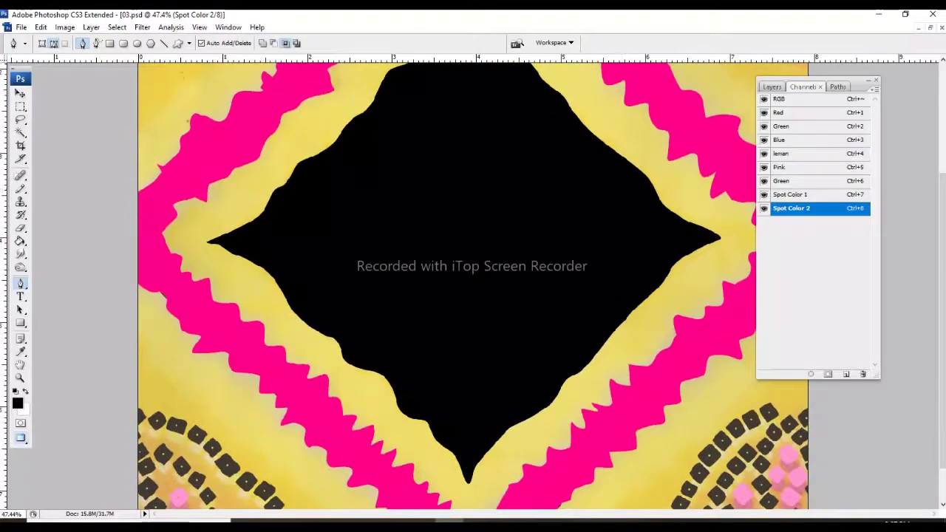
pyautogui.click(764, 208)
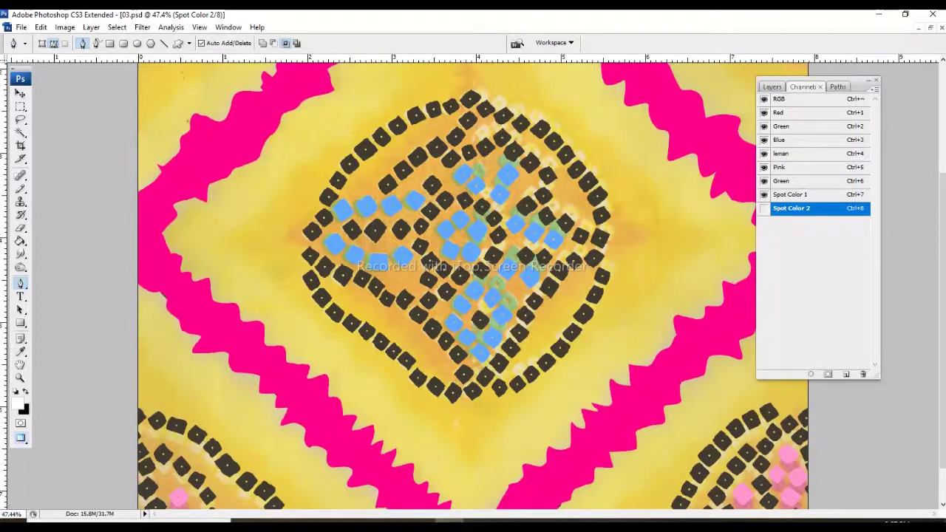
pyautogui.click(764, 208)
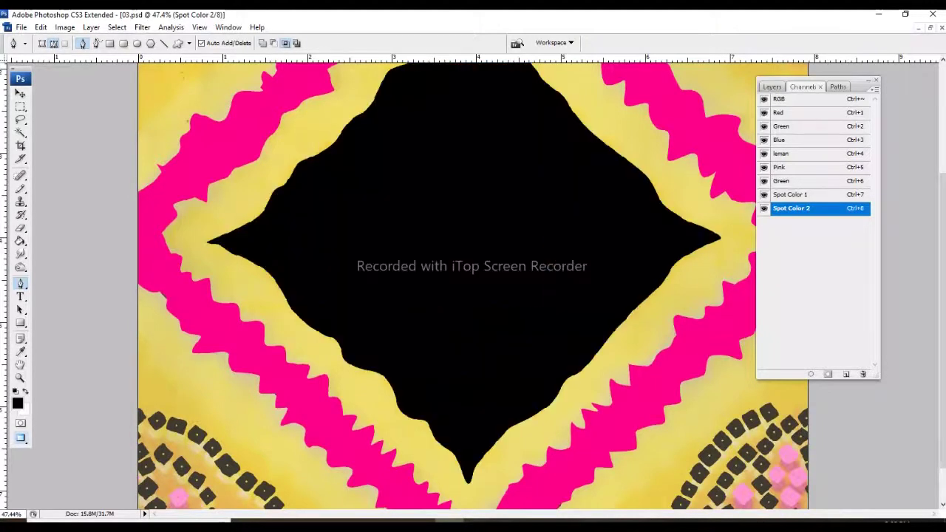
# Add a new Alpha 1 channel and pen-trace a smaller curved diamond around the central motif
pyautogui.click(847, 374)
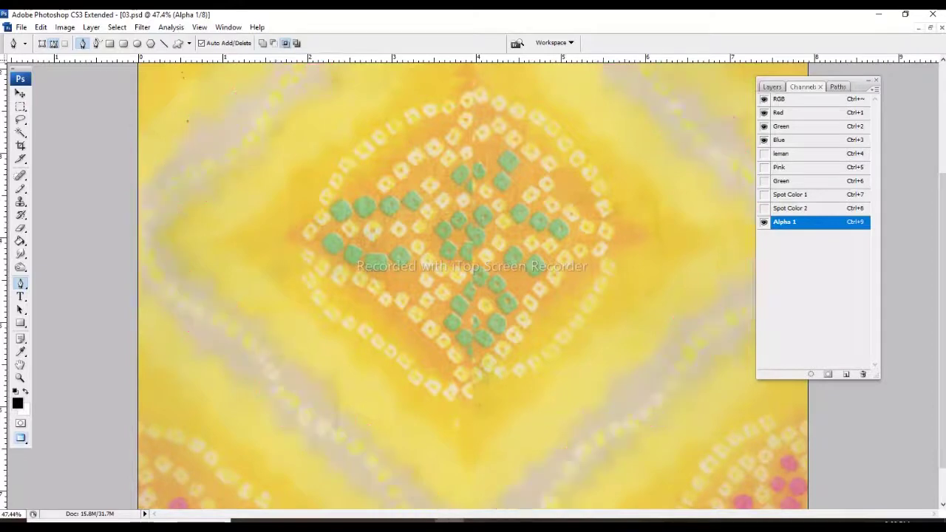
pyautogui.click(764, 153)
pyautogui.press('Tab')
pyautogui.scroll(3, 473, 274)
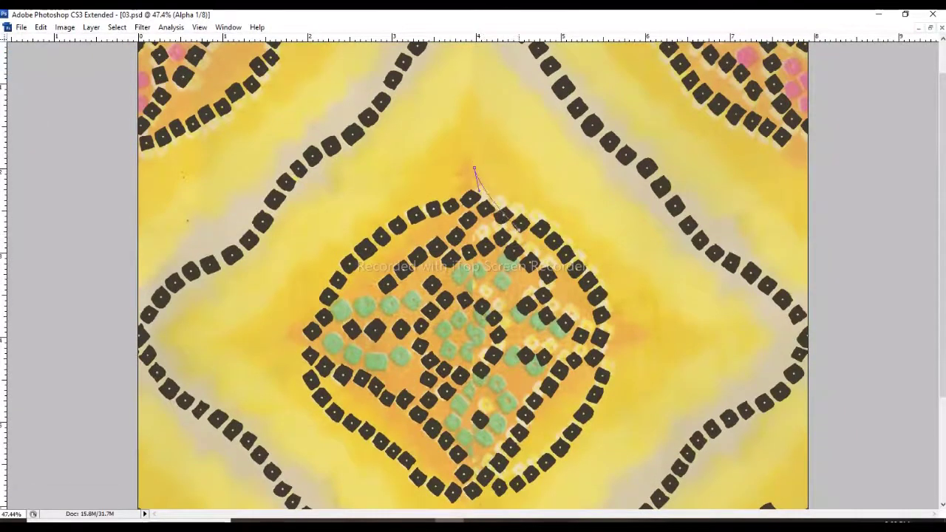
pyautogui.moveTo(525, 240)
pyautogui.mouseDown()
pyautogui.moveTo(547, 275)
pyautogui.moveTo(643, 336)
pyautogui.mouseUp()
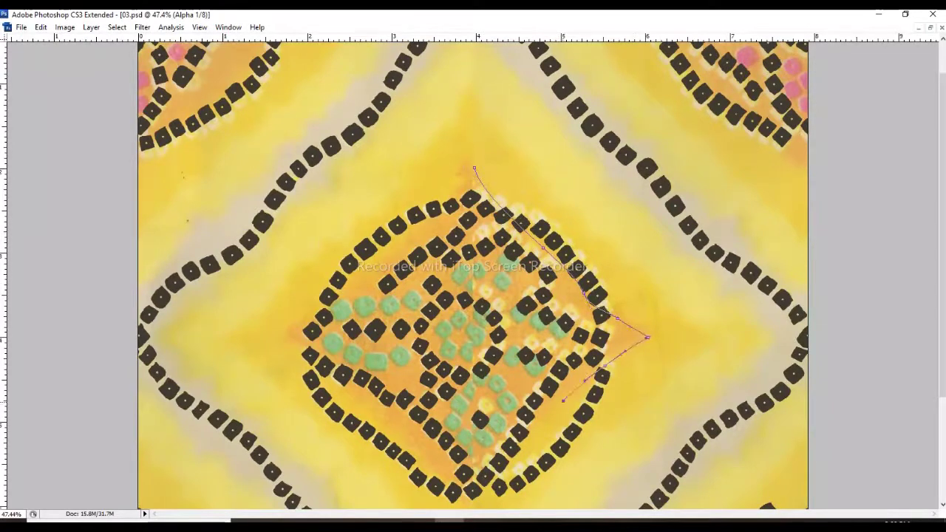
pyautogui.scroll(-3, 473, 274)
pyautogui.moveTo(464, 367); pyautogui.dragTo(474, 348)
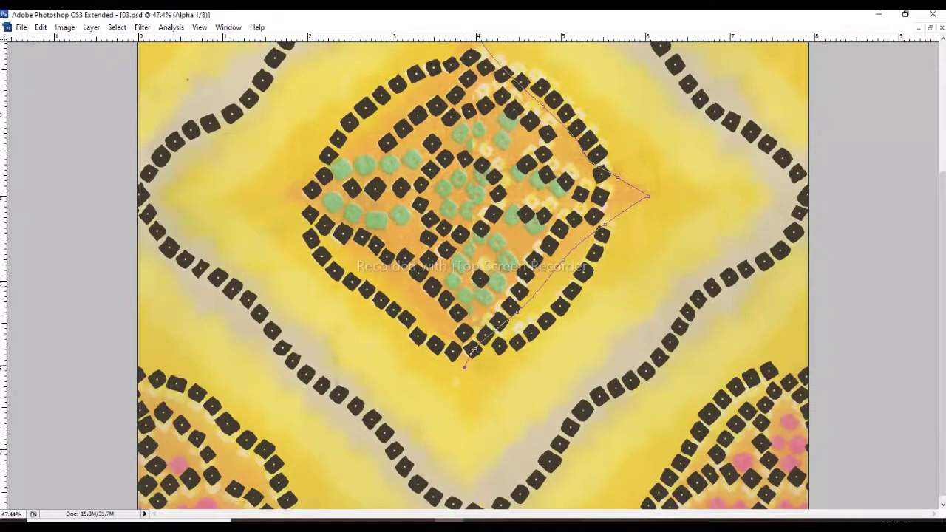
pyautogui.scroll(1, 473, 348)
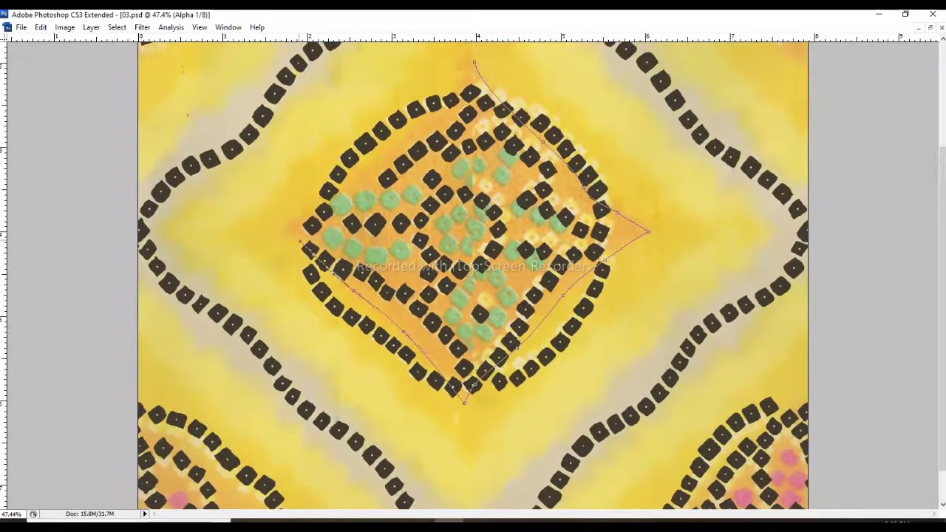
pyautogui.click(289, 223)
pyautogui.scroll(2, 296, 229)
pyautogui.moveTo(406, 203); pyautogui.dragTo(436, 172)
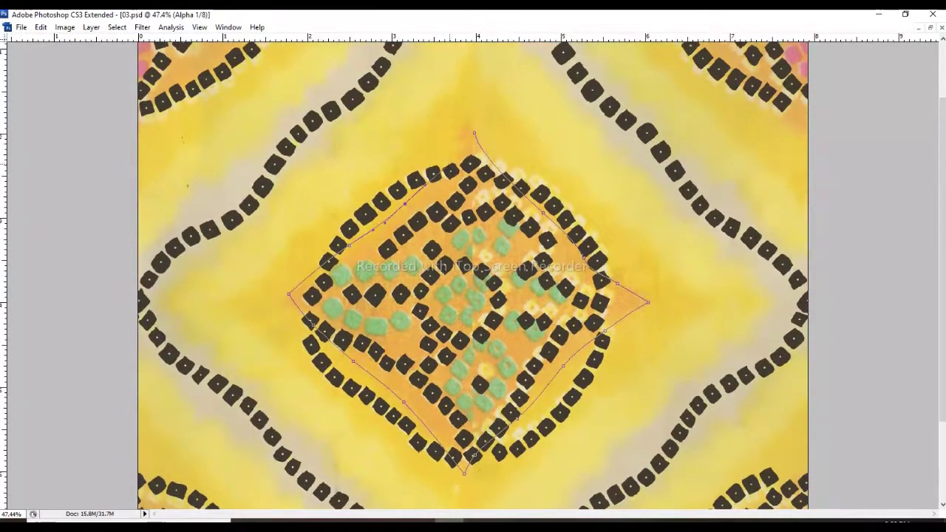
# Fill the inner diamond path solid black and zoom back out to the whole tile
pyautogui.hotkey('ctrl', 'Return')
pyautogui.hotkey('alt', 'BackSpace')
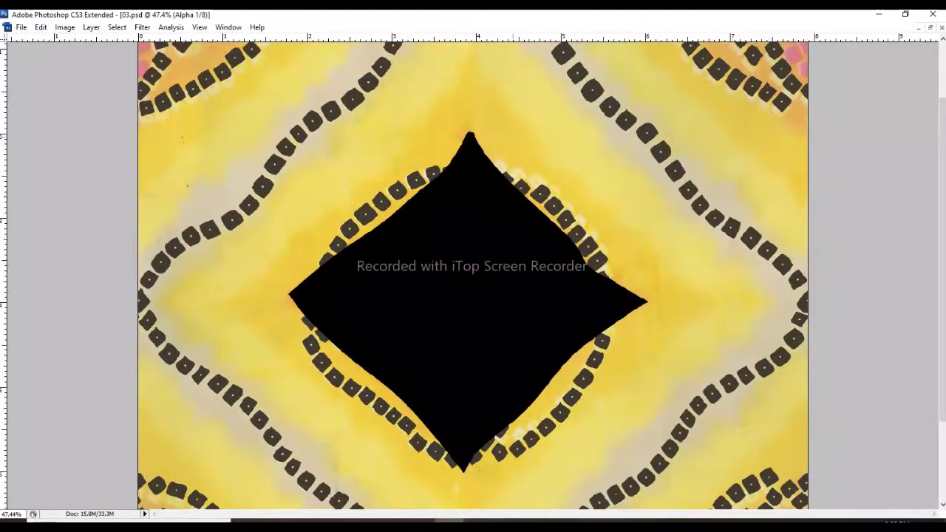
pyautogui.hotkey('ctrl', '-')
pyautogui.hotkey('ctrl', '-')
pyautogui.hotkey('ctrl', '-')
pyautogui.press('Tab')
pyautogui.hotkey('ctrl', '+')
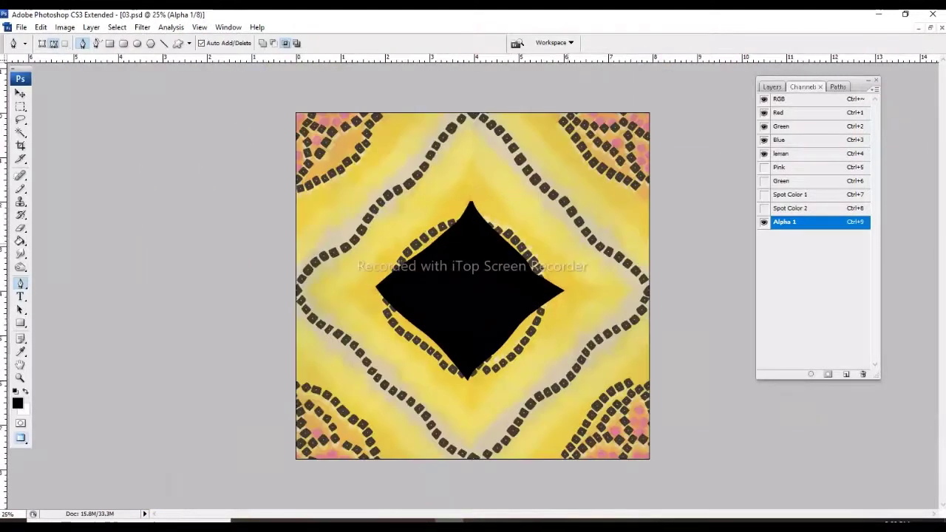
pyautogui.press('m')
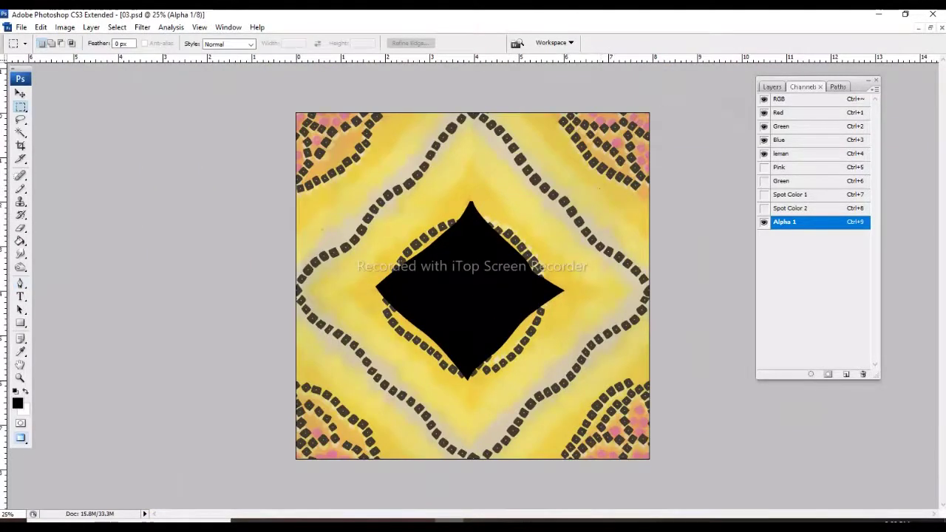
# Make the Alpha 1 channel the salmon-coloured spot channel Spot Color 3
pyautogui.doubleClick(821, 222)
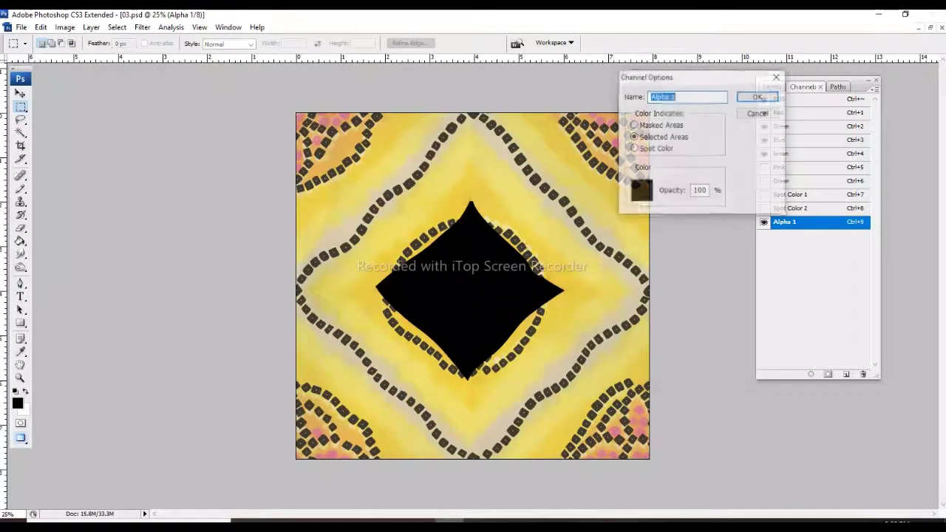
pyautogui.click(641, 190)
pyautogui.click(658, 98)
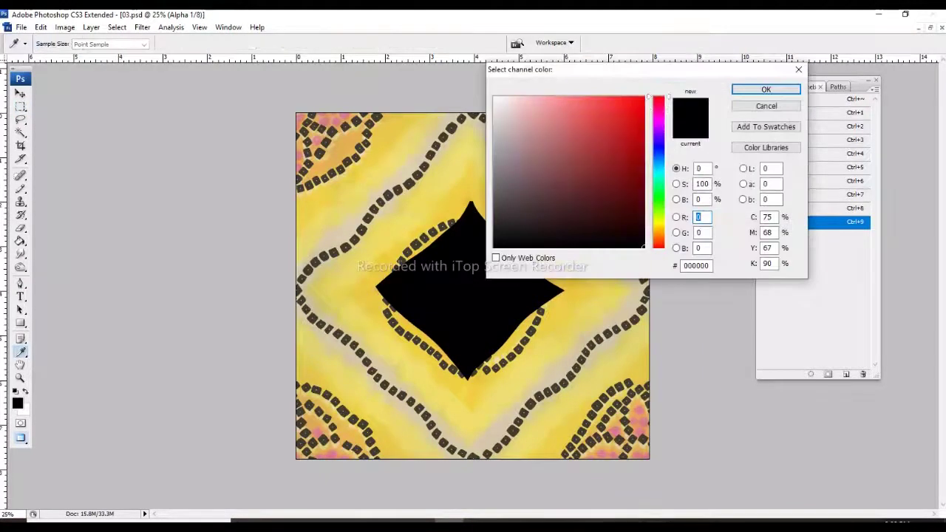
pyautogui.click(569, 98)
pyautogui.click(766, 88)
pyautogui.click(758, 97)
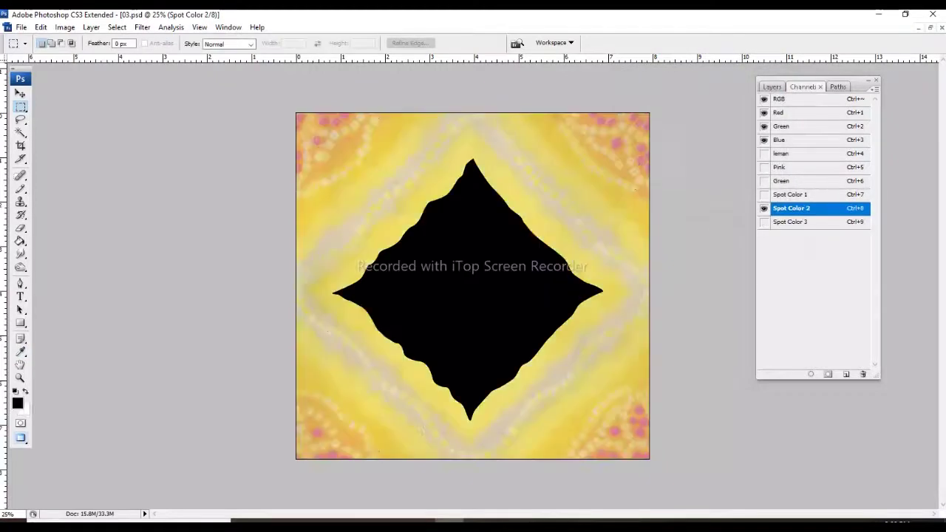
# Recolour the Spot Color 2 ink to light yellow (fbd56e)
pyautogui.doubleClick(790, 208)
pyautogui.click(589, 167)
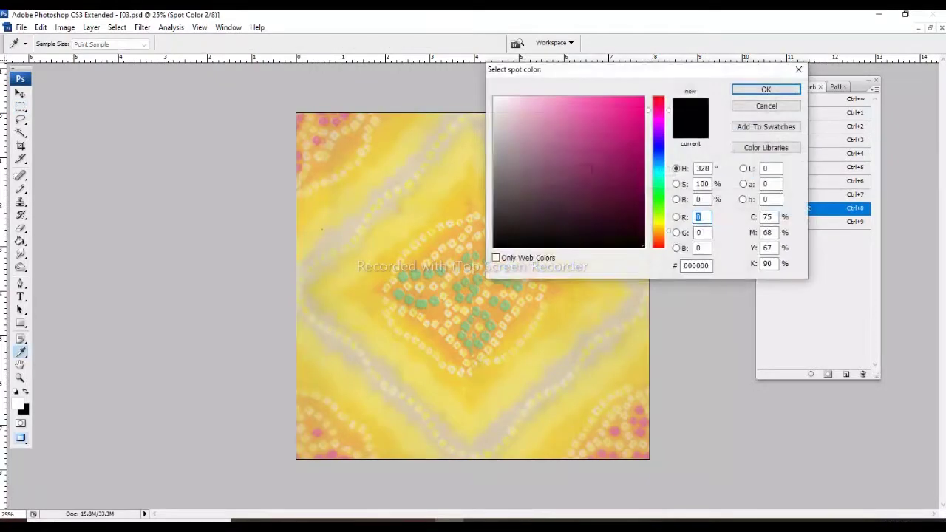
pyautogui.click(658, 229)
pyautogui.click(570, 106)
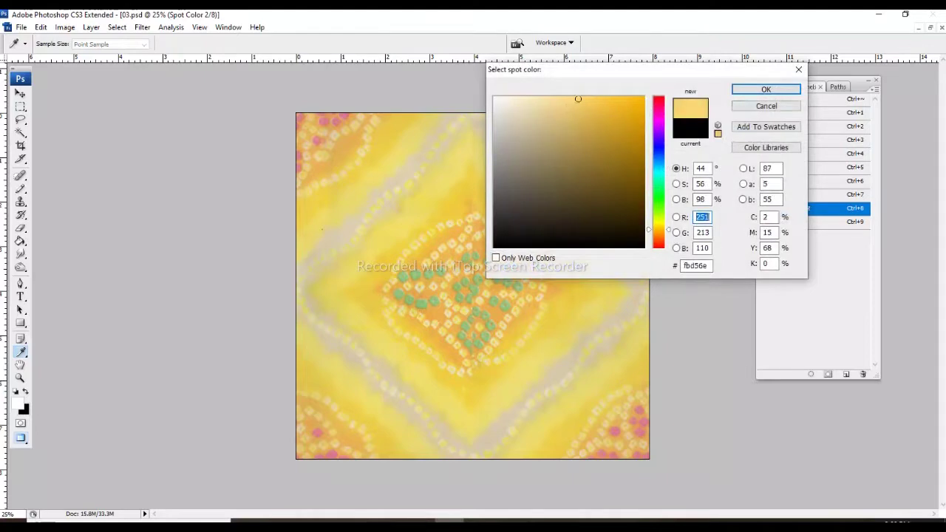
pyautogui.click(766, 88)
pyautogui.click(732, 133)
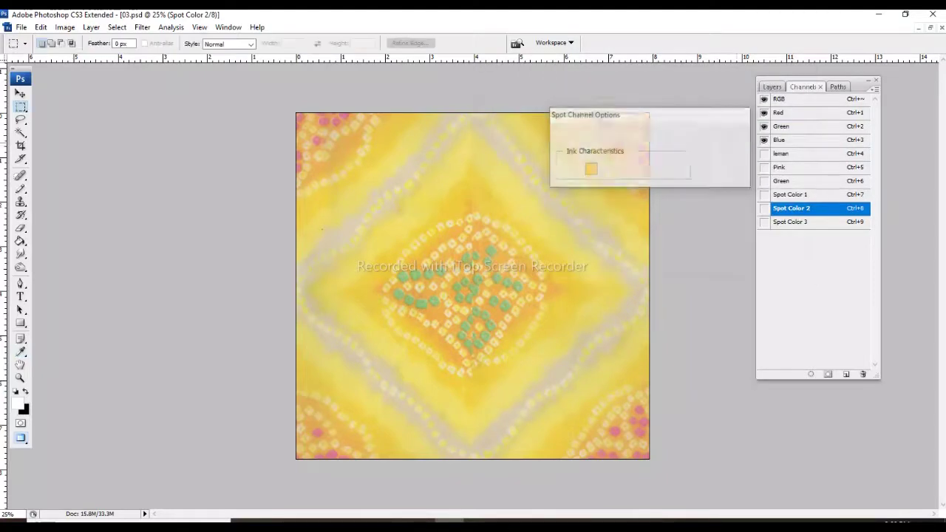
# Move Spot Color 2 and Spot Color 3 above the leman channel
pyautogui.click(791, 222)
pyautogui.click(790, 194)
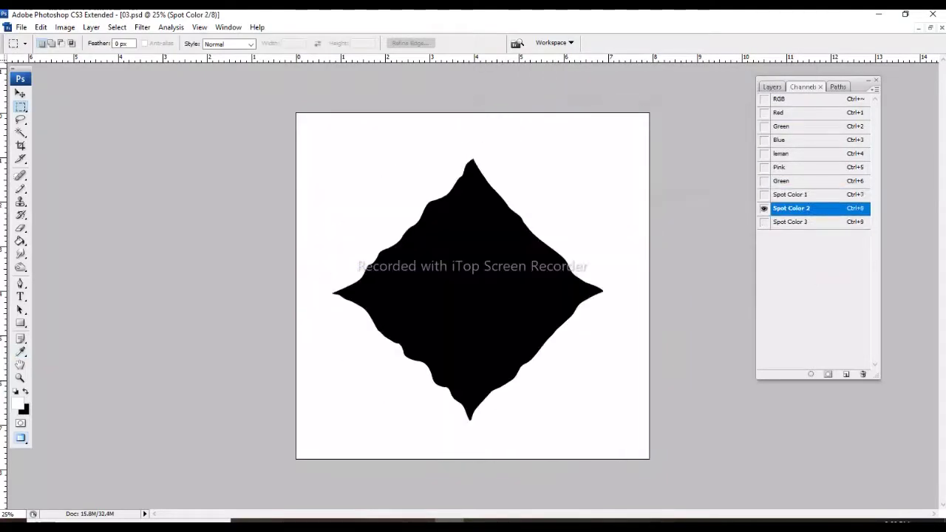
pyautogui.moveTo(791, 175); pyautogui.dragTo(791, 147)
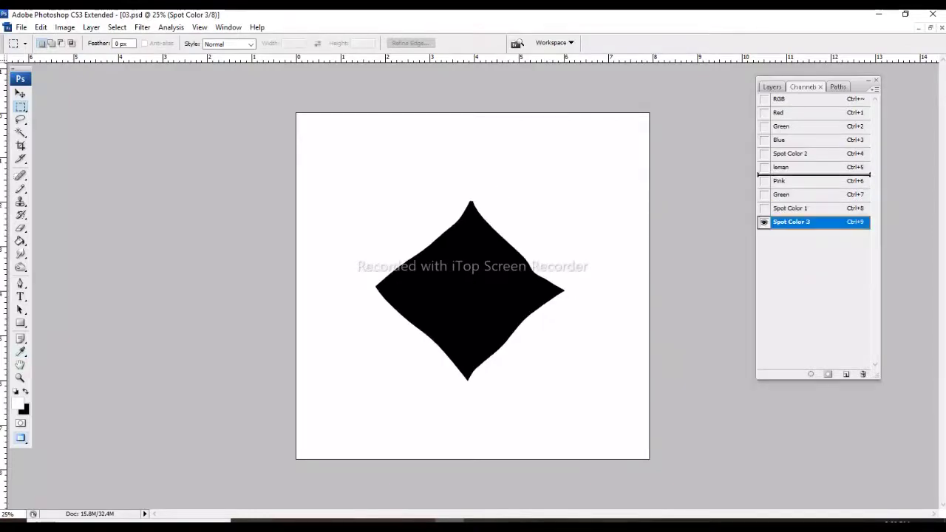
pyautogui.moveTo(790, 221)
pyautogui.mouseDown()
pyautogui.moveTo(791, 161)
pyautogui.moveTo(765, 208)
pyautogui.mouseUp()
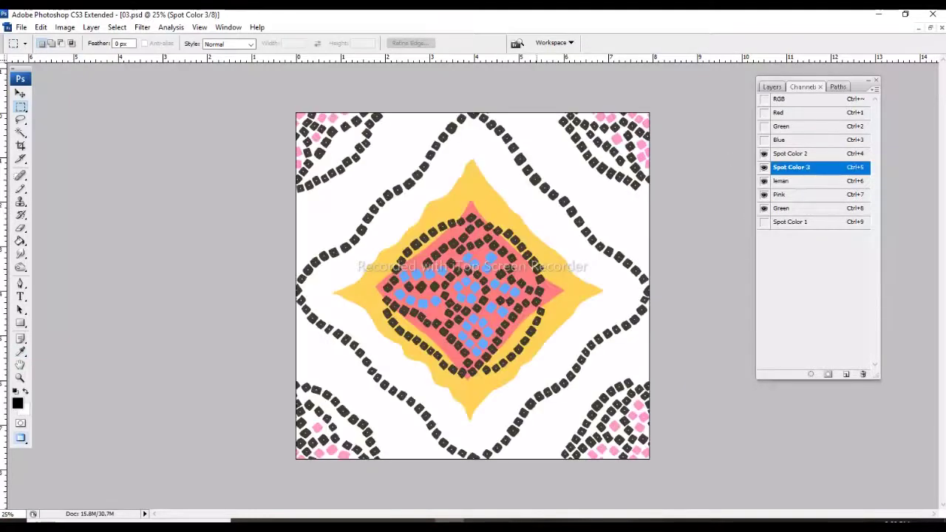
# Target Spot Color 2 together with Spot Color 3 and view the whole tile
pyautogui.hotkey('ctrl', '+')
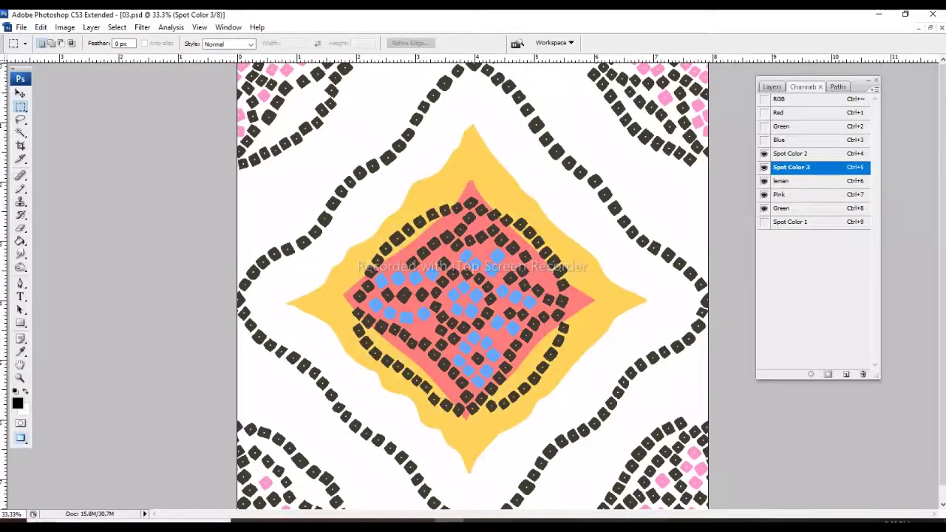
pyautogui.hotkey('ctrl', 'shift', '4')
pyautogui.hotkey('ctrl', '-')
pyautogui.hotkey('ctrl', '-')
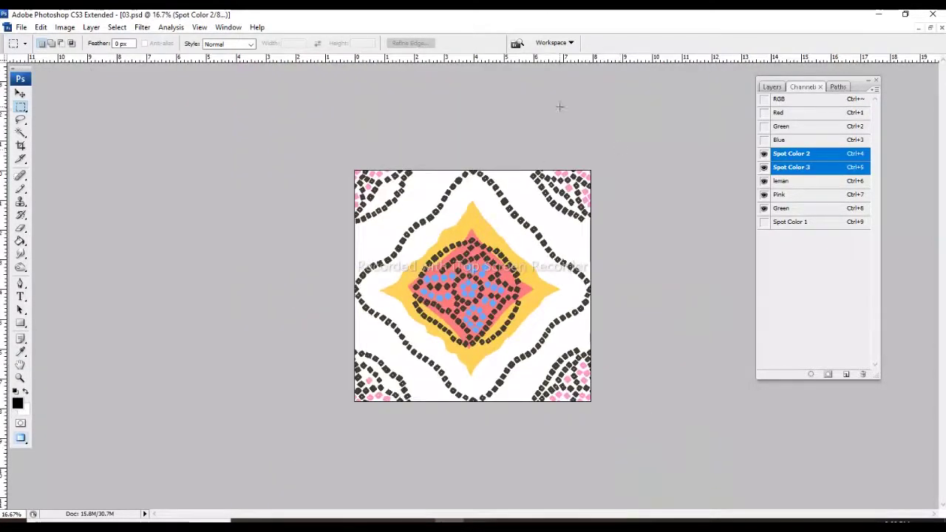
# Magic-wand the yellow star, deselect, then show all channels as the full-colour composite
pyautogui.press('w')
pyautogui.click(473, 218)
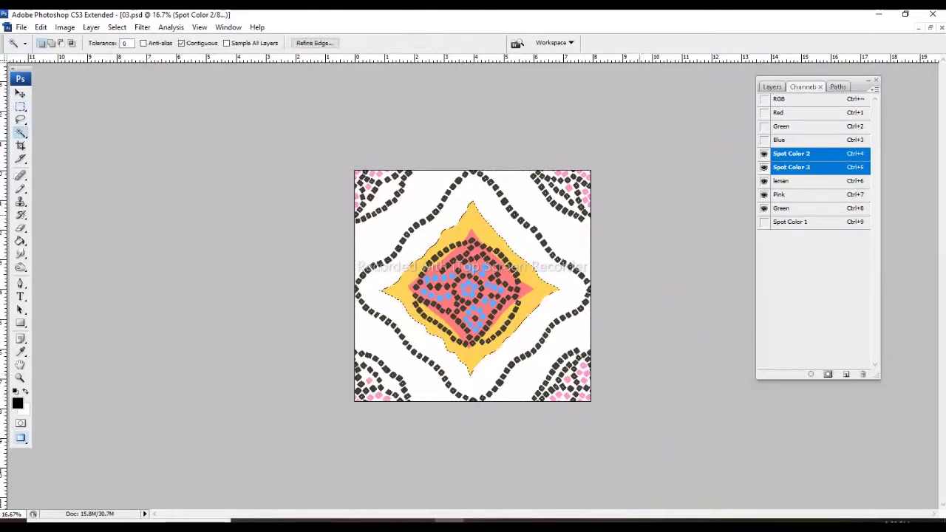
pyautogui.press('m')
pyautogui.hotkey('ctrl', 'd')
pyautogui.click(764, 221)
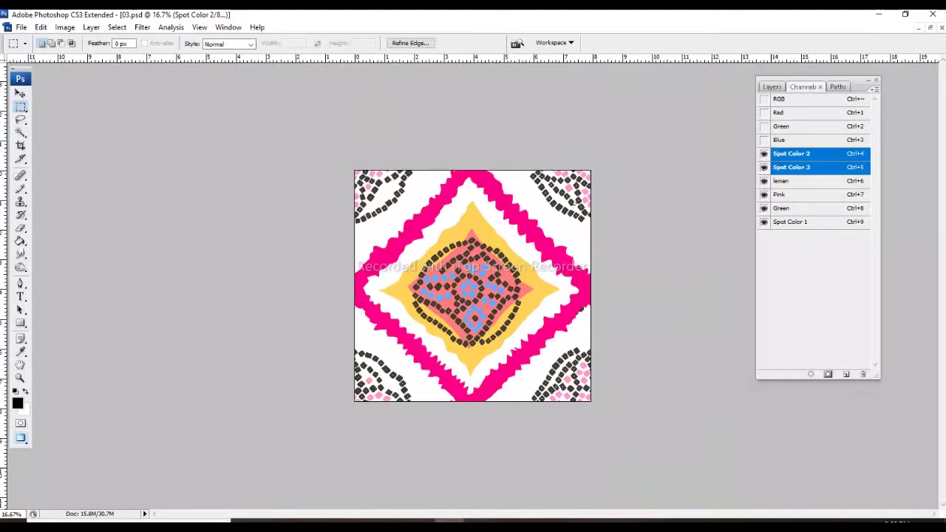
pyautogui.hotkey('ctrl', '`')
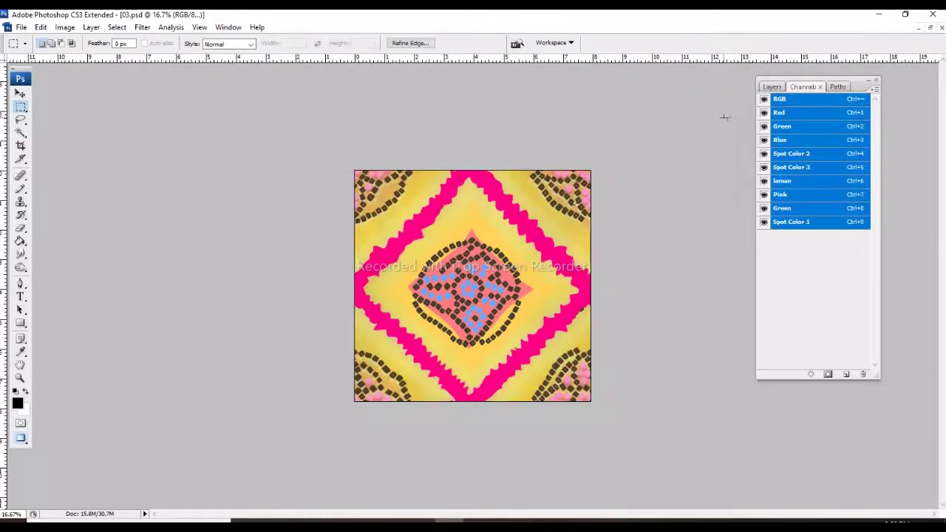
# Check the tile's pixel height at 150 ppi in Image Size without resizing
pyautogui.hotkey('ctrl', 'alt', 'i')
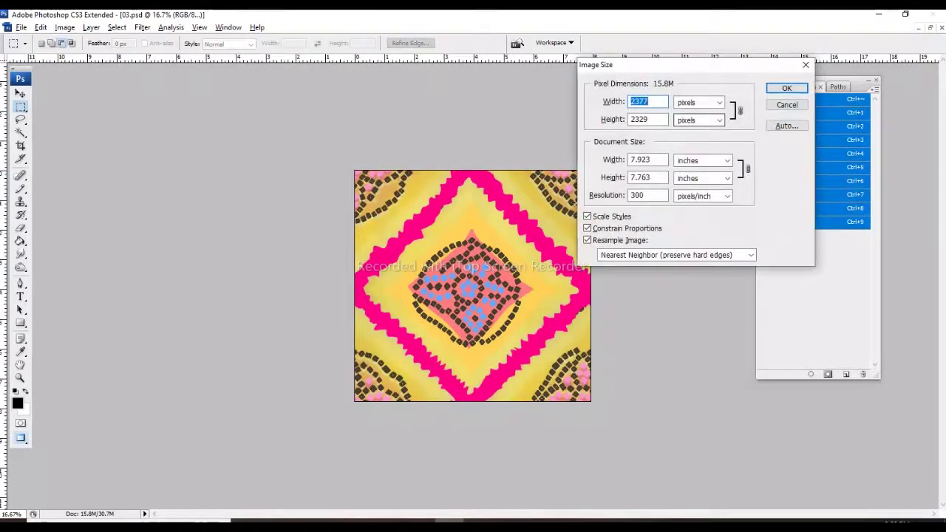
pyautogui.press('Escape')
pyautogui.hotkey('alt', 'i')
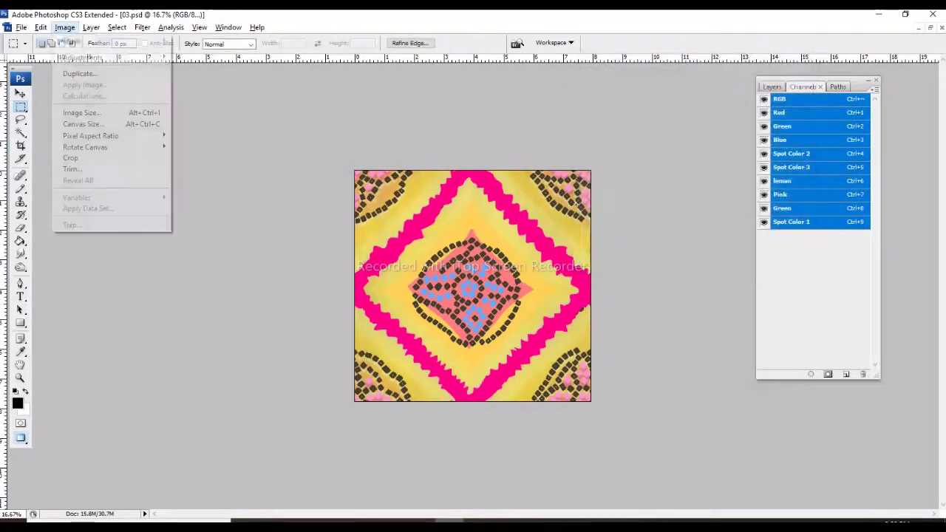
pyautogui.press('Up')
pyautogui.press('Up')
pyautogui.press('Up')
pyautogui.press('Return')
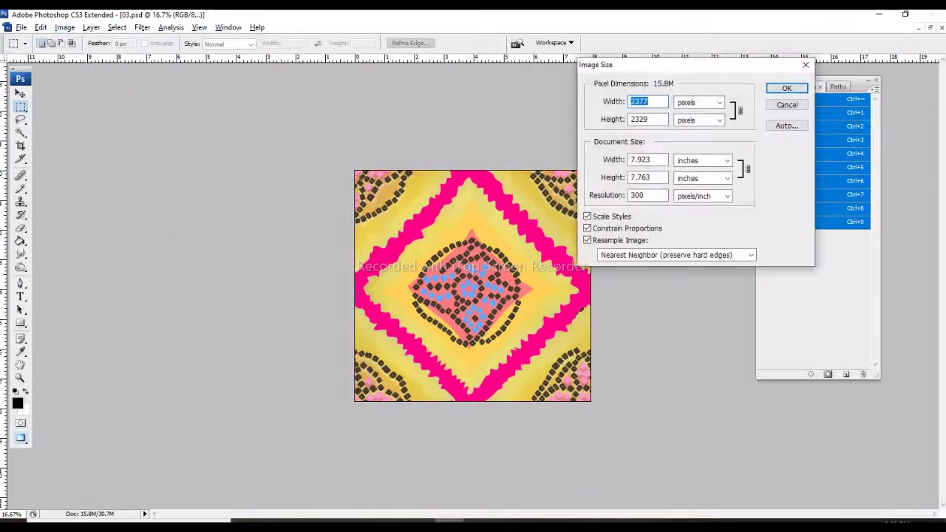
pyautogui.press('Tab')
pyautogui.press('Tab')
pyautogui.press('Tab')
pyautogui.write('150')
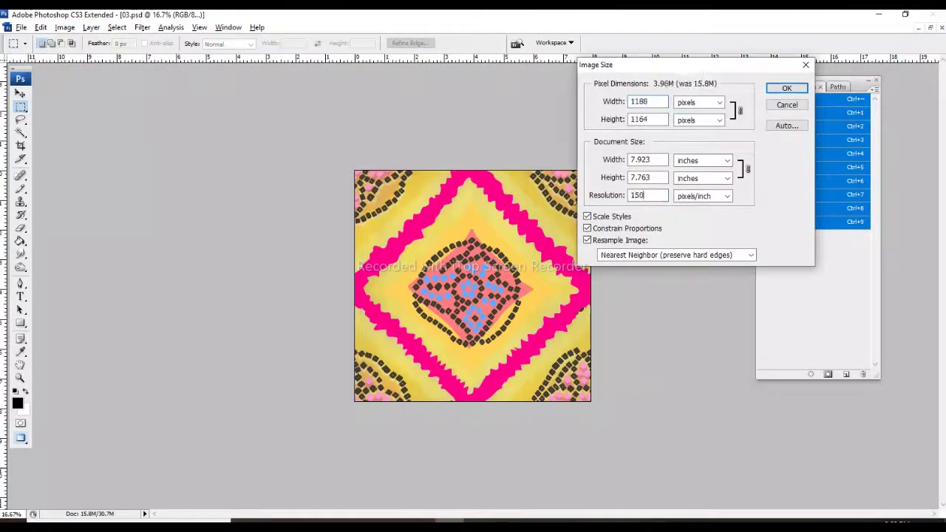
pyautogui.press('Tab')
pyautogui.press('Tab')
pyautogui.press('Return')
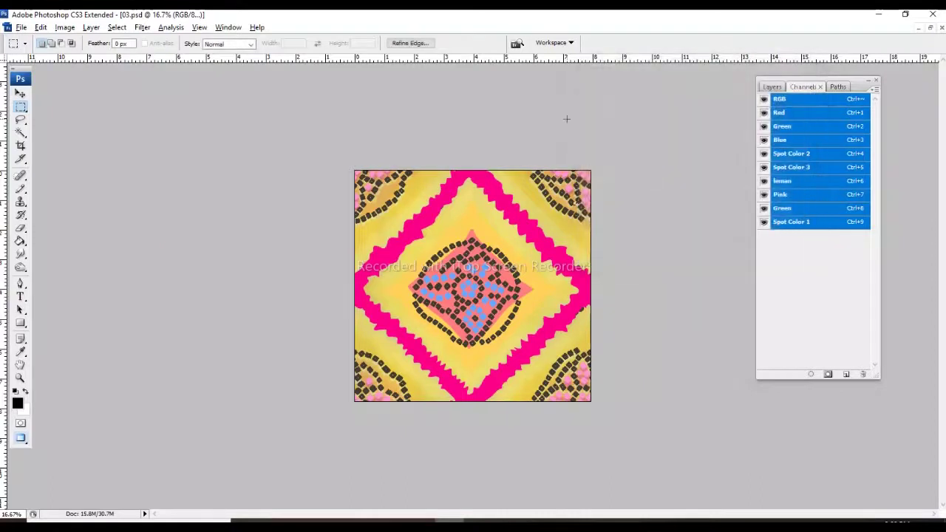
# Wrap-offset the tile 1188 px right and half its height down
pyautogui.click(142, 28)
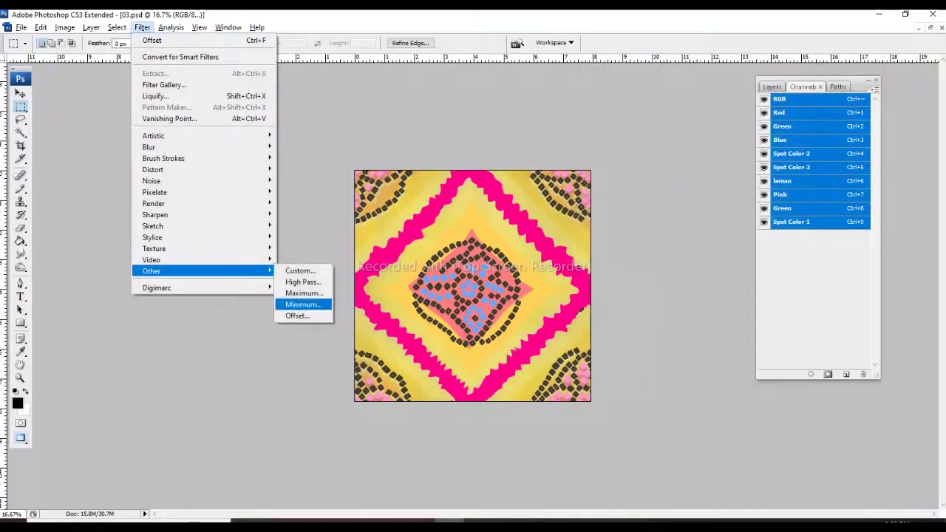
pyautogui.click(299, 315)
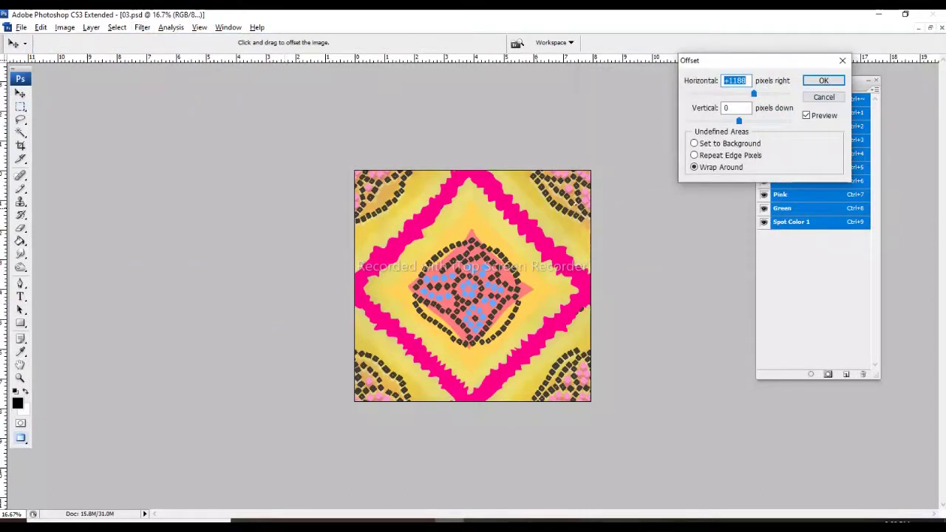
pyautogui.press('Return')
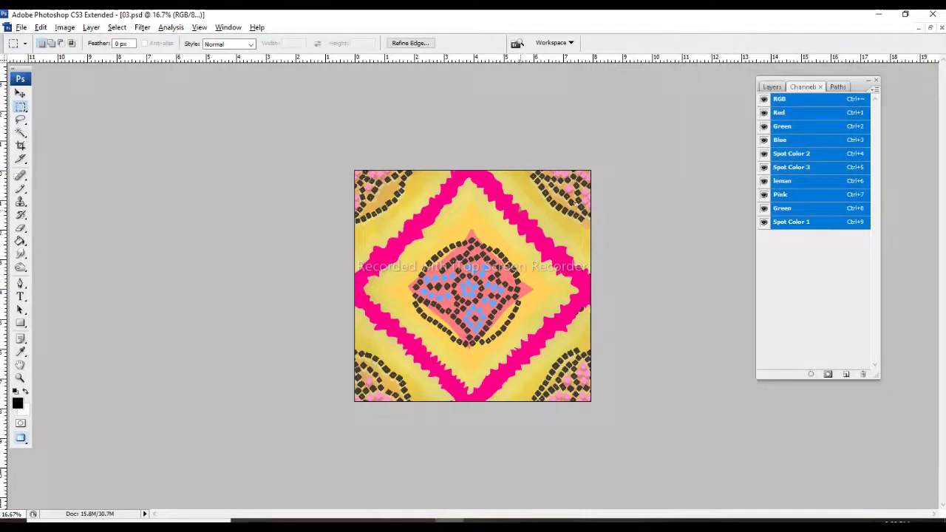
pyautogui.hotkey('ctrl', 'alt', 'f')
pyautogui.write('1164')
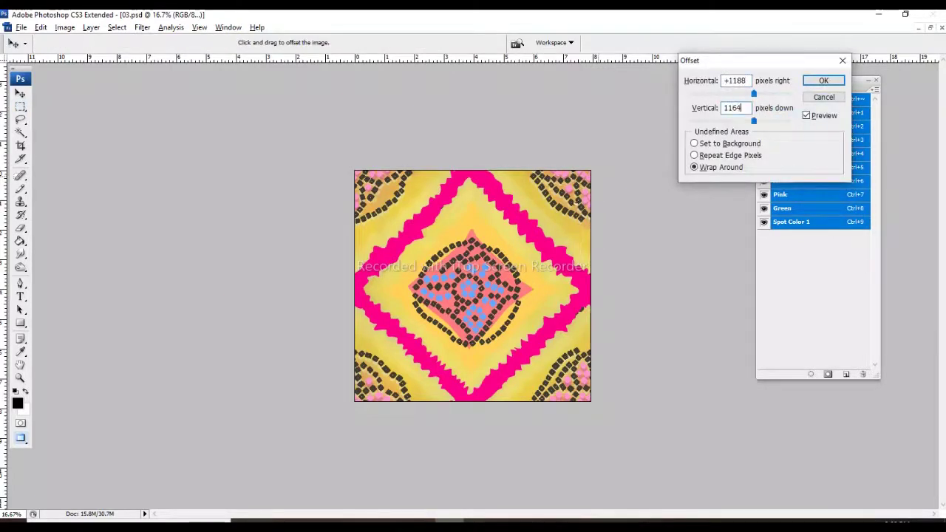
pyautogui.press('Return')
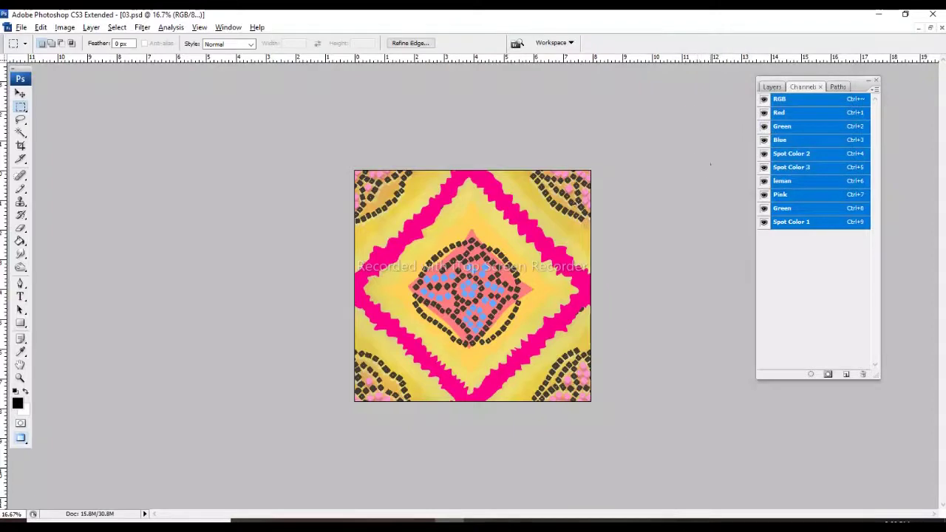
pyautogui.hotkey('ctrl', 'f')
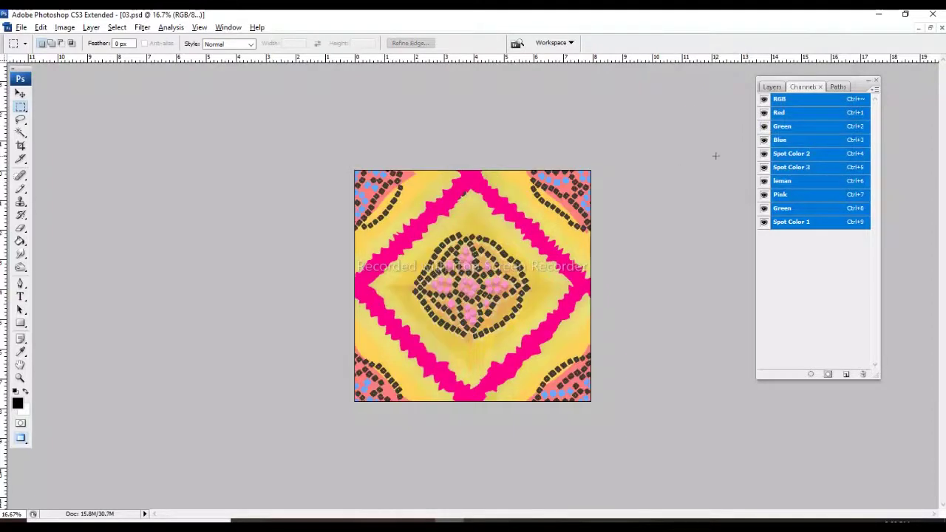
# Fill the central diamond in both Spot Color 2 and Spot Color 3, then deselect
pyautogui.moveTo(764, 98); pyautogui.dragTo(764, 153)
pyautogui.hotkey('ctrl', '+')
pyautogui.hotkey('ctrl', '+')
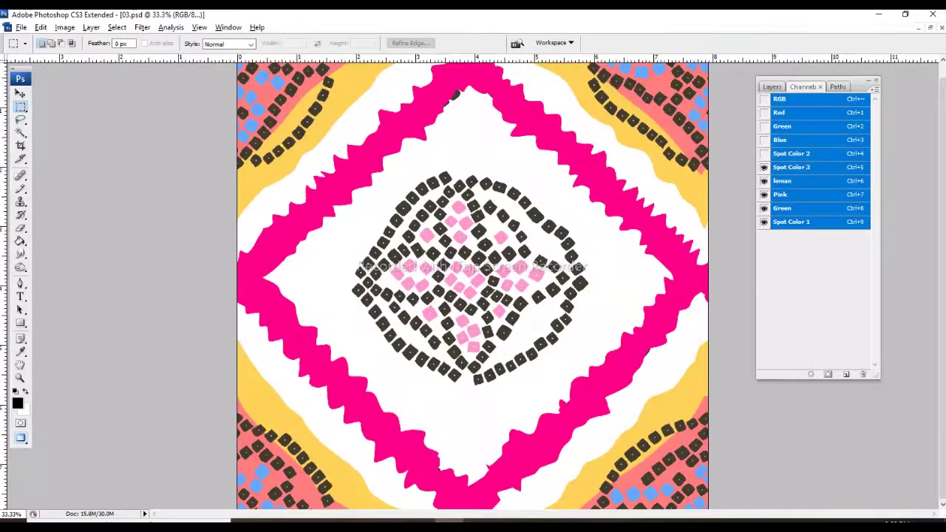
pyautogui.click(792, 153)
pyautogui.moveTo(763, 181); pyautogui.dragTo(763, 222)
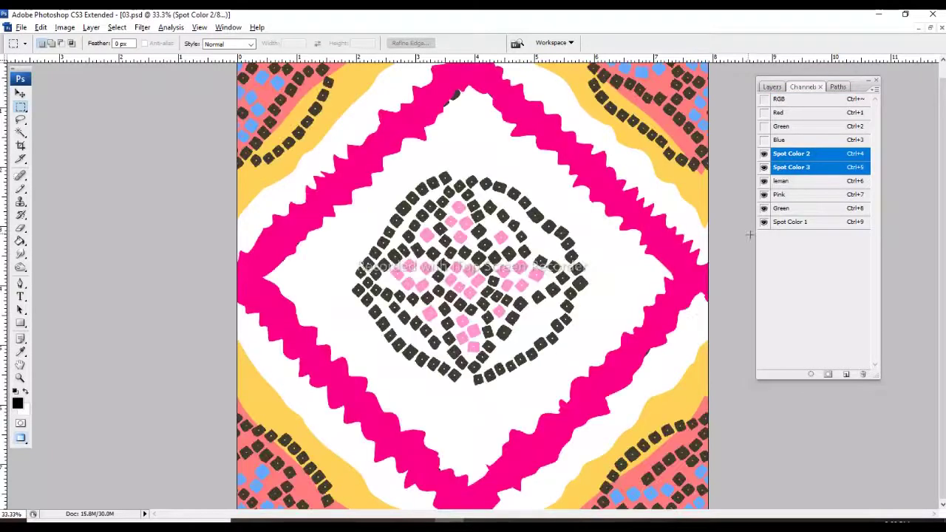
pyautogui.hotkey('ctrl', 'v')
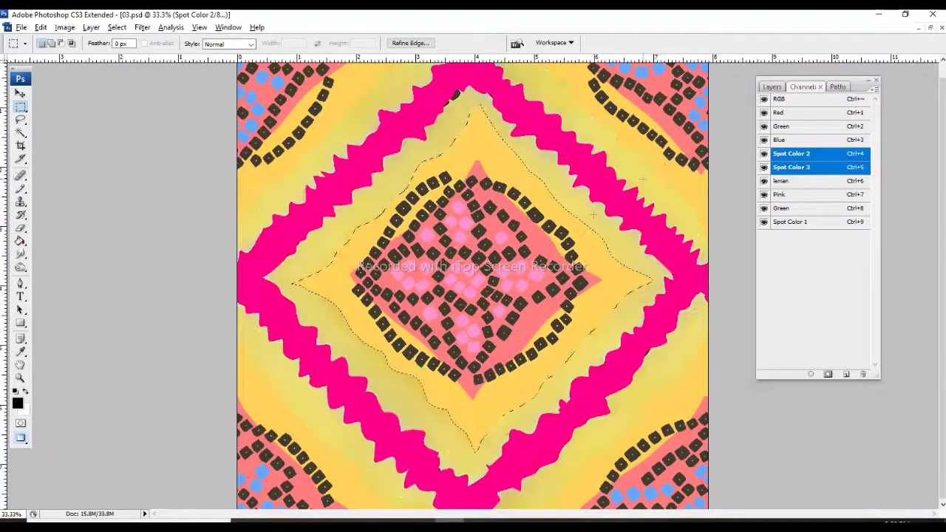
pyautogui.press('Tab')
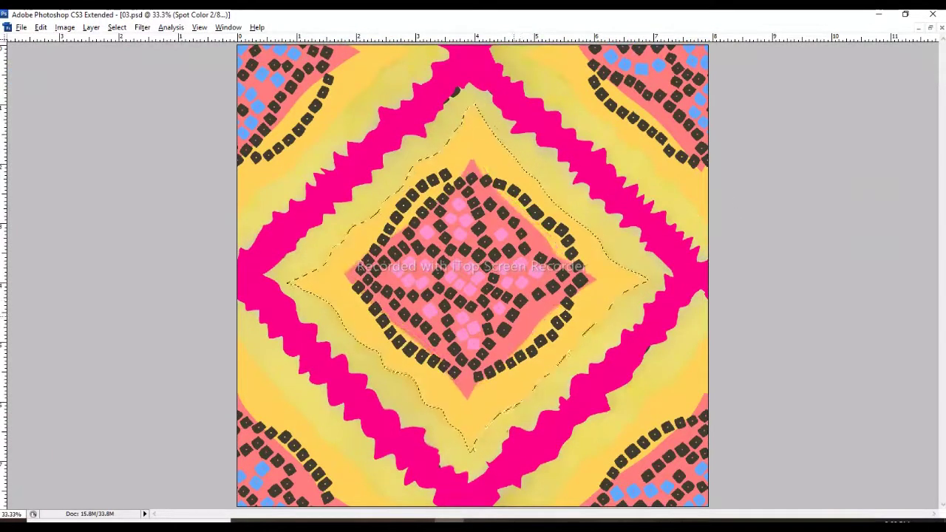
pyautogui.press('Tab')
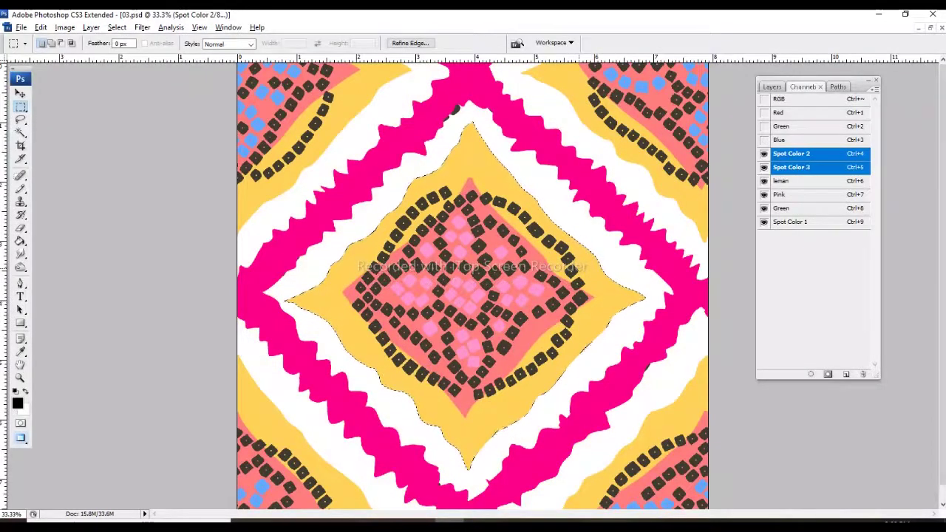
pyautogui.hotkey('ctrl', '-')
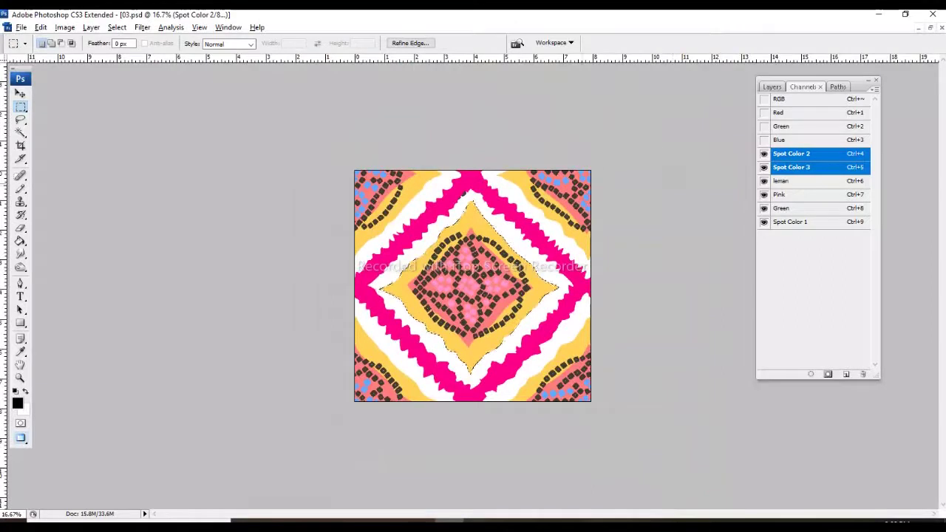
pyautogui.hotkey('ctrl', 'd')
# Compare the composite with Spot Colors 3 and 2, ending on Spot Color 2 alone
pyautogui.press('`')
pyautogui.press('`')
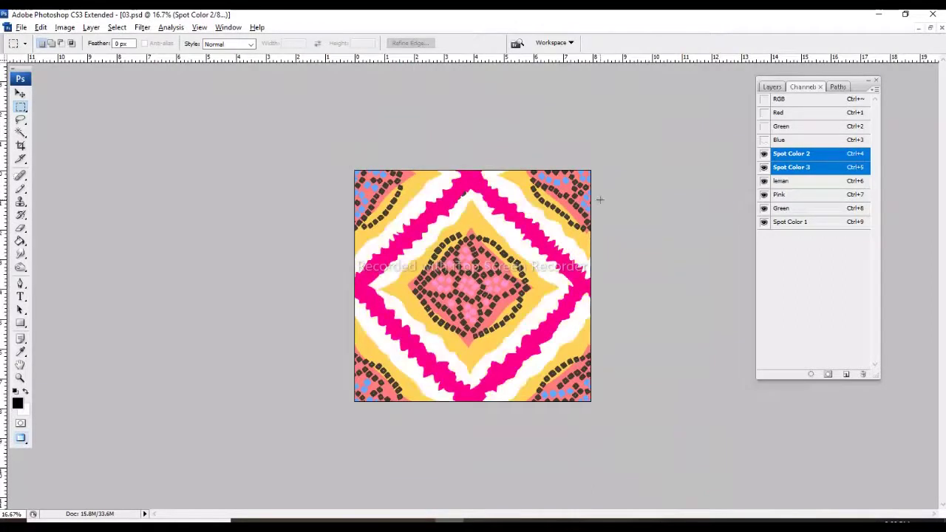
pyautogui.hotkey('ctrl', '+')
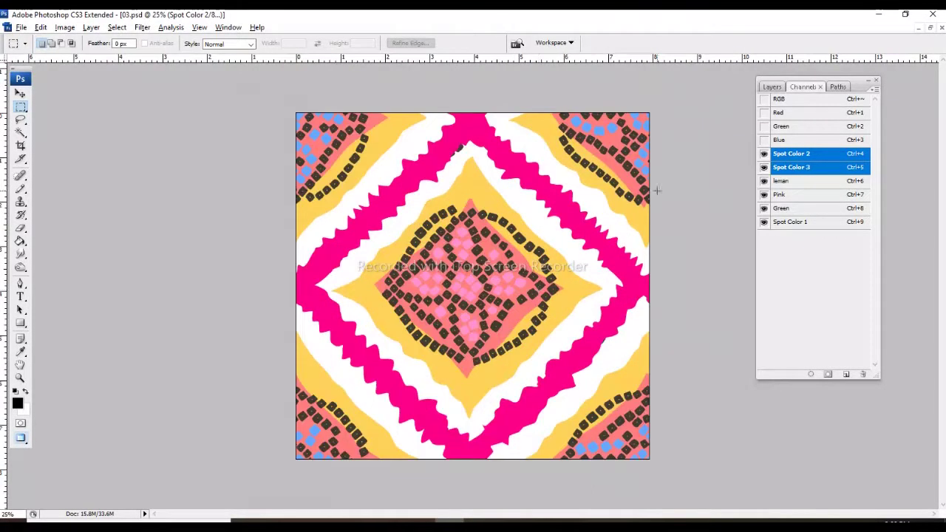
pyautogui.hotkey('ctrl', '5')
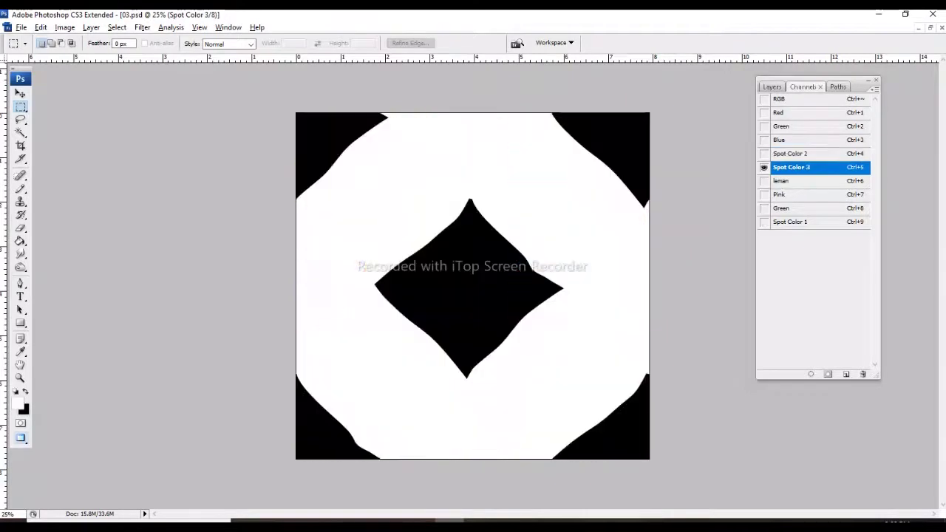
pyautogui.hotkey('ctrl', '4')
pyautogui.press('`')
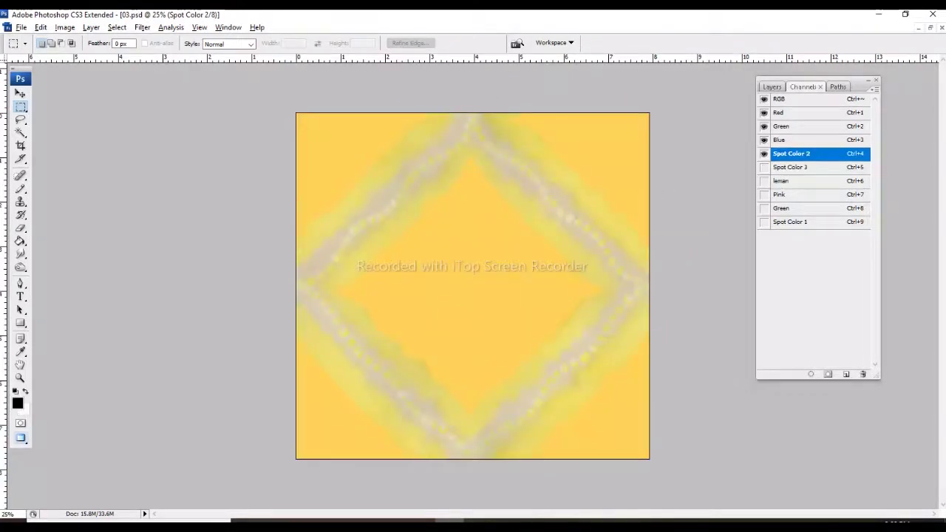
pyautogui.hotkey('ctrl', '4')
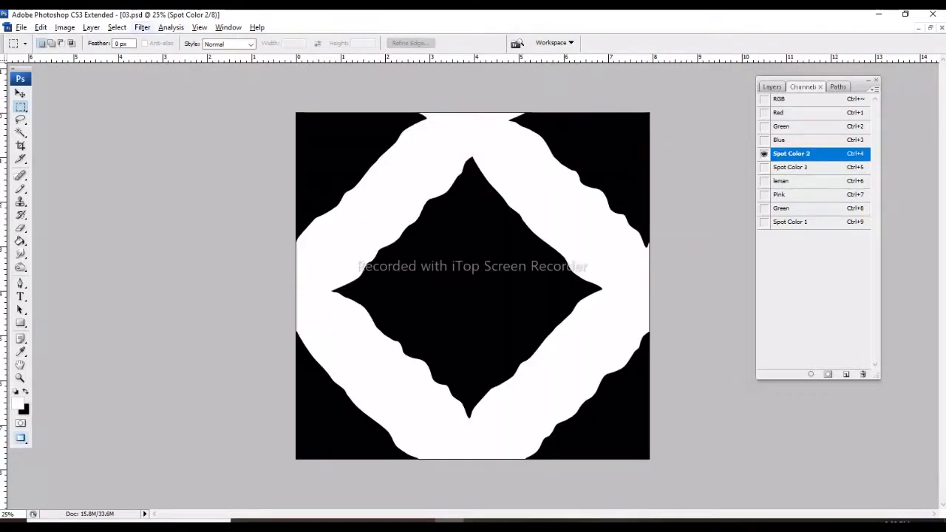
pyautogui.click(117, 27)
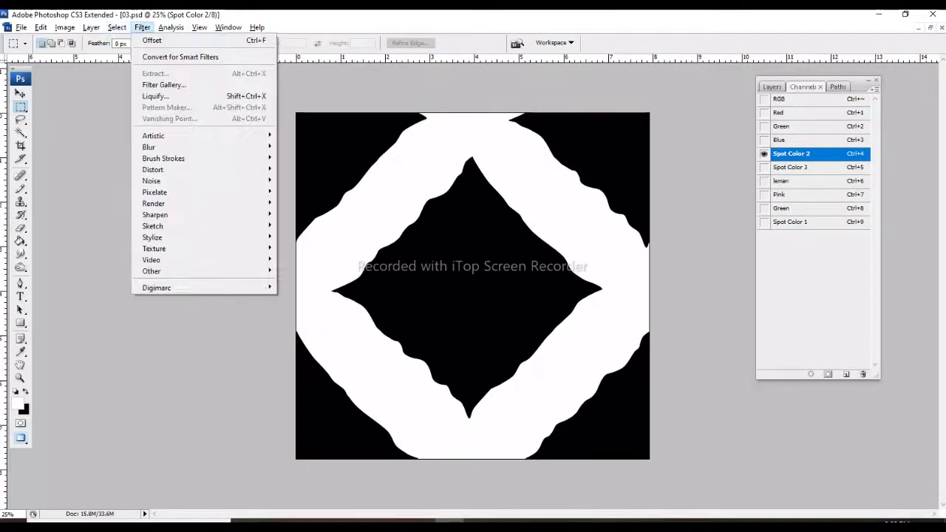
# Gaussian-blur the spot channel, redoing it with a 34.5-pixel radius
pyautogui.click(309, 192)
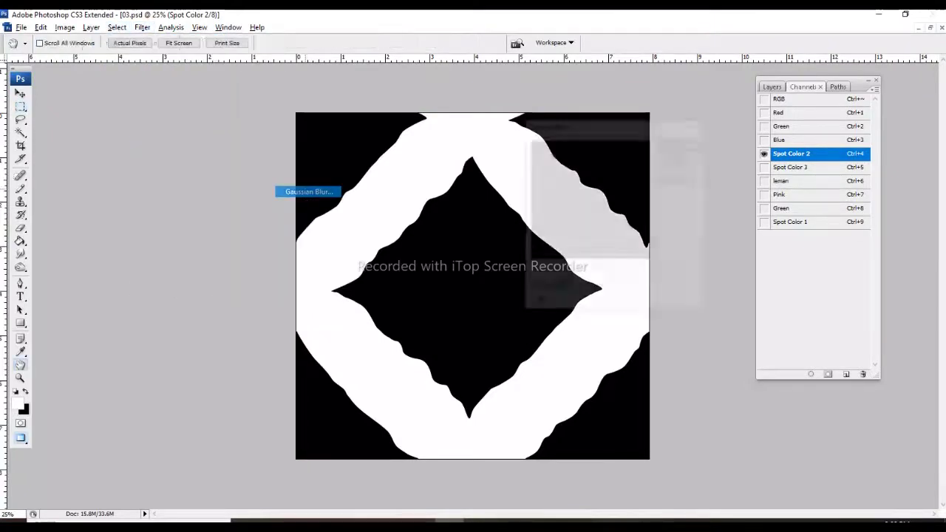
pyautogui.moveTo(537, 303); pyautogui.dragTo(600, 304)
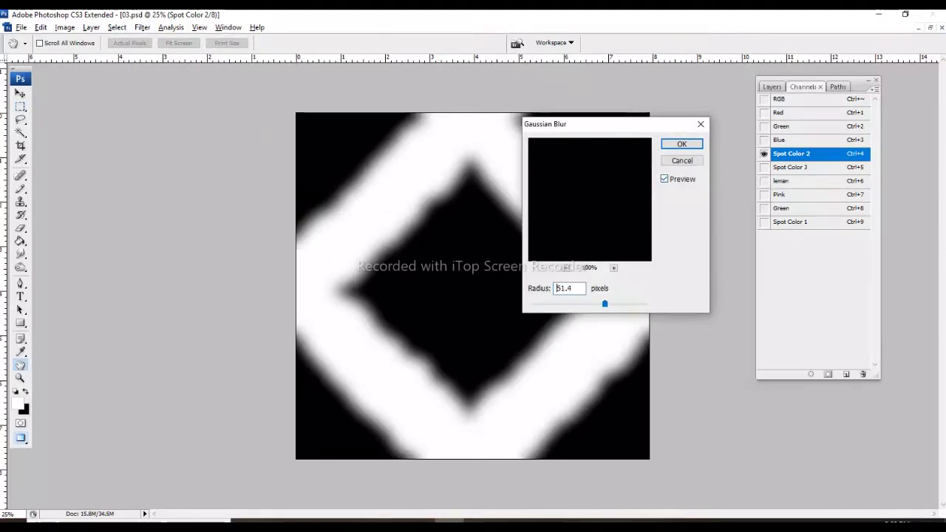
pyautogui.press('Return')
pyautogui.press('m')
pyautogui.click(765, 98)
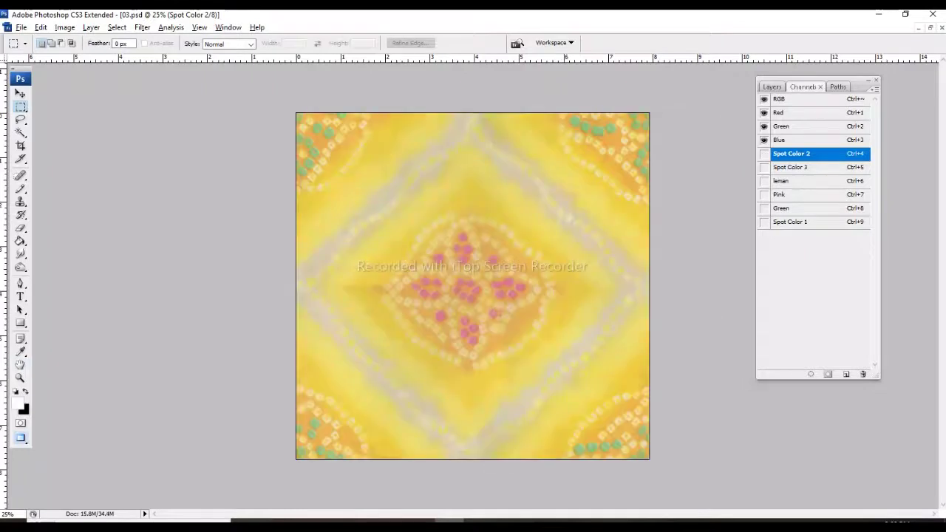
pyautogui.hotkey('ctrl', '4')
pyautogui.hotkey('ctrl', 'z')
pyautogui.hotkey('ctrl', 'alt', 'f')
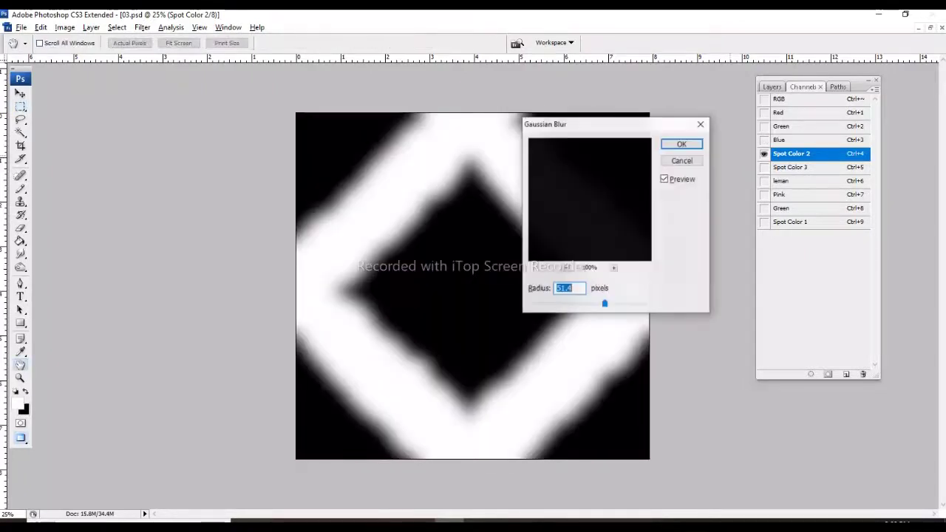
pyautogui.moveTo(594, 303); pyautogui.dragTo(594, 303)
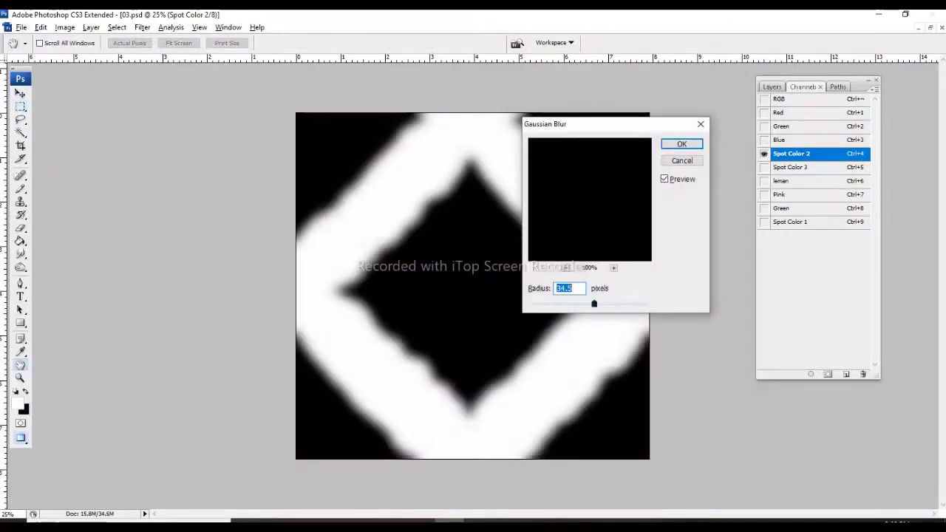
pyautogui.press('Return')
# Apply the same Gaussian Blur to Spot Color 3 and show the pink and yellow spot channels
pyautogui.press('m')
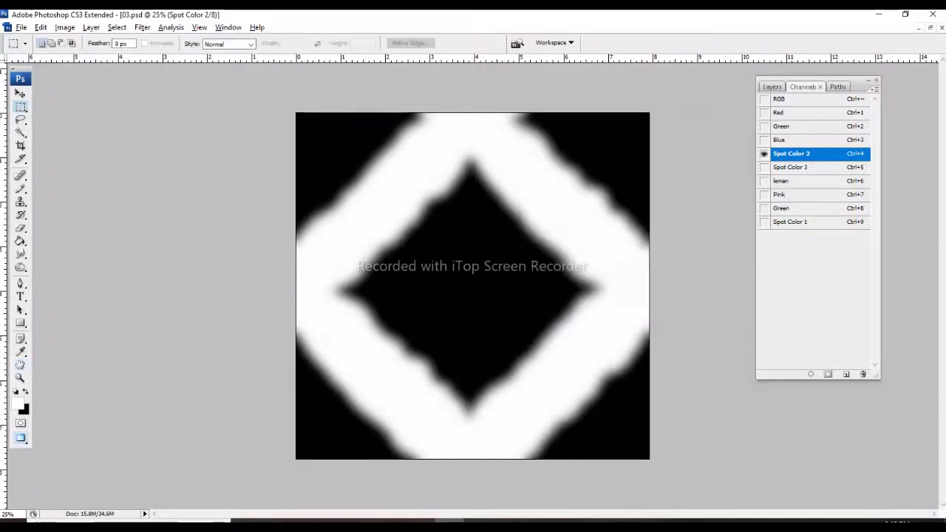
pyautogui.hotkey('ctrl', '5')
pyautogui.press('`')
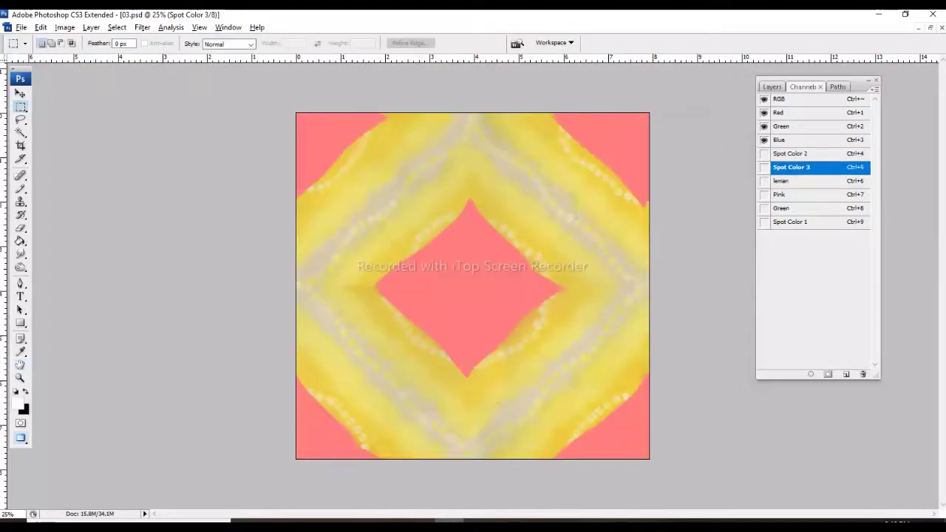
pyautogui.hotkey('ctrl', '5')
pyautogui.press('h')
pyautogui.hotkey('ctrl', 'alt', 'f')
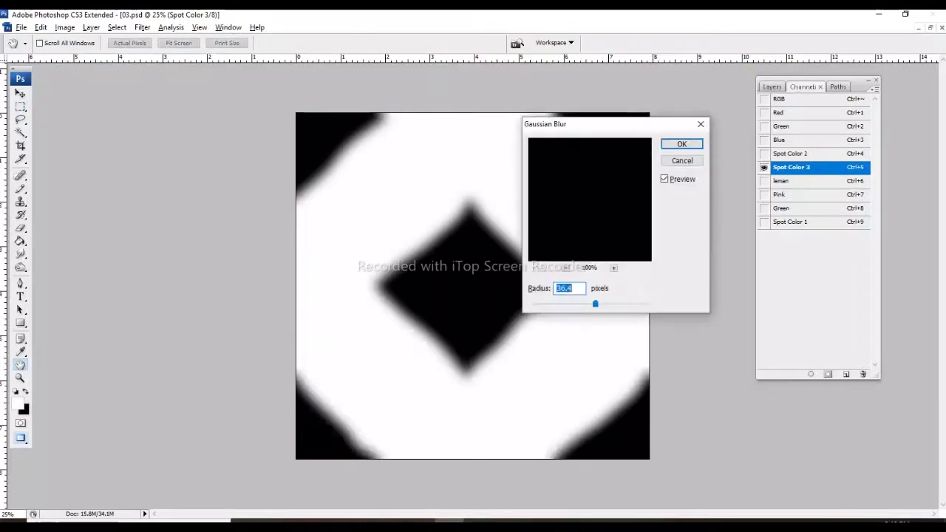
pyautogui.press('Return')
pyautogui.press('m')
pyautogui.hotkey('ctrl', '6')
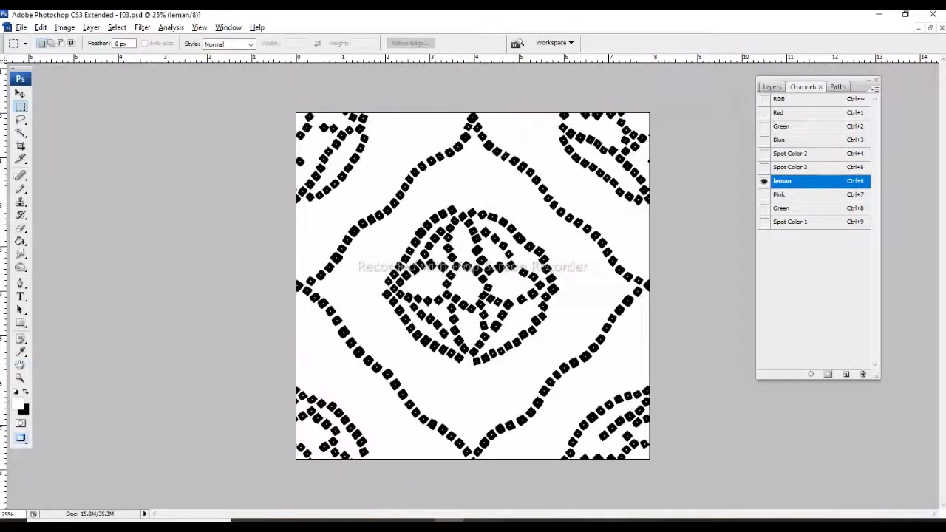
pyautogui.click(764, 153)
pyautogui.click(764, 167)
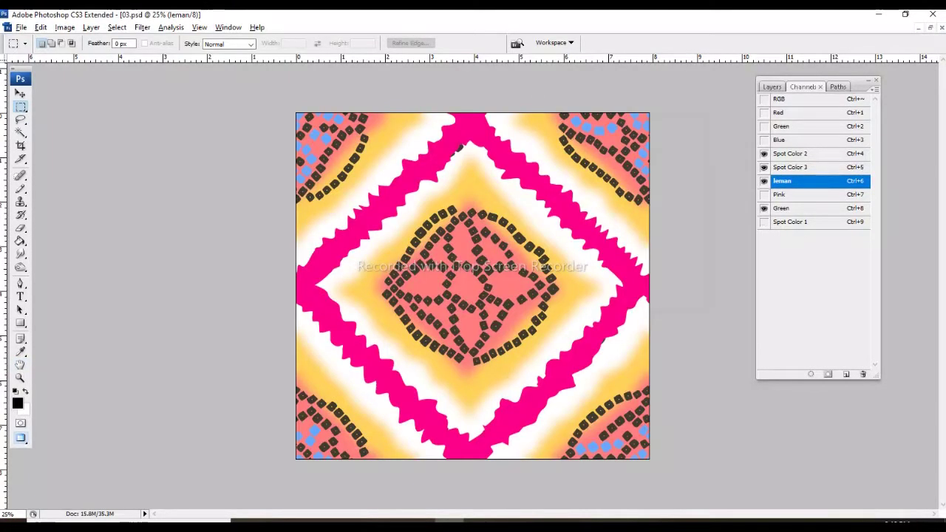
# Target Spot Color 1 alone and Gaussian-blur it with a radius of about 18.6
pyautogui.hotkey('ctrl', '9')
pyautogui.hotkey('ctrl', '`')
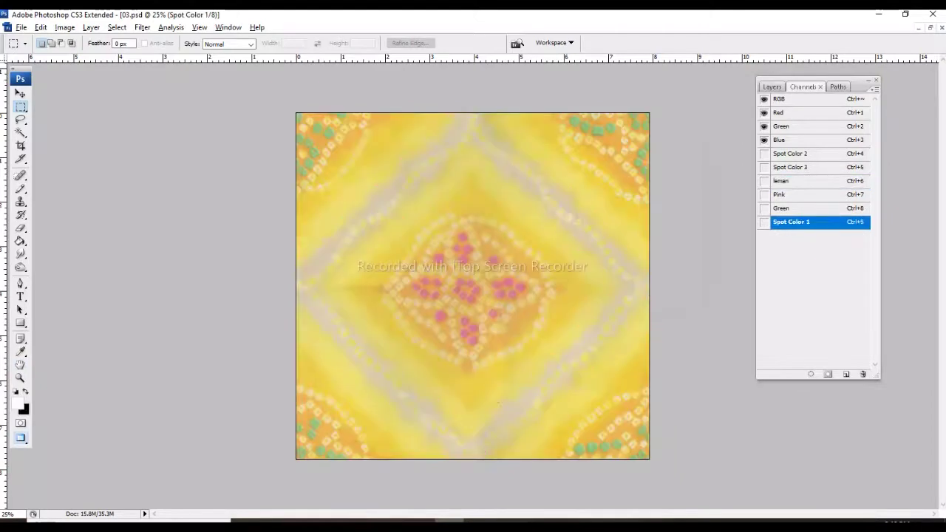
pyautogui.click(764, 222)
pyautogui.hotkey('ctrl', '9')
pyautogui.click(142, 28)
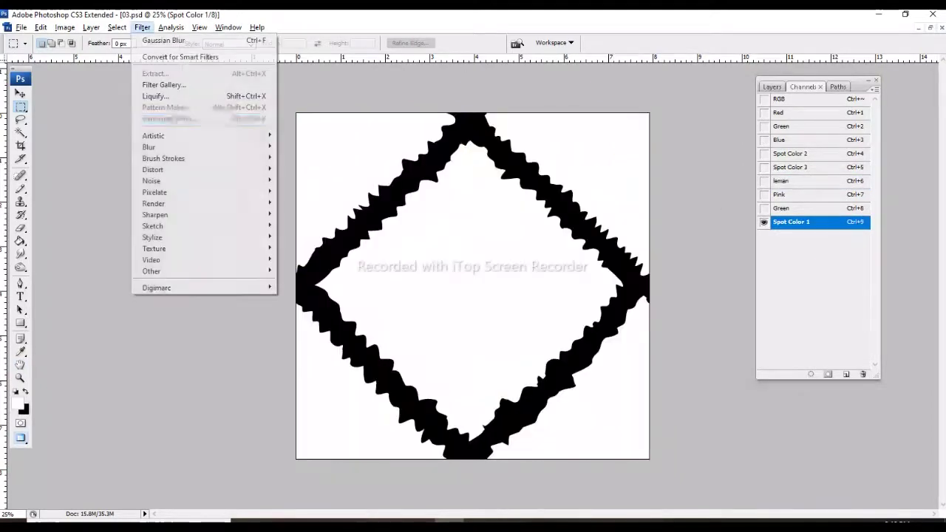
pyautogui.moveTo(148, 147)
pyautogui.click(306, 191)
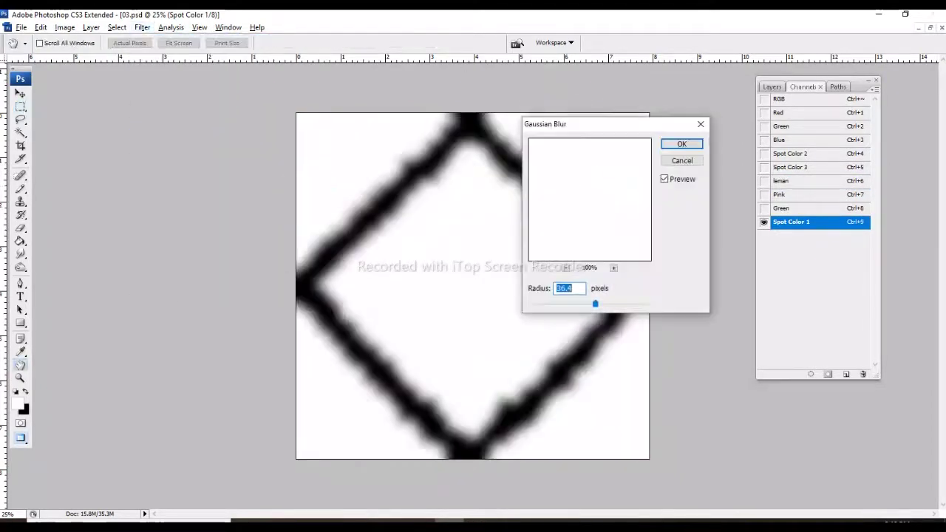
pyautogui.write('0.1')
pyautogui.moveTo(555, 303); pyautogui.dragTo(584, 304)
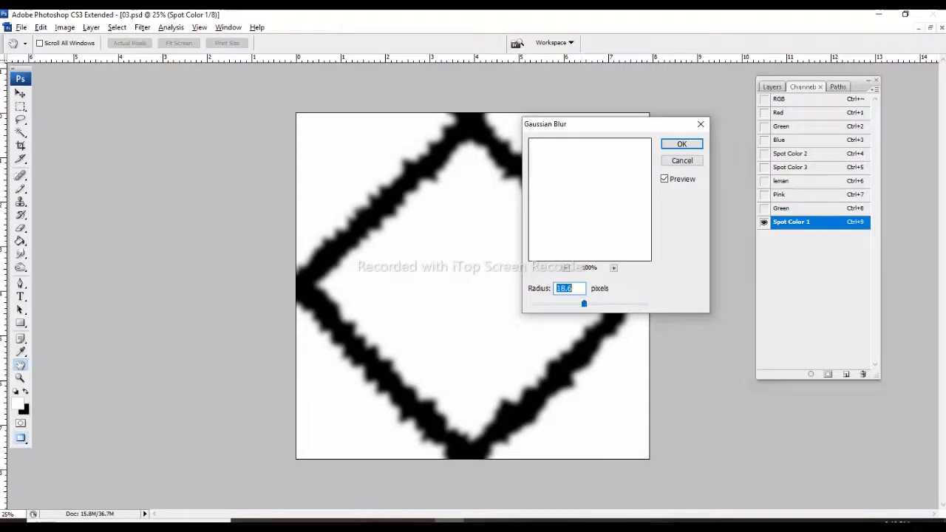
pyautogui.click(682, 144)
# Compare the blurred Spot Color 1 alone and in the full-colour composite
pyautogui.press('m')
pyautogui.hotkey('ctrl', '`')
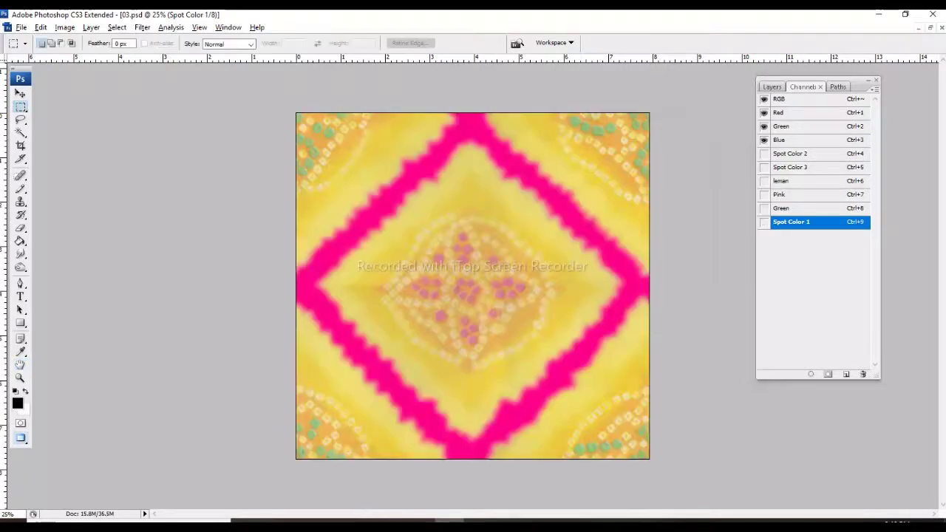
pyautogui.hotkey('ctrl', '9')
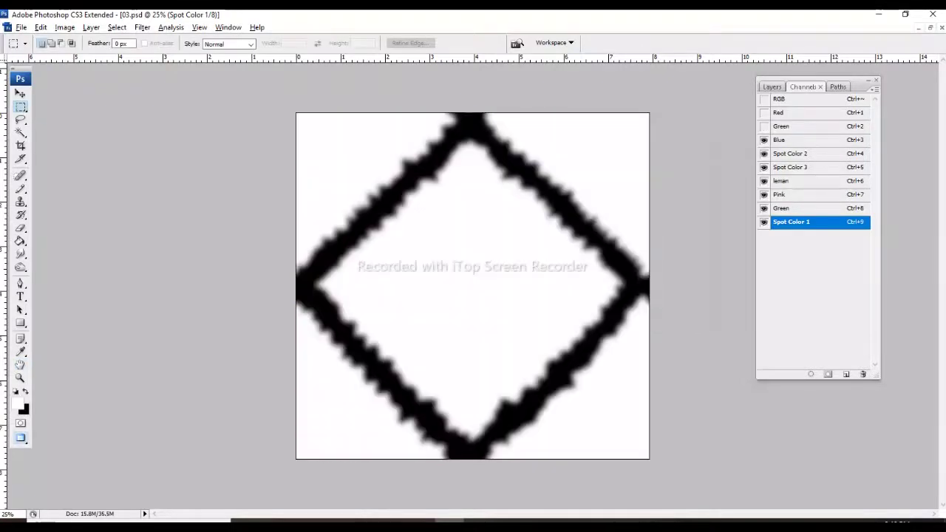
pyautogui.hotkey('ctrl', '`')
pyautogui.click(142, 27)
pyautogui.moveTo(152, 271)
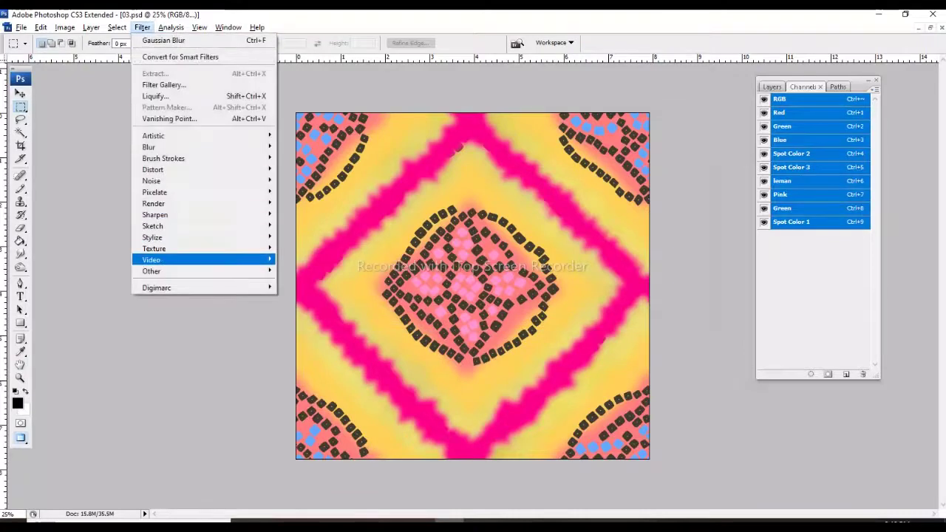
# Wrap-offset the tile 1188 px right and 1164 px down, then target Spot Color 2
pyautogui.click(297, 315)
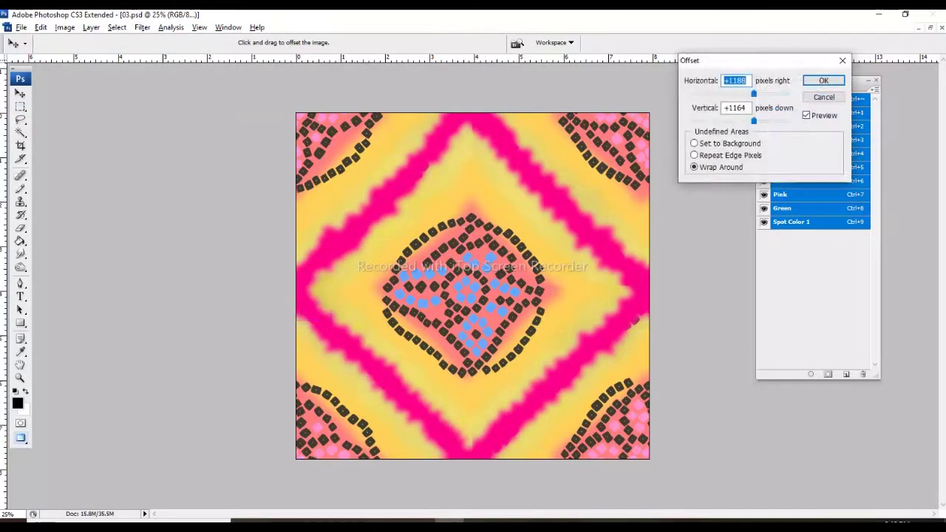
pyautogui.press('Return')
pyautogui.hotkey('ctrl', '9')
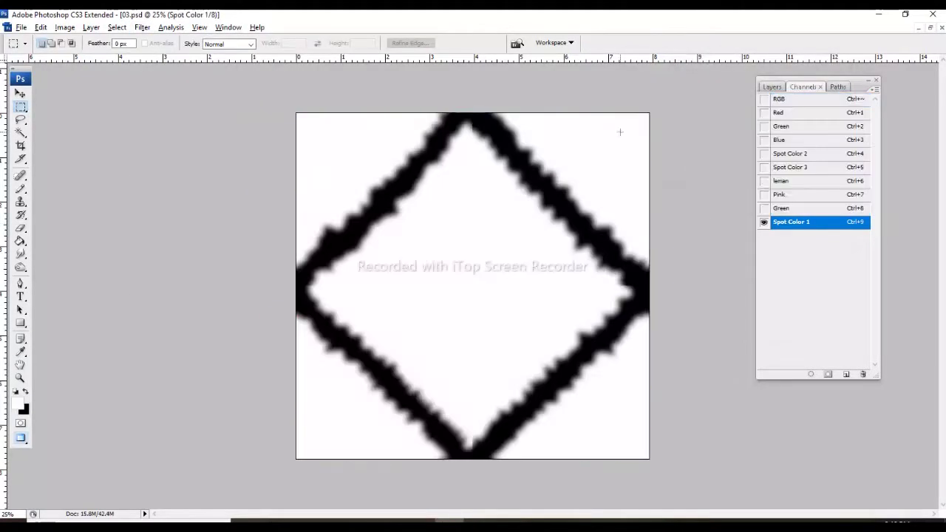
pyautogui.hotkey('ctrl', '4')
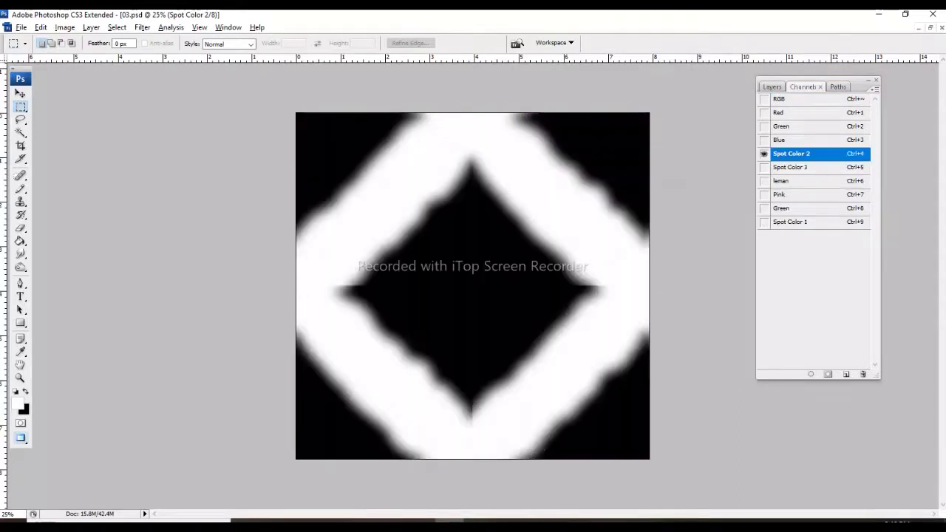
# Smudge away the Spot Color 2 diamond spikes at the left, right and bottom tips
pyautogui.press('r')
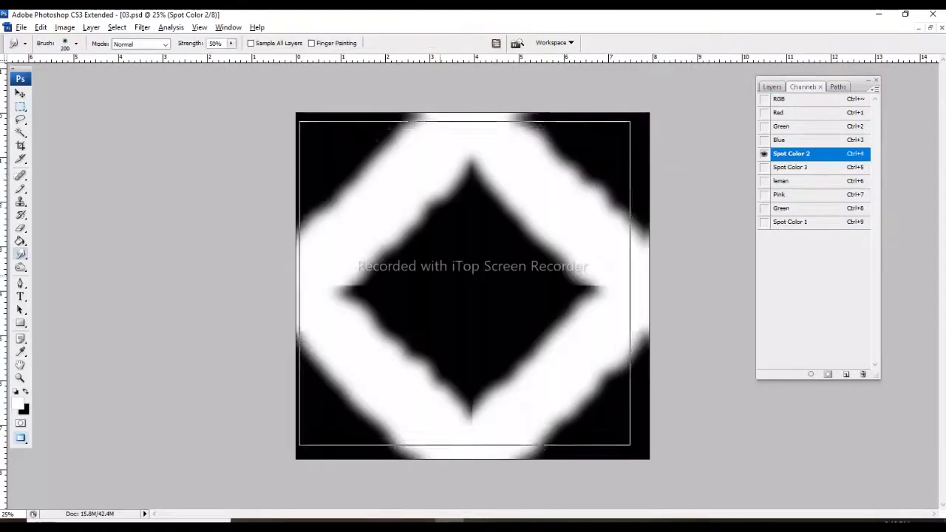
pyautogui.hotkey('ctrl', '+')
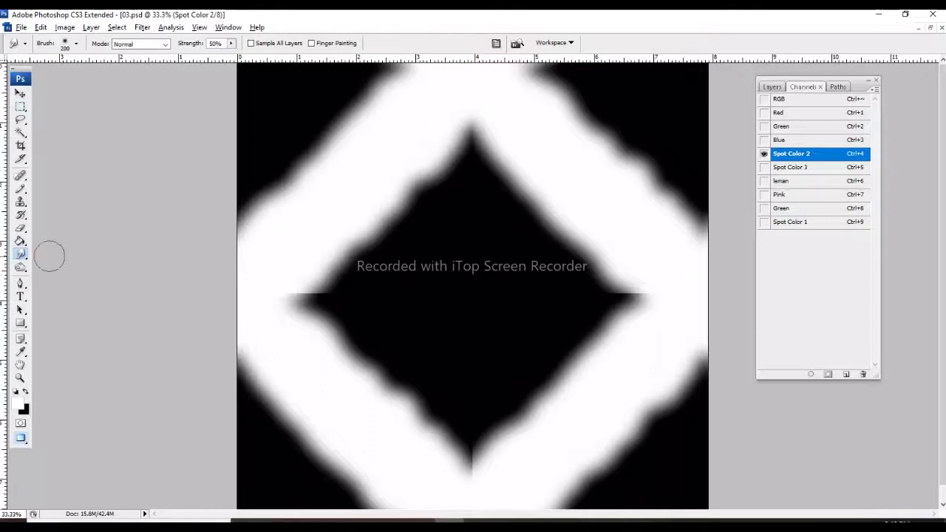
pyautogui.moveTo(292, 274)
pyautogui.mouseDown()
pyautogui.moveTo(321, 292)
pyautogui.moveTo(305, 295)
pyautogui.mouseUp()
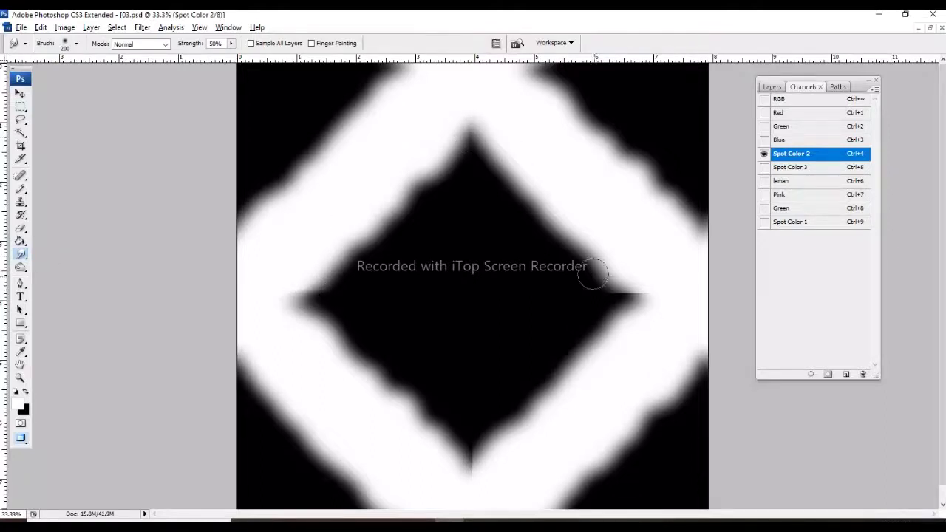
pyautogui.moveTo(594, 273); pyautogui.dragTo(651, 297)
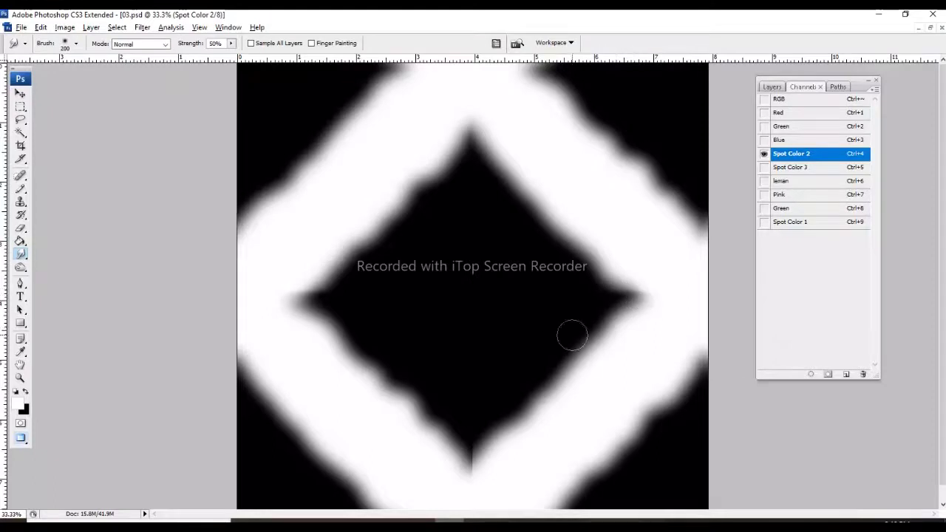
pyautogui.scroll(-1, 572, 336)
pyautogui.moveTo(469, 433)
pyautogui.mouseDown()
pyautogui.moveTo(468, 448)
pyautogui.moveTo(483, 442)
pyautogui.mouseUp()
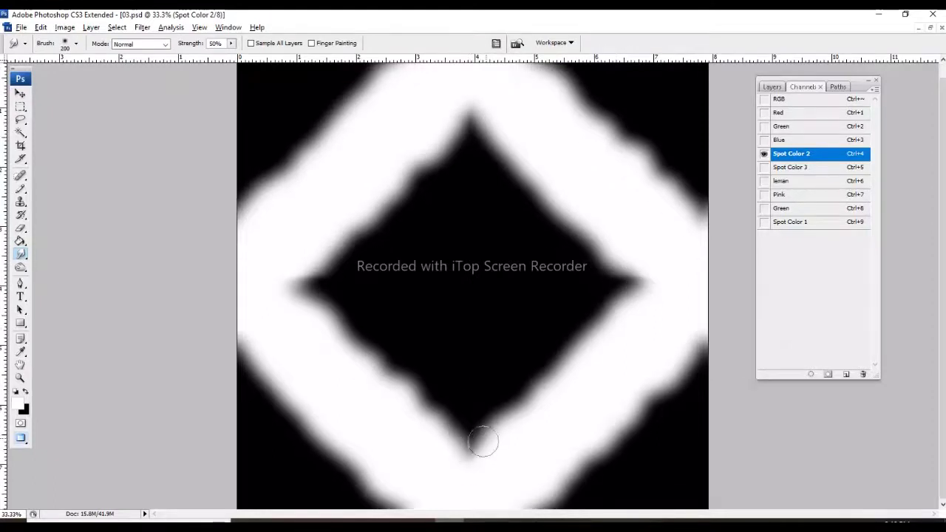
# Smudge the Spot Color 3 diamond's left, bottom and right tips, then check every channel
pyautogui.click(792, 167)
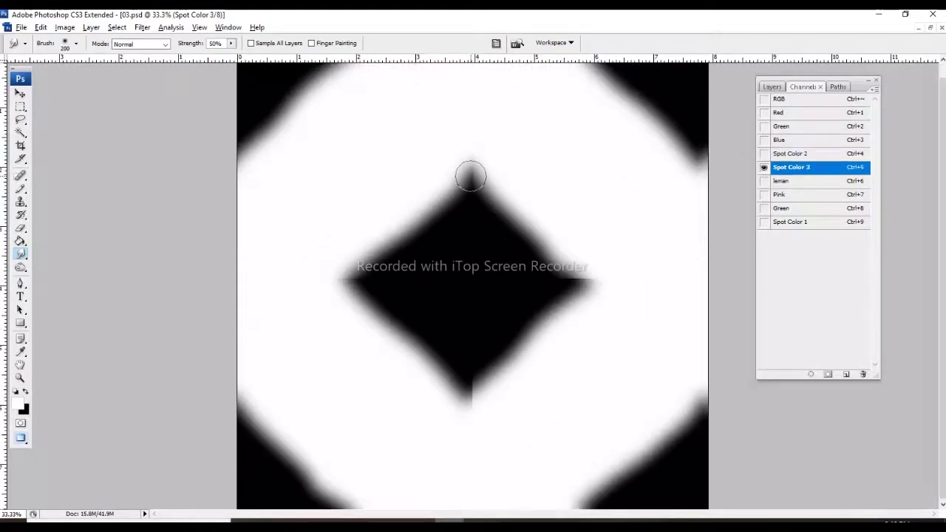
pyautogui.moveTo(344, 277); pyautogui.dragTo(355, 275)
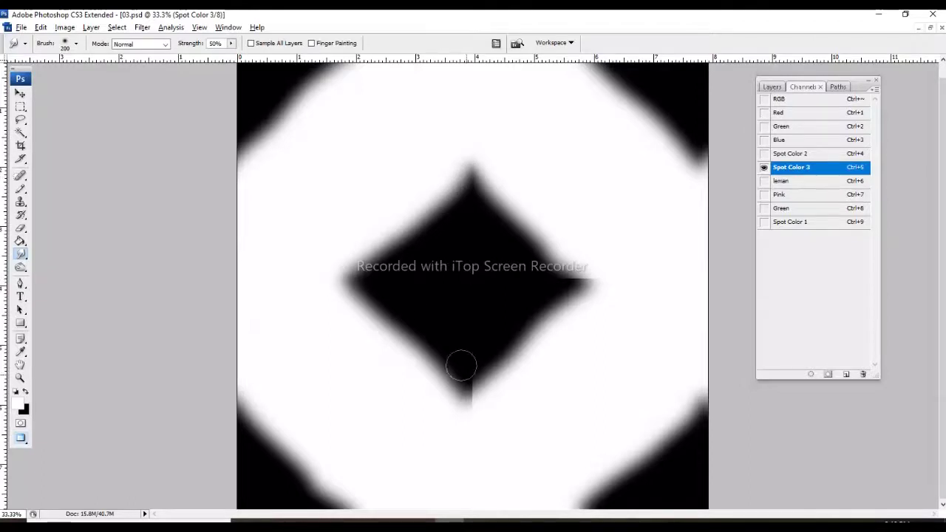
pyautogui.moveTo(471, 389); pyautogui.dragTo(466, 398)
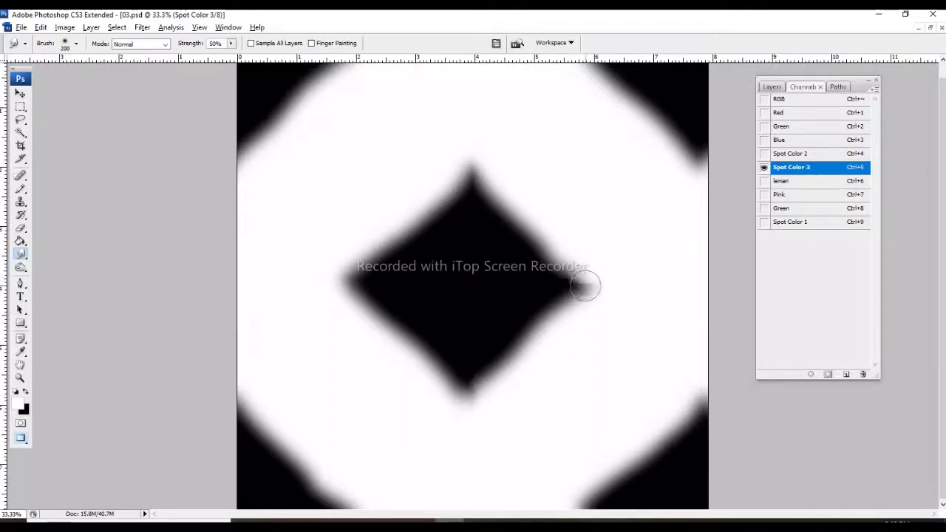
pyautogui.moveTo(572, 286); pyautogui.dragTo(589, 279)
pyautogui.hotkey('ctrl', '6')
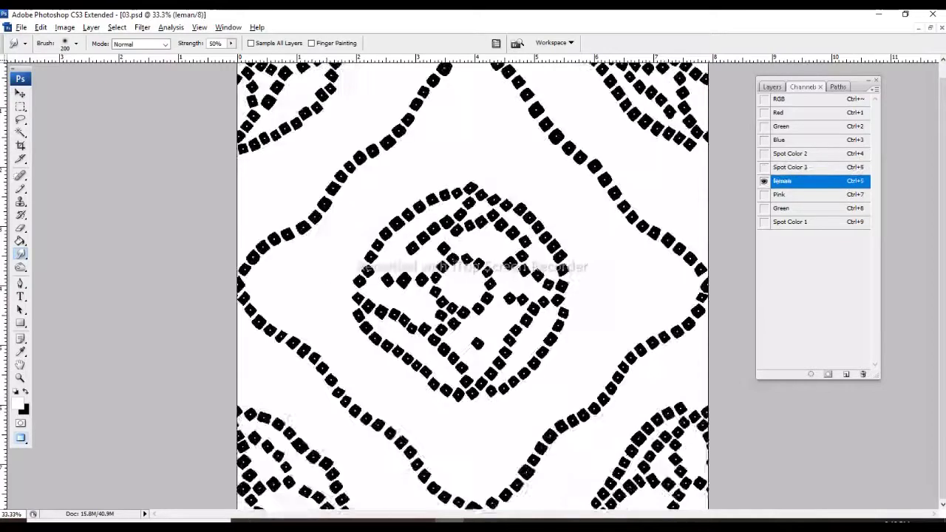
pyautogui.hotkey('ctrl', '7')
pyautogui.hotkey('ctrl', '8')
pyautogui.hotkey('ctrl', '9')
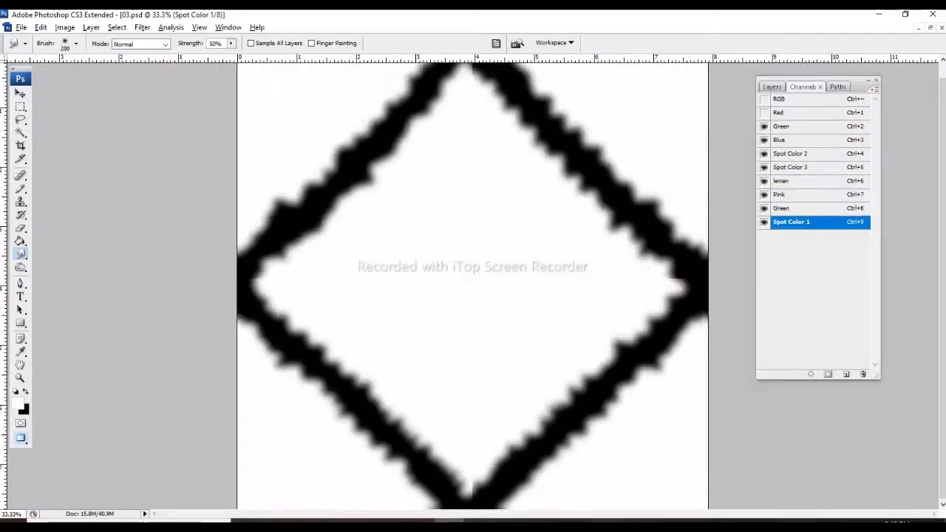
pyautogui.hotkey('ctrl', '`')
pyautogui.hotkey('ctrl', 'alt', 'f')
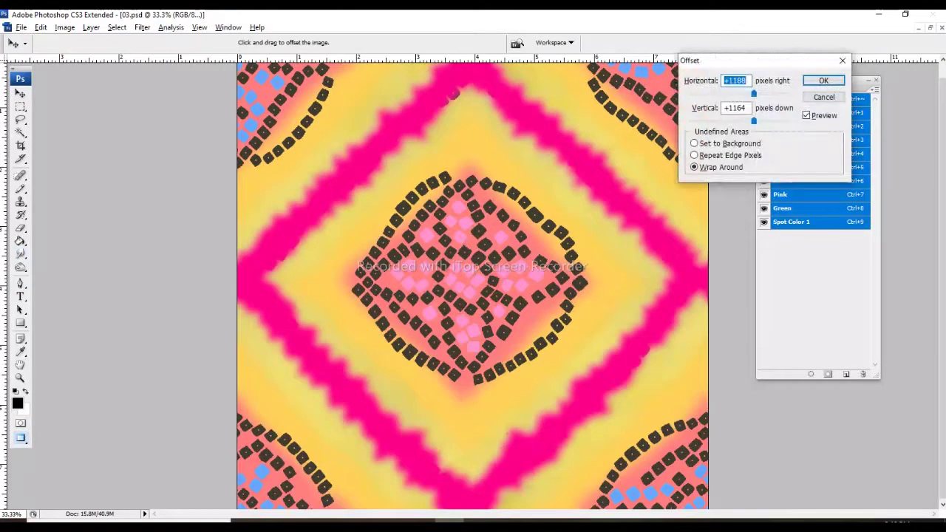
# Apply a vertical-only wrap offset of +1164 px with horizontal set to 0
pyautogui.write('0')
pyautogui.press('Return')
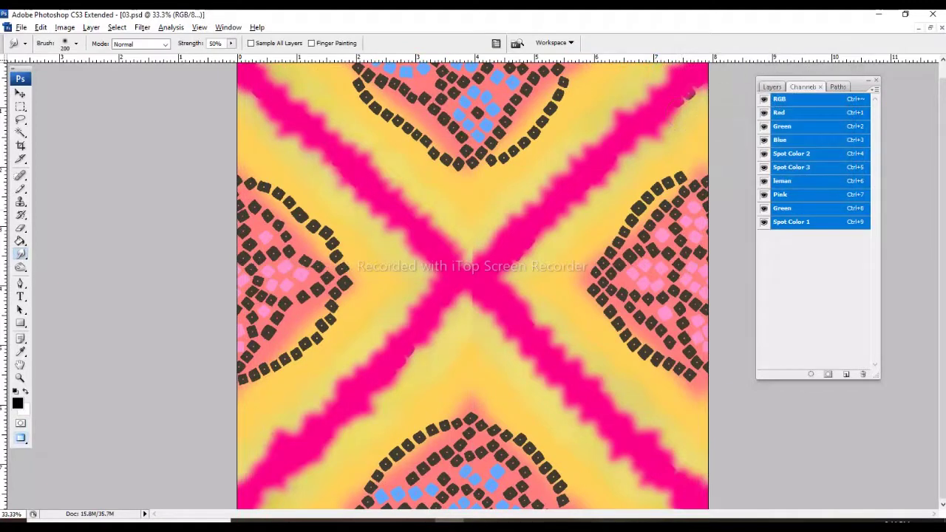
pyautogui.hotkey('ctrl', '8')
pyautogui.hotkey('ctrl', '7')
pyautogui.hotkey('ctrl', '6')
pyautogui.hotkey('ctrl', '5')
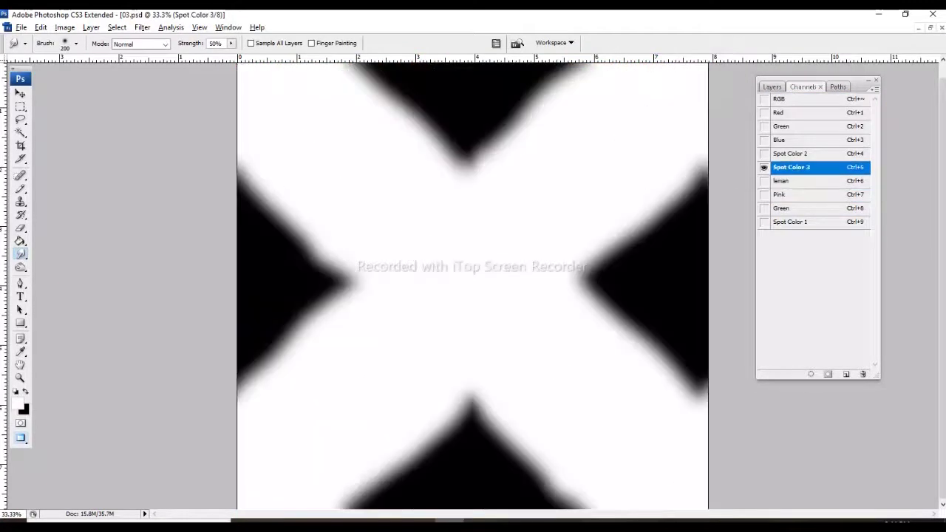
# Inspect Spot Color 2, leman, Spot Color 3 and Spot Color 1, keeping the X layout without further offset
pyautogui.hotkey('ctrl', '4')
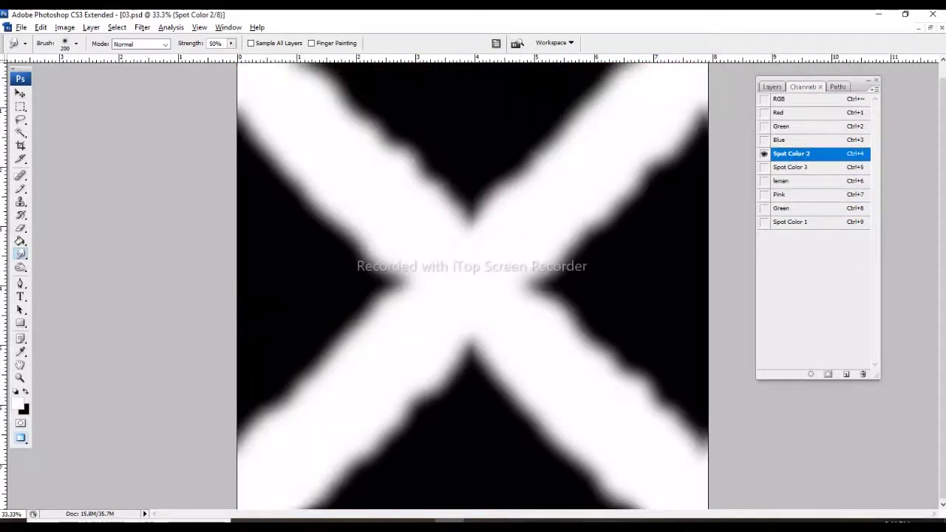
pyautogui.hotkey('ctrl', '6')
pyautogui.hotkey('ctrl', '5')
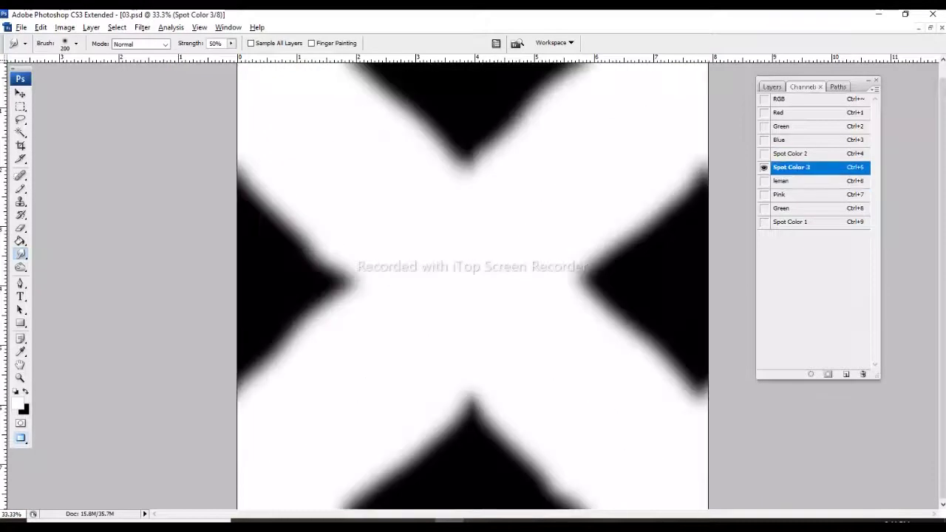
pyautogui.hotkey('ctrl', '9')
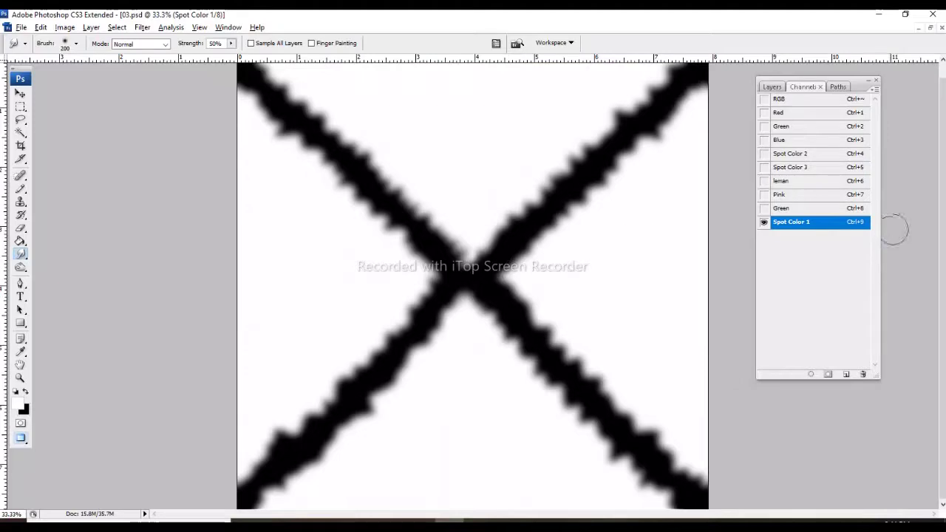
pyautogui.hotkey('ctrl', '`')
pyautogui.hotkey('ctrl', 'alt', 'f')
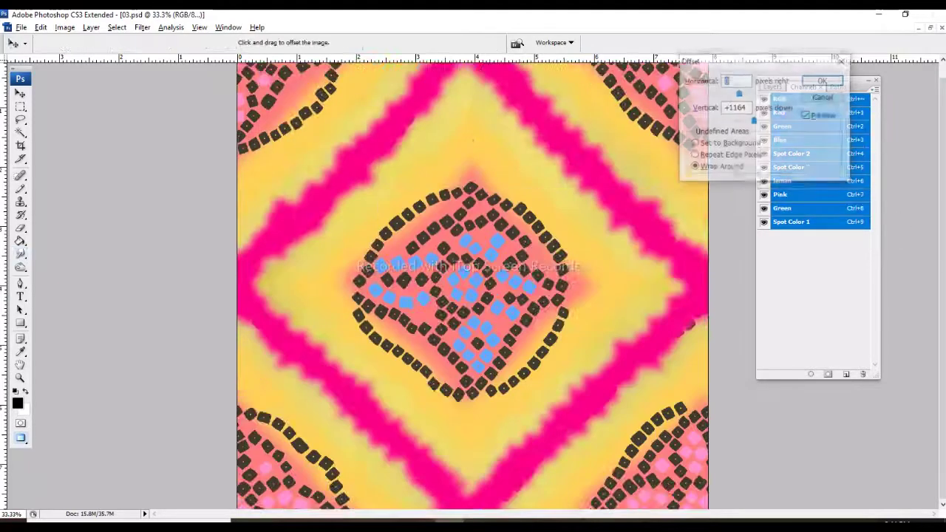
pyautogui.press('Escape')
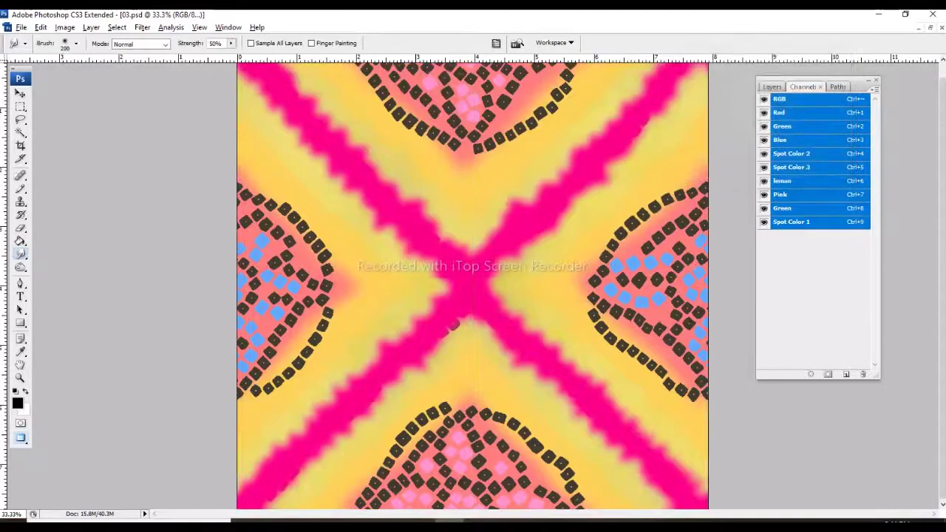
pyautogui.click(791, 222)
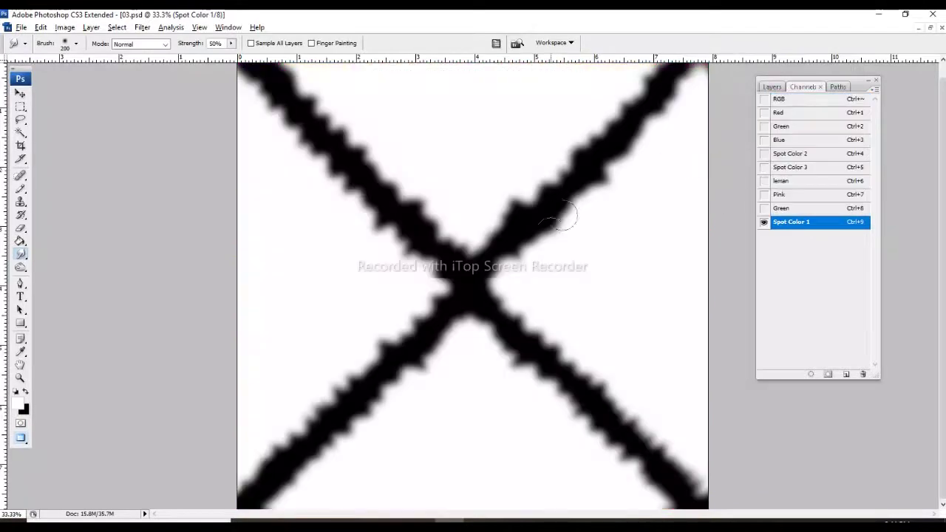
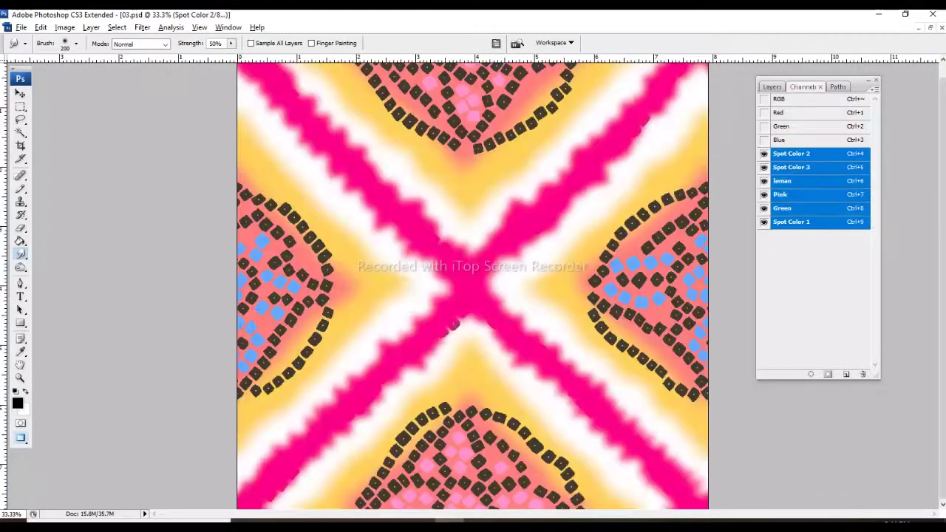
# Show all spot channels, return to the RGB composite, and add an empty Alpha 1 channel
pyautogui.keyDown('shift'); pyautogui.click(791, 153); pyautogui.keyUp('shift')
pyautogui.hotkey('ctrl', '-')
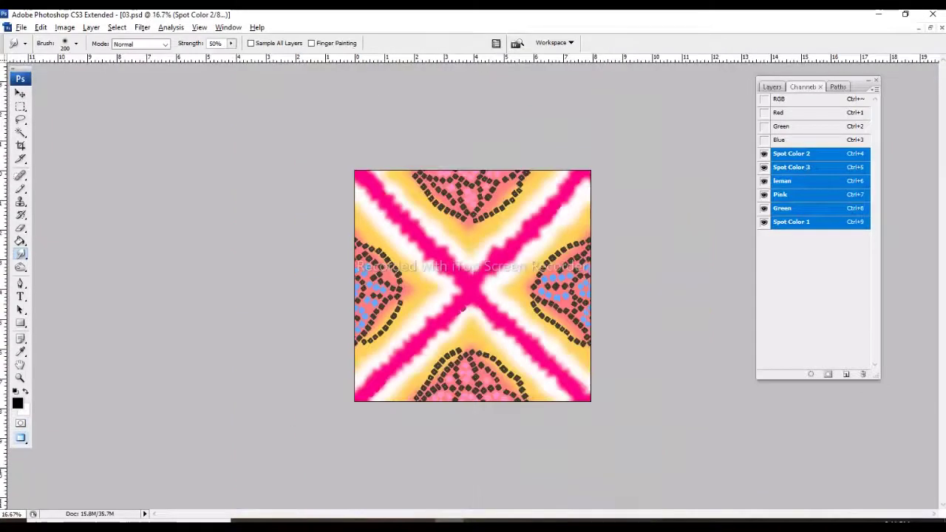
pyautogui.press('m')
pyautogui.hotkey('ctrl', '+')
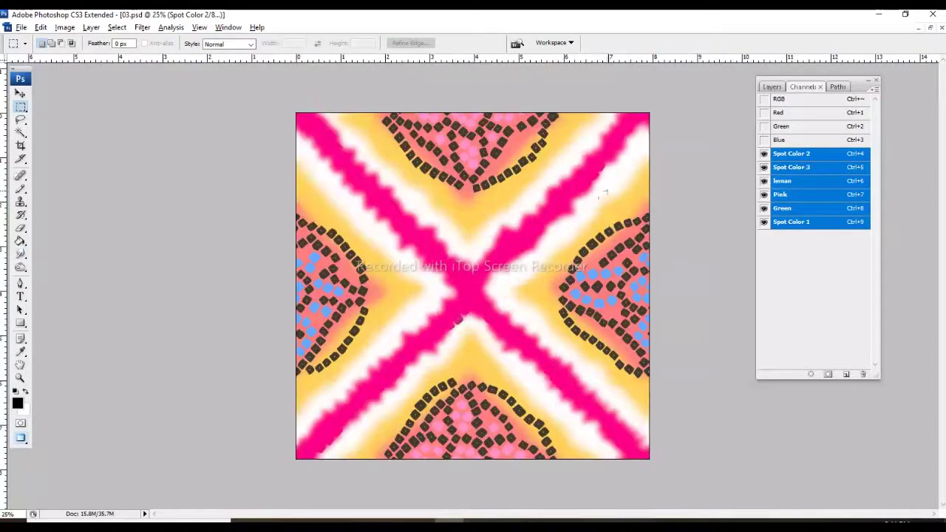
pyautogui.hotkey('ctrl', '`')
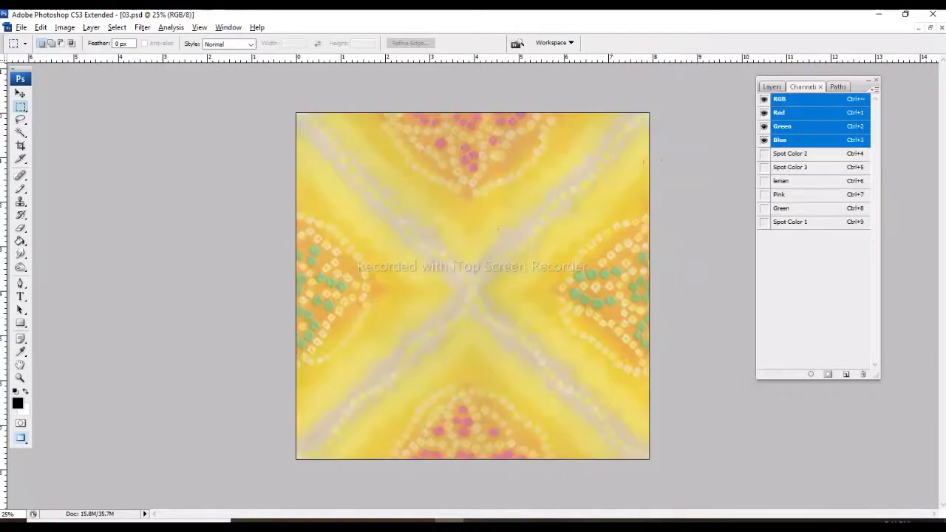
pyautogui.hotkey('ctrl', '+')
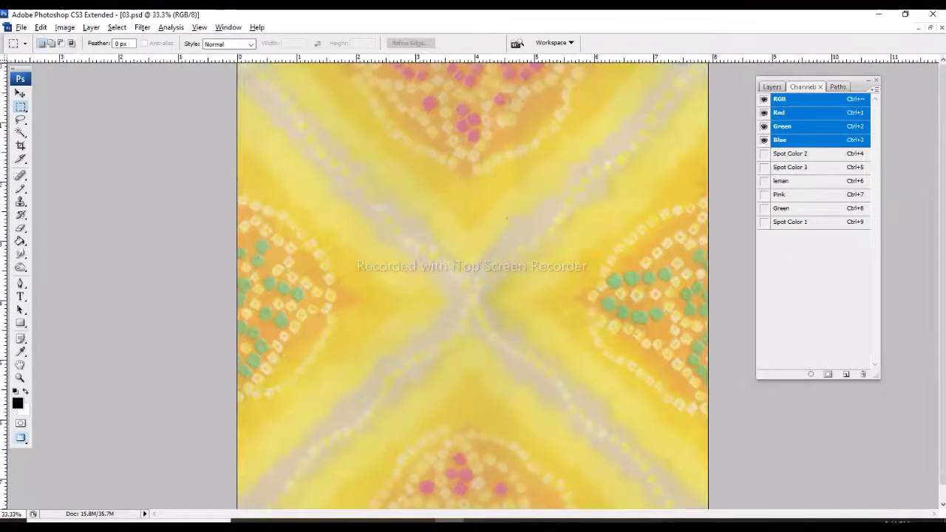
pyautogui.click(847, 374)
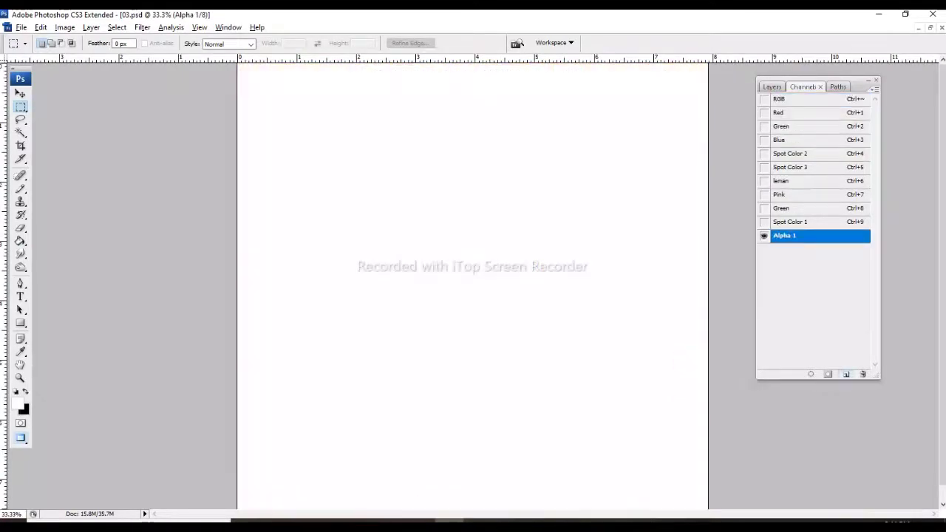
# Turn Alpha 1 into a light-yellow spot channel named Ground and move it below Blue
pyautogui.doubleClick(784, 235)
pyautogui.write('Ground')
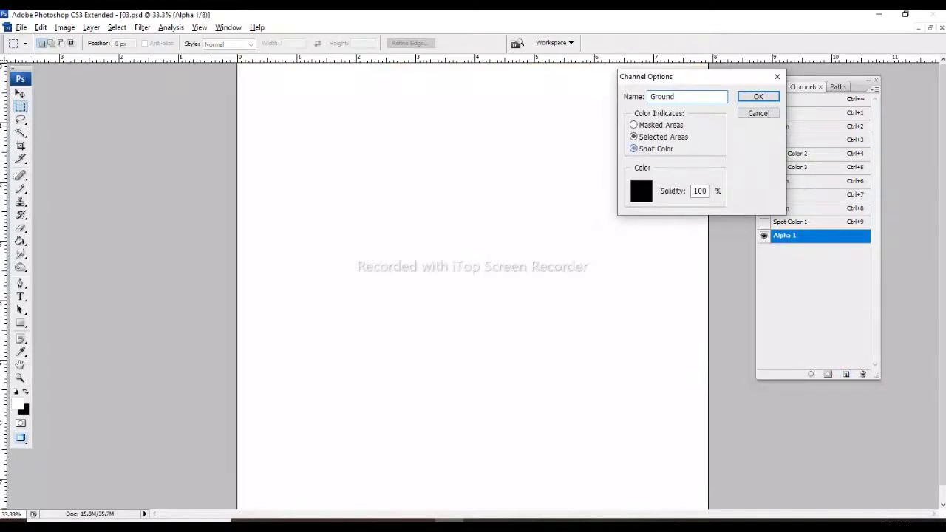
pyautogui.click(641, 191)
pyautogui.click(658, 225)
pyautogui.click(549, 121)
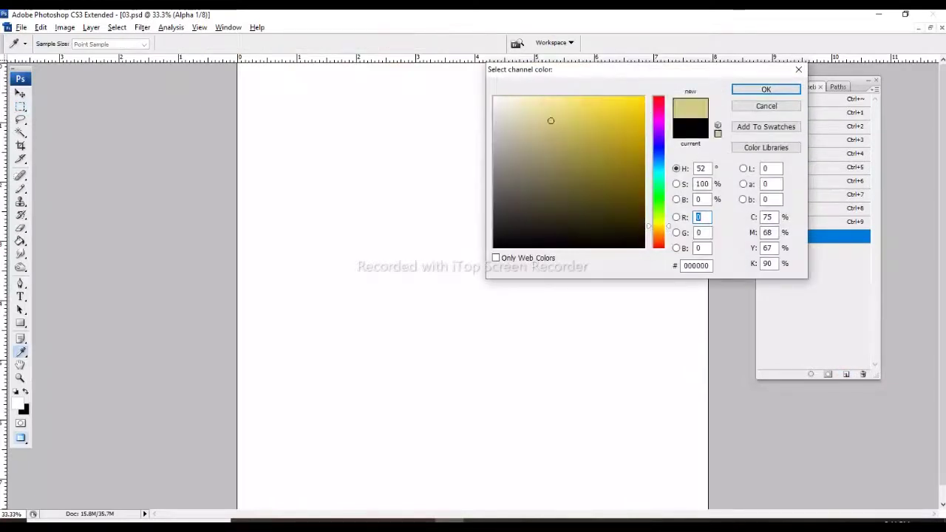
pyautogui.click(537, 100)
pyautogui.click(766, 89)
pyautogui.click(759, 96)
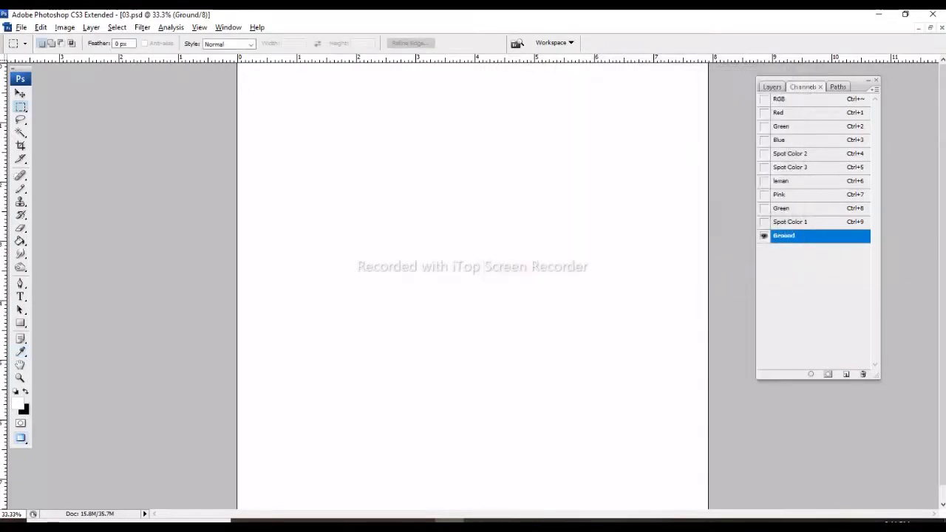
pyautogui.moveTo(814, 236); pyautogui.dragTo(813, 148)
# Rename Spot Color 2 to L- and Spot Color 3 to D, showing both over the composite
pyautogui.click(791, 167)
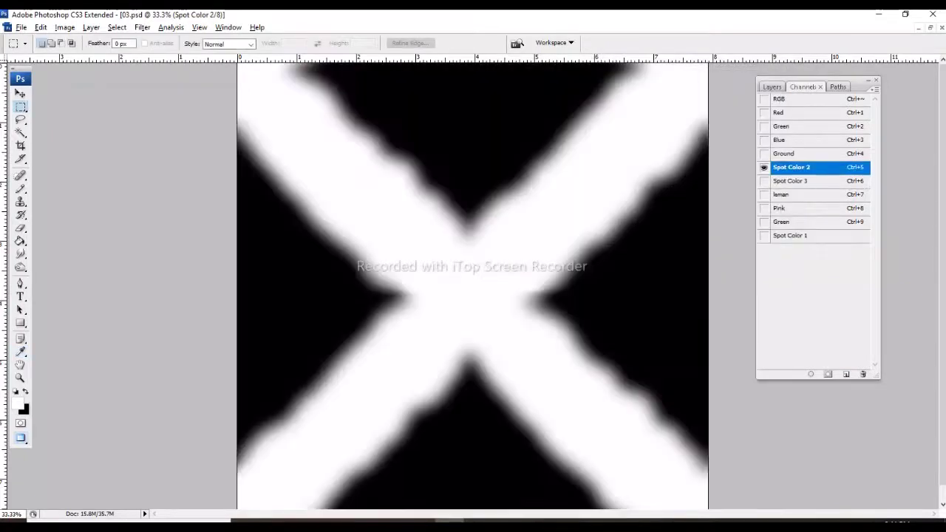
pyautogui.click(764, 98)
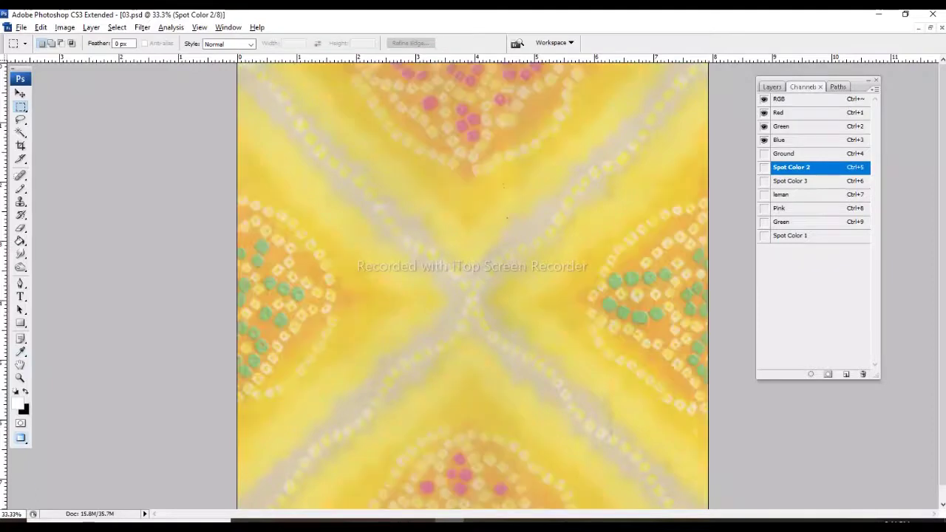
pyautogui.click(765, 167)
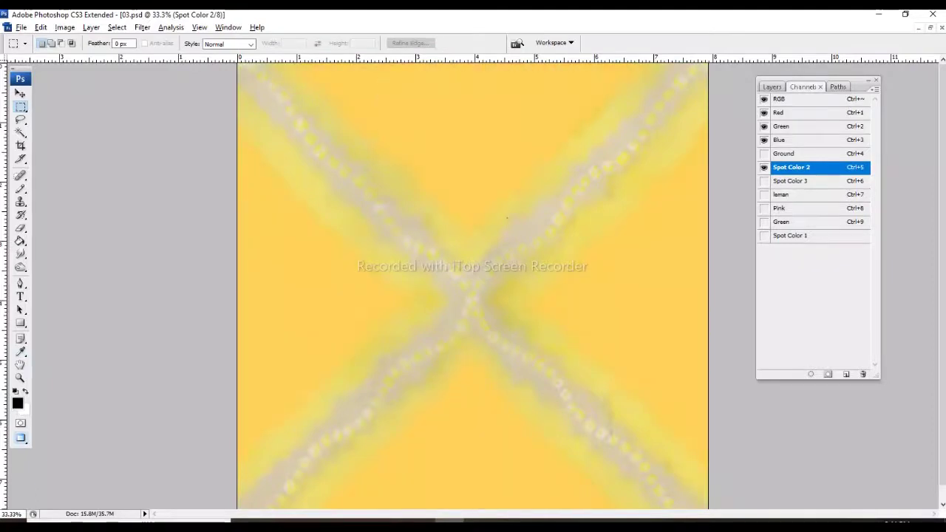
pyautogui.doubleClick(791, 167)
pyautogui.write('L-')
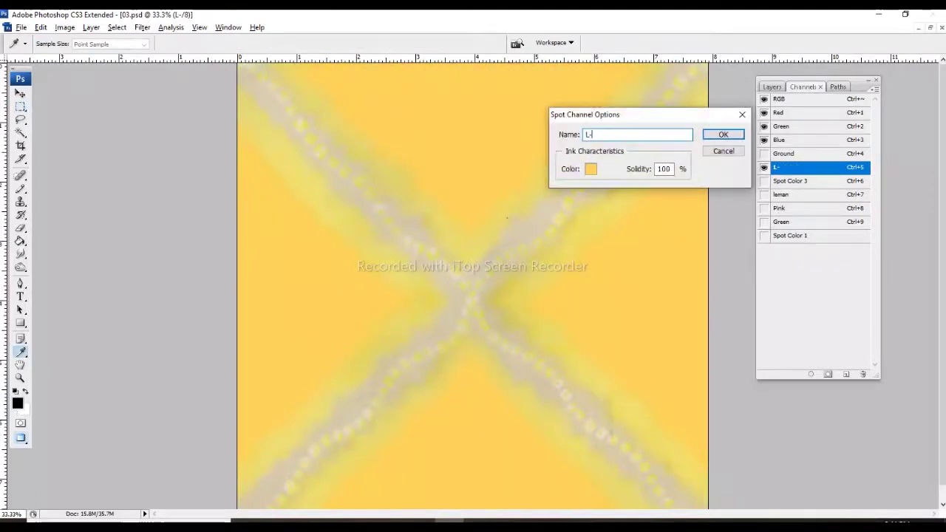
pyautogui.press('Return')
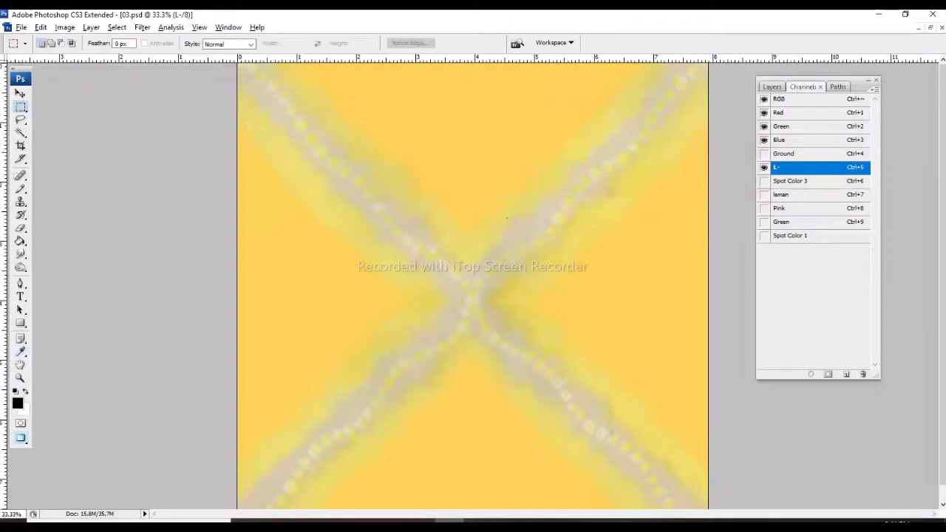
pyautogui.doubleClick(791, 181)
pyautogui.write('D')
pyautogui.click(723, 135)
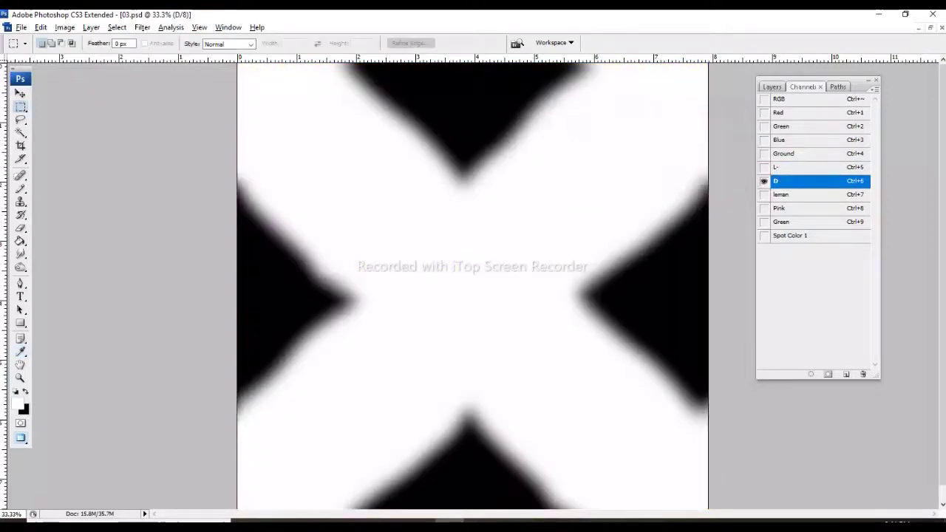
pyautogui.moveTo(764, 153); pyautogui.dragTo(765, 167)
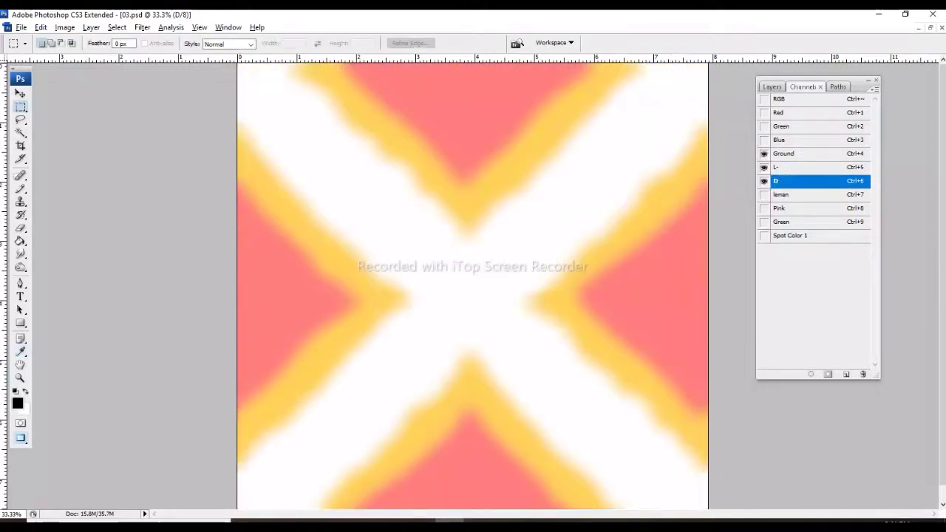
# Fill the whole Ground channel with ink and check the L- ink colour, leaving it unchanged
pyautogui.hotkey('ctrl', '4')
pyautogui.press('x')
pyautogui.hotkey('ctrl', 'BackSpace')
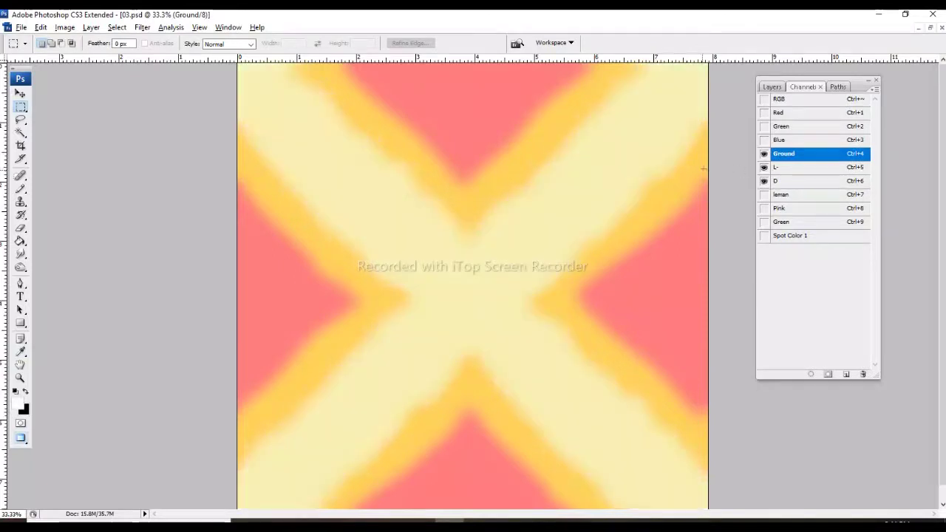
pyautogui.doubleClick(813, 167)
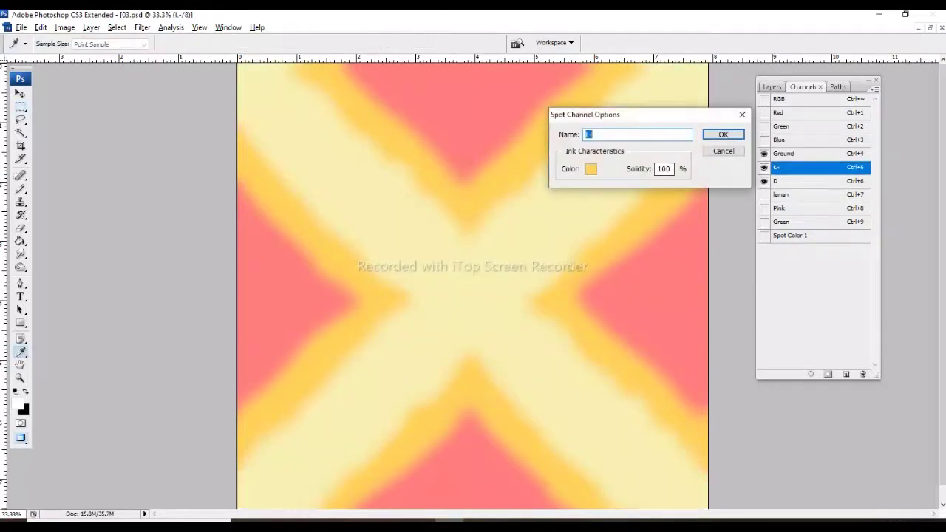
pyautogui.click(591, 169)
pyautogui.press('Return')
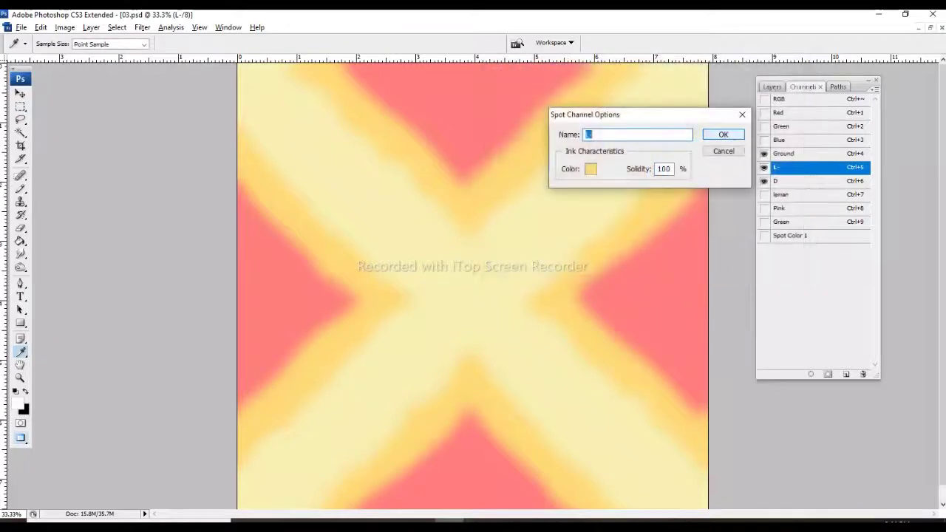
pyautogui.press('Return')
# Recolour the D spot ink from pink to a dark golden yellow and show it on canvas
pyautogui.doubleClick(814, 181)
pyautogui.click(591, 168)
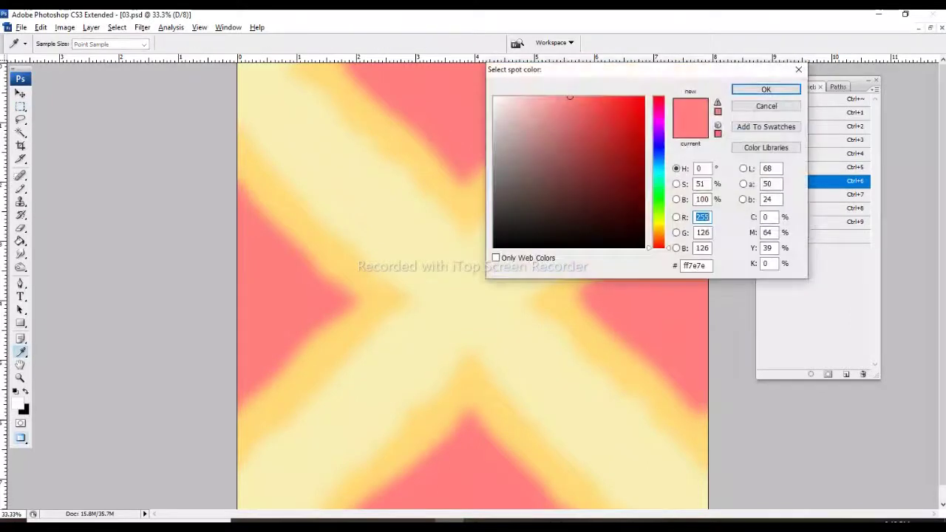
pyautogui.moveTo(570, 97); pyautogui.dragTo(549, 99)
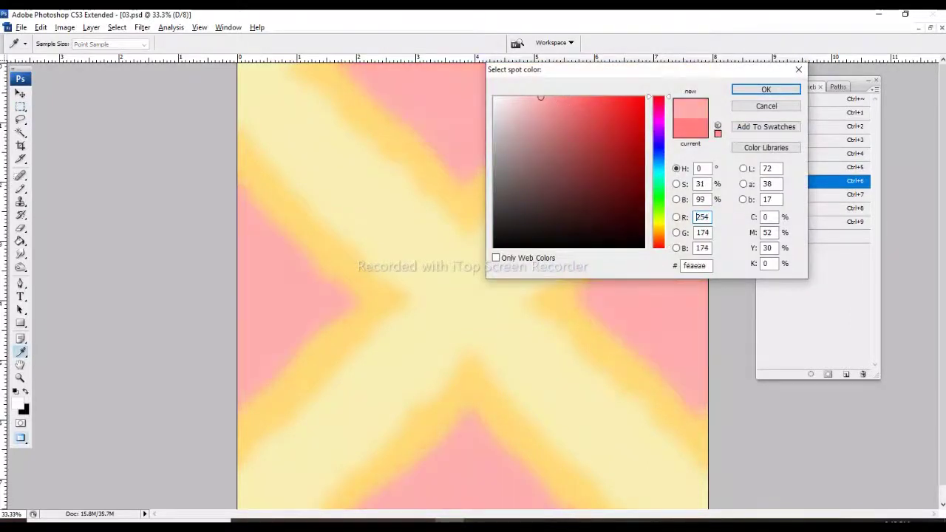
pyautogui.press('Return')
pyautogui.press('Return')
pyautogui.press('m')
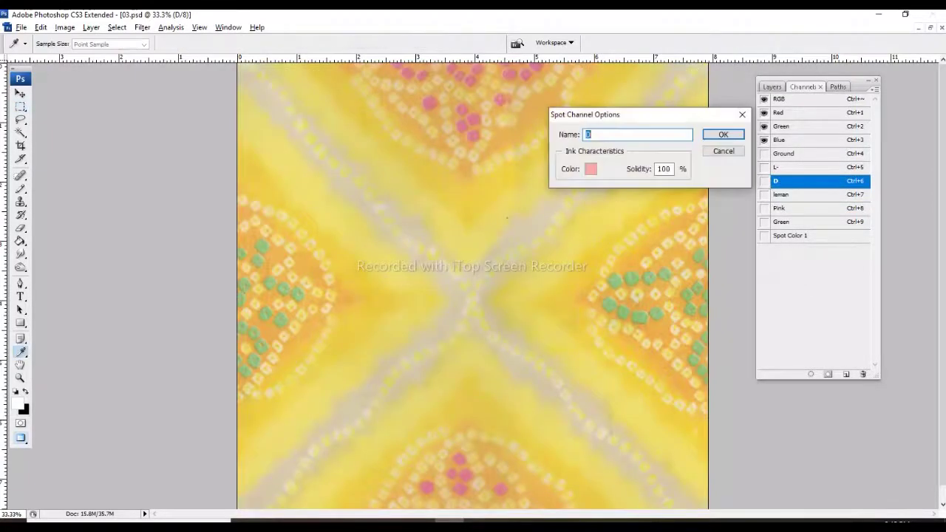
pyautogui.click(591, 168)
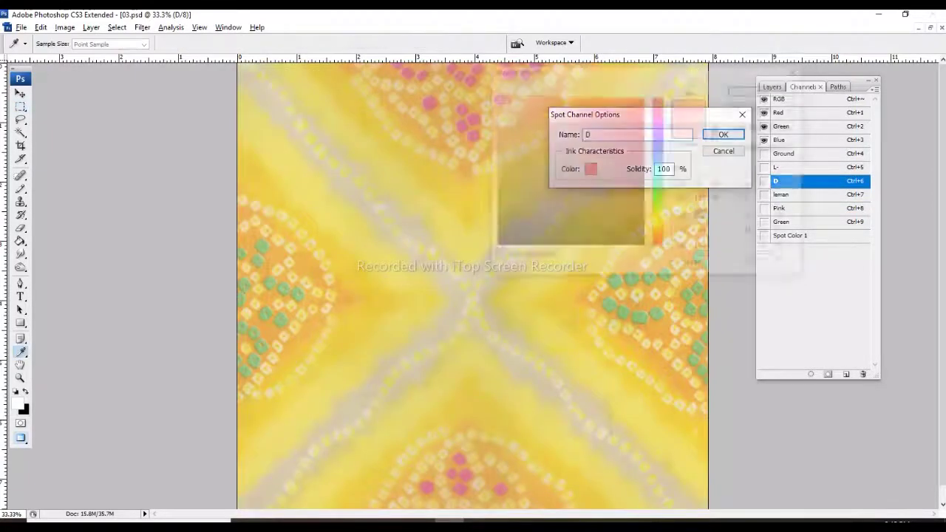
pyautogui.moveTo(658, 247); pyautogui.dragTo(658, 228)
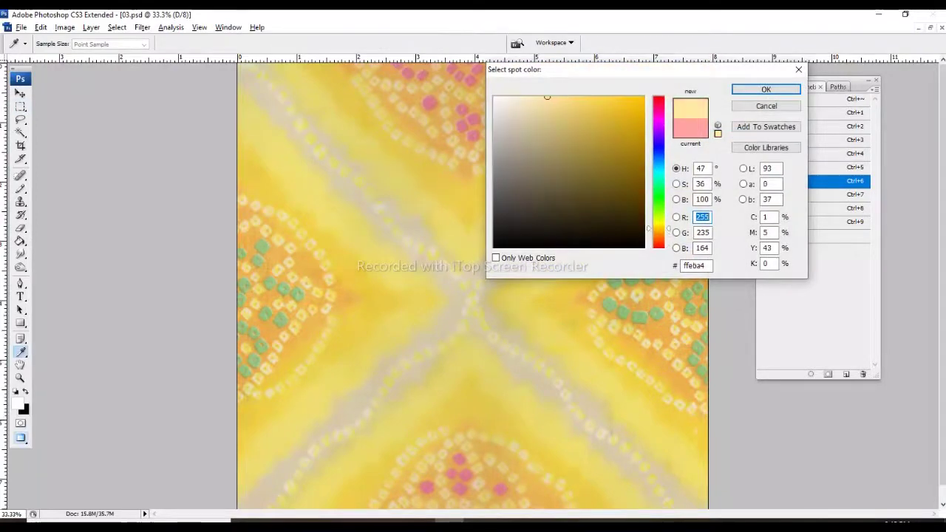
pyautogui.click(766, 89)
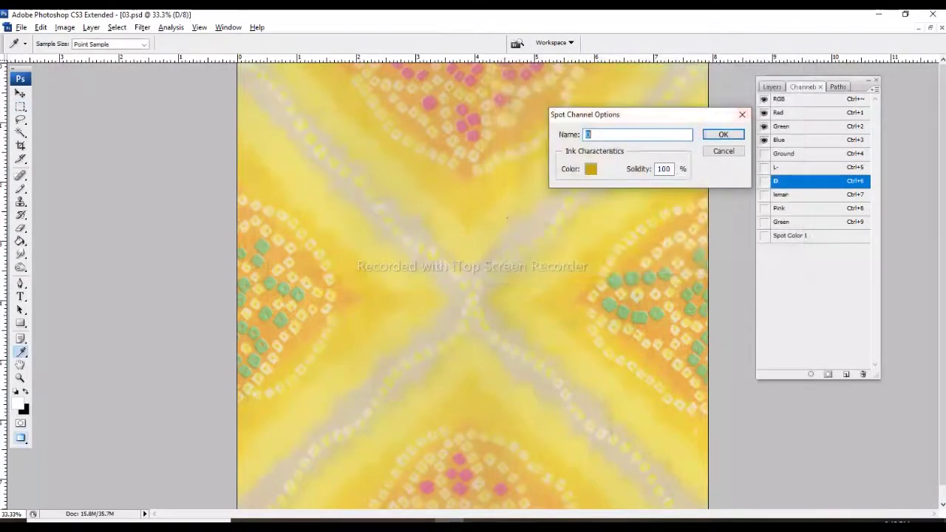
pyautogui.click(722, 133)
pyautogui.click(764, 181)
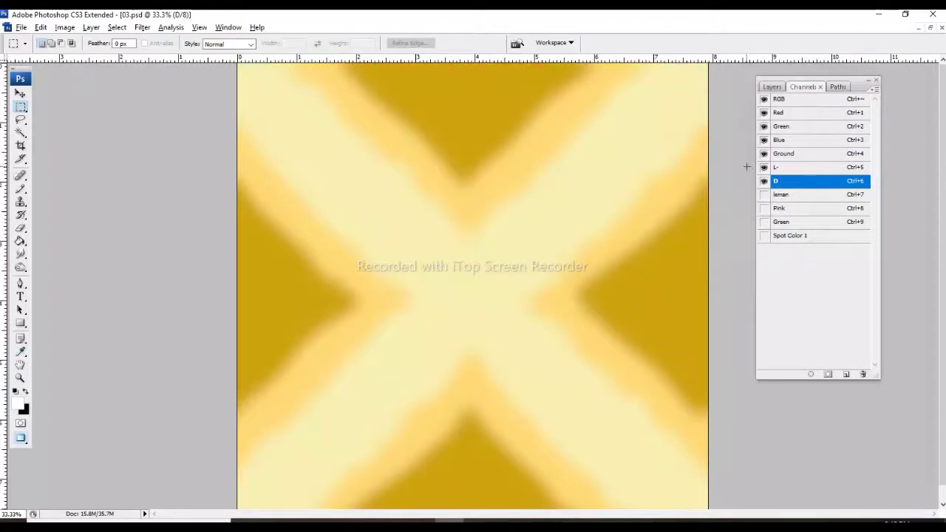
# Show the leman dot channel and set its ink to white
pyautogui.click(764, 194)
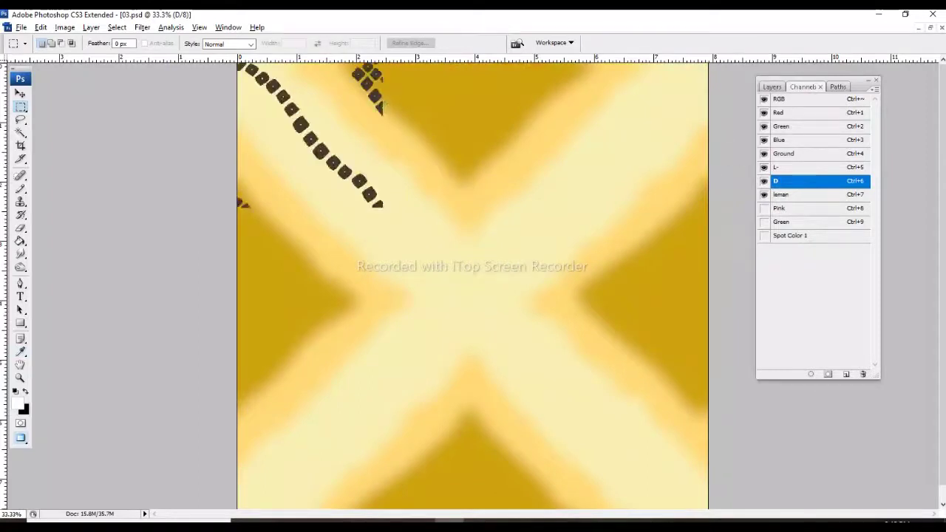
pyautogui.doubleClick(782, 195)
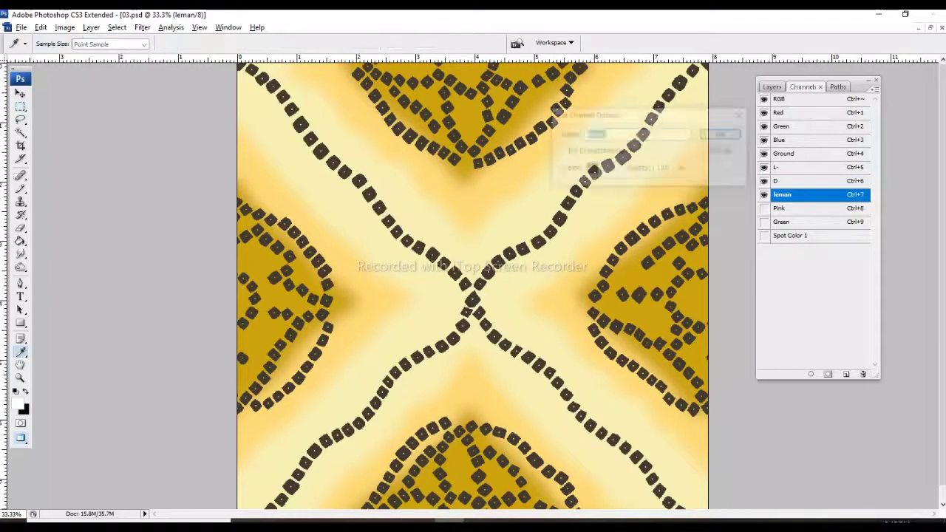
pyautogui.click(591, 169)
pyautogui.click(497, 100)
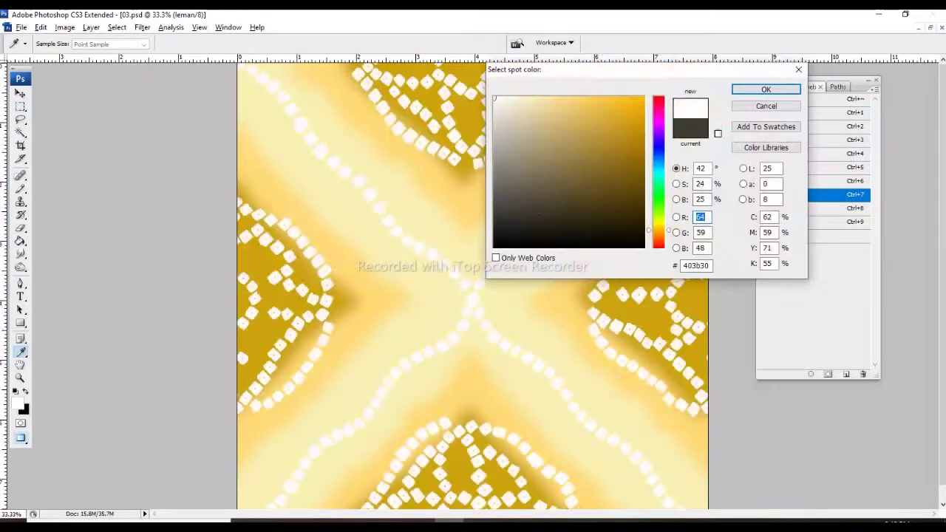
pyautogui.click(750, 89)
pyautogui.click(723, 134)
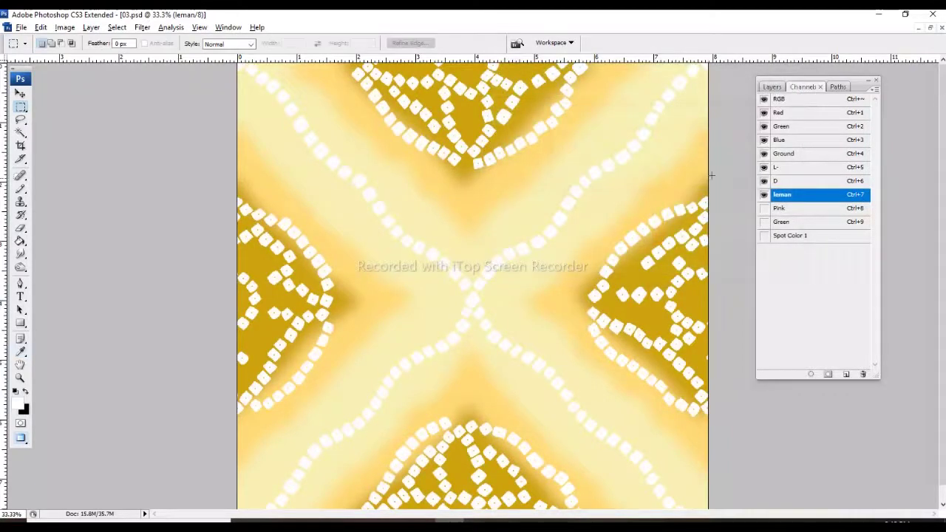
# Recolour the Spot Color 1 crossing bands to a light grey ink
pyautogui.click(764, 235)
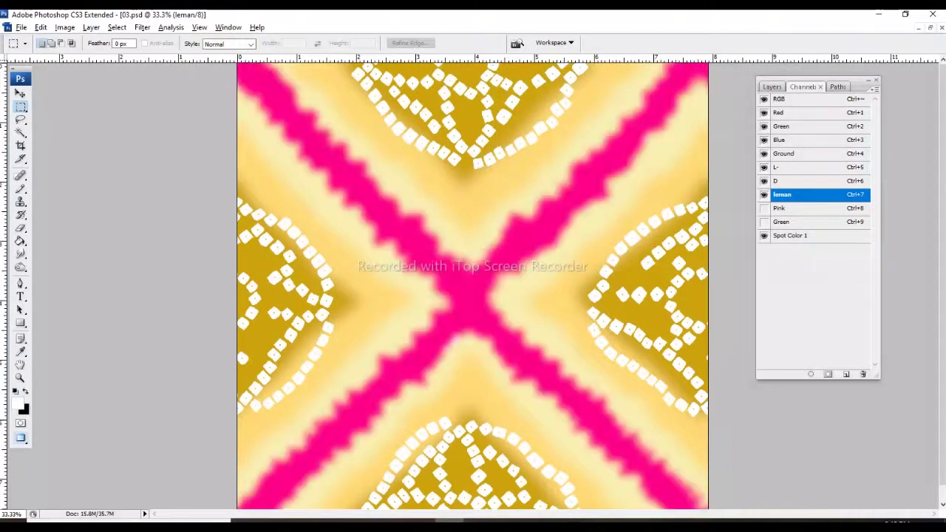
pyautogui.moveTo(791, 235); pyautogui.dragTo(791, 194)
pyautogui.doubleClick(790, 194)
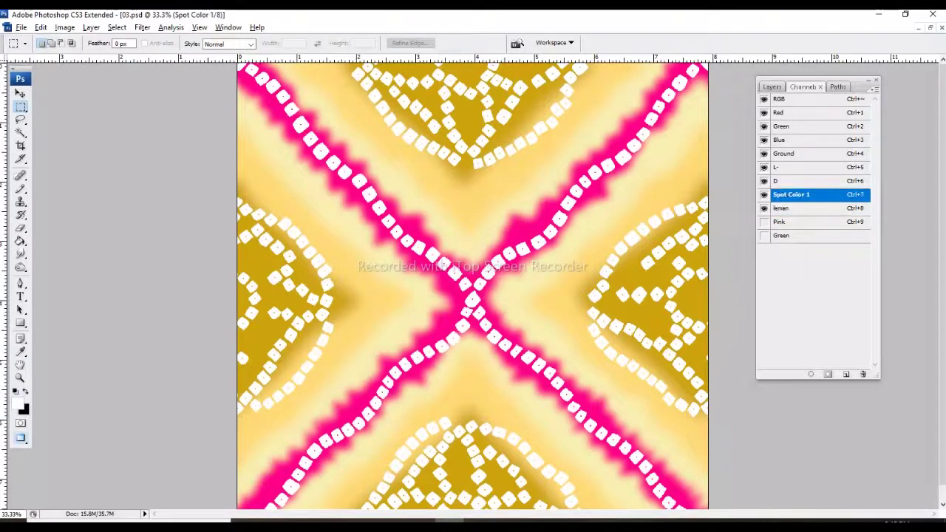
pyautogui.click(590, 169)
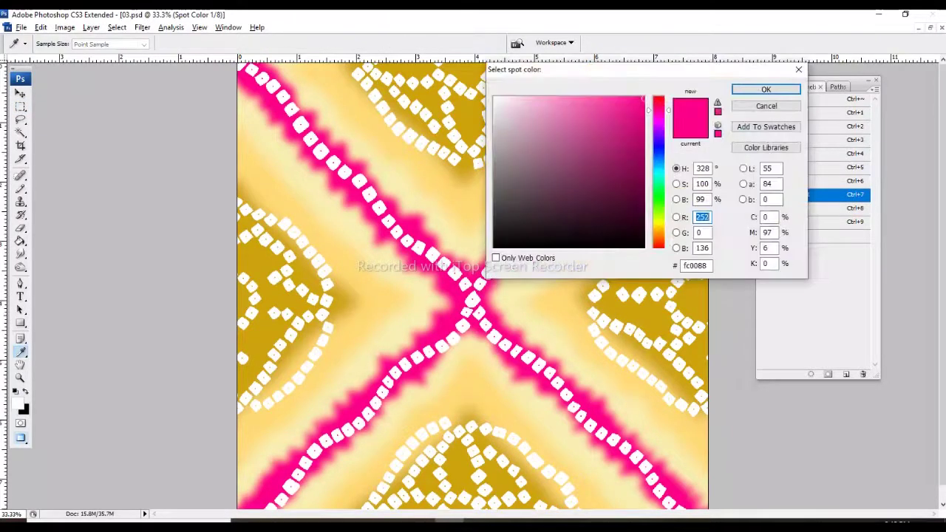
pyautogui.moveTo(496, 111); pyautogui.dragTo(498, 127)
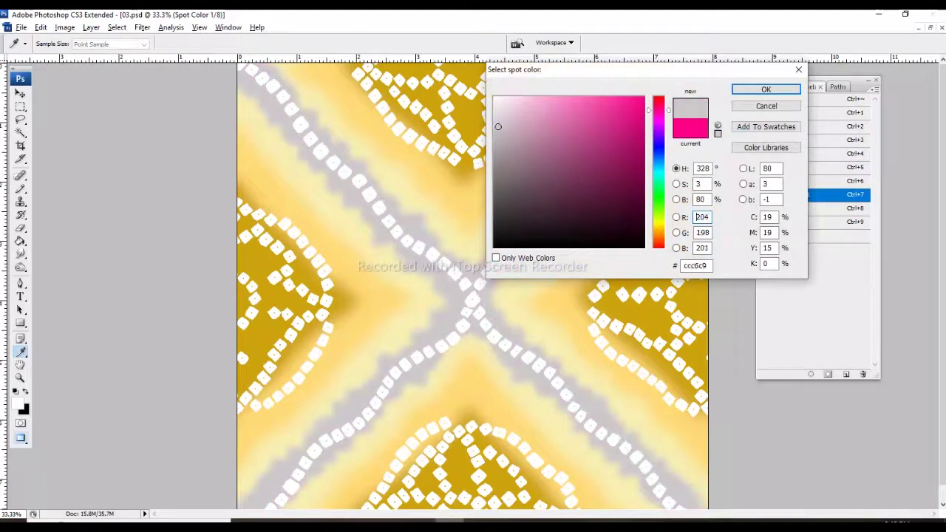
pyautogui.press('Return')
pyautogui.press('Return')
pyautogui.click(764, 208)
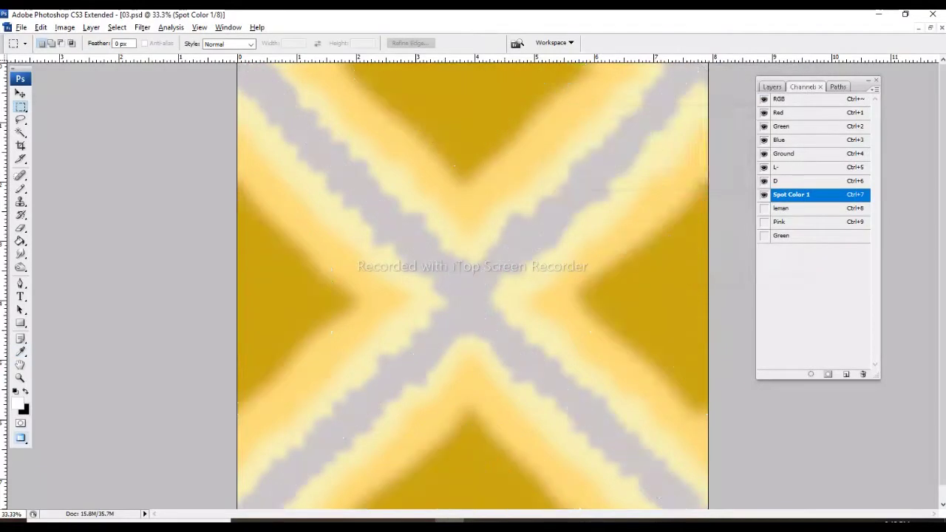
pyautogui.click(764, 207)
# Show the Pink channel dots and deepen their ink to a saturated magenta
pyautogui.click(763, 222)
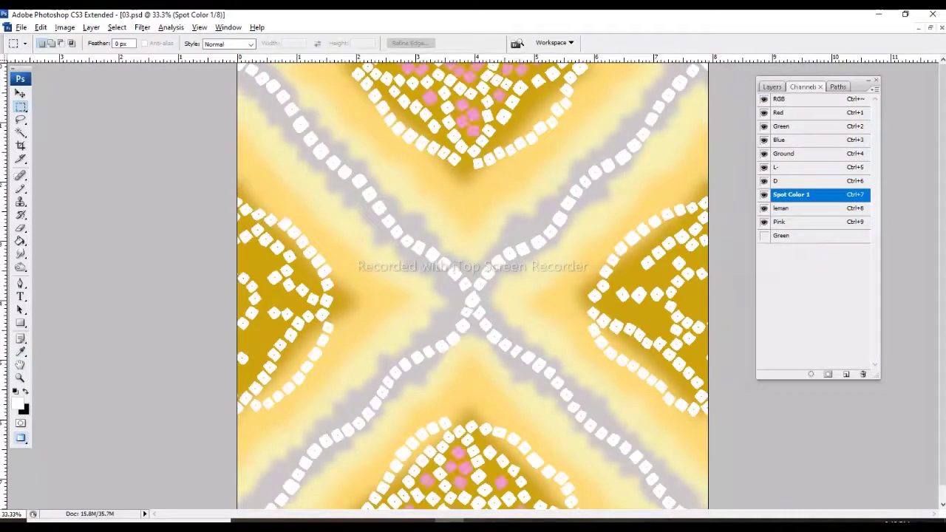
pyautogui.doubleClick(784, 222)
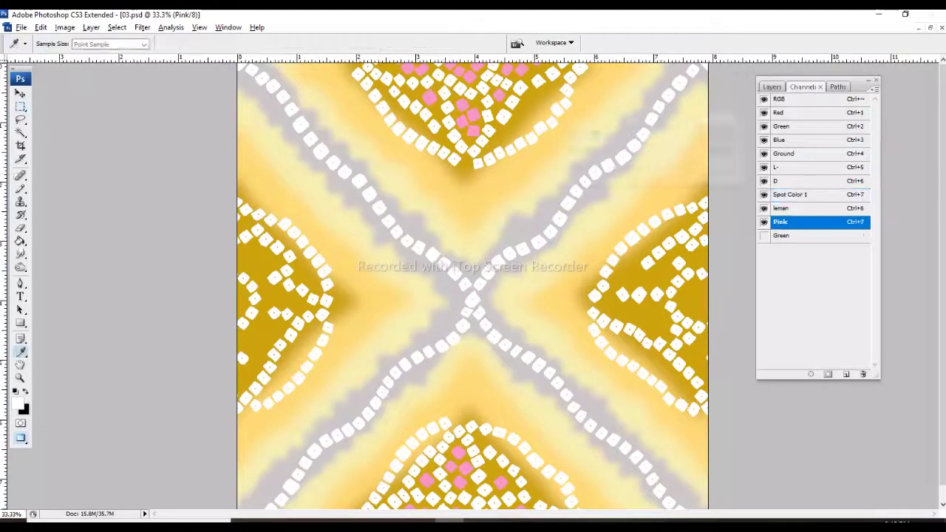
pyautogui.click(664, 169)
pyautogui.moveTo(556, 96); pyautogui.dragTo(586, 97)
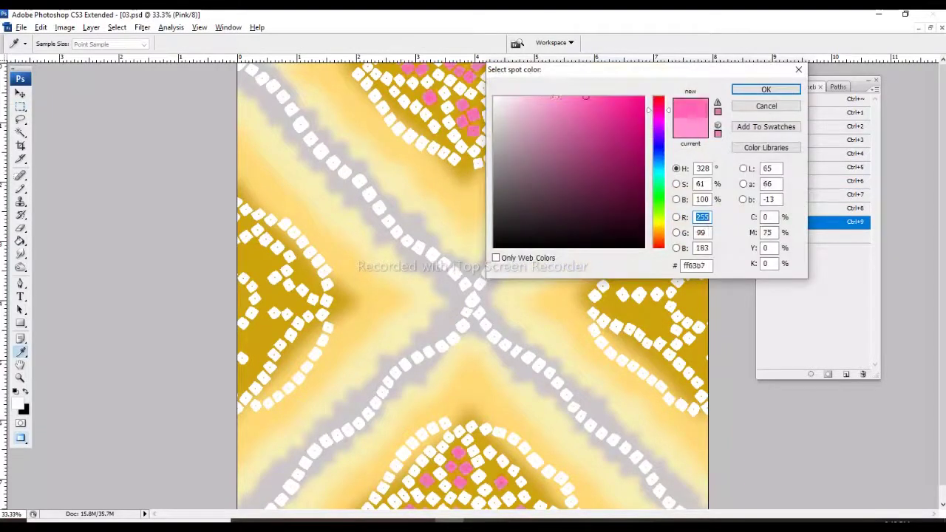
pyautogui.moveTo(658, 109); pyautogui.dragTo(658, 112)
pyautogui.moveTo(586, 97); pyautogui.dragTo(591, 97)
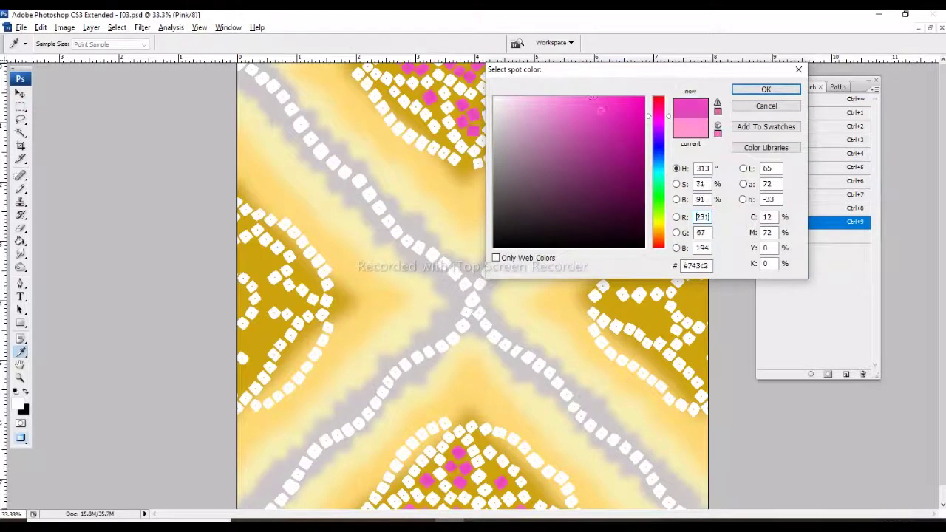
pyautogui.press('Return')
pyautogui.press('Return')
pyautogui.press('m')
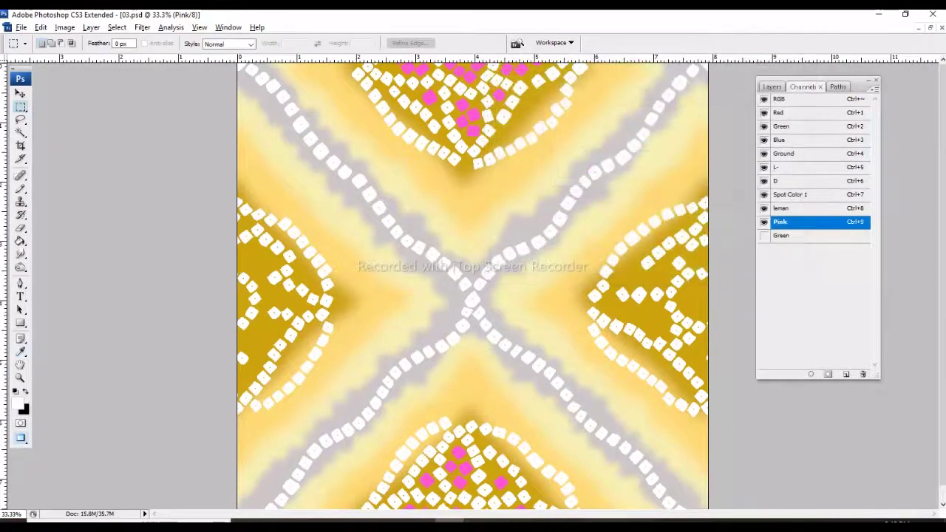
# Give the Green channel side dots a dark green ink and zoom out to the tile
pyautogui.doubleClick(782, 235)
pyautogui.click(591, 169)
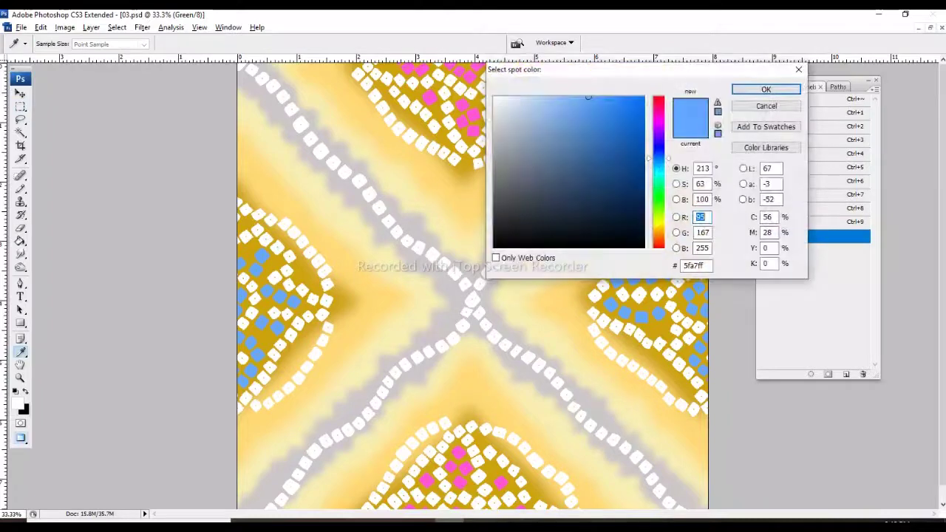
pyautogui.click(658, 190)
pyautogui.press('Return')
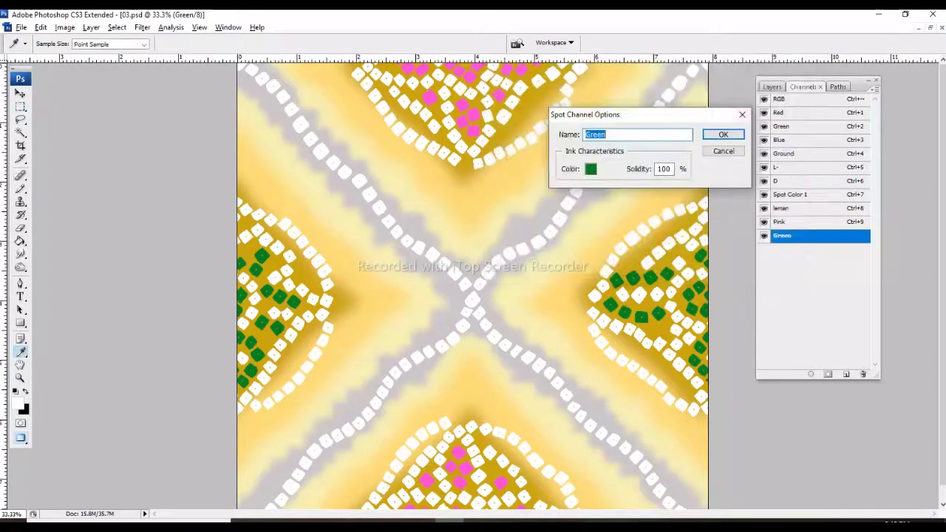
pyautogui.press('Return')
pyautogui.press('m')
pyautogui.hotkey('ctrl', '-')
pyautogui.hotkey('ctrl', '-')
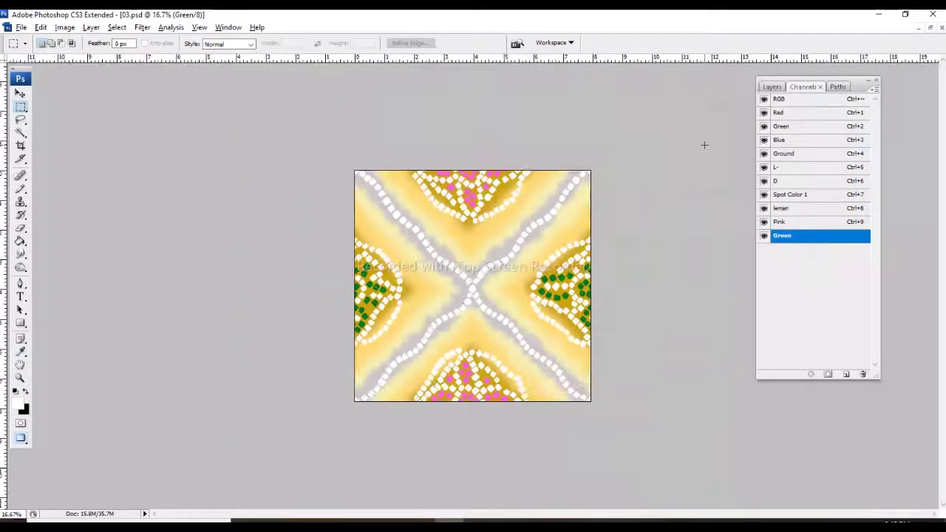
# Widen the canvas to 200% anchored left and paste the tile into the empty right half
pyautogui.hotkey('ctrl', '+')
pyautogui.press('q')
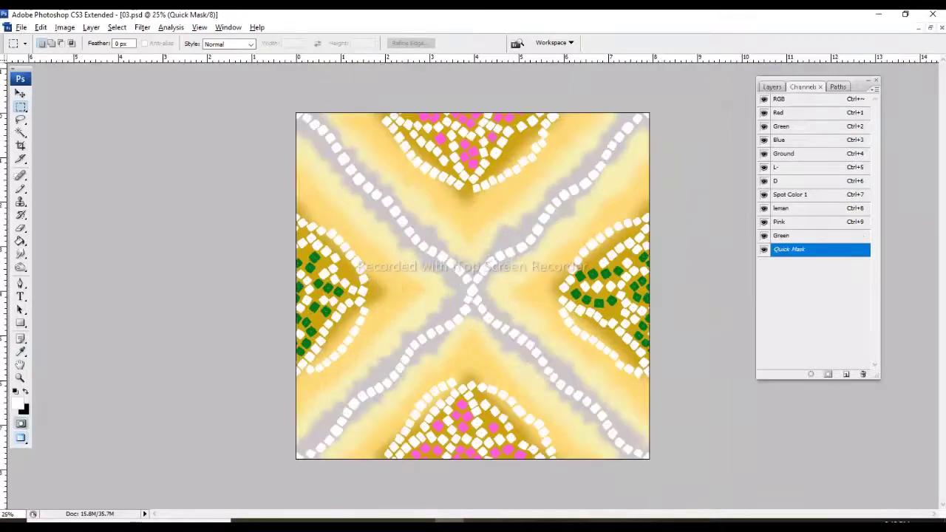
pyautogui.press('q')
pyautogui.hotkey('ctrl', 'a')
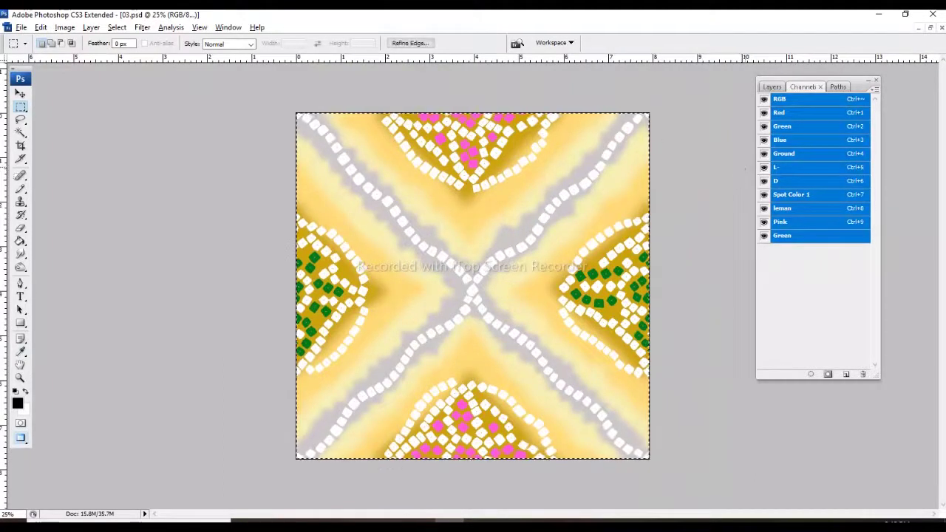
pyautogui.hotkey('ctrl', 'alt', 'c')
pyautogui.click(612, 217)
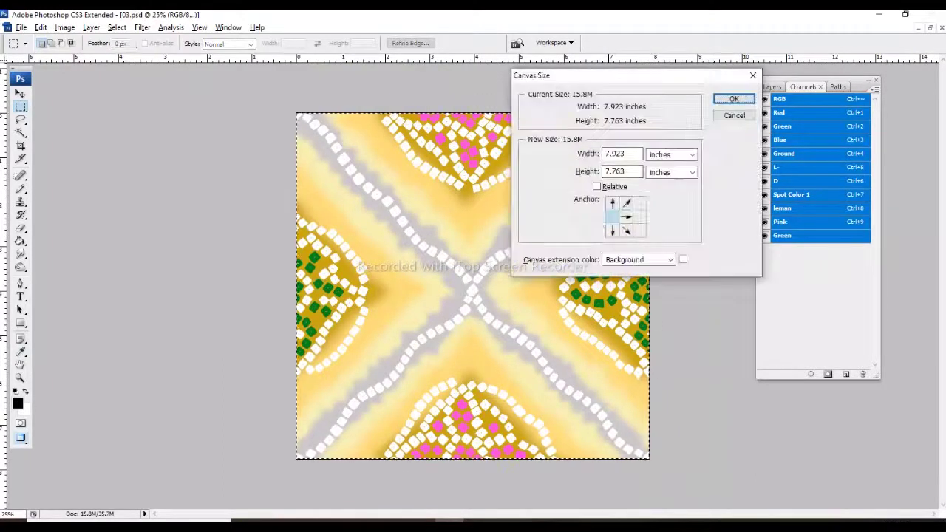
pyautogui.click(671, 154)
pyautogui.write('200')
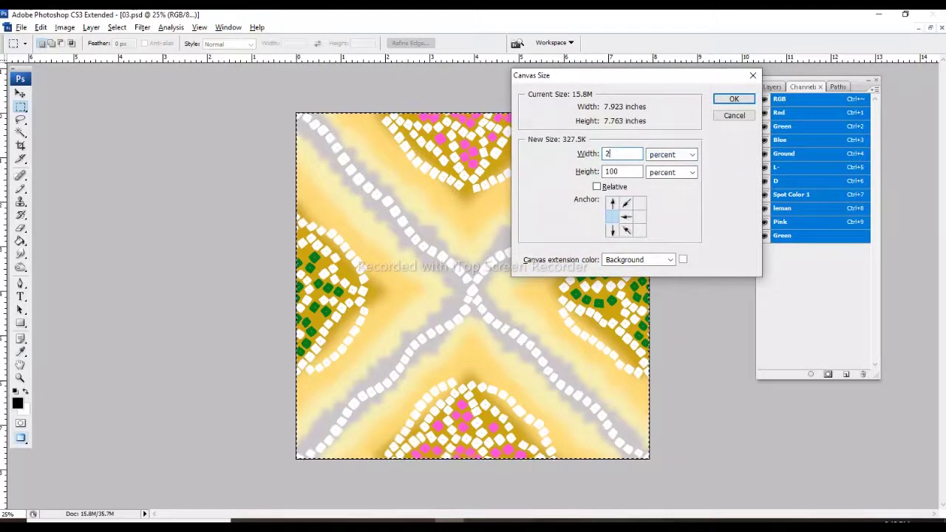
pyautogui.press('Return')
pyautogui.moveTo(635, 192); pyautogui.dragTo(760, 116)
pyautogui.hotkey('ctrl', 'v')
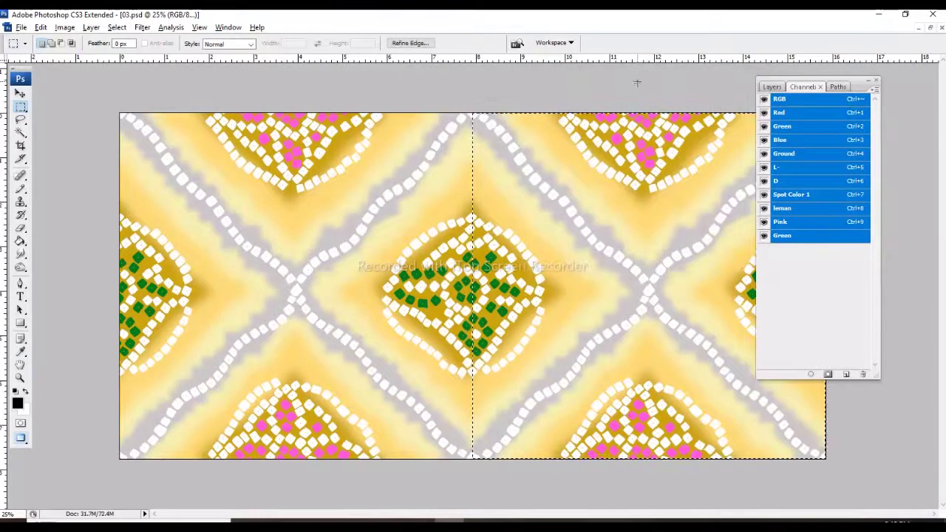
pyautogui.hotkey('ctrl', '-')
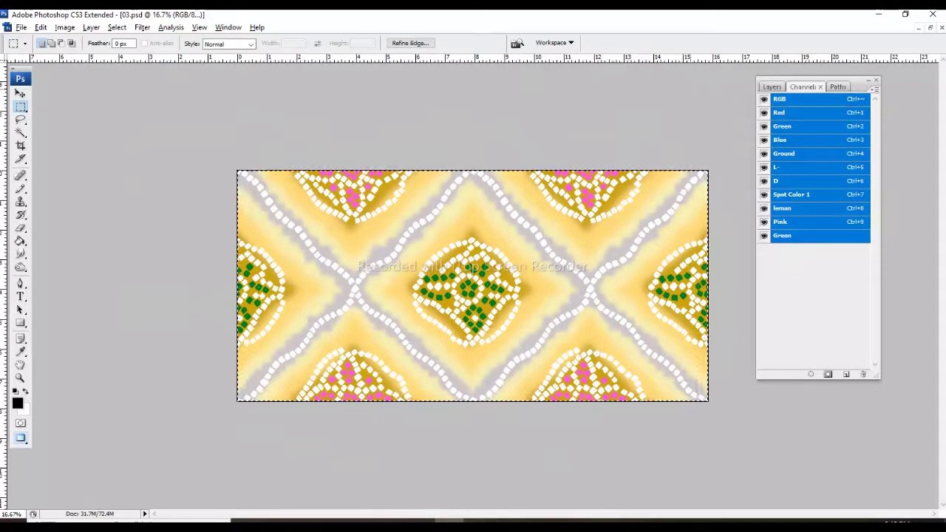
# Heighten the canvas to 200% anchored bottom and paste the pattern into the top half
pyautogui.hotkey('ctrl', 'alt', 'c')
pyautogui.click(627, 203)
pyautogui.click(671, 172)
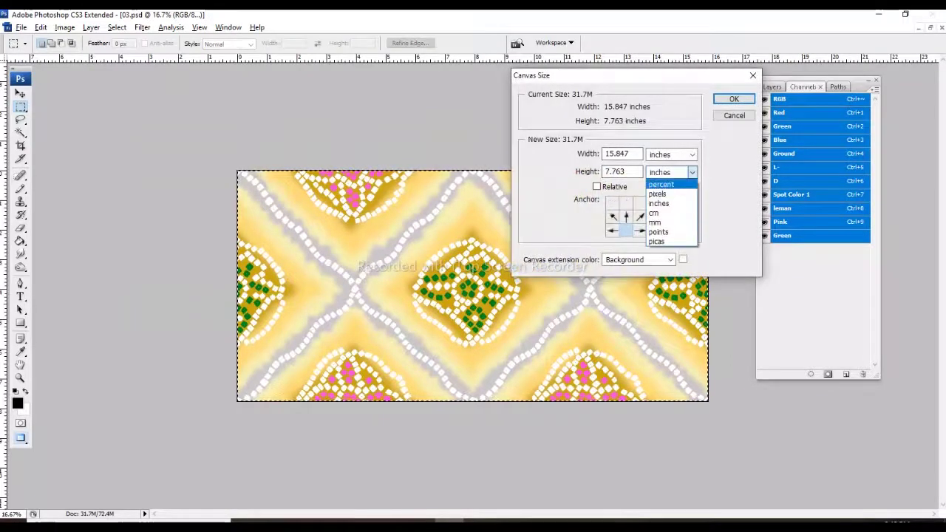
pyautogui.write('200')
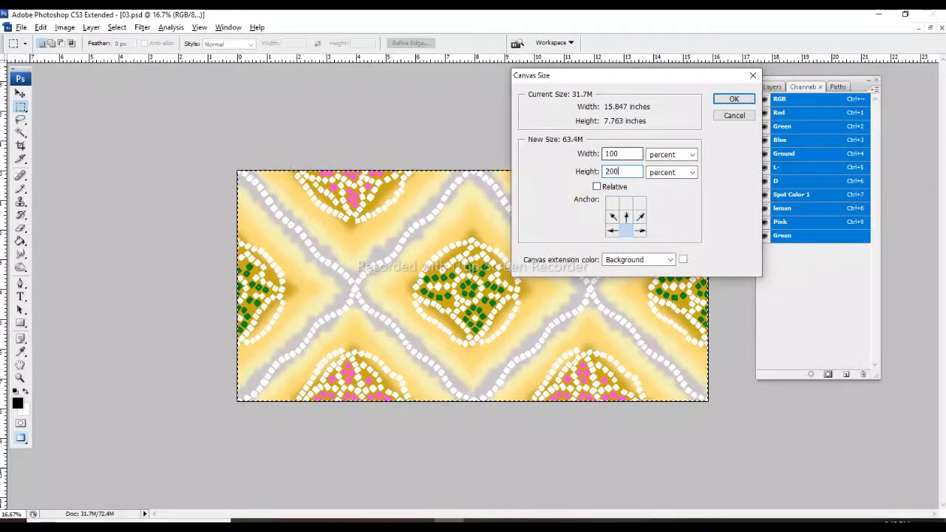
pyautogui.press('Return')
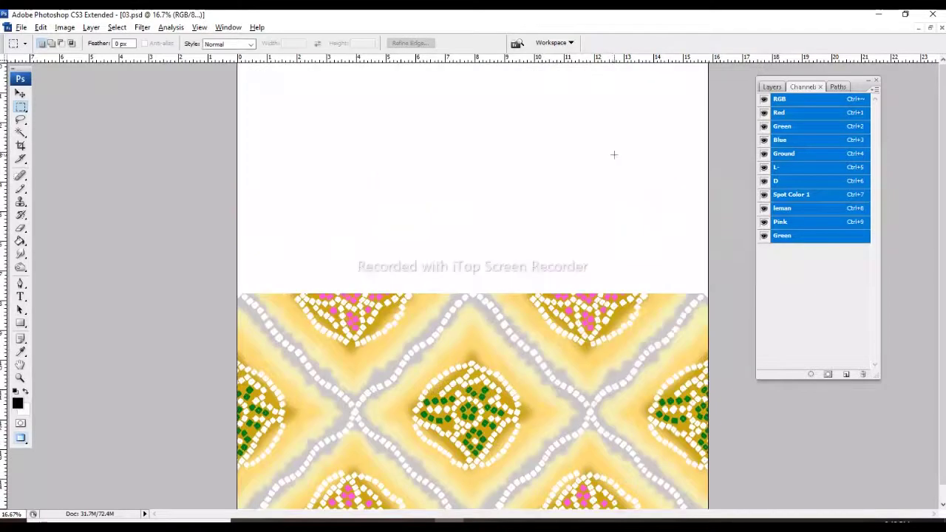
pyautogui.hotkey('ctrl', '-')
pyautogui.moveTo(497, 195); pyautogui.dragTo(672, 121)
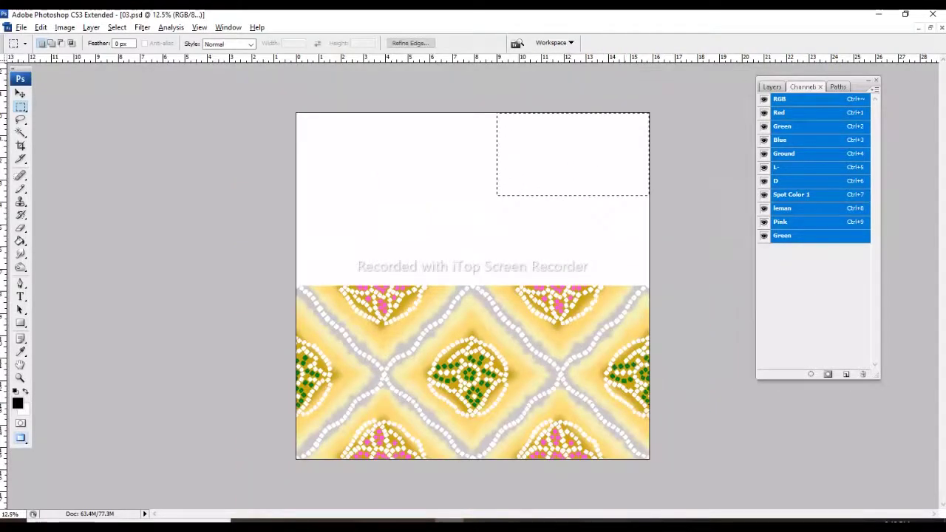
pyautogui.hotkey('ctrl', 'v')
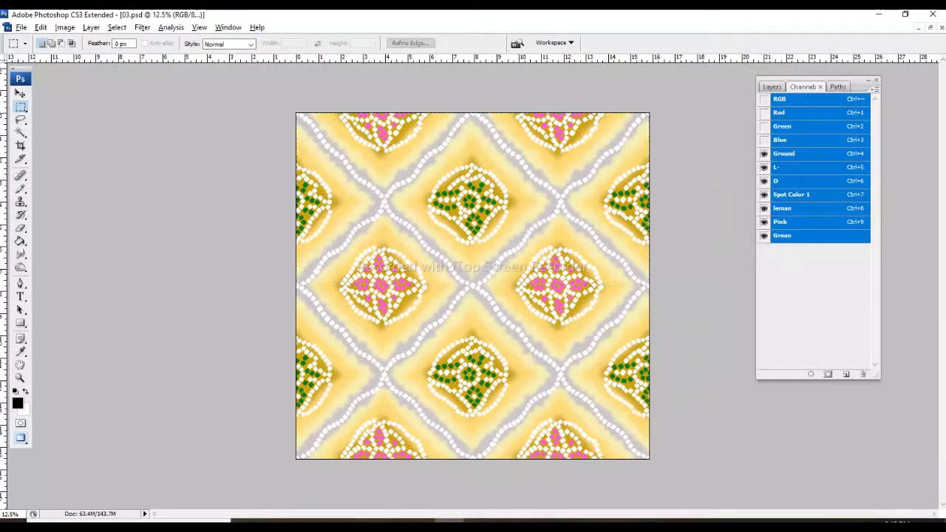
pyautogui.click(806, 235)
# View Ground, L and D together plus Spot Color 1, then reset colours and deselect
pyautogui.hotkey('ctrl', '9')
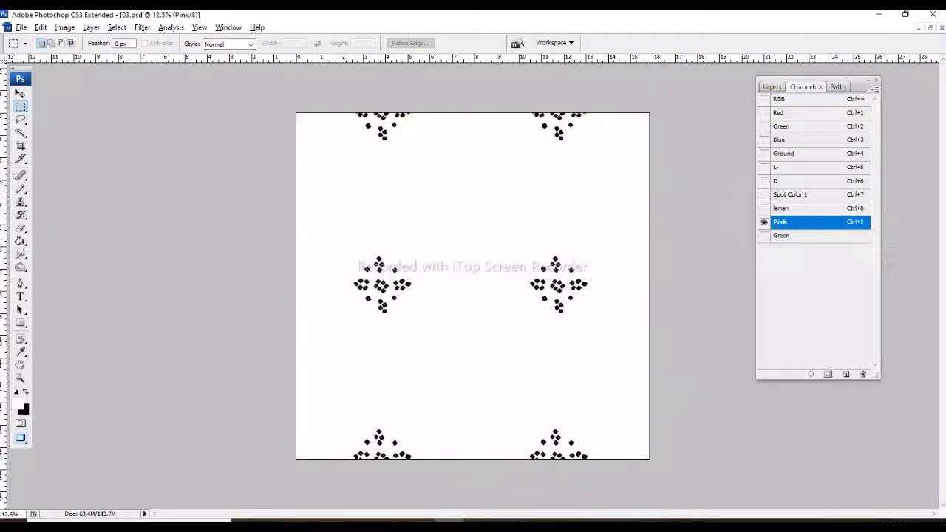
pyautogui.hotkey('ctrl', '7')
pyautogui.hotkey('ctrl', '6')
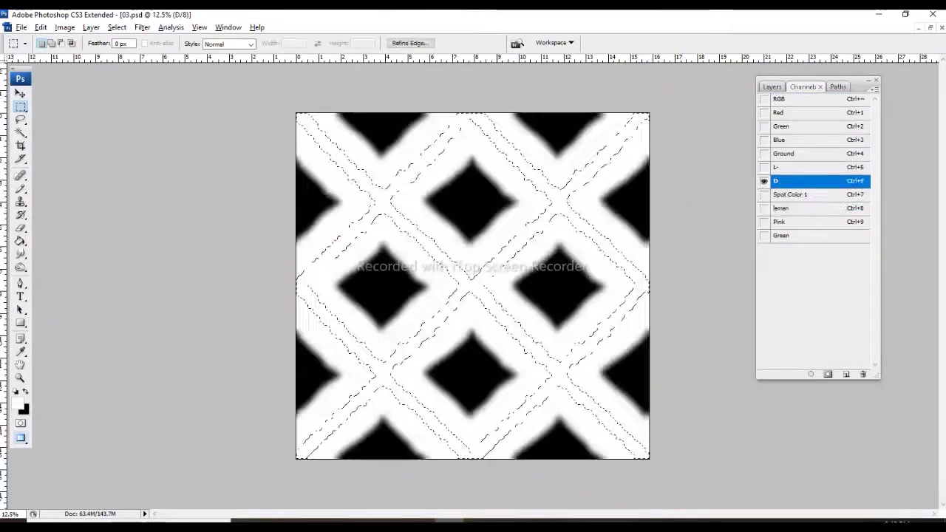
pyautogui.hotkey('shift', 'ctrl', '5')
pyautogui.hotkey('shift', 'ctrl', '4')
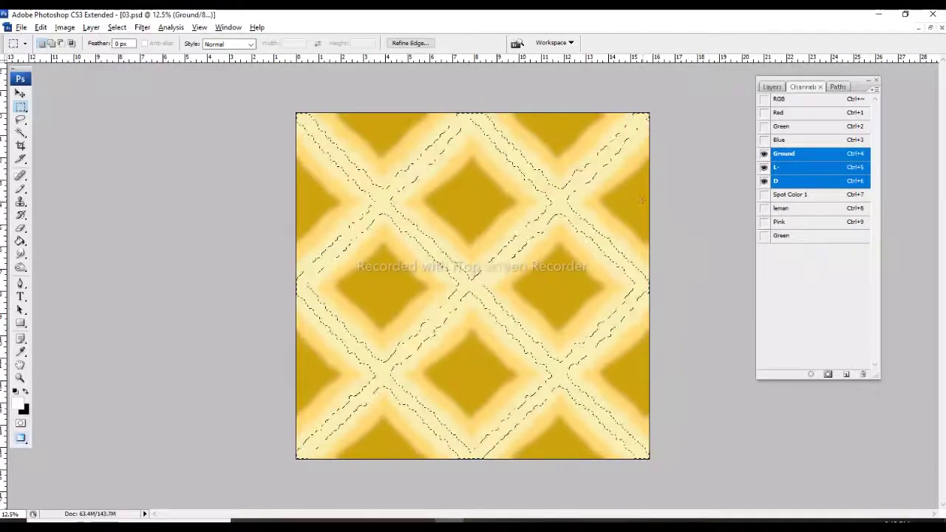
pyautogui.hotkey('shift', 'ctrl', '7')
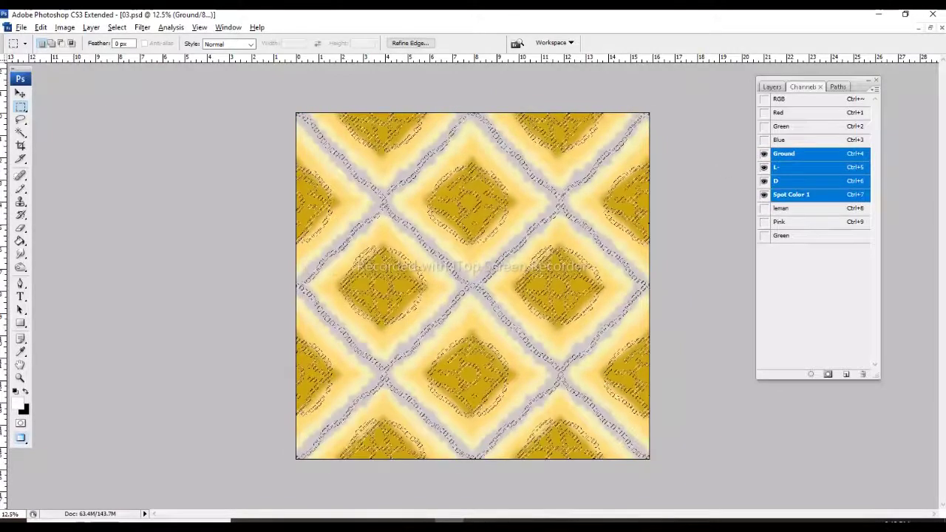
pyautogui.press('x')
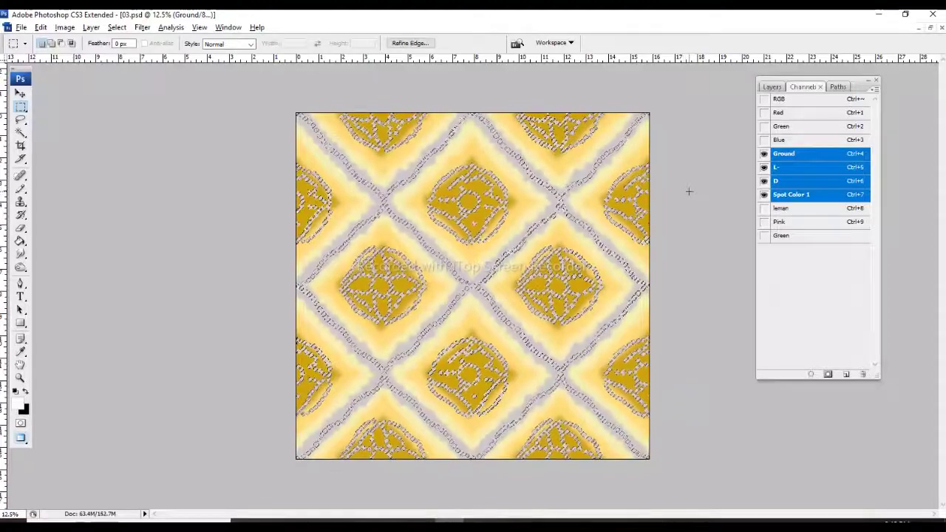
pyautogui.hotkey('ctrl', 'd')
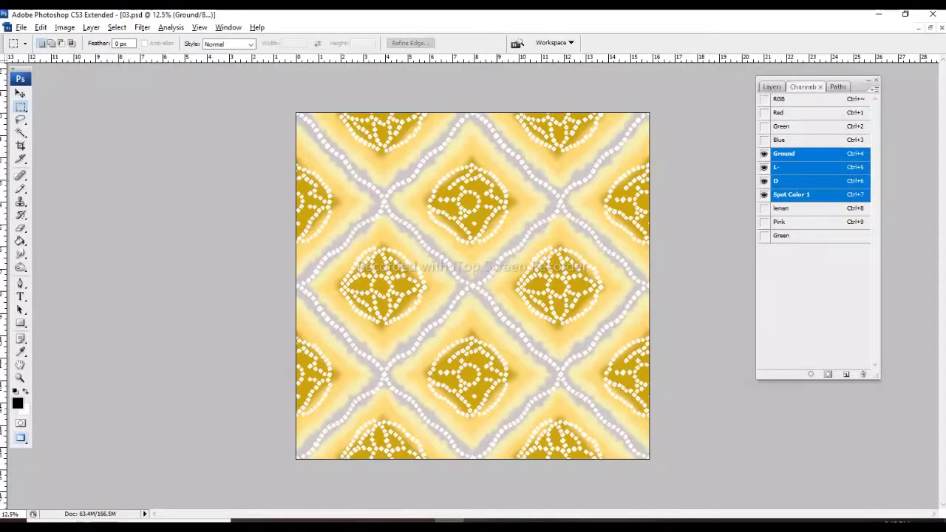
# Inspect the Ground, L, D, Spot Color 1 and leman channels one at a time
pyautogui.hotkey('ctrl', '4')
pyautogui.hotkey('ctrl', '5')
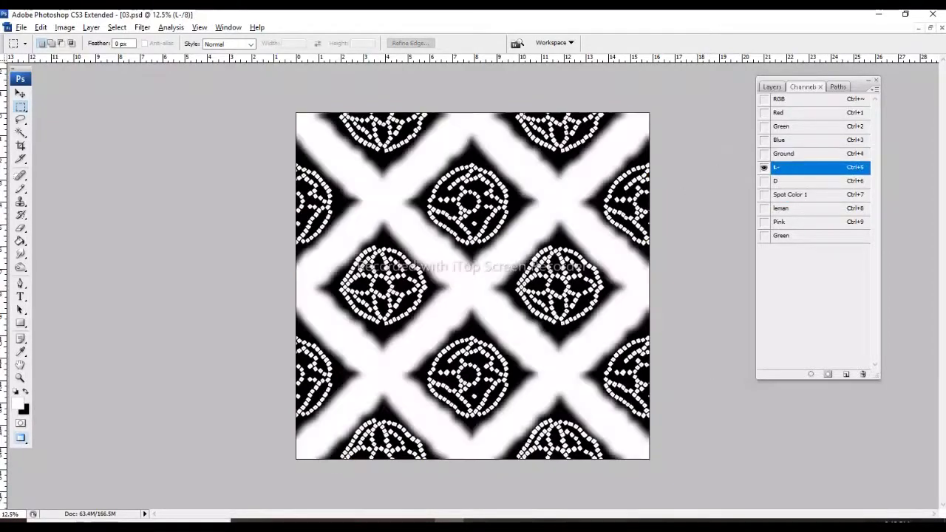
pyautogui.hotkey('ctrl', '+')
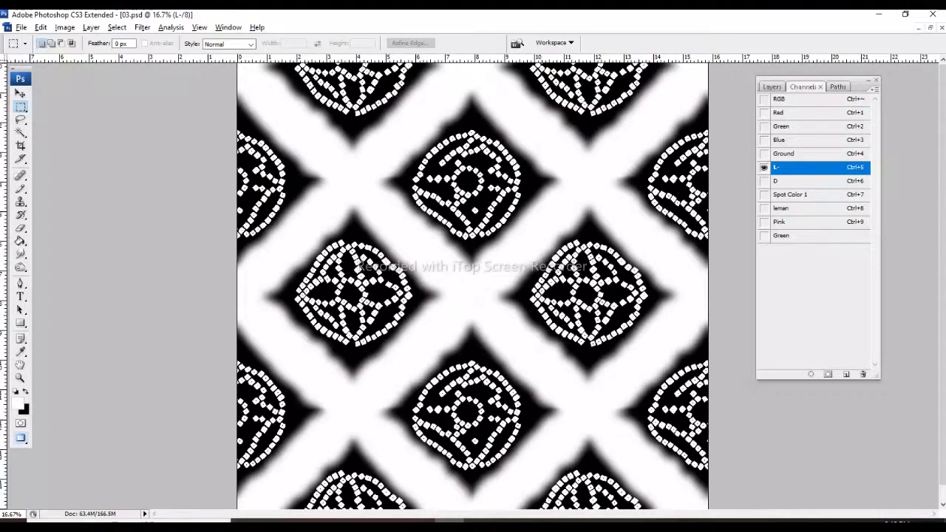
pyautogui.hotkey('ctrl', '6')
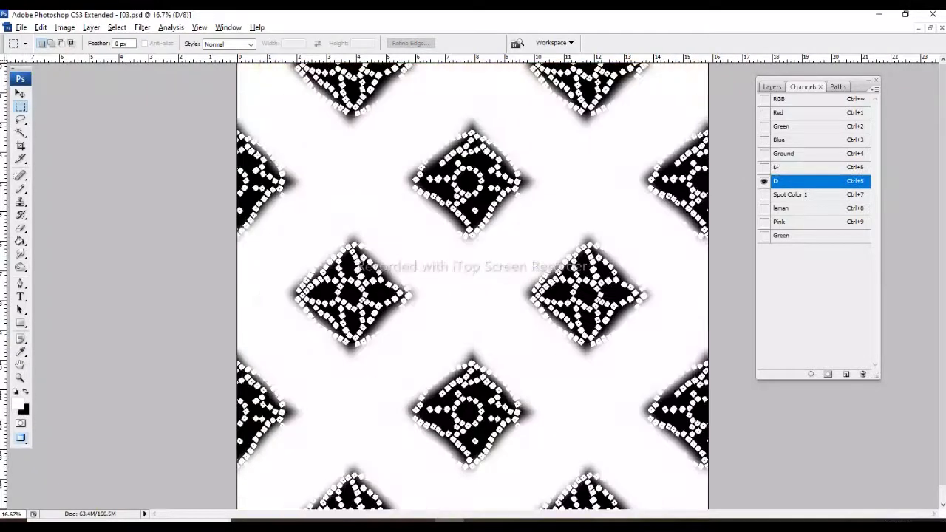
pyautogui.hotkey('ctrl', '7')
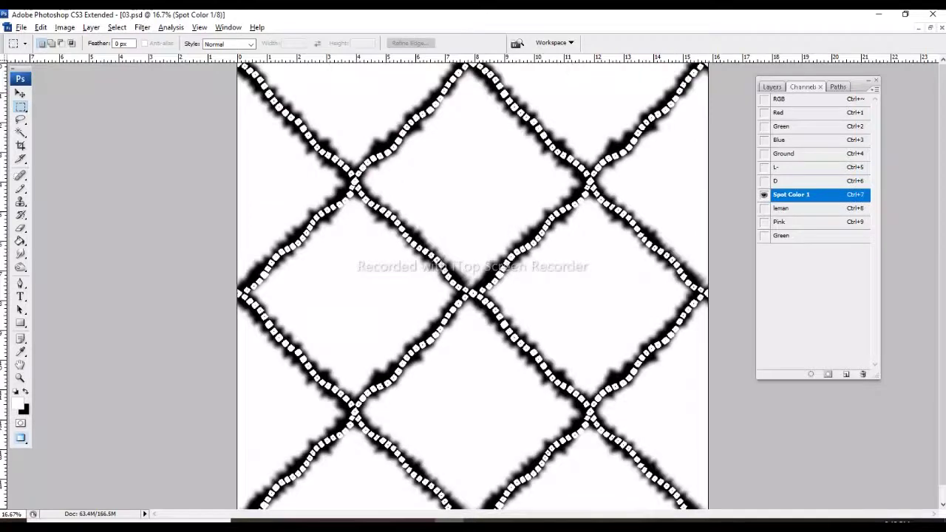
pyautogui.hotkey('ctrl', '7')
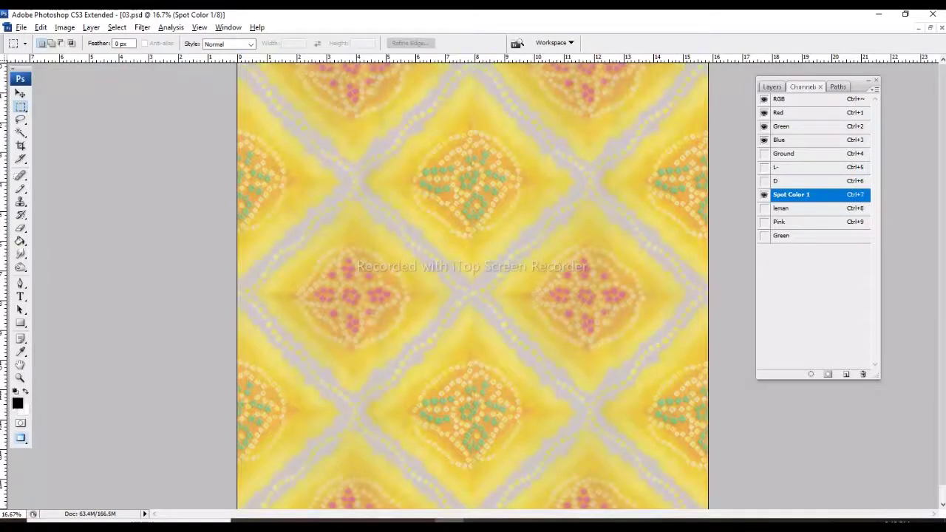
pyautogui.hotkey('ctrl', '8')
pyautogui.press('`')
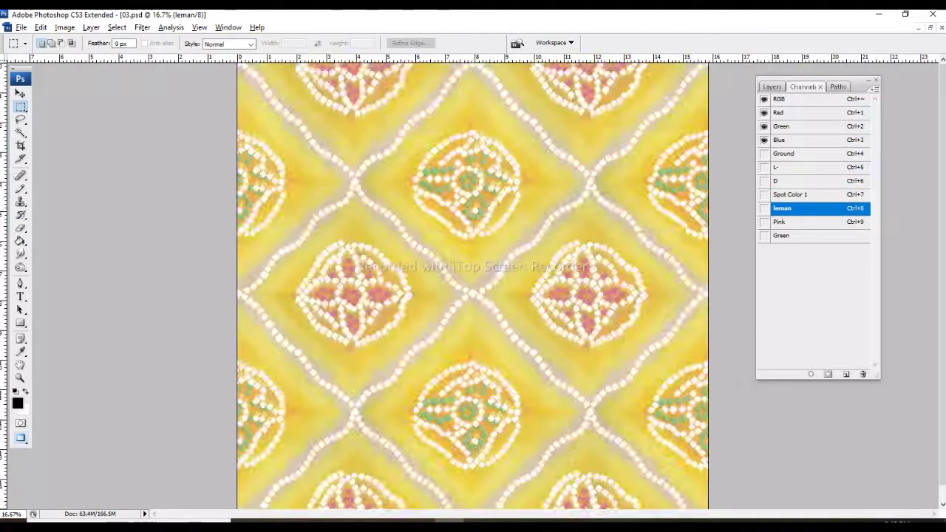
# Check the Pink and Green channels, then show all seven spot inks together in colour
pyautogui.hotkey('ctrl', '9')
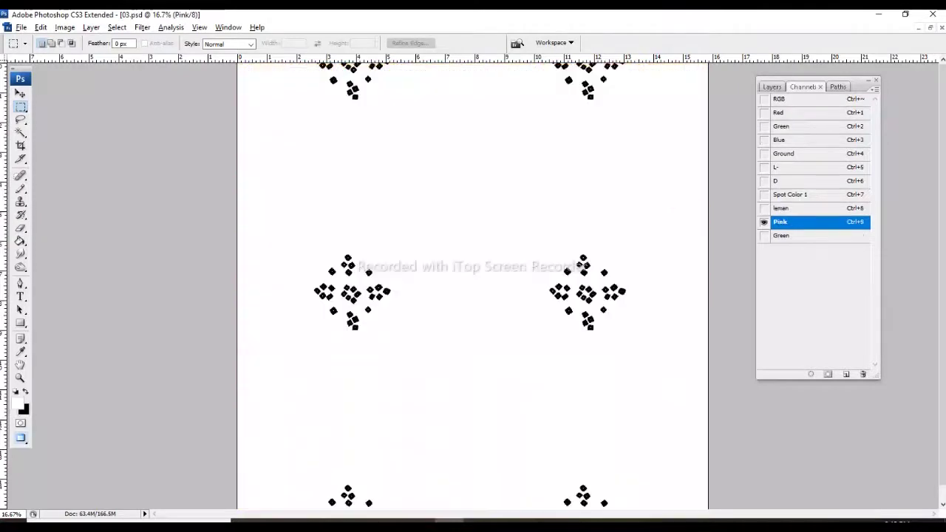
pyautogui.press('`')
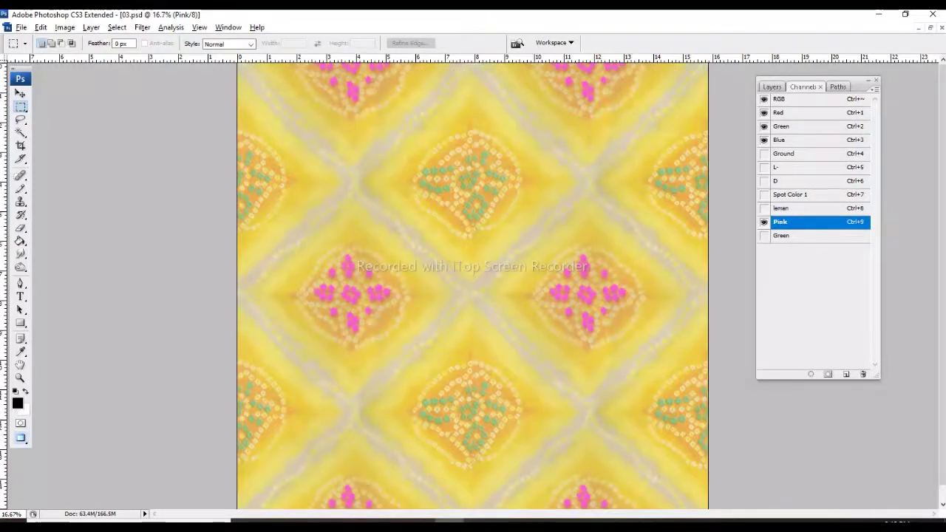
pyautogui.click(813, 235)
pyautogui.press('`')
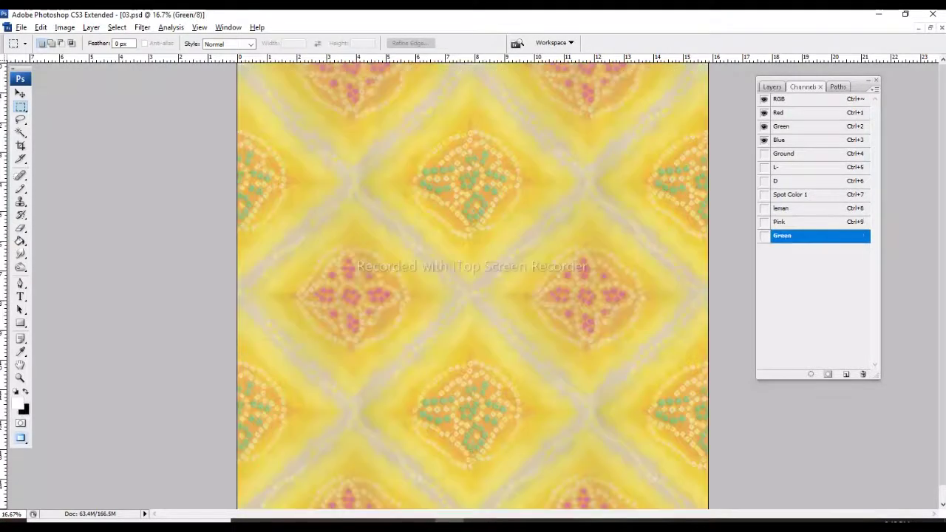
pyautogui.press('`')
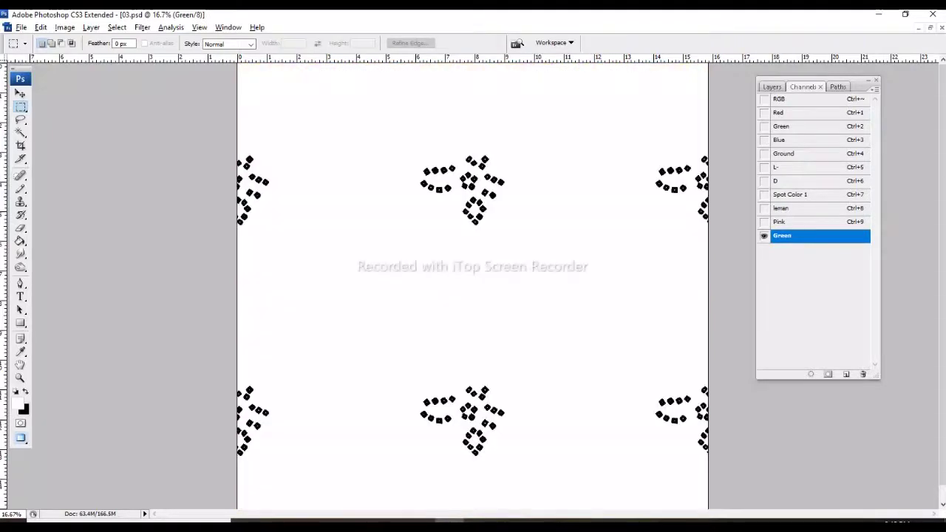
pyautogui.keyDown('shift'); pyautogui.click(784, 153); pyautogui.keyUp('shift')
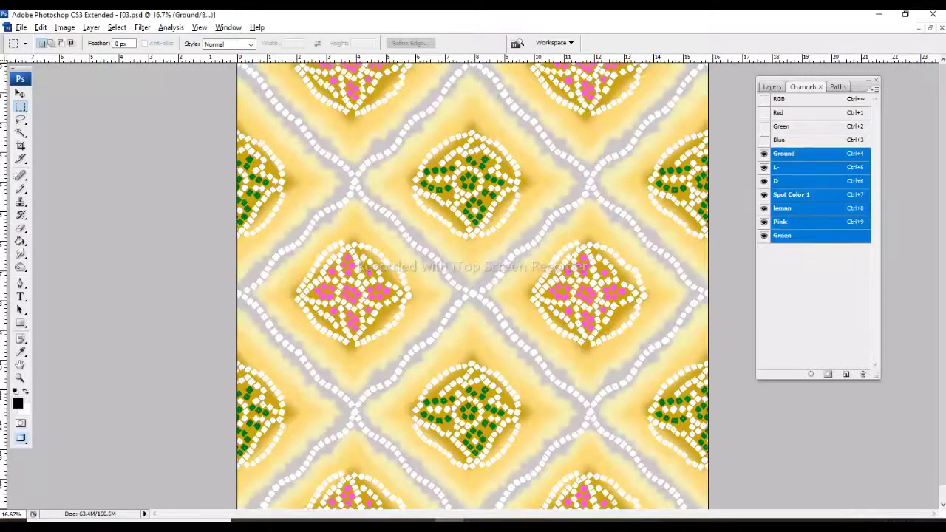
pyautogui.hotkey('ctrl', '-')
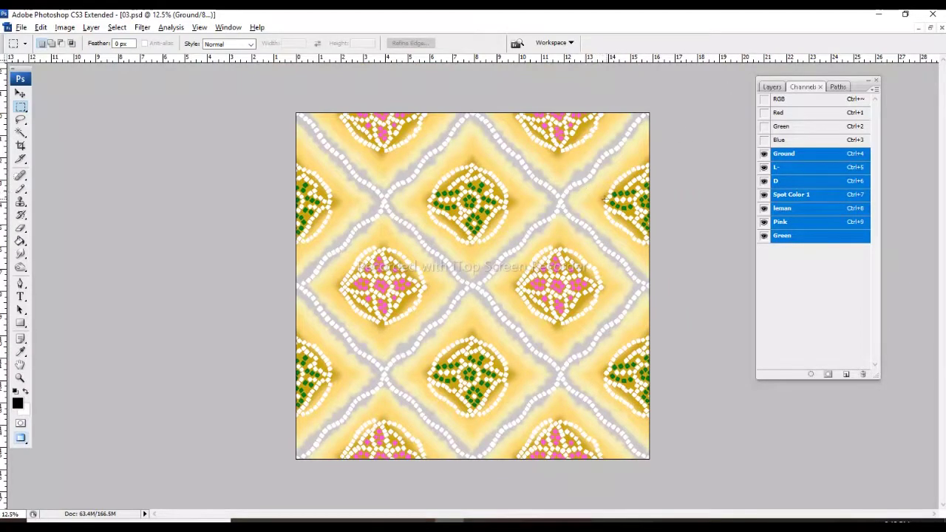
# Double the canvas width to 200% with the artwork anchored to the right
pyautogui.click(65, 27)
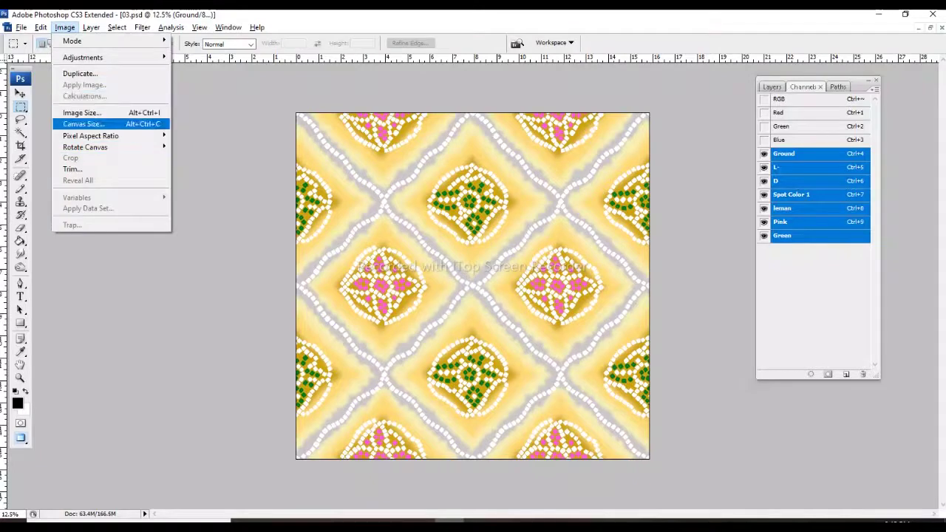
pyautogui.click(83, 123)
pyautogui.click(641, 216)
pyautogui.click(671, 154)
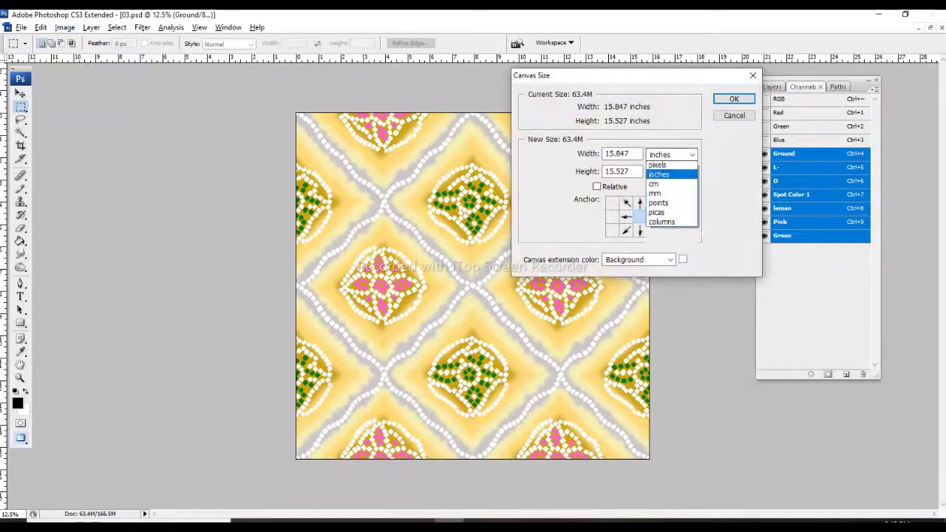
pyautogui.write('200')
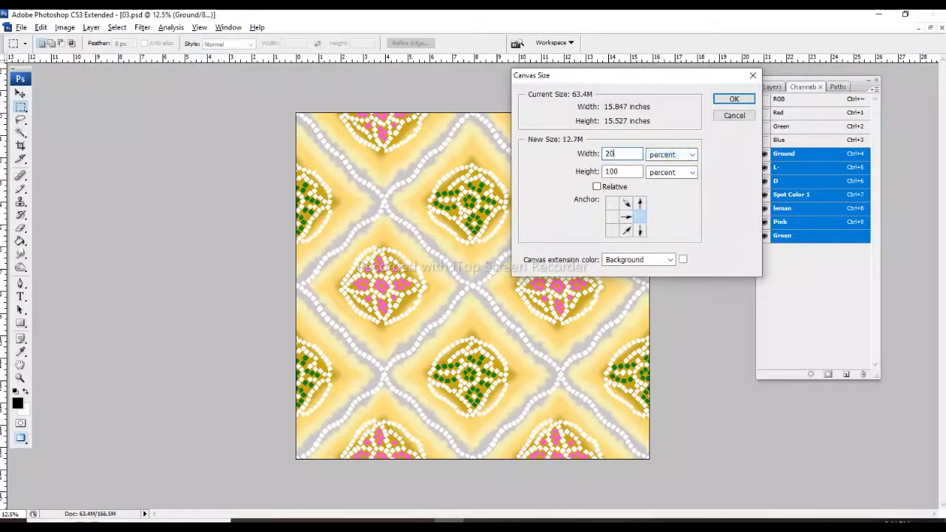
pyautogui.press('Return')
# Place the spot-ink repeat beside the original image and clear a narrow white strip between them
pyautogui.hotkey('ctrl', '`')
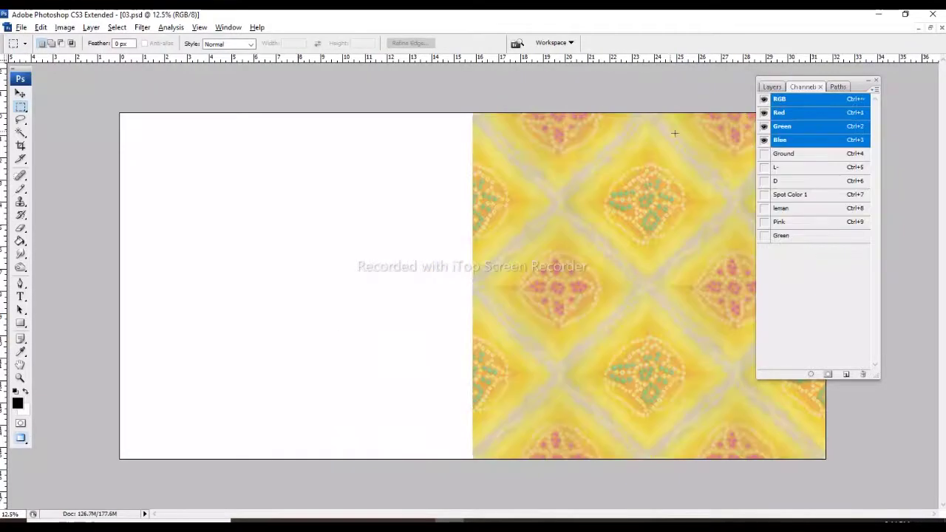
pyautogui.hotkey('ctrl', '4')
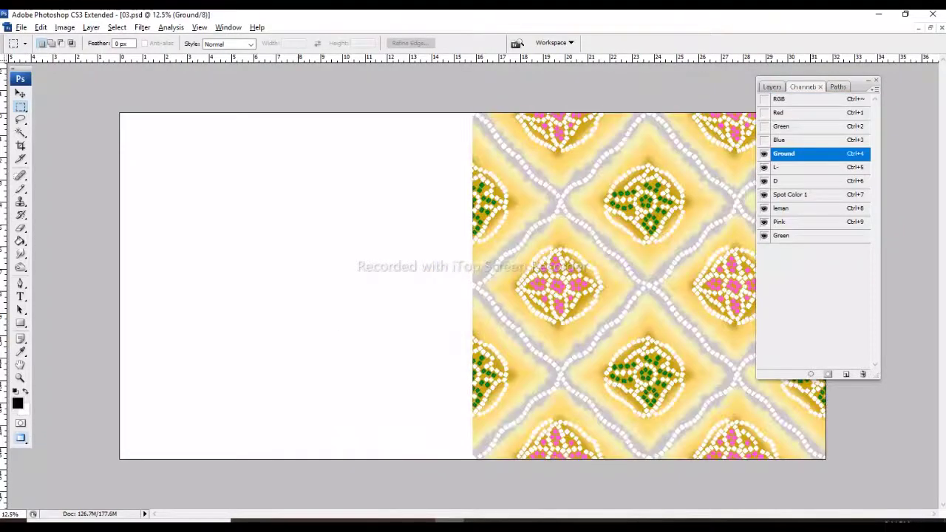
pyautogui.click(783, 235)
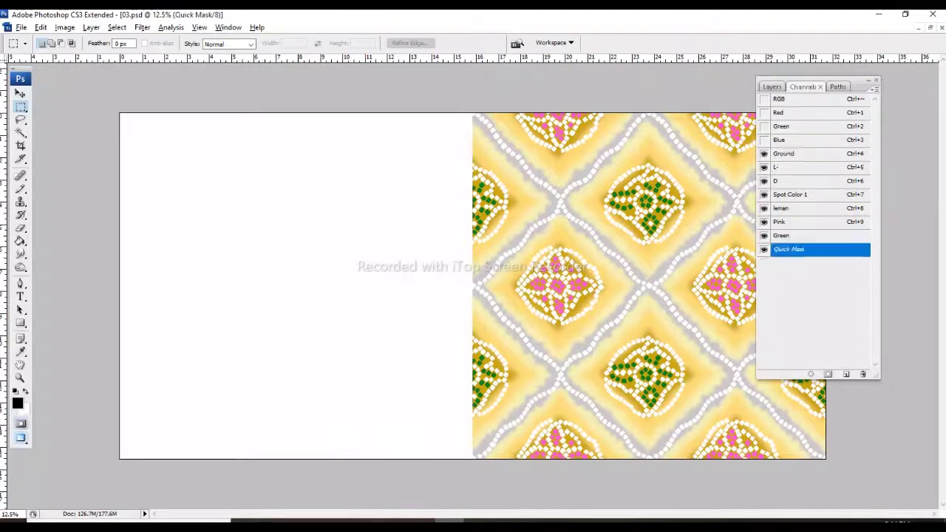
pyautogui.keyDown('shift'); pyautogui.click(784, 153); pyautogui.keyUp('shift')
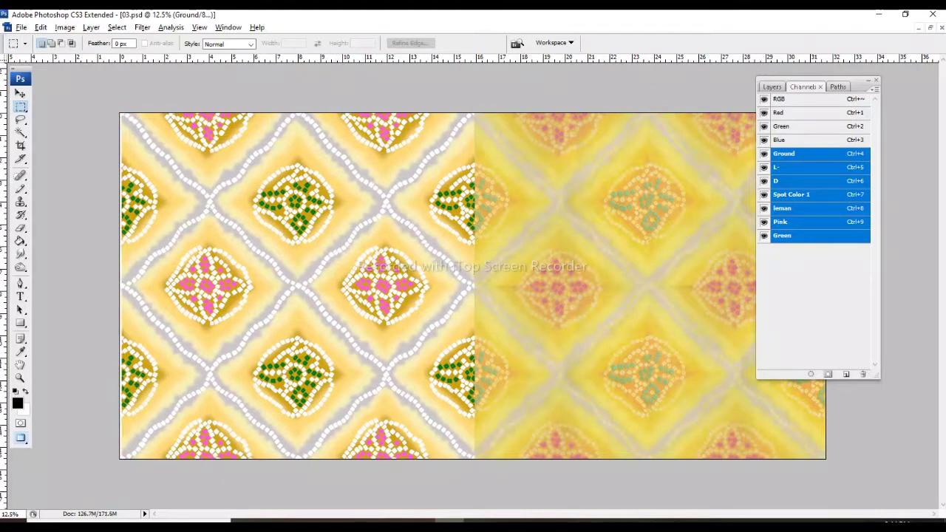
pyautogui.hotkey('ctrl', '`')
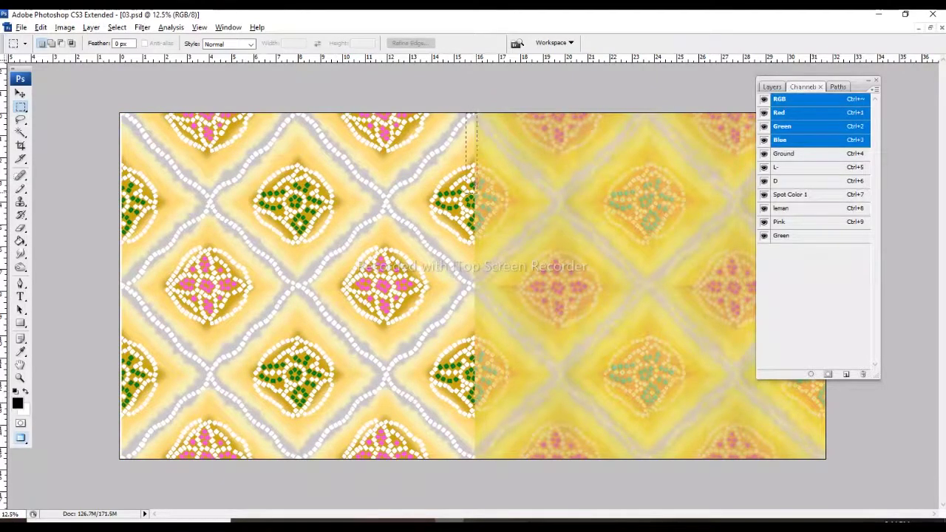
pyautogui.moveTo(477, 191); pyautogui.dragTo(487, 458)
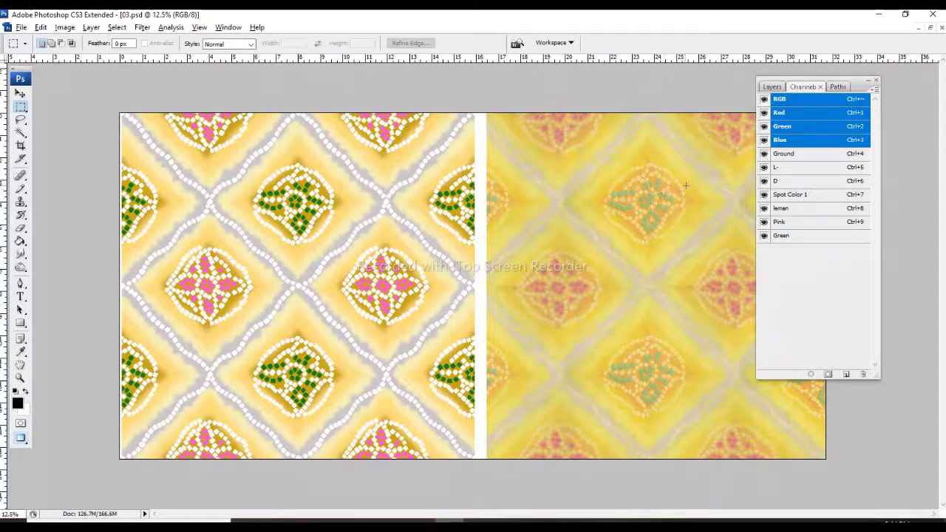
# Review the side-by-side comparison full-window with panels hidden, then restore the panels
pyautogui.hotkey('ctrl', '4')
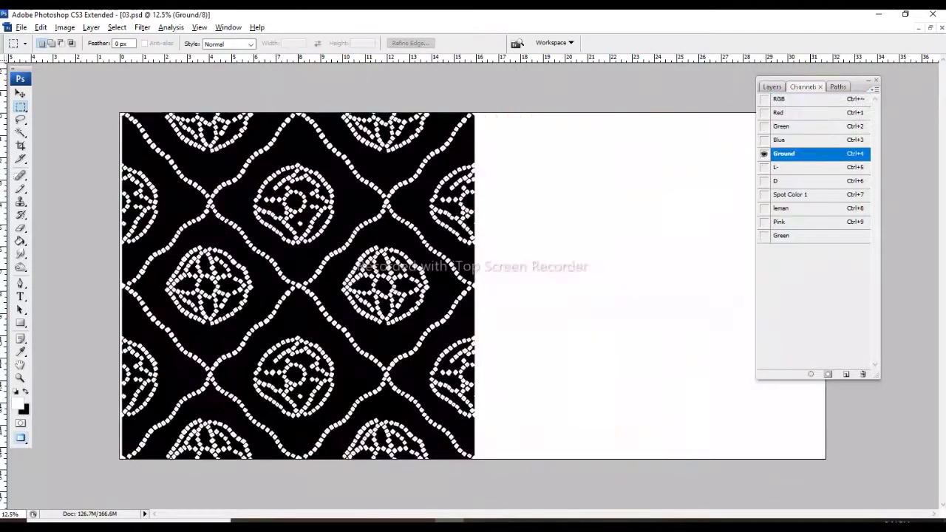
pyautogui.press('`')
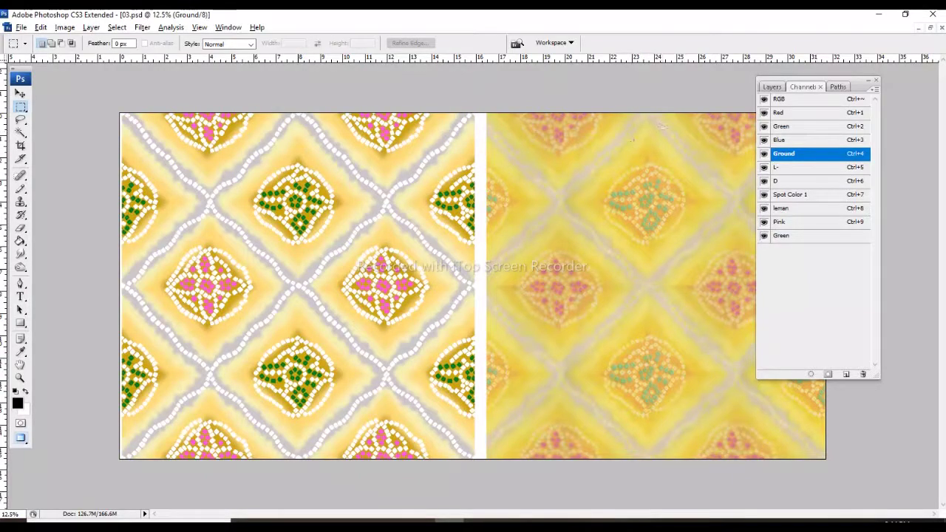
pyautogui.press('Tab')
pyautogui.hotkey('ctrl', '+')
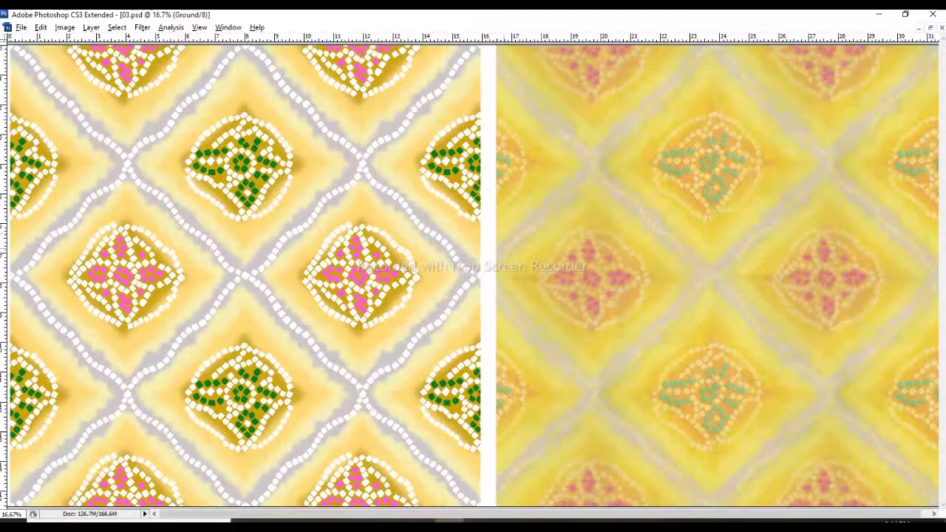
pyautogui.press('Tab')
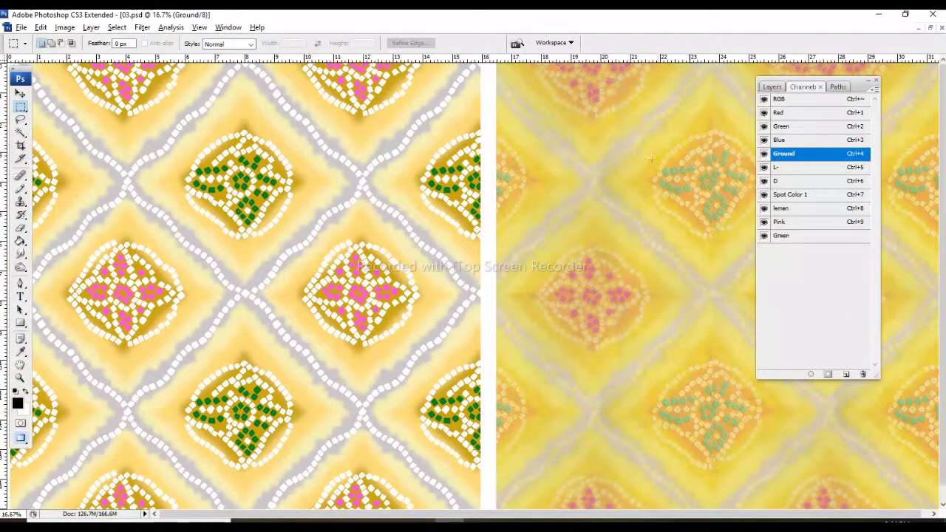
# Change the Spot Color 1 lattice ink to a beige-yellow tone
pyautogui.doubleClick(791, 194)
pyautogui.click(591, 168)
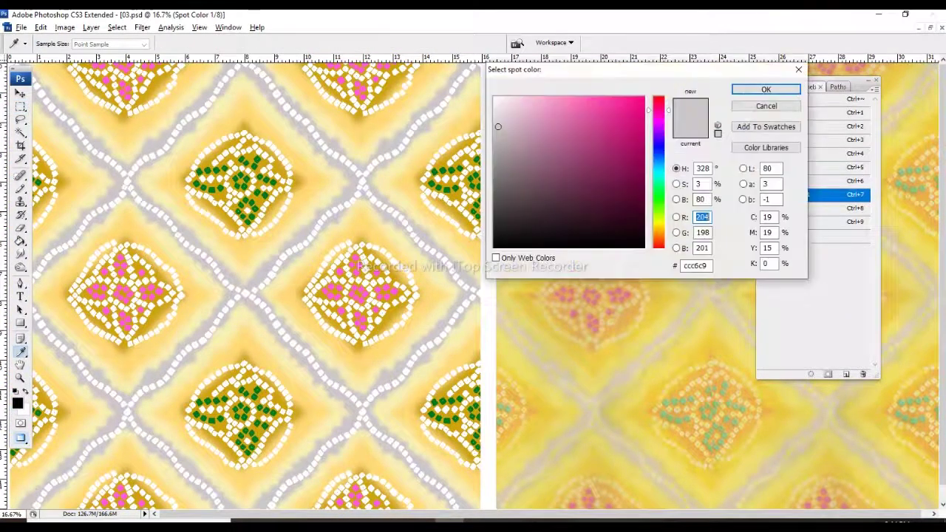
pyautogui.click(658, 230)
pyautogui.moveTo(522, 115); pyautogui.dragTo(527, 131)
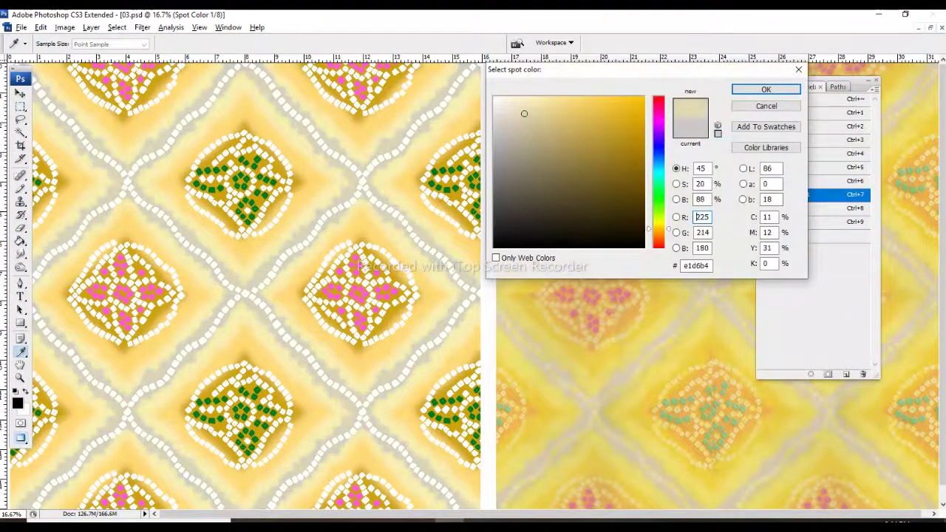
pyautogui.click(766, 89)
pyautogui.click(723, 134)
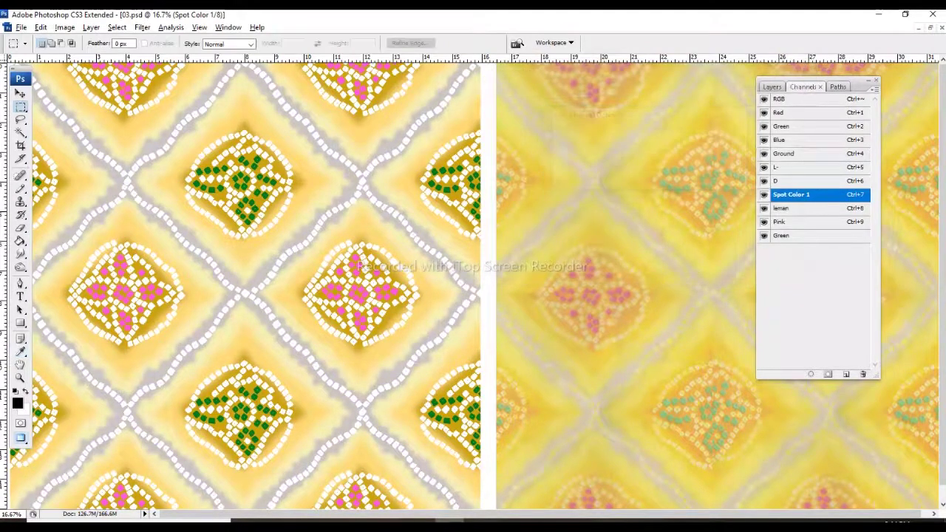
# Tint the leman dot ink to a lighter beige
pyautogui.doubleClick(784, 208)
pyautogui.click(591, 168)
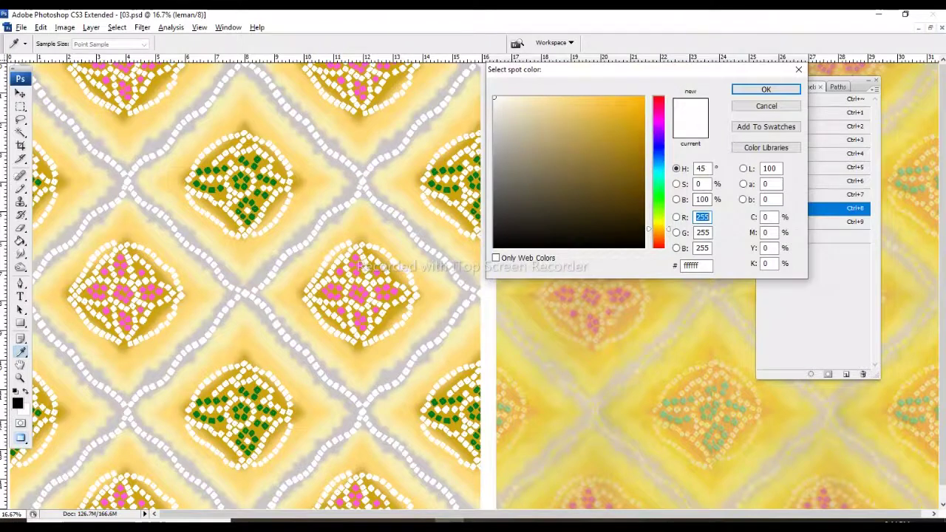
pyautogui.click(528, 113)
pyautogui.click(531, 100)
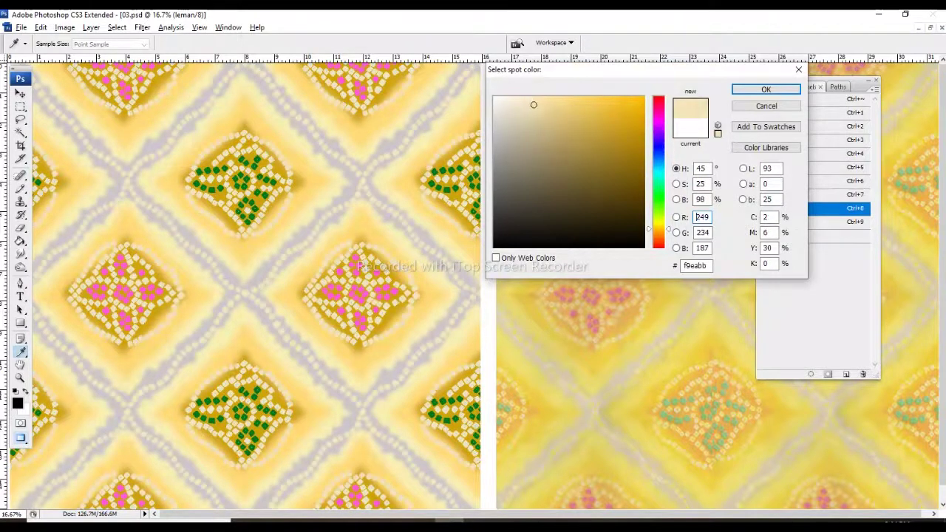
pyautogui.moveTo(533, 105); pyautogui.dragTo(539, 99)
pyautogui.press('Return')
pyautogui.press('Return')
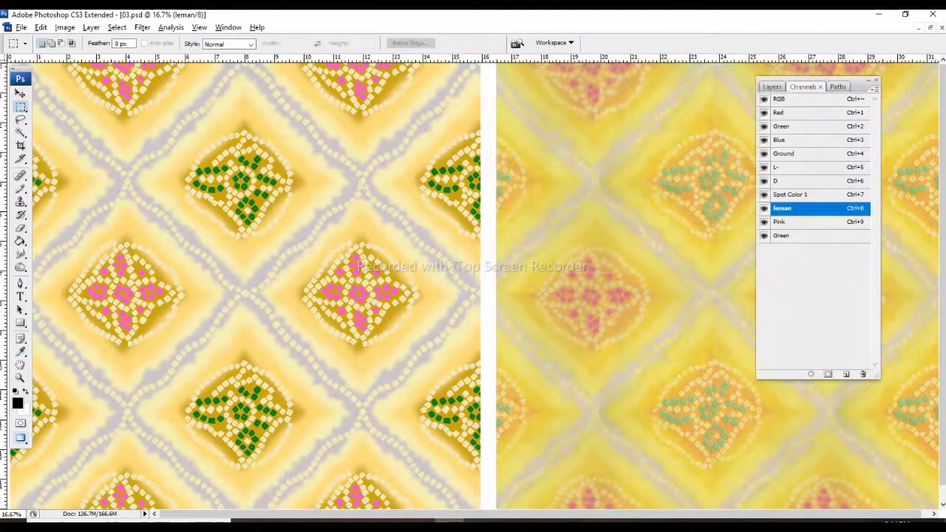
# Lighten the Spot Color 1 lattice ink slightly
pyautogui.doubleClick(789, 194)
pyautogui.click(593, 167)
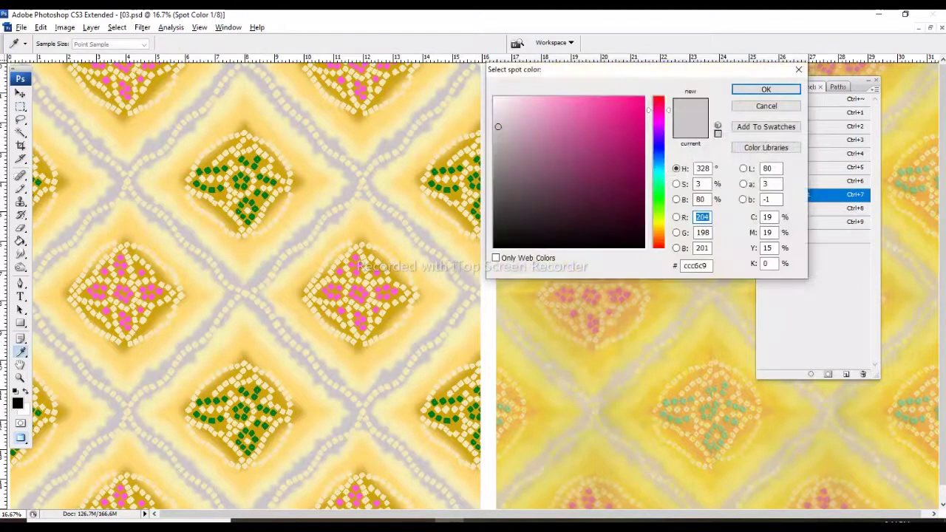
pyautogui.moveTo(498, 127); pyautogui.dragTo(494, 118)
pyautogui.press('Return')
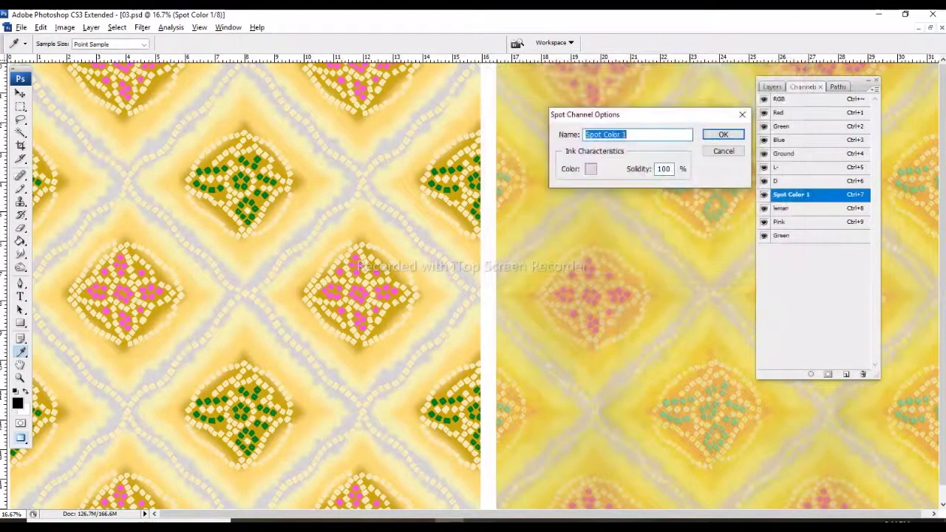
pyautogui.press('Return')
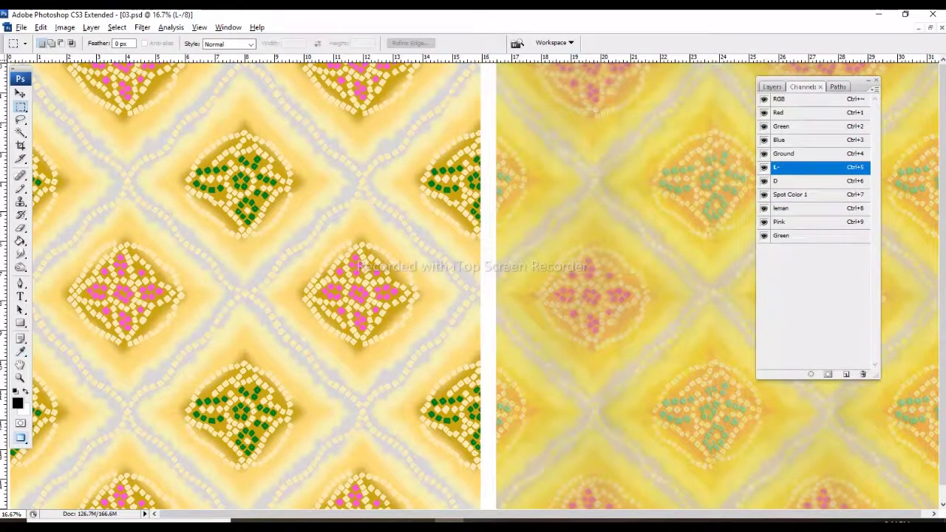
# Leave the leman ink unchanged and set the Pink ink to a dusky rose, entering 196
pyautogui.doubleClick(813, 208)
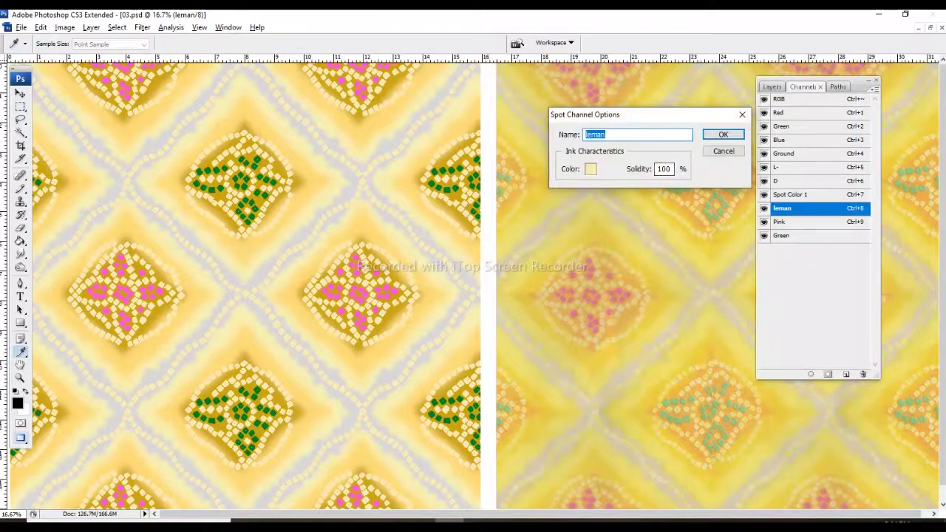
pyautogui.press('Return')
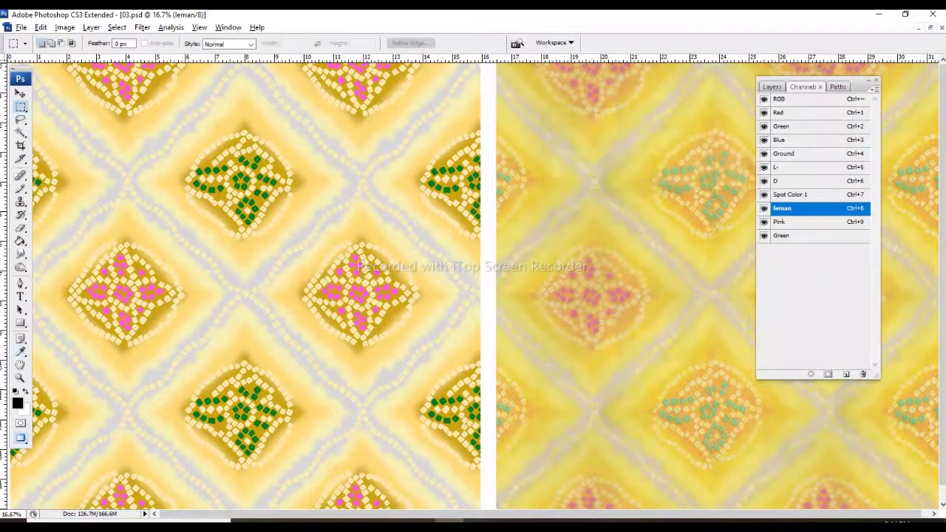
pyautogui.doubleClick(814, 222)
pyautogui.click(591, 168)
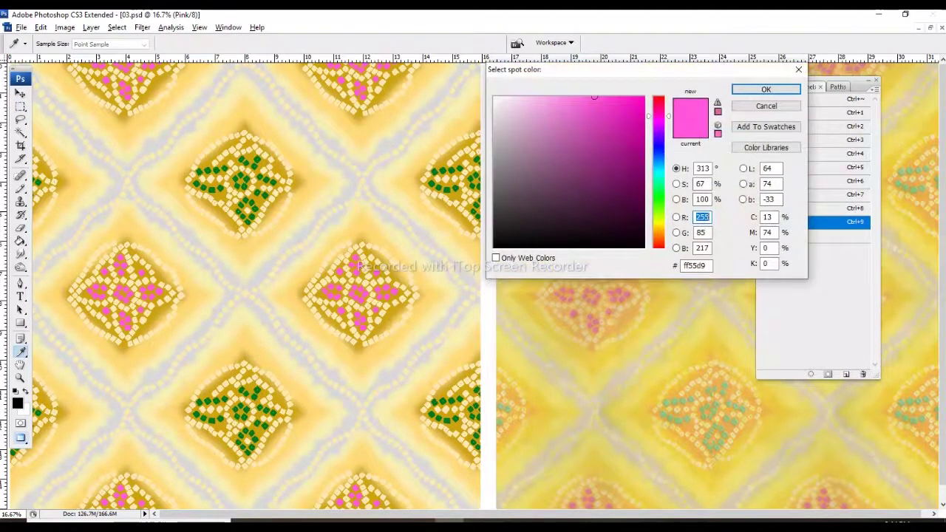
pyautogui.write('196')
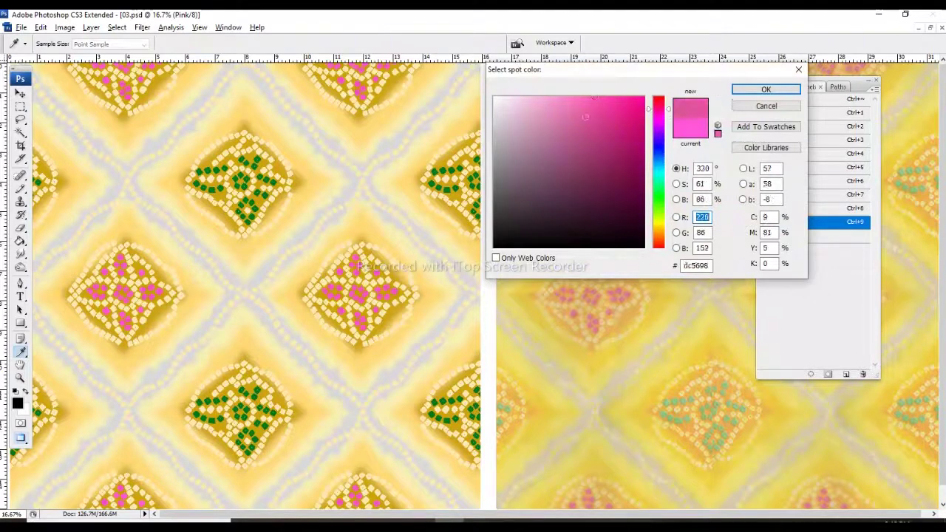
pyautogui.press('Return')
pyautogui.press('Return')
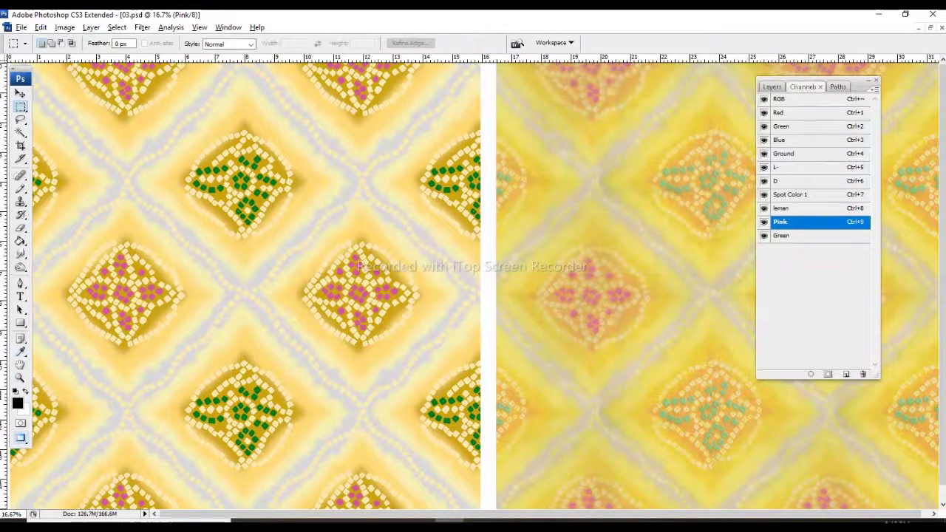
# Turn the Green spot ink into a lighter, muted teal
pyautogui.doubleClick(784, 235)
pyautogui.click(591, 168)
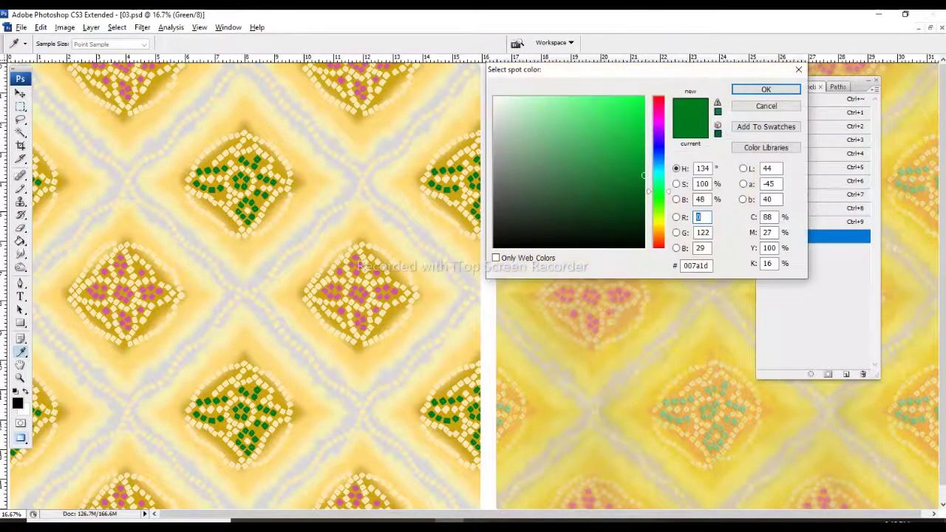
pyautogui.moveTo(644, 175); pyautogui.dragTo(645, 178)
pyautogui.moveTo(583, 148); pyautogui.dragTo(580, 158)
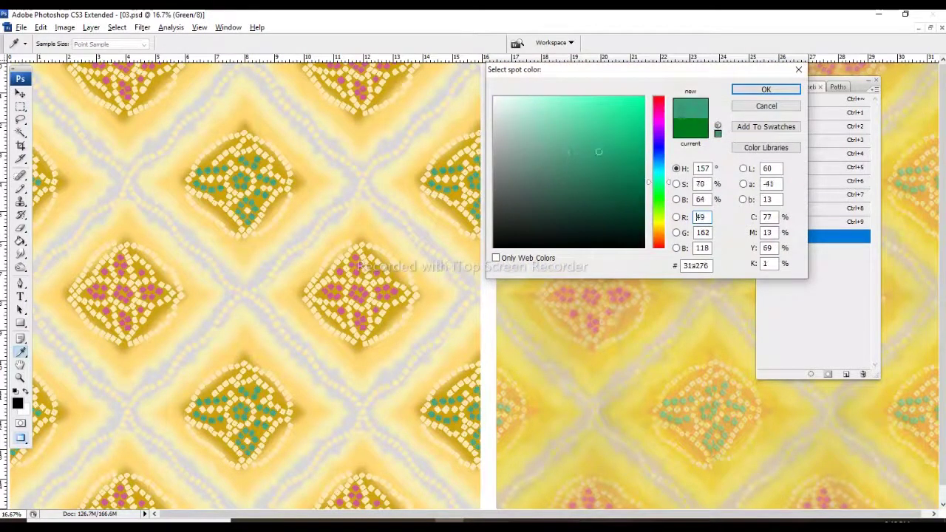
pyautogui.moveTo(581, 158); pyautogui.dragTo(556, 154)
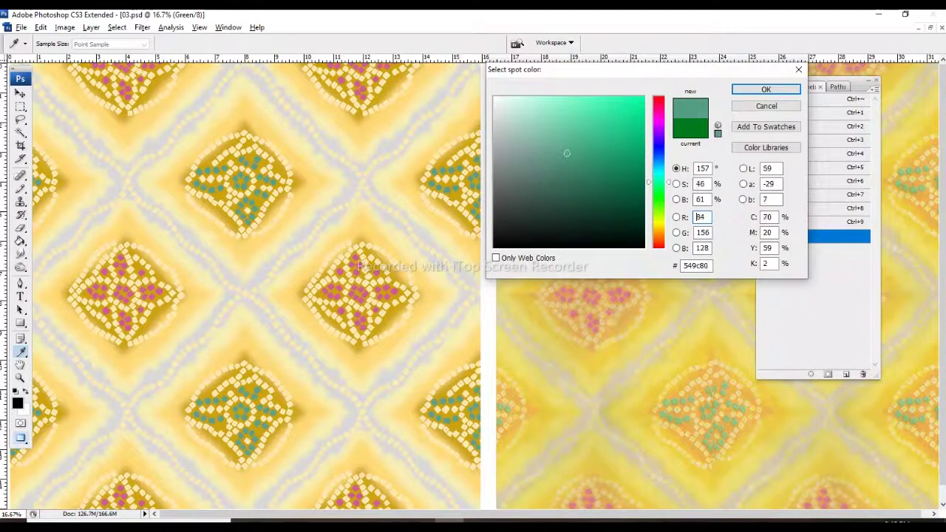
pyautogui.press('Return')
pyautogui.press('Return')
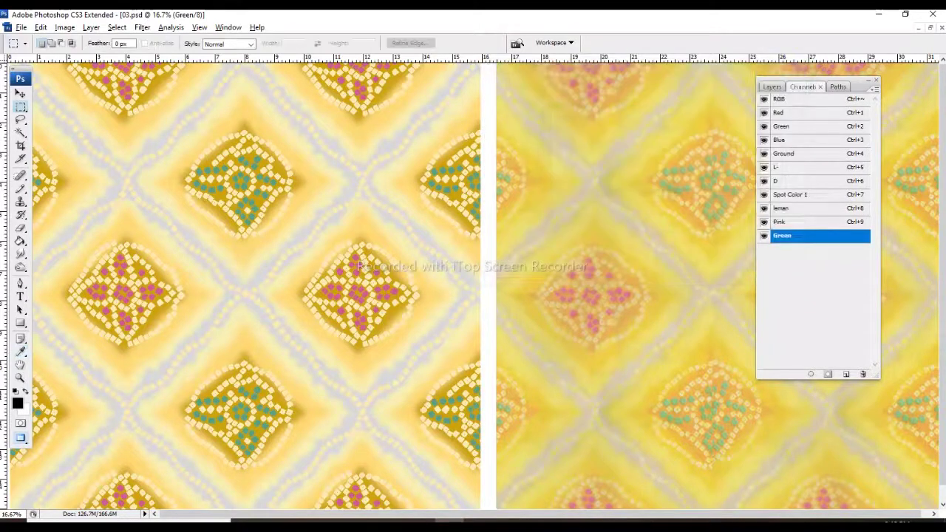
# Deepen the Ground spot ink to a richer yellow
pyautogui.doubleClick(784, 153)
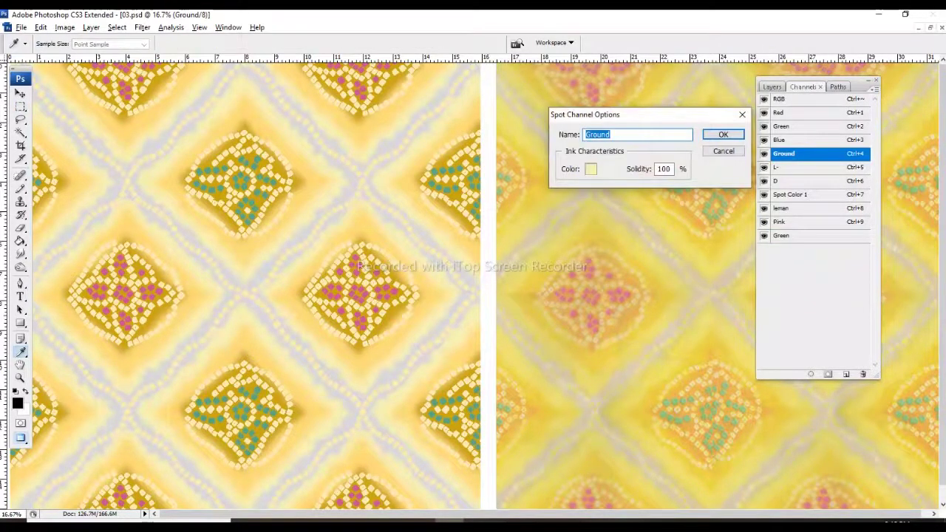
pyautogui.click(590, 168)
pyautogui.moveTo(536, 101)
pyautogui.mouseDown()
pyautogui.moveTo(566, 110)
pyautogui.moveTo(558, 100)
pyautogui.mouseUp()
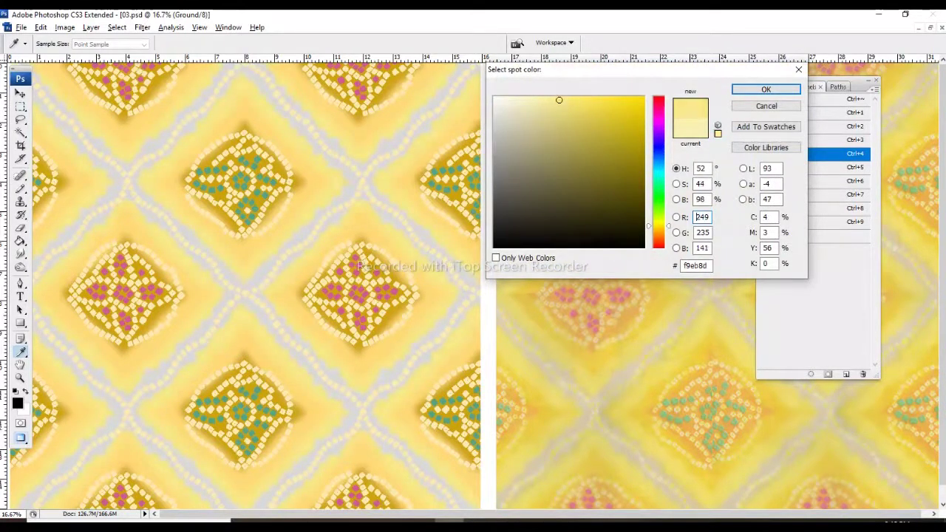
pyautogui.press('Return')
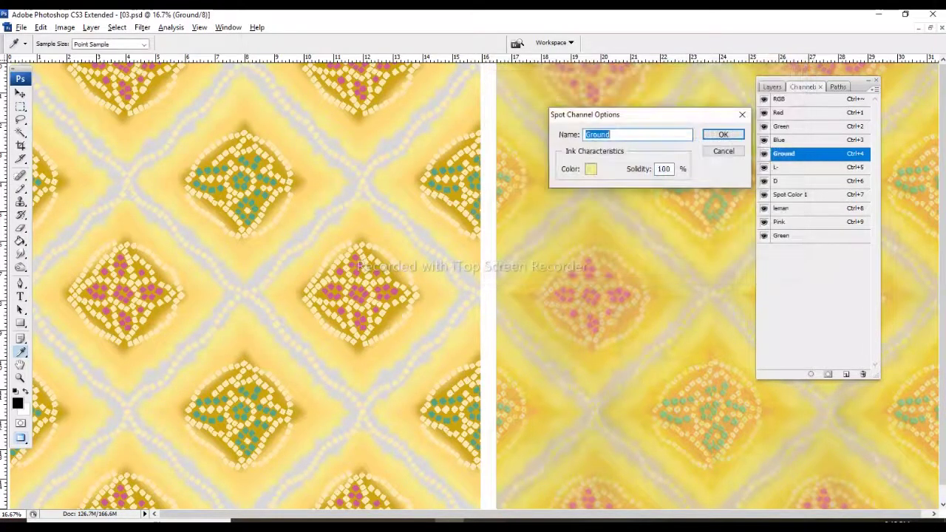
pyautogui.press('Return')
# Make the L- spot ink a lighter golden yellow (#ffd258)
pyautogui.doubleClick(784, 168)
pyautogui.click(591, 169)
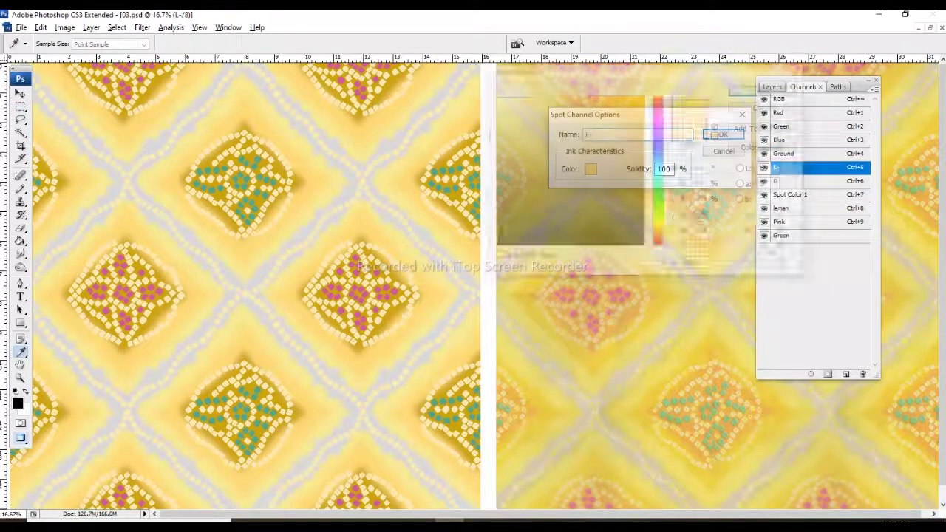
pyautogui.click(595, 105)
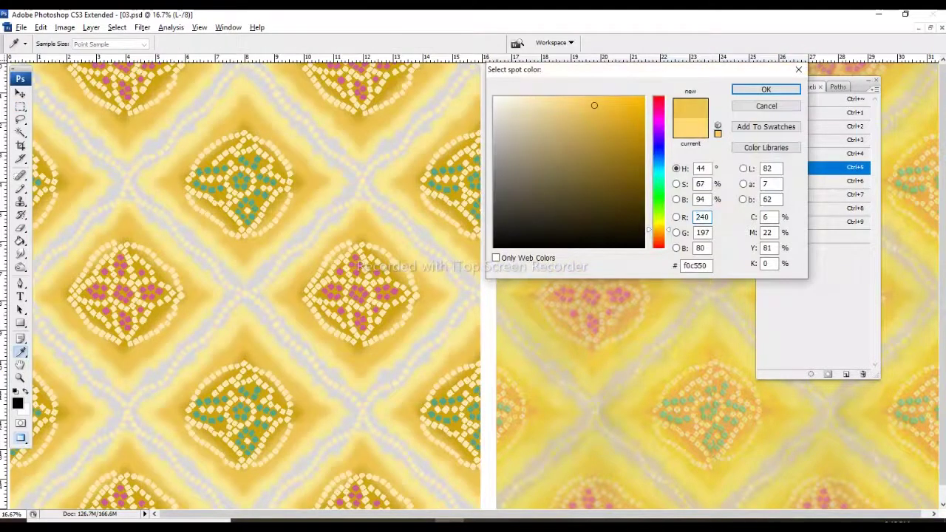
pyautogui.moveTo(594, 105); pyautogui.dragTo(592, 97)
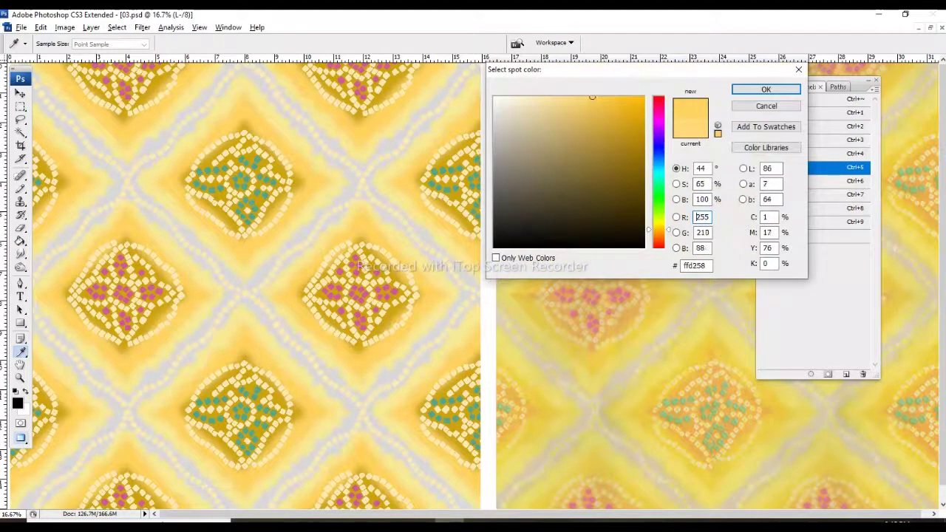
pyautogui.press('Return')
pyautogui.press('Return')
pyautogui.press('m')
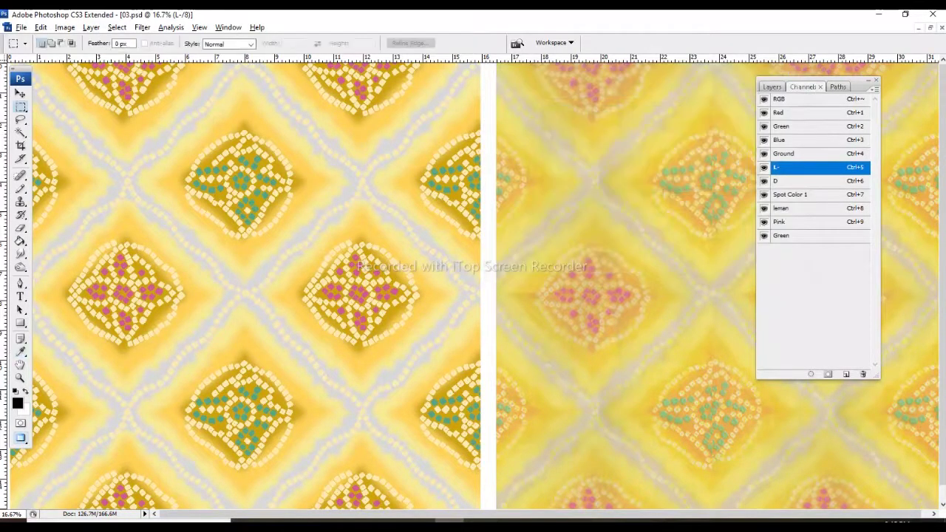
# Brighten the D spot ink to a clearer gold (#e4b010)
pyautogui.hotkey('ctrl', '6')
pyautogui.doubleClick(813, 180)
pyautogui.click(594, 164)
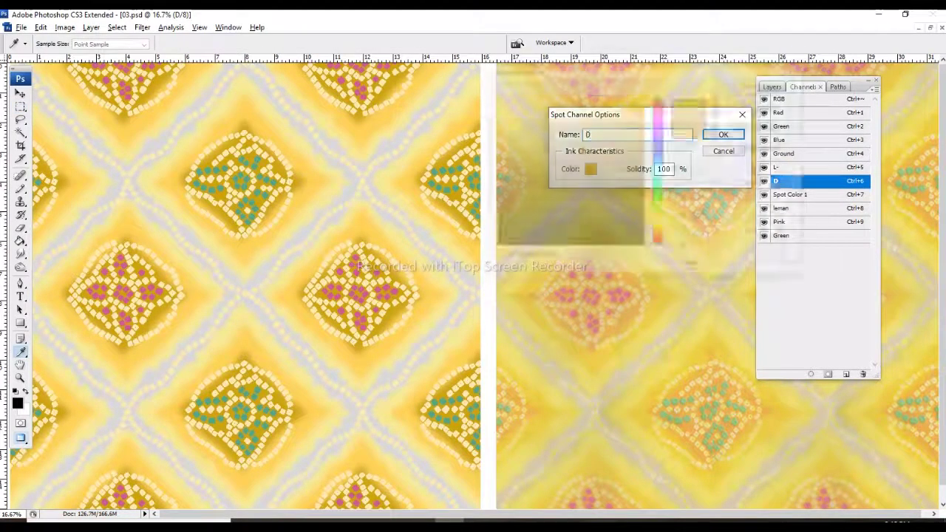
pyautogui.moveTo(658, 228); pyautogui.dragTo(658, 230)
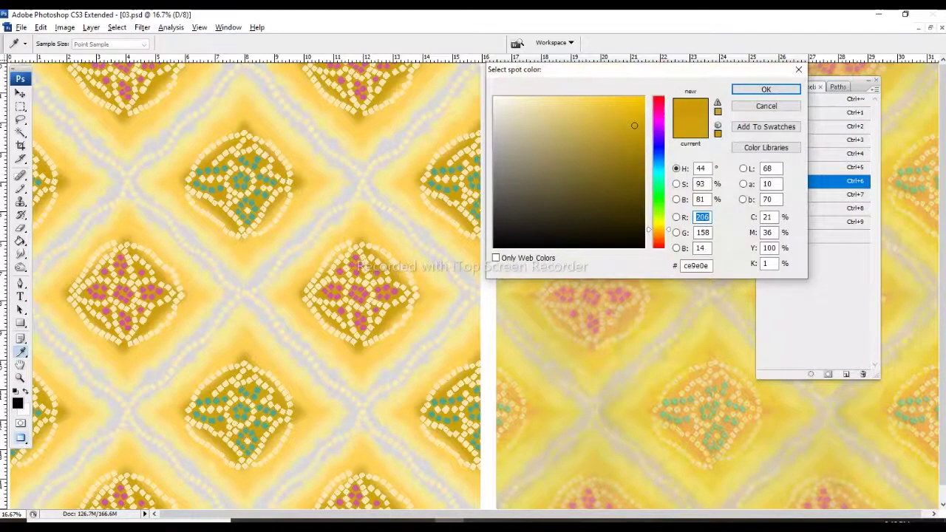
pyautogui.moveTo(635, 126); pyautogui.dragTo(634, 113)
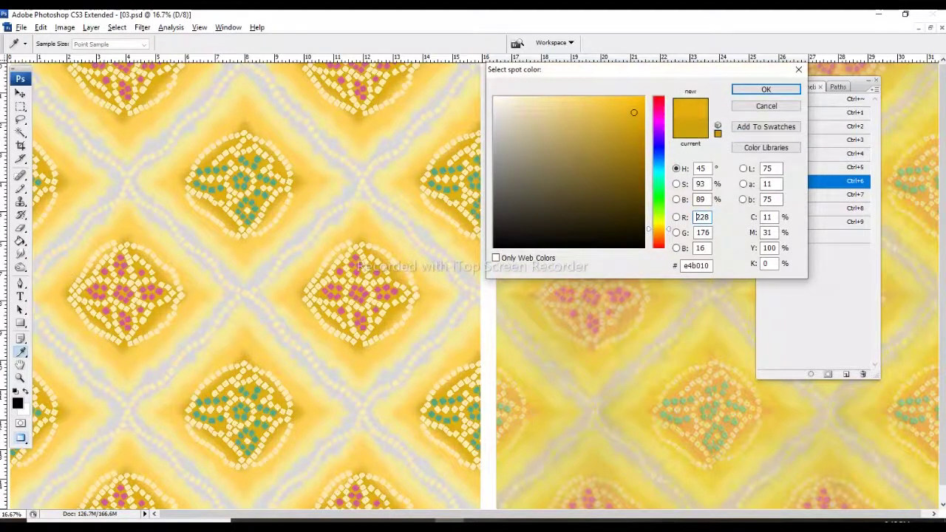
pyautogui.click(766, 89)
pyautogui.click(722, 133)
# Hide the panels and zoom closely into the central pink motif of the recoloured repeat
pyautogui.press('Tab')
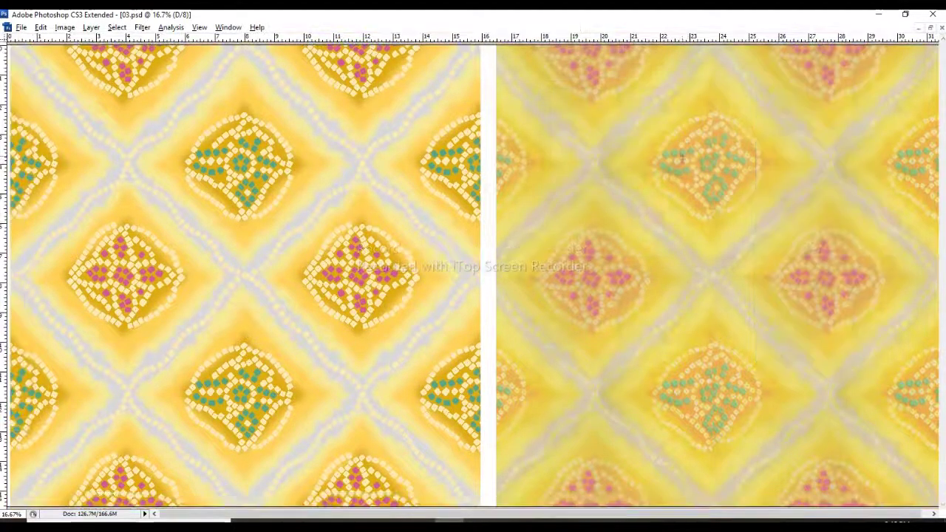
pyautogui.hotkey('ctrl', '-')
pyautogui.press('Tab')
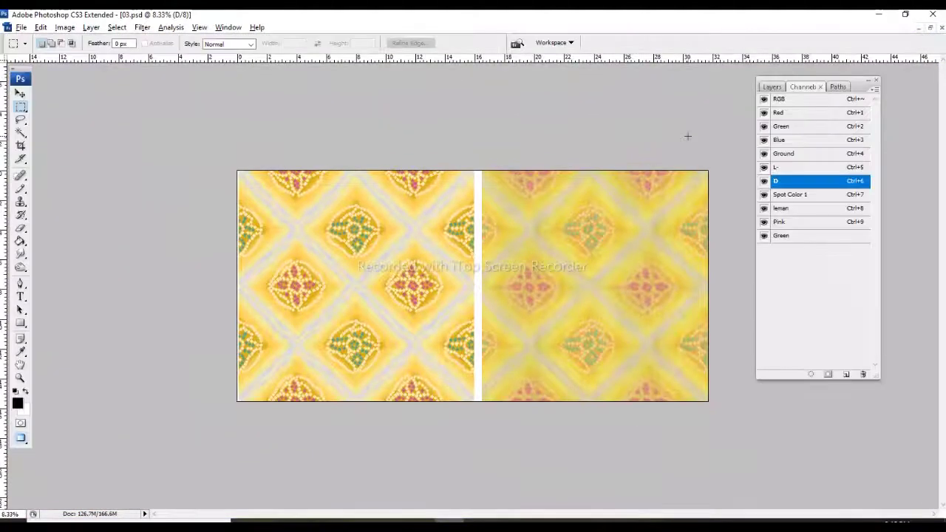
pyautogui.hotkey('ctrl', '+')
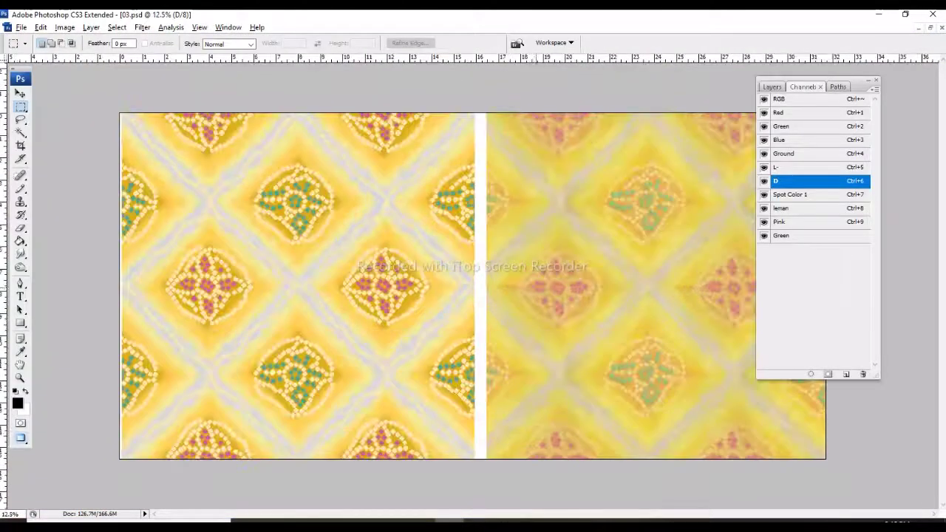
pyautogui.press('Tab')
pyautogui.hotkey('ctrl', '+')
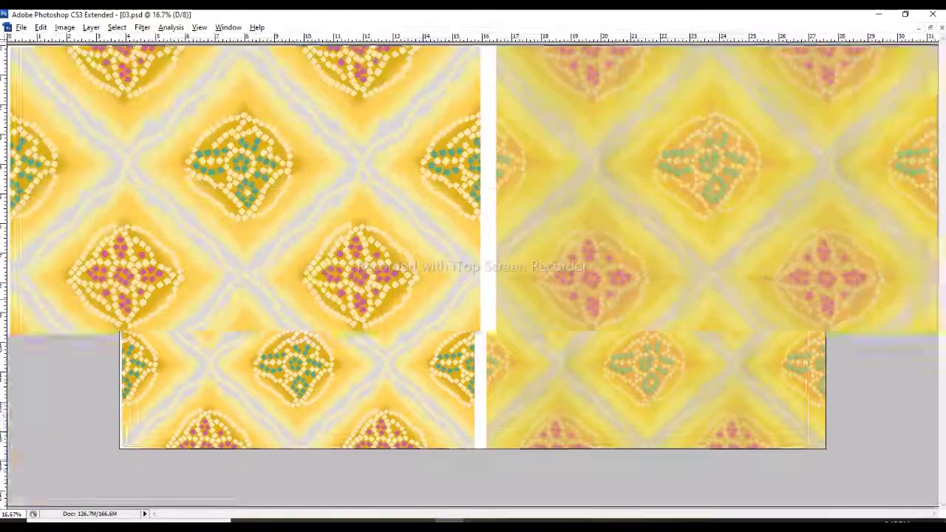
pyautogui.hotkey('ctrl', '+')
pyautogui.moveTo(333, 156); pyautogui.dragTo(561, 283)
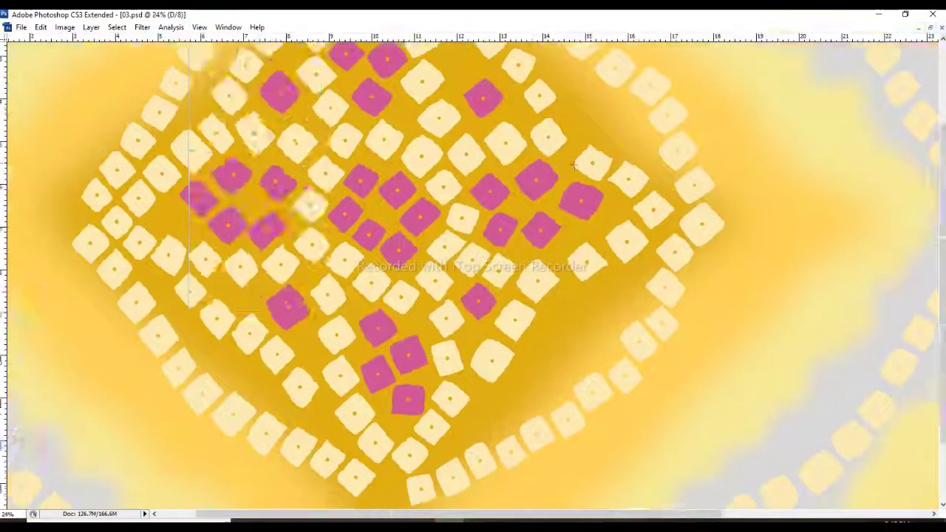
# Fit the whole artwork in view, restore the panels and move the Channels palette aside
pyautogui.moveTo(574, 163)
pyautogui.mouseDown()
pyautogui.moveTo(518, 255)
pyautogui.moveTo(523, 172)
pyautogui.mouseUp()
pyautogui.hotkey('ctrl', '-')
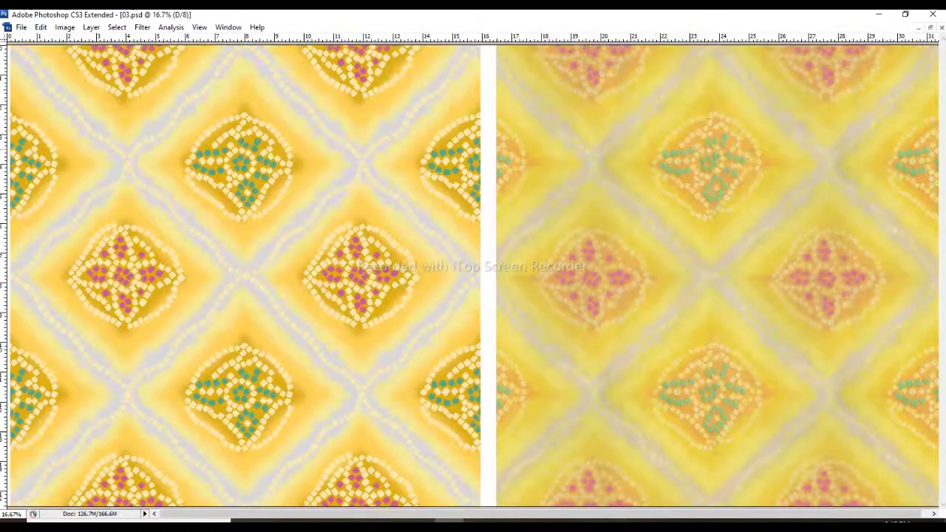
pyautogui.hotkey('ctrl', '-')
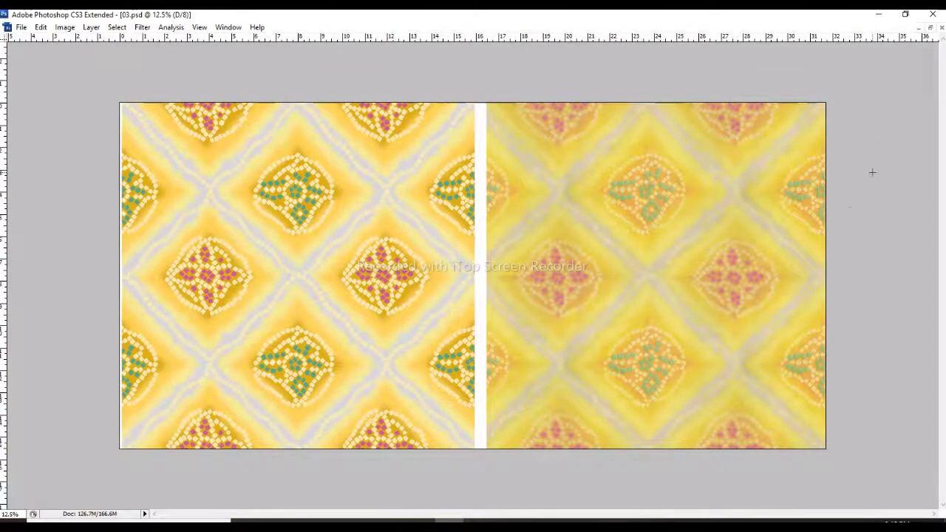
pyautogui.press('Tab')
pyautogui.moveTo(814, 80); pyautogui.dragTo(862, 69)
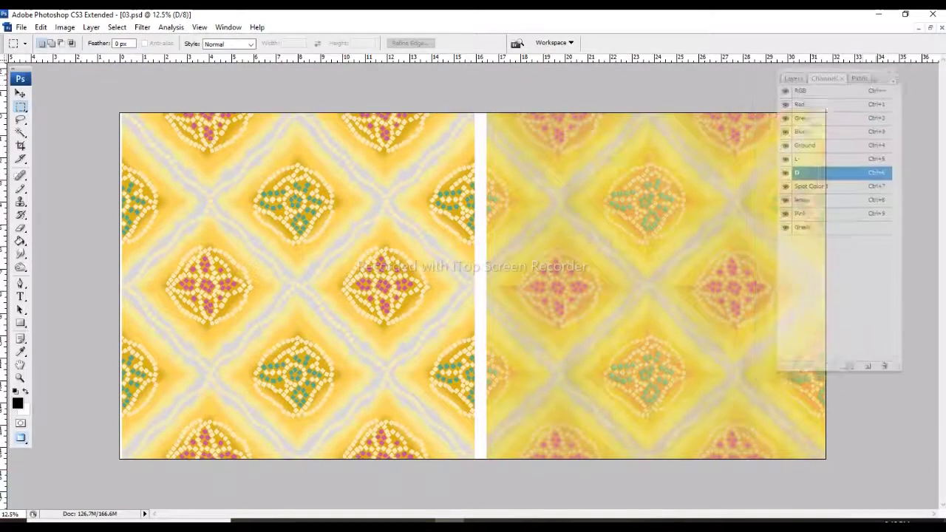